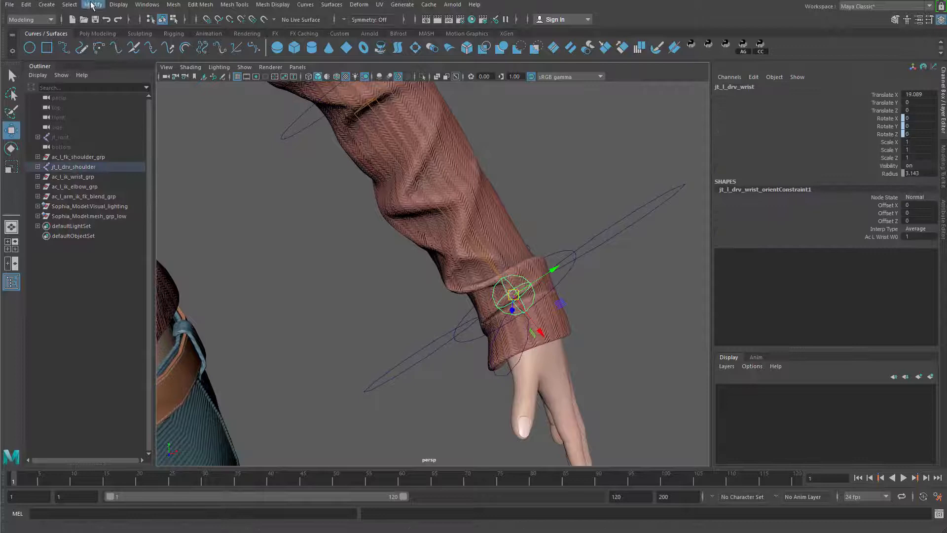
# Step: Display the local rotation axes of the driver wrist joint jt_l_drv_wrist
pyautogui.click(93, 5)
pyautogui.moveTo(150, 140)
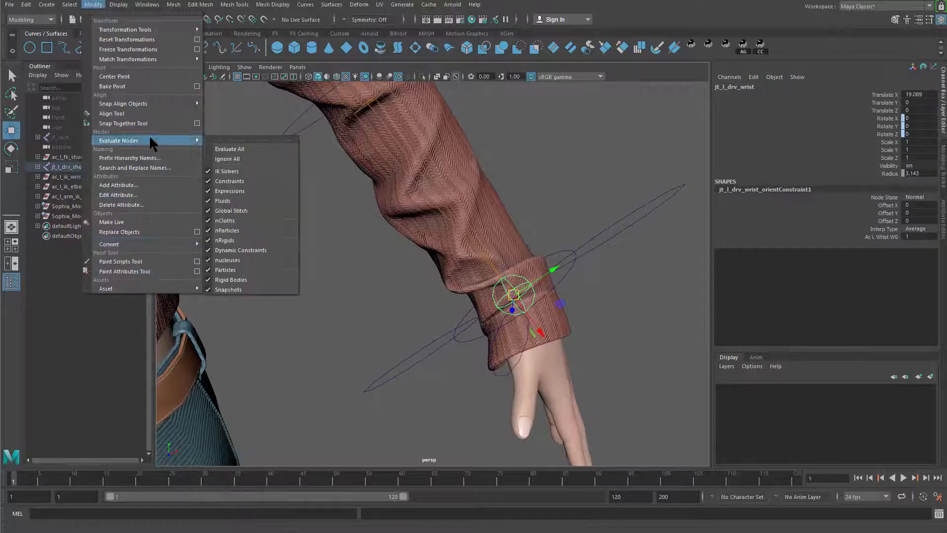
pyautogui.click(118, 5)
pyautogui.moveTo(184, 118)
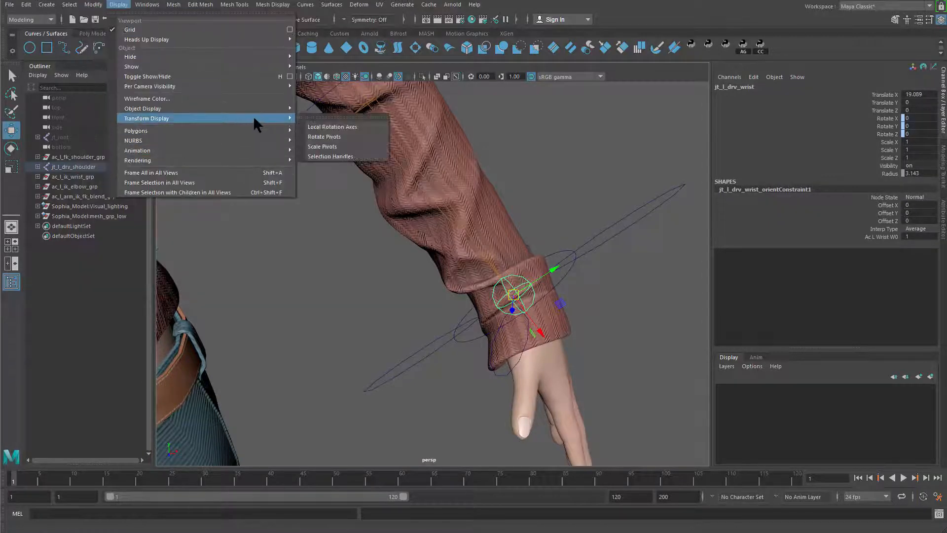
pyautogui.click(326, 127)
# Step: Try rotating the IK wrist control about its Z axis and undo the rotation
pyautogui.click(663, 334)
pyautogui.moveTo(616, 206); pyautogui.dragTo(637, 279)
pyautogui.press('e')
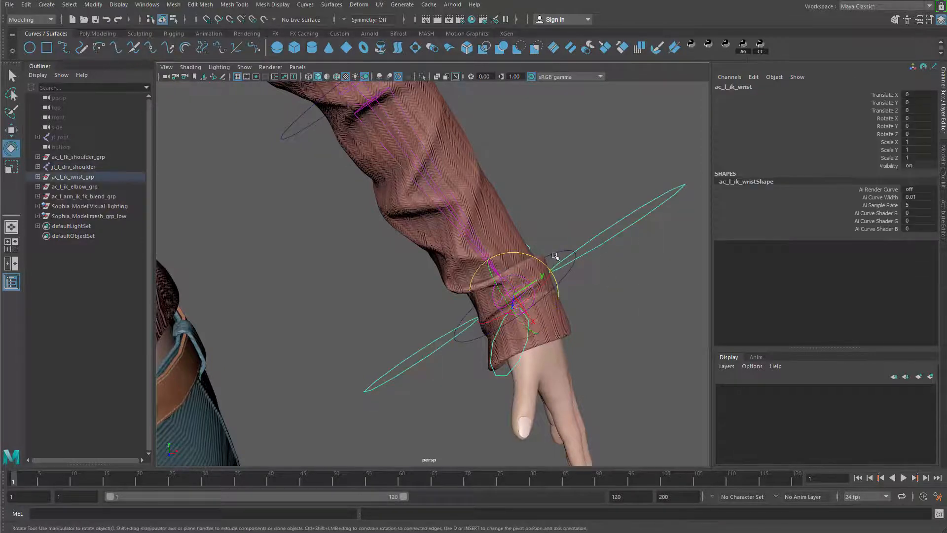
pyautogui.moveTo(541, 260); pyautogui.dragTo(584, 289)
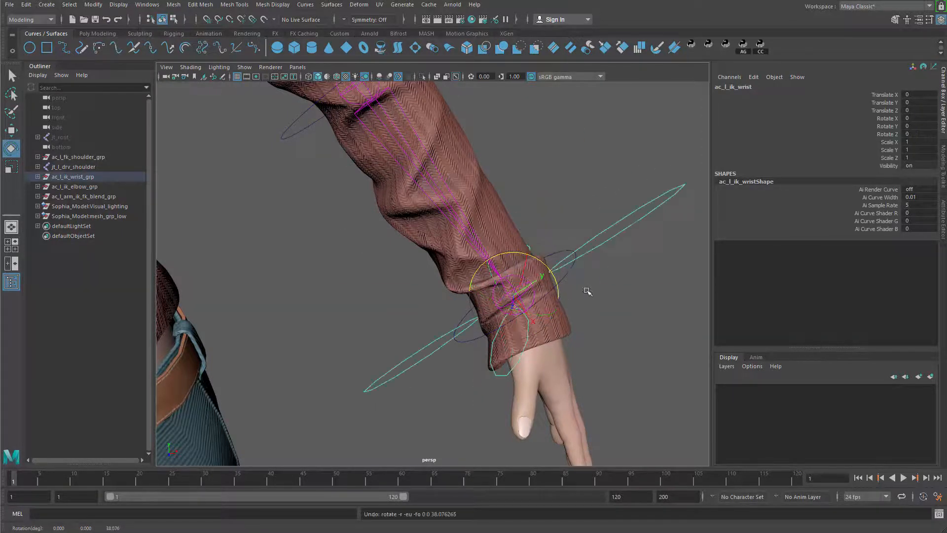
pyautogui.click(565, 273)
pyautogui.moveTo(538, 258); pyautogui.dragTo(489, 272)
pyautogui.hotkey('ctrl', 'z')
pyautogui.hotkey('ctrl', 'z')
# Step: Select the arm's IK/FK blend control, the small circle beside the arm
pyautogui.keyDown('alt'); pyautogui.moveTo(563, 265); pyautogui.dragTo(505, 213, button='right'); pyautogui.keyUp('alt')
pyautogui.keyDown('alt'); pyautogui.moveTo(506, 213); pyautogui.dragTo(526, 274, button='middle'); pyautogui.keyUp('alt')
pyautogui.click(567, 192)
pyautogui.press('w')
pyautogui.moveTo(565, 179); pyautogui.dragTo(500, 58)
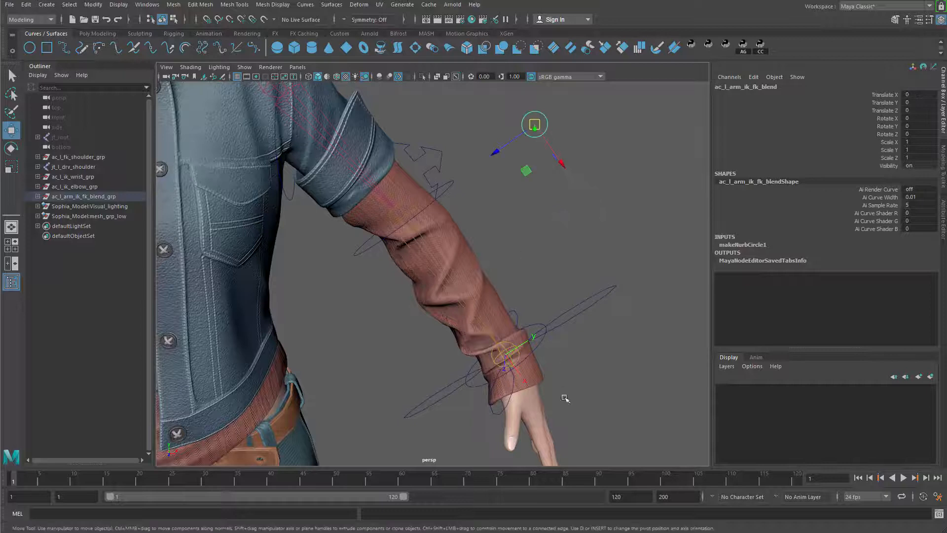
# Step: Try rotating the FK wrist control around the cuff and undo the rotation
pyautogui.click(539, 345)
pyautogui.press('e')
pyautogui.moveTo(531, 321); pyautogui.dragTo(514, 313)
pyautogui.hotkey('ctrl', 'z')
pyautogui.moveTo(588, 376)
pyautogui.keyDown('alt'); pyautogui.mouseDown()
pyautogui.moveTo(499, 373)
pyautogui.moveTo(579, 364)
pyautogui.mouseUp(); pyautogui.keyUp('alt')
pyautogui.keyDown('alt'); pyautogui.moveTo(578, 364); pyautogui.dragTo(755, 247, button='right'); pyautogui.keyUp('alt')
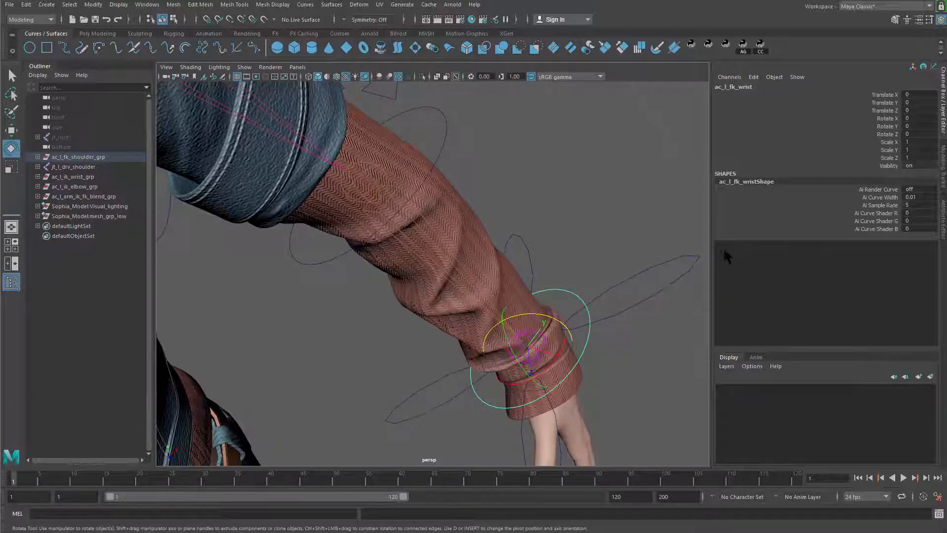
# Step: Select the IK wrist control and examine it against the cuff and the whole arm
pyautogui.keyDown('alt'); pyautogui.moveTo(326, 238); pyautogui.dragTo(356, 237); pyautogui.keyUp('alt')
pyautogui.press('q')
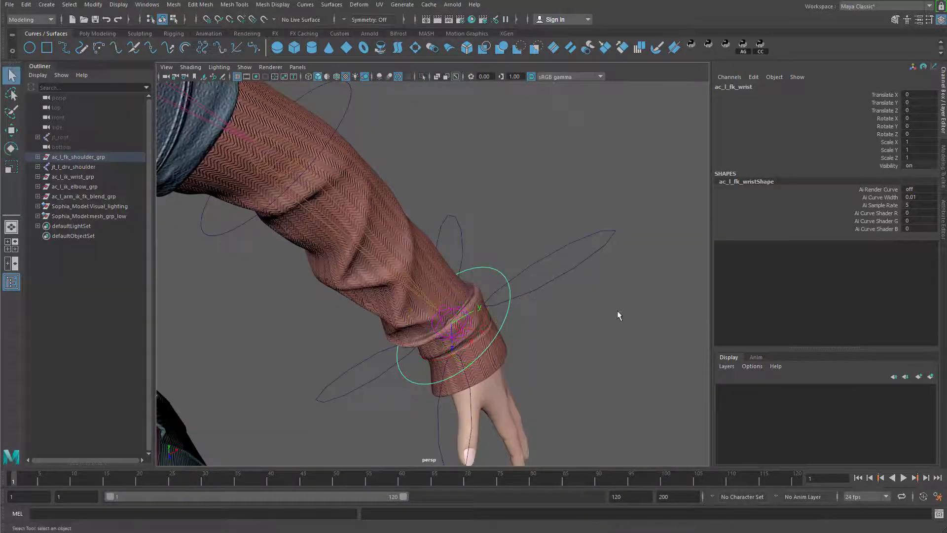
pyautogui.click(601, 258)
pyautogui.keyDown('alt'); pyautogui.moveTo(606, 269); pyautogui.dragTo(641, 271, button='middle'); pyautogui.keyUp('alt')
pyautogui.keyDown('alt'); pyautogui.moveTo(641, 274); pyautogui.dragTo(514, 306, button='right'); pyautogui.keyUp('alt')
pyautogui.keyDown('alt'); pyautogui.moveTo(513, 306); pyautogui.dragTo(463, 274); pyautogui.keyUp('alt')
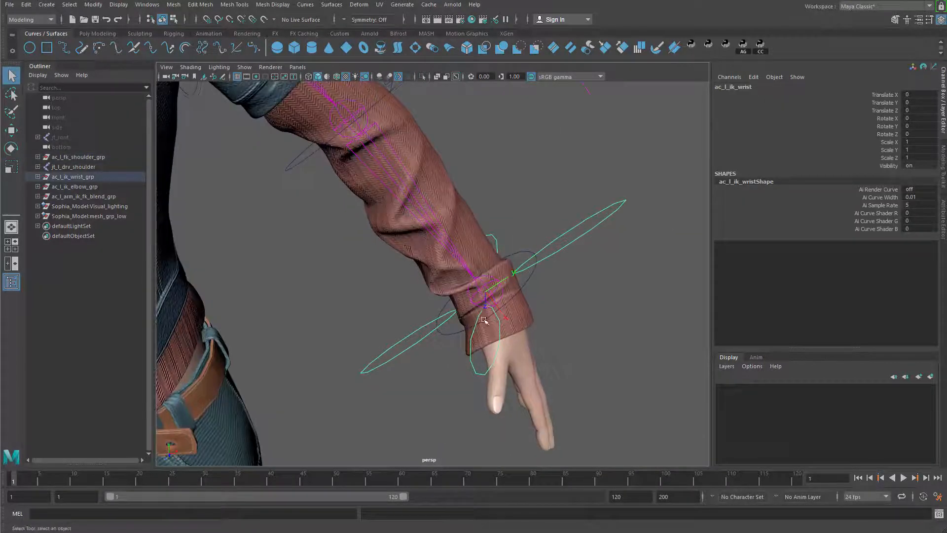
pyautogui.press('w')
pyautogui.keyDown('alt'); pyautogui.moveTo(543, 270); pyautogui.dragTo(492, 126, button='right'); pyautogui.keyUp('alt')
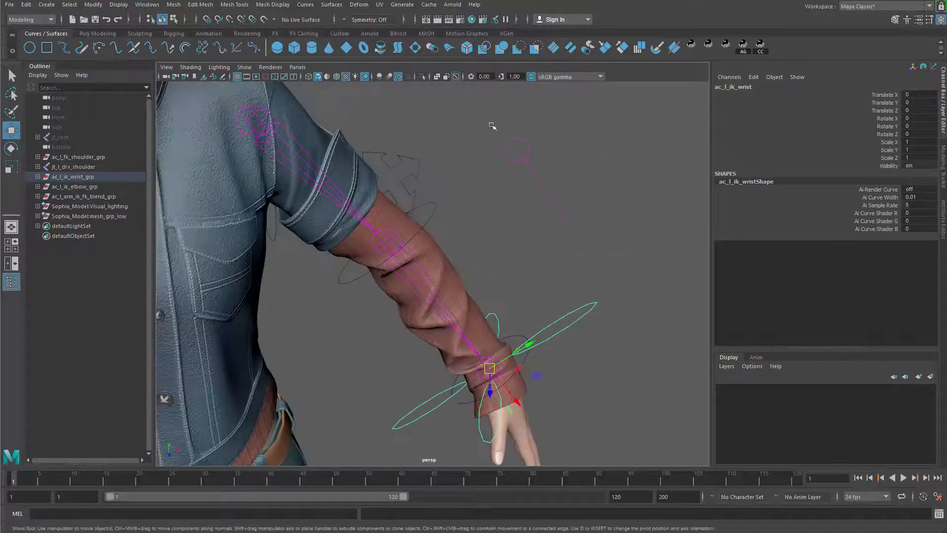
# Step: Move the arm's IK/FK blend control closer to the wrist
pyautogui.click(510, 143)
pyautogui.moveTo(516, 151); pyautogui.dragTo(571, 224)
pyautogui.press('q')
# Step: Try moving the IK wrist control toward the shoulder and undo the move
pyautogui.click(594, 364)
pyautogui.click(553, 337)
pyautogui.press('w')
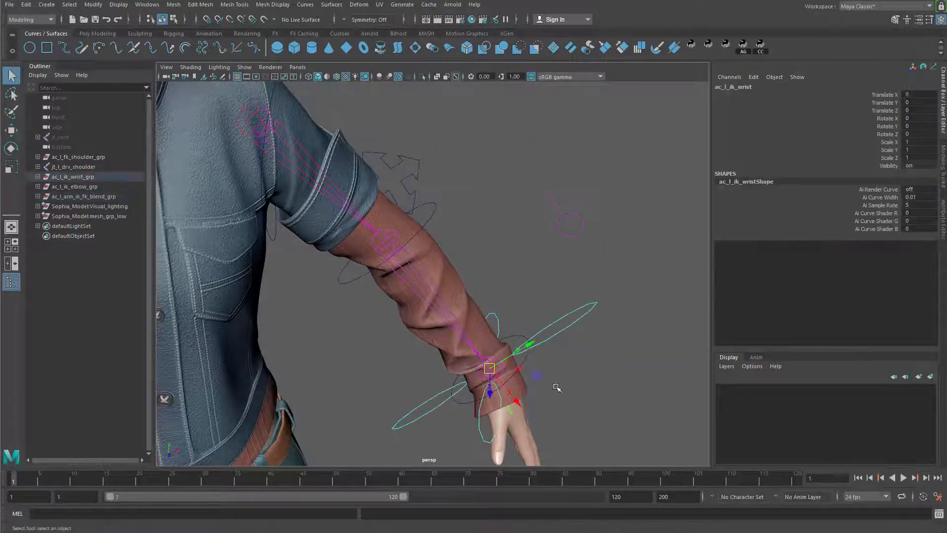
pyautogui.moveTo(490, 368); pyautogui.dragTo(464, 233)
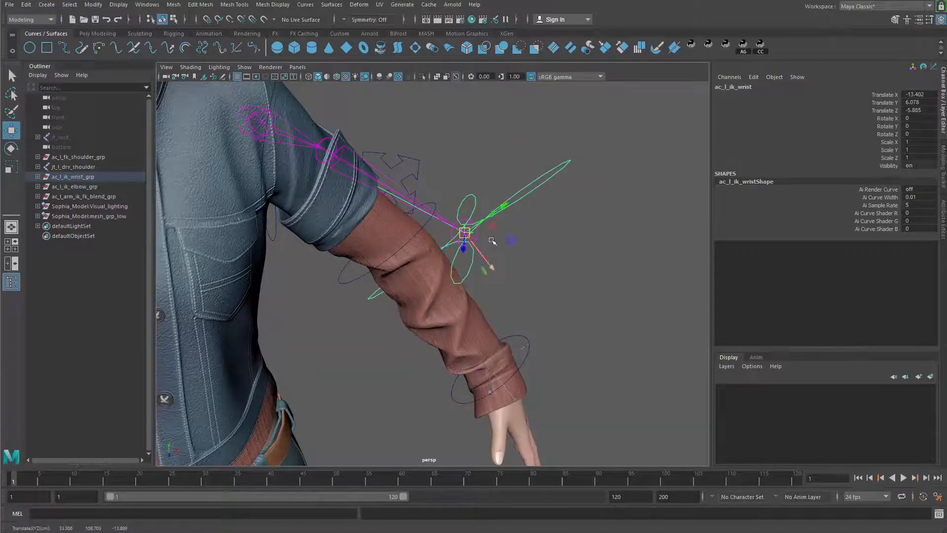
pyautogui.hotkey('ctrl', 'z')
# Step: Try rotating the IK wrist control with the Rotate tool to test the driver wrist joint
pyautogui.keyDown('alt'); pyautogui.moveTo(529, 315); pyautogui.dragTo(528, 237, button='middle'); pyautogui.keyUp('alt')
pyautogui.keyDown('alt'); pyautogui.moveTo(528, 237); pyautogui.dragTo(625, 313, button='right'); pyautogui.keyUp('alt')
pyautogui.click(625, 312)
pyautogui.moveTo(589, 199); pyautogui.dragTo(633, 268)
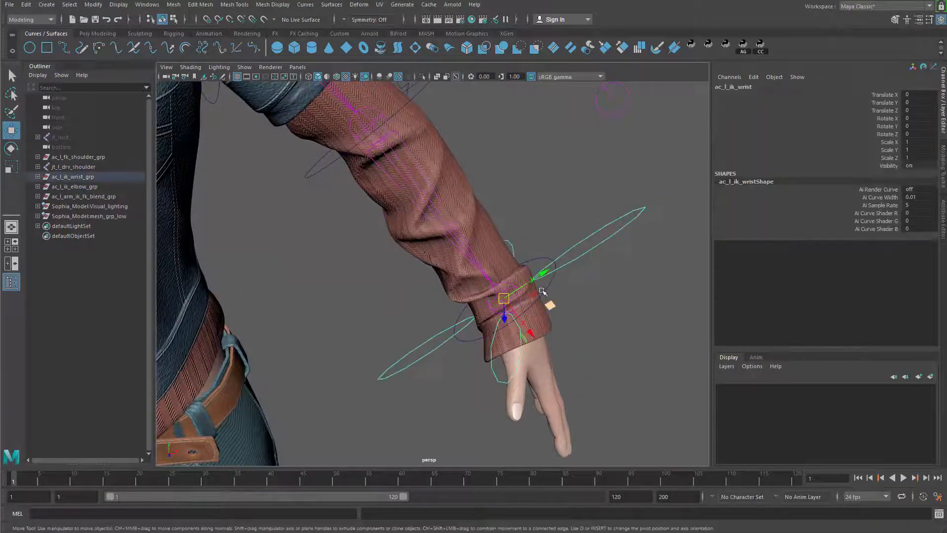
pyautogui.press('e')
pyautogui.moveTo(529, 264); pyautogui.dragTo(624, 328)
pyautogui.press('q')
# Step: In the Rigging menu set, add an orient constraint from the IK wrist control to the driver wrist joint jt_l_drv_wrist
pyautogui.click(588, 206)
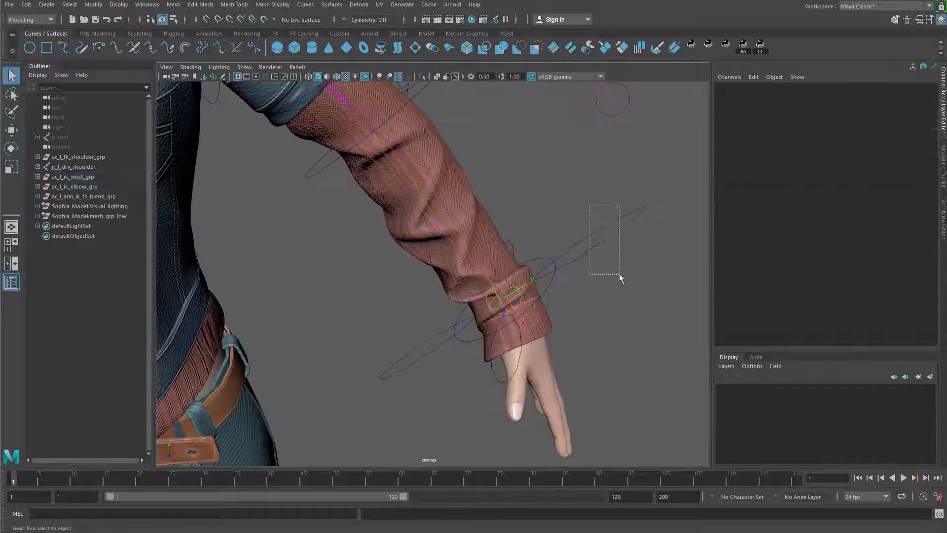
pyautogui.moveTo(620, 274); pyautogui.dragTo(623, 278)
pyautogui.keyDown('alt'); pyautogui.moveTo(482, 351); pyautogui.dragTo(522, 360, button='right'); pyautogui.keyUp('alt')
pyautogui.keyDown('alt'); pyautogui.moveTo(523, 361); pyautogui.dragTo(504, 369, button='middle'); pyautogui.keyUp('alt')
pyautogui.keyDown('alt'); pyautogui.moveTo(504, 369); pyautogui.dragTo(525, 354, button='right'); pyautogui.keyUp('alt')
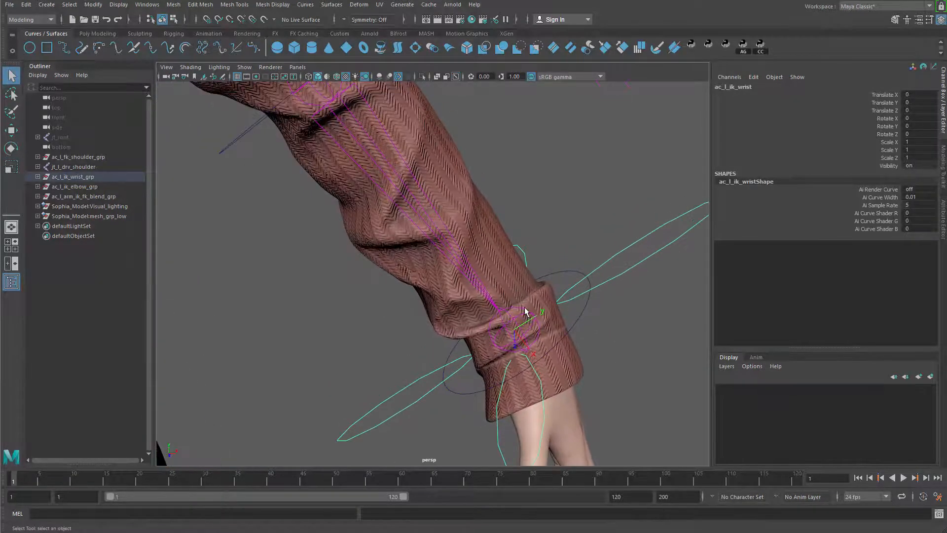
pyautogui.click(526, 312)
pyautogui.keyDown('alt'); pyautogui.moveTo(526, 312); pyautogui.dragTo(559, 257, button='middle'); pyautogui.keyUp('alt')
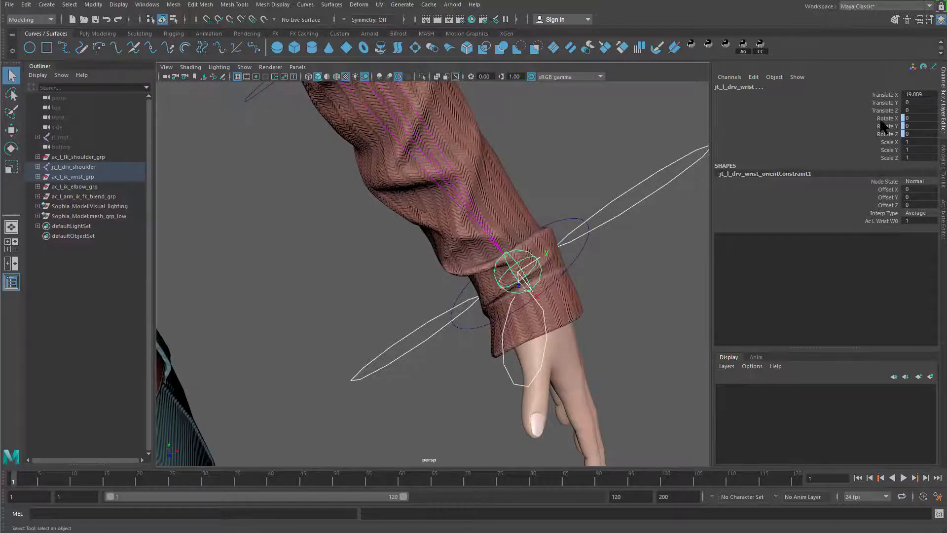
pyautogui.keyDown('alt'); pyautogui.moveTo(503, 269); pyautogui.dragTo(518, 259); pyautogui.keyUp('alt')
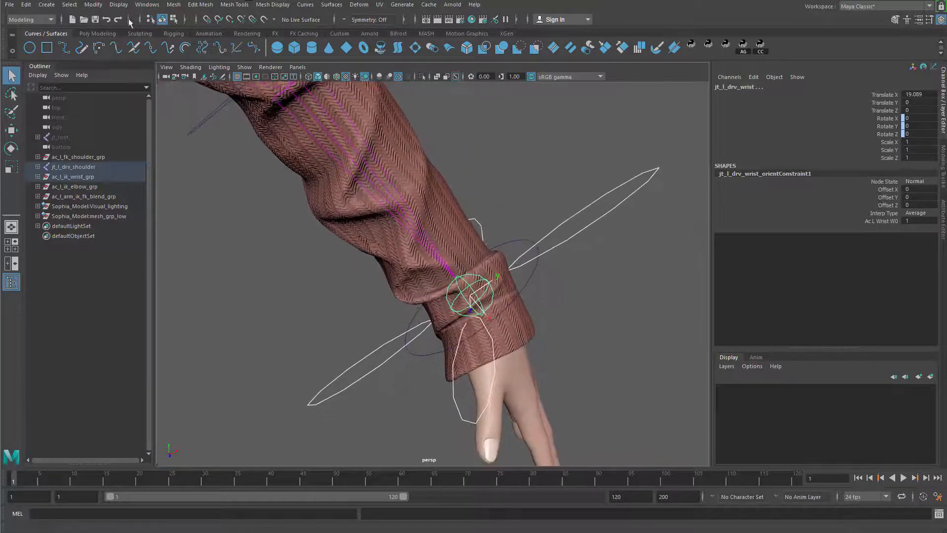
pyautogui.click(31, 20)
pyautogui.click(43, 40)
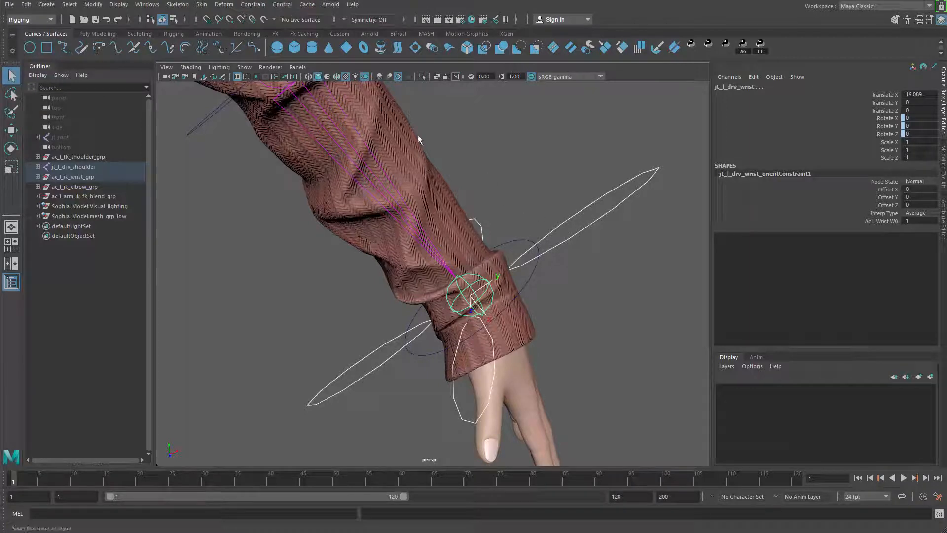
pyautogui.click(253, 5)
pyautogui.click(275, 49)
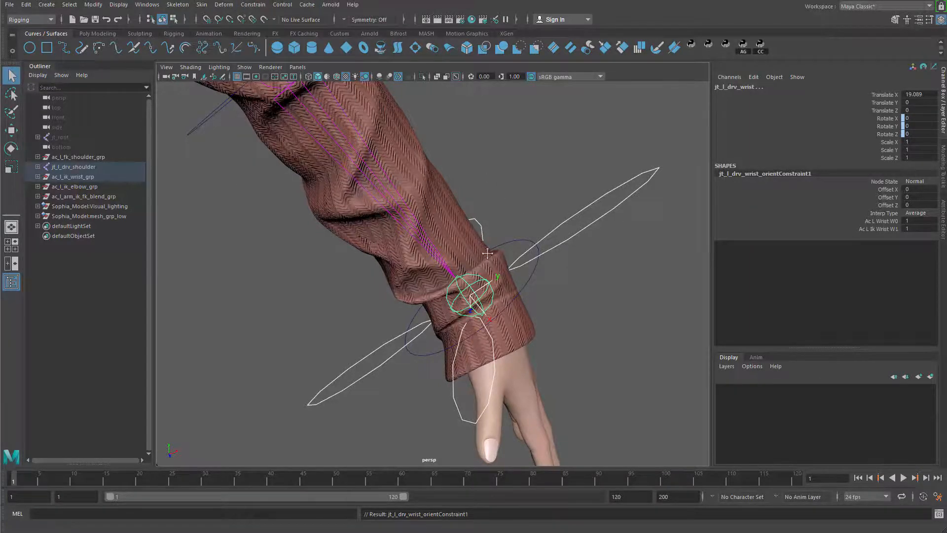
# Step: Examine the W0 and W1 weights on the driver wrist joint's orient constraint
pyautogui.keyDown('alt'); pyautogui.moveTo(487, 253); pyautogui.dragTo(495, 253); pyautogui.keyUp('alt')
pyautogui.click(621, 277)
pyautogui.click(593, 192)
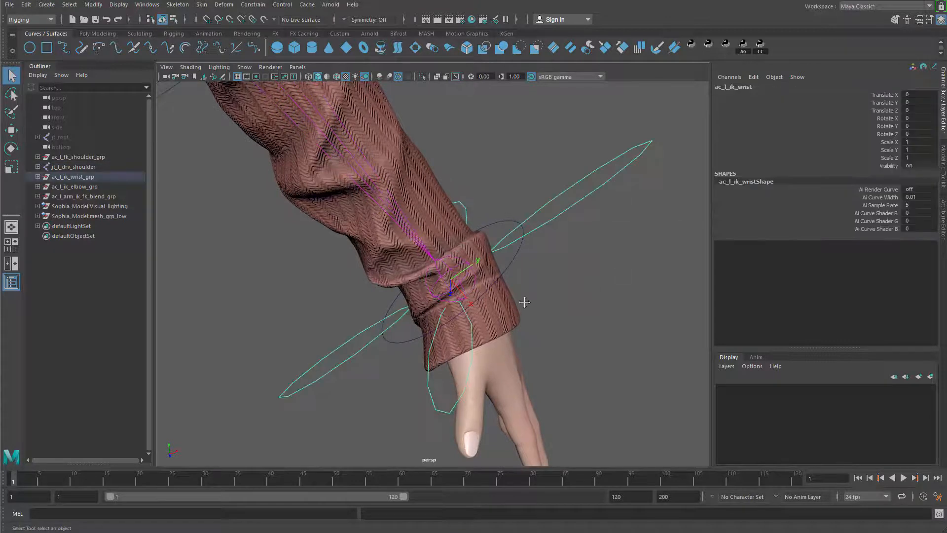
pyautogui.keyDown('alt'); pyautogui.moveTo(549, 299); pyautogui.dragTo(570, 321, button='middle'); pyautogui.keyUp('alt')
pyautogui.scroll(1, 508, 312)
pyautogui.click(495, 319)
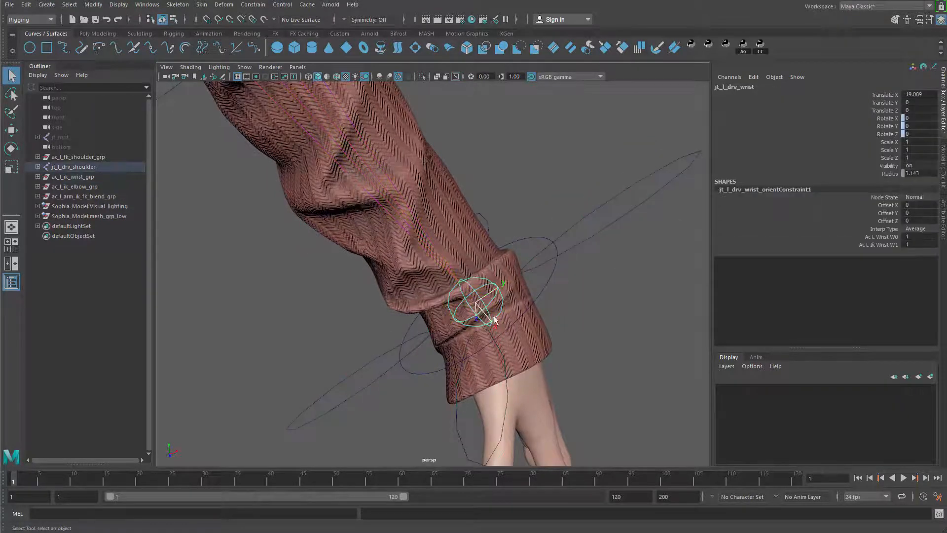
pyautogui.moveTo(877, 238); pyautogui.dragTo(878, 247)
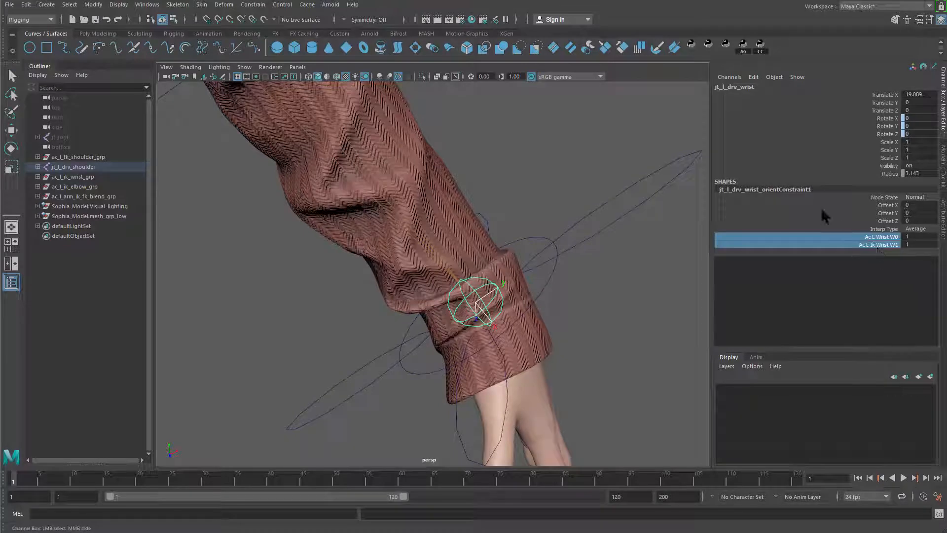
pyautogui.click(869, 238)
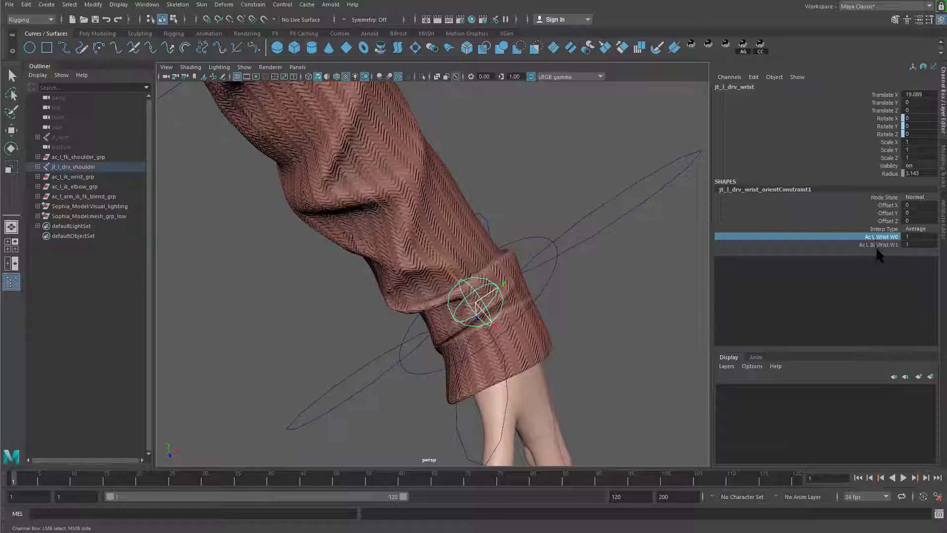
pyautogui.click(871, 245)
# Step: Compare the FK and IK wrist controls with their matching weights on the driver wrist joint's orient constraint
pyautogui.click(640, 329)
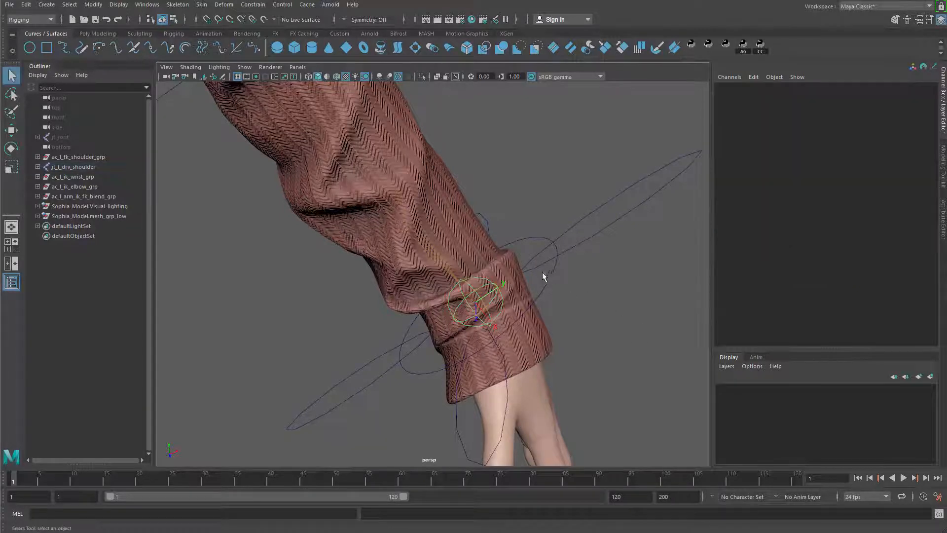
pyautogui.click(542, 272)
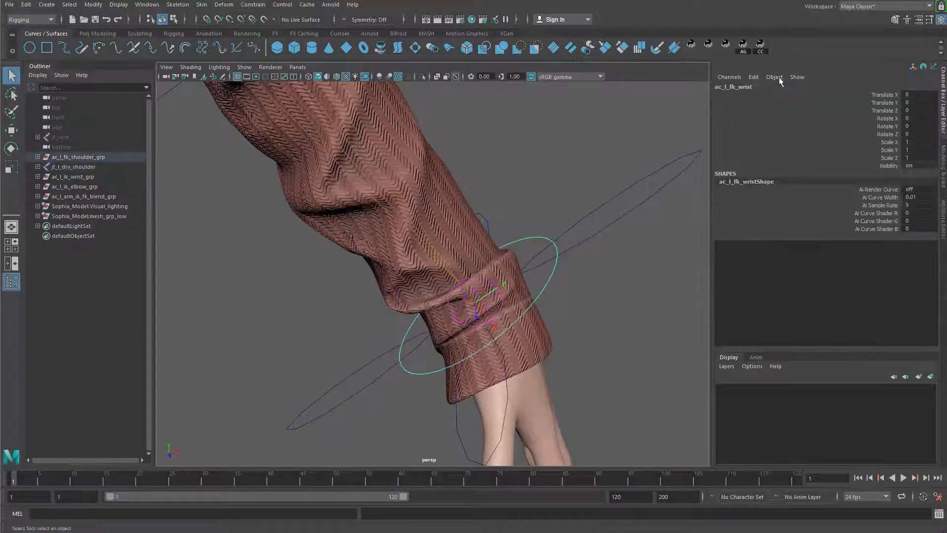
pyautogui.click(623, 305)
pyautogui.click(603, 230)
pyautogui.click(510, 301)
pyautogui.click(503, 301)
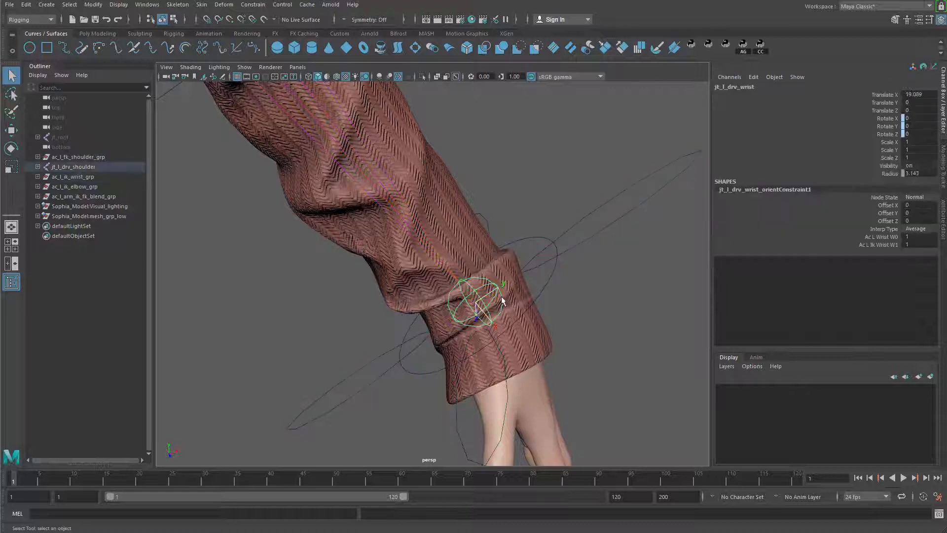
pyautogui.click(883, 237)
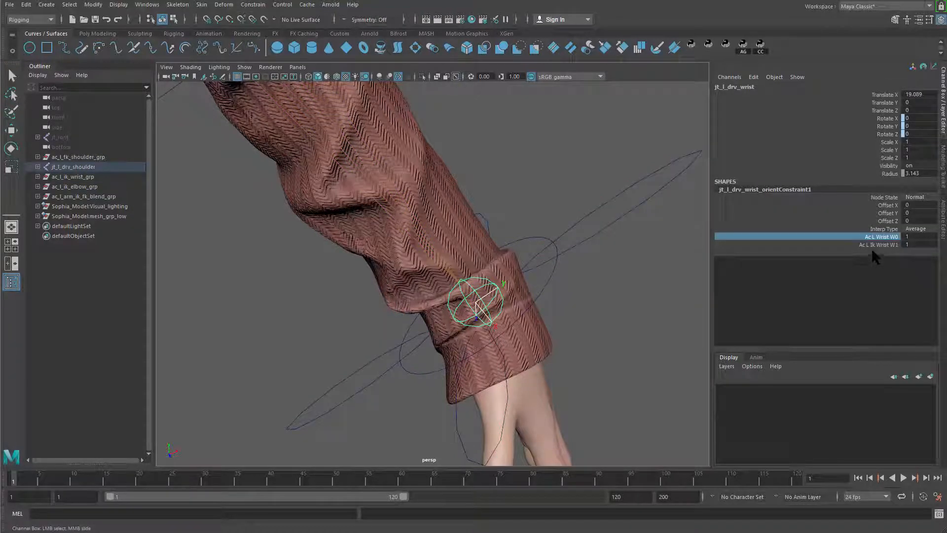
pyautogui.click(877, 246)
pyautogui.moveTo(879, 240); pyautogui.dragTo(878, 247)
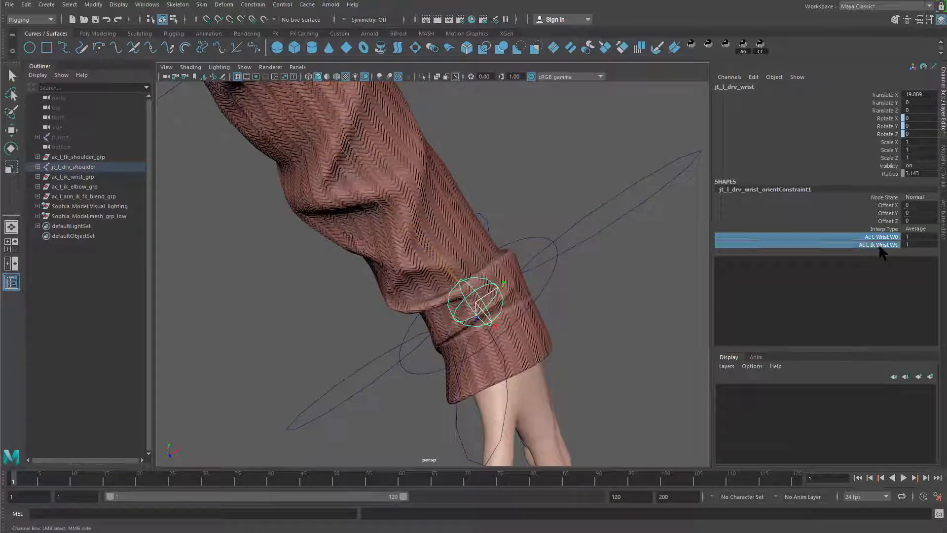
# Step: Rotate the IK wrist control about Z and set its Rotate Z to 60
pyautogui.press('q')
pyautogui.click(649, 244)
pyautogui.moveTo(626, 157); pyautogui.dragTo(591, 225)
pyautogui.press('e')
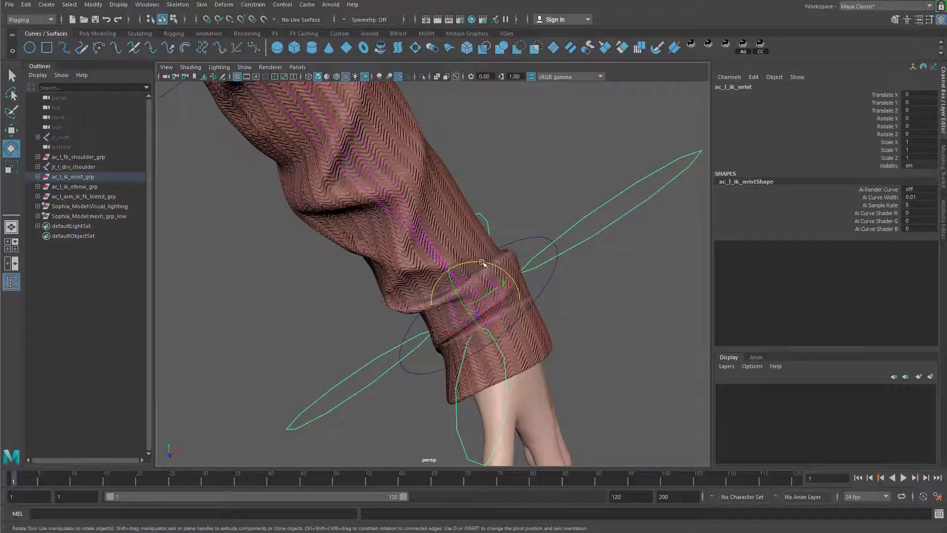
pyautogui.moveTo(482, 263); pyautogui.dragTo(517, 287)
pyautogui.press('q')
pyautogui.doubleClick(919, 134)
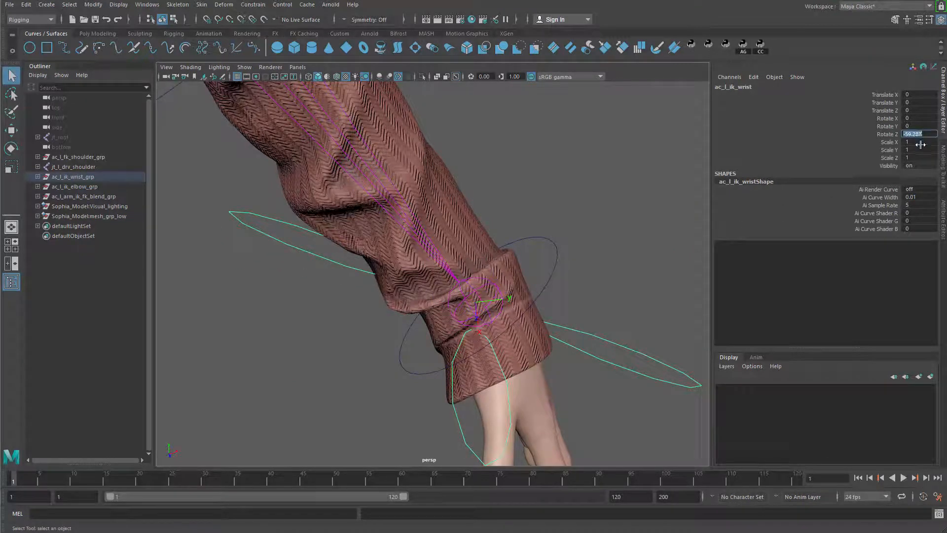
pyautogui.write('80')
pyautogui.press('Return')
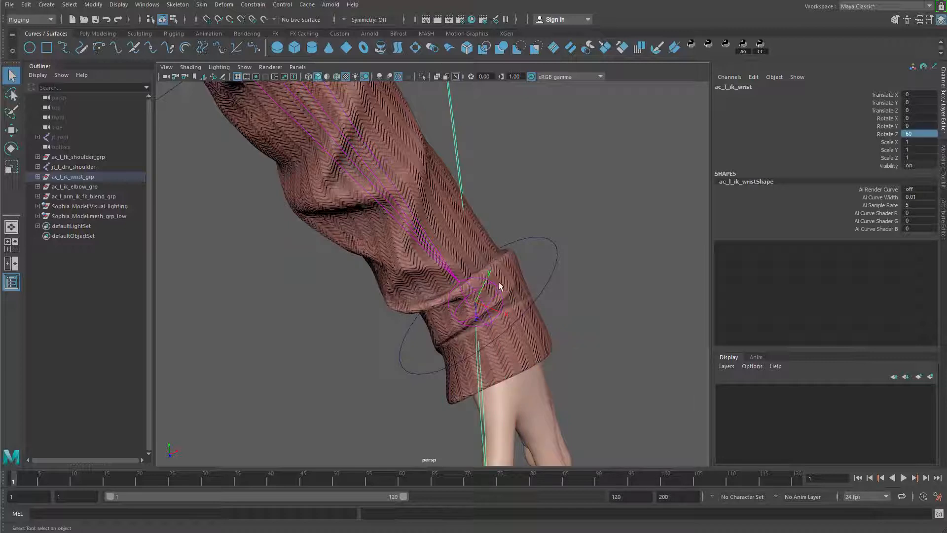
# Step: Check the driver wrist joint's Rotate Z and undo the value entered for the IK wrist control's rotation
pyautogui.click(499, 282)
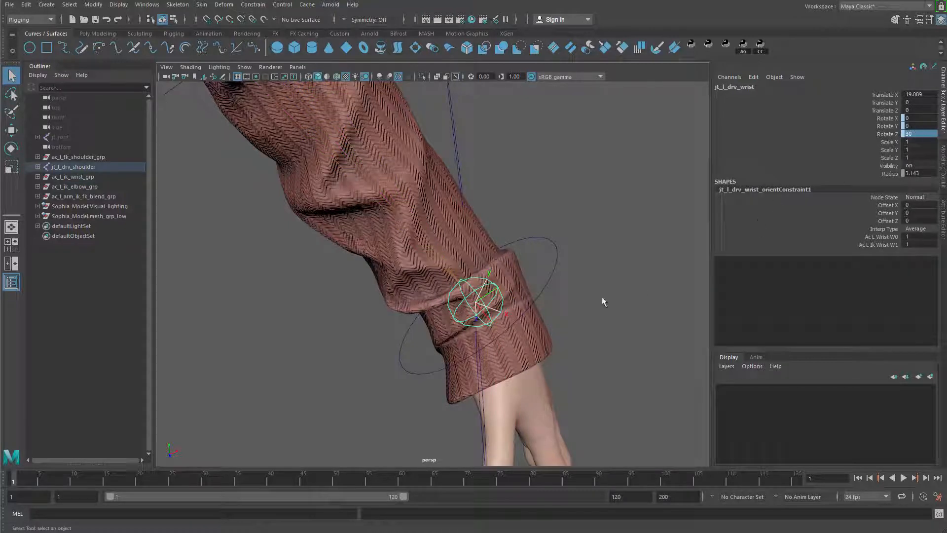
pyautogui.keyDown('alt'); pyautogui.moveTo(520, 247); pyautogui.dragTo(522, 262, button='middle'); pyautogui.keyUp('alt')
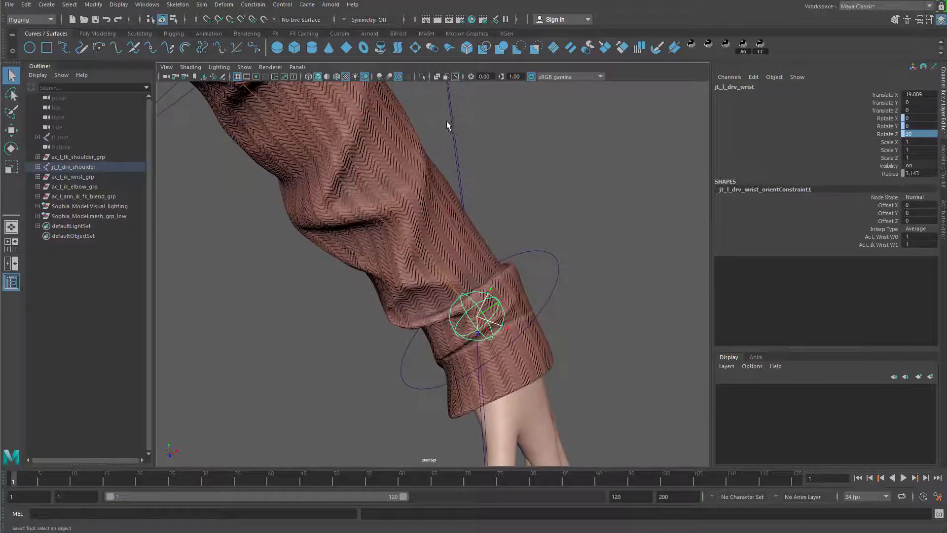
pyautogui.moveTo(468, 126); pyautogui.dragTo(470, 127)
pyautogui.hotkey('ctrl', 'z')
pyautogui.hotkey('ctrl', 'z')
pyautogui.hotkey('ctrl', 'z')
# Step: Try rotating the FK wrist control about Z, then undo it along with the IK wrist control's rotation
pyautogui.click(543, 267)
pyautogui.click(545, 295)
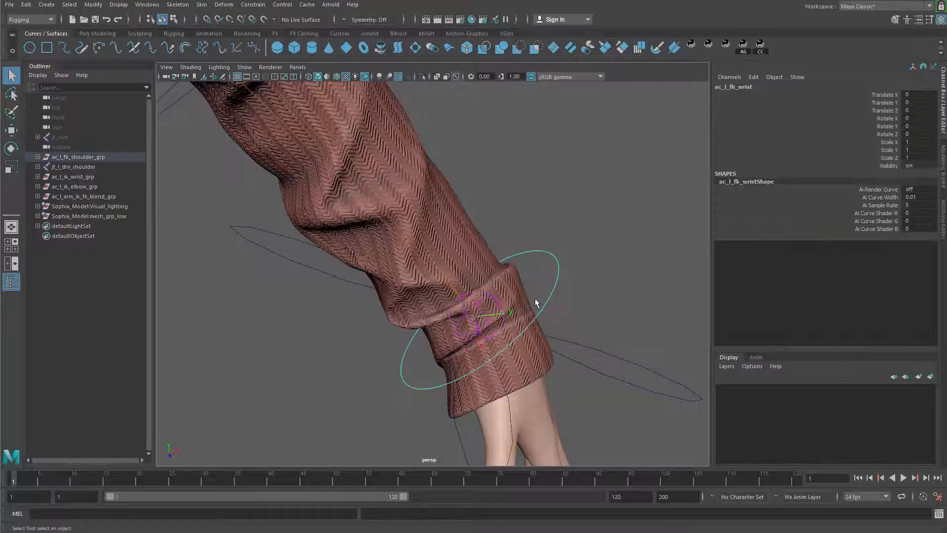
pyautogui.press('e')
pyautogui.moveTo(497, 280); pyautogui.dragTo(485, 273)
pyautogui.hotkey('ctrl', 'z')
pyautogui.hotkey('ctrl', 'z')
pyautogui.hotkey('ctrl', 'z')
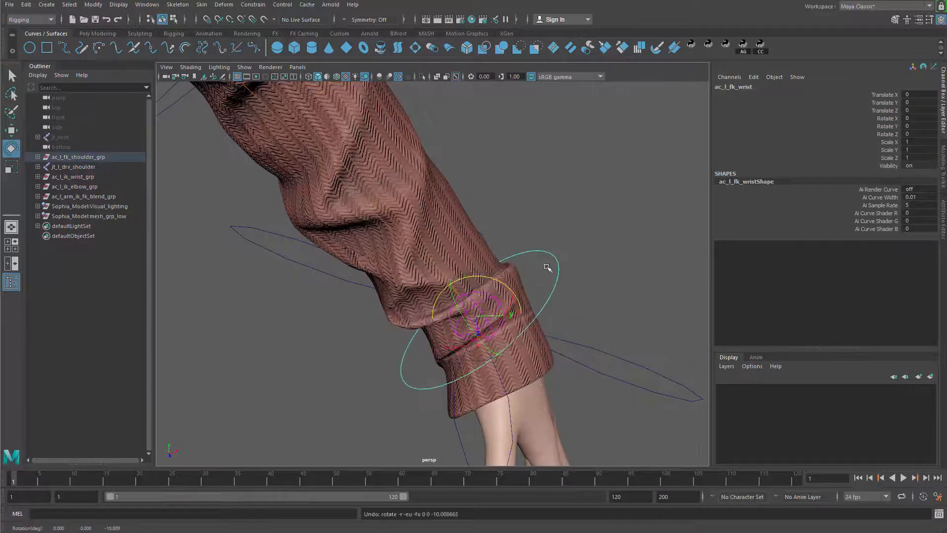
# Step: Rotate the FK wrist control about Z and set its Rotate Z to 20
pyautogui.moveTo(542, 305); pyautogui.dragTo(485, 275)
pyautogui.click(543, 298)
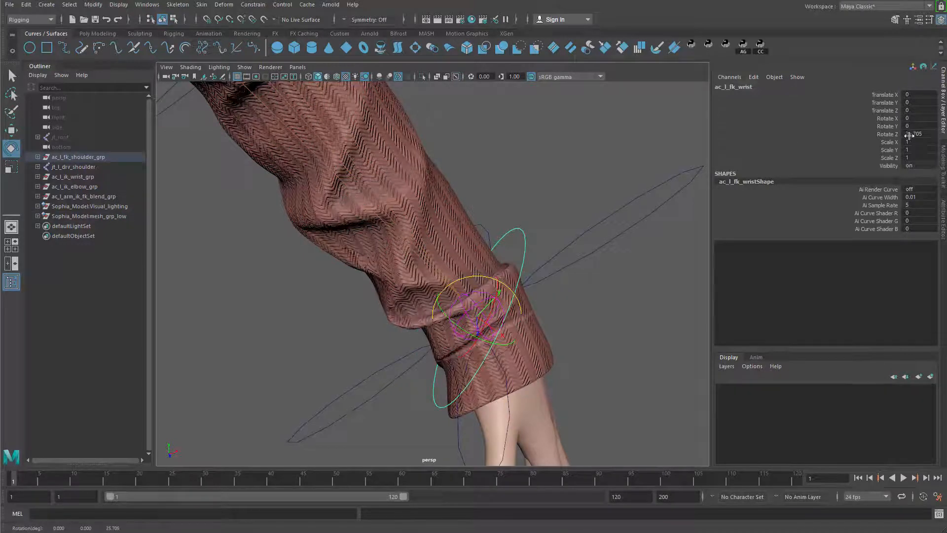
pyautogui.doubleClick(918, 133)
pyautogui.write('20')
pyautogui.press('Return')
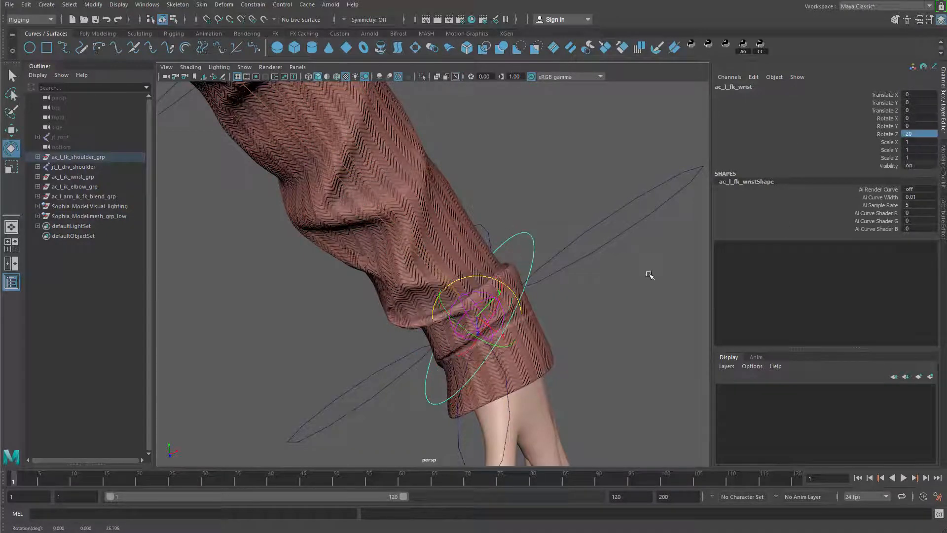
# Step: Check the driver wrist joint's Rotate Z and undo the value and selection changes back to the FK wrist control
pyautogui.click(587, 292)
pyautogui.click(495, 298)
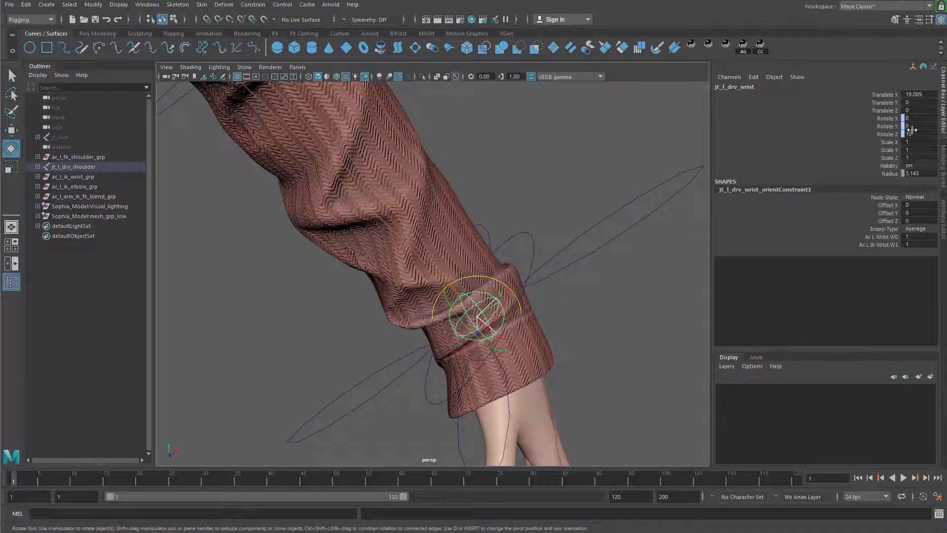
pyautogui.keyDown('alt'); pyautogui.moveTo(588, 403); pyautogui.dragTo(569, 340, button='right'); pyautogui.keyUp('alt')
pyautogui.hotkey('ctrl', 'z')
pyautogui.hotkey('ctrl', 'z')
pyautogui.hotkey('ctrl', 'z')
pyautogui.hotkey('ctrl', 'z')
pyautogui.hotkey('ctrl', 'z')
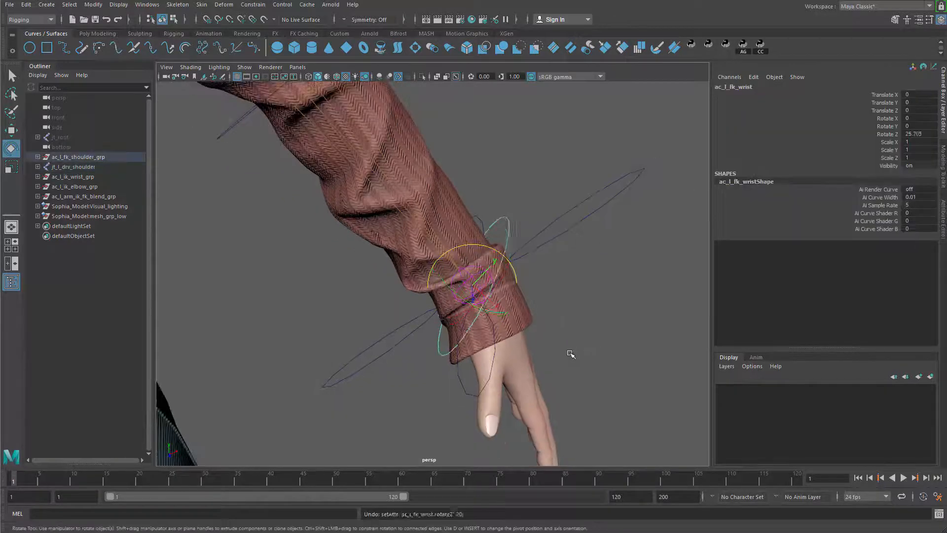
# Step: Set the FK wrist weight, Ac L Wrist W0, on the driver wrist joint's orient constraint to 0.5
pyautogui.click(586, 305)
pyautogui.click(493, 280)
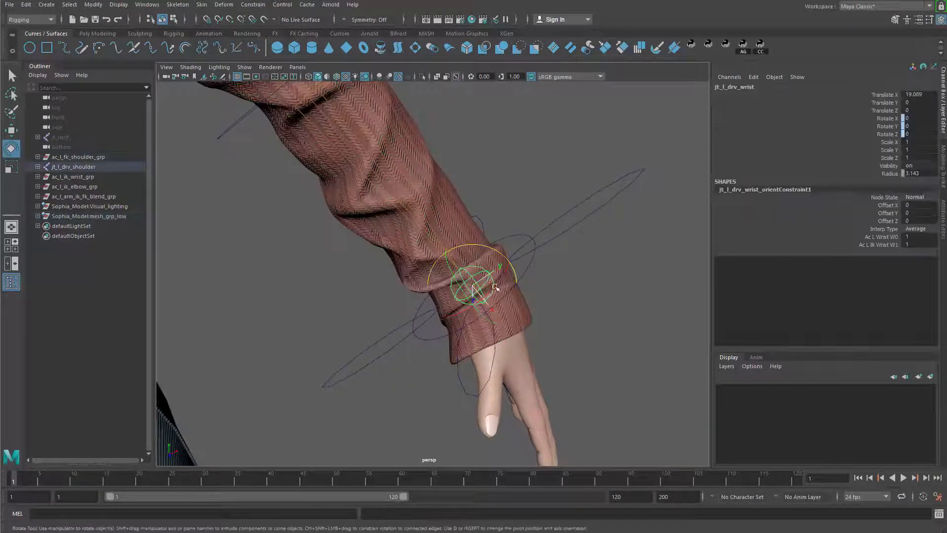
pyautogui.keyDown('alt'); pyautogui.moveTo(479, 264); pyautogui.dragTo(484, 278, button='right'); pyautogui.keyUp('alt')
pyautogui.keyDown('alt'); pyautogui.moveTo(583, 346); pyautogui.dragTo(473, 282, button='right'); pyautogui.keyUp('alt')
pyautogui.keyDown('alt'); pyautogui.moveTo(473, 282); pyautogui.dragTo(605, 279); pyautogui.keyUp('alt')
pyautogui.press('q')
pyautogui.click(606, 280)
pyautogui.click(525, 292)
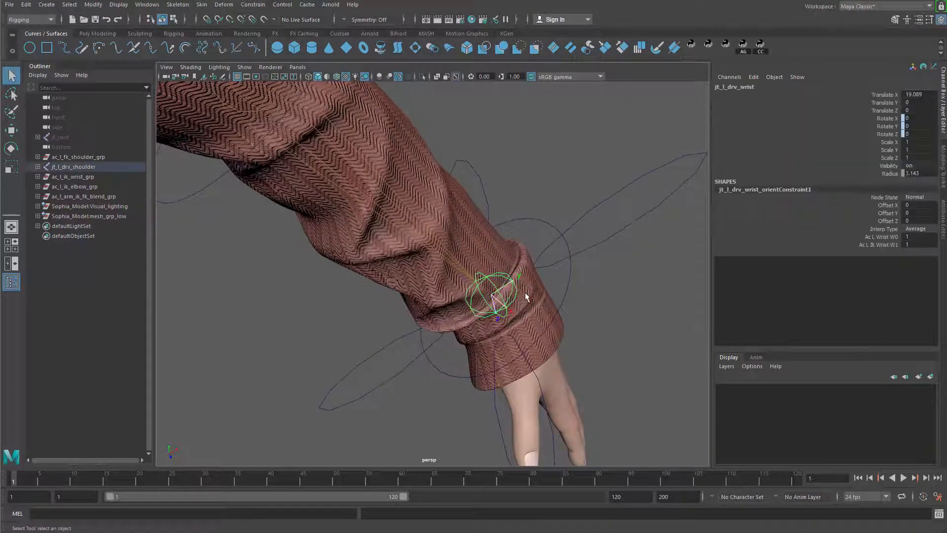
pyautogui.moveTo(919, 236); pyautogui.dragTo(919, 244)
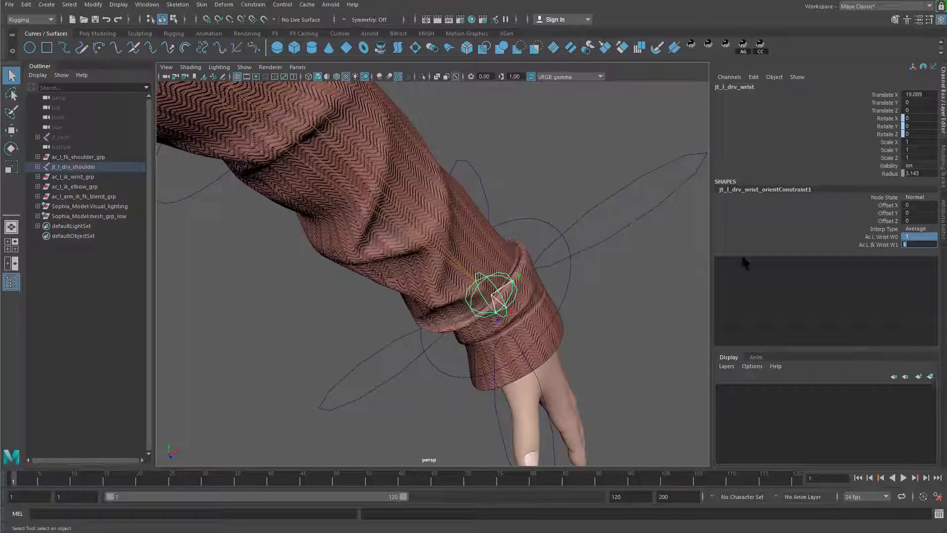
pyautogui.click(908, 239)
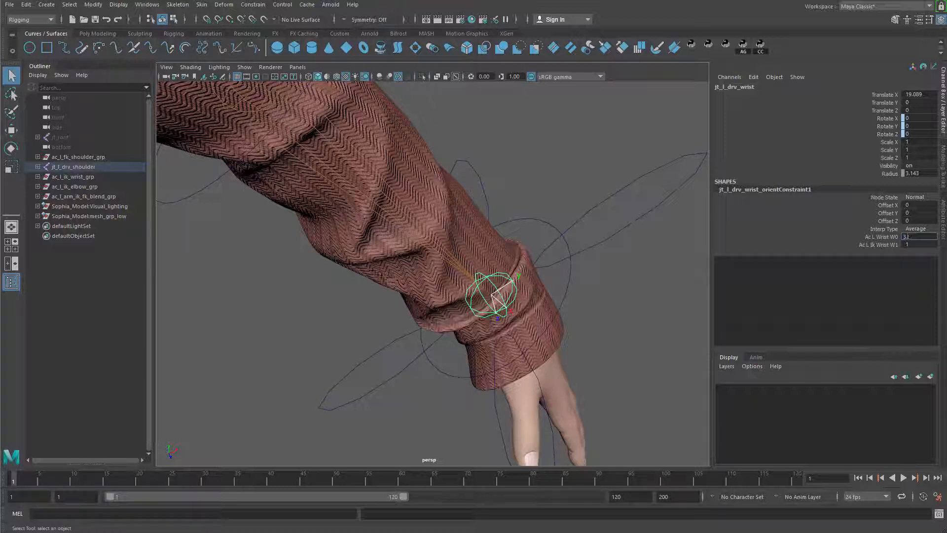
pyautogui.write('0.5')
pyautogui.press('Return')
# Step: Rotate the FK wrist control about Z by about 36.7 degrees
pyautogui.keyDown('alt'); pyautogui.moveTo(519, 288); pyautogui.dragTo(600, 285); pyautogui.keyUp('alt')
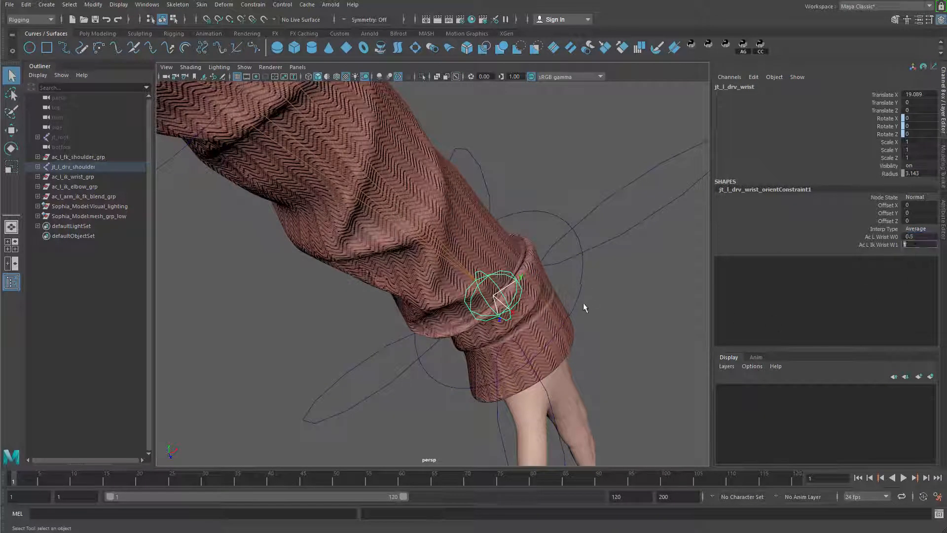
pyautogui.click(583, 302)
pyautogui.click(580, 285)
pyautogui.press('e')
pyautogui.moveTo(500, 262); pyautogui.dragTo(472, 277)
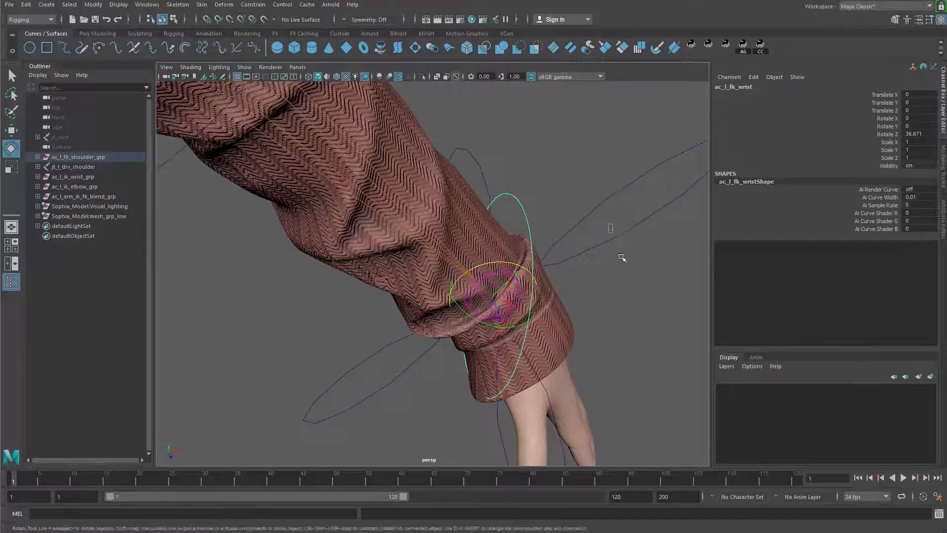
# Step: Compare the Rotate Z values of the driver wrist joint and the FK wrist control
pyautogui.press('q')
pyautogui.click(515, 293)
pyautogui.click(512, 285)
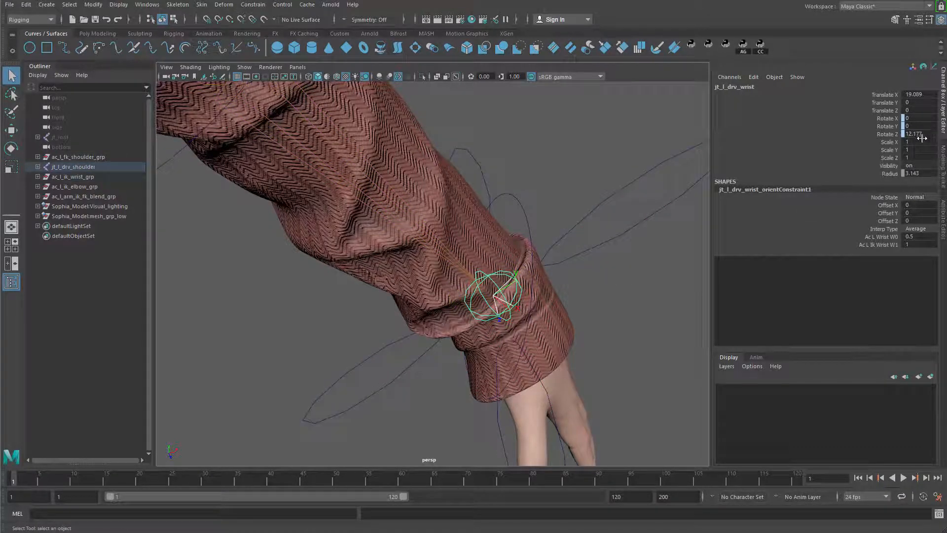
pyautogui.click(528, 207)
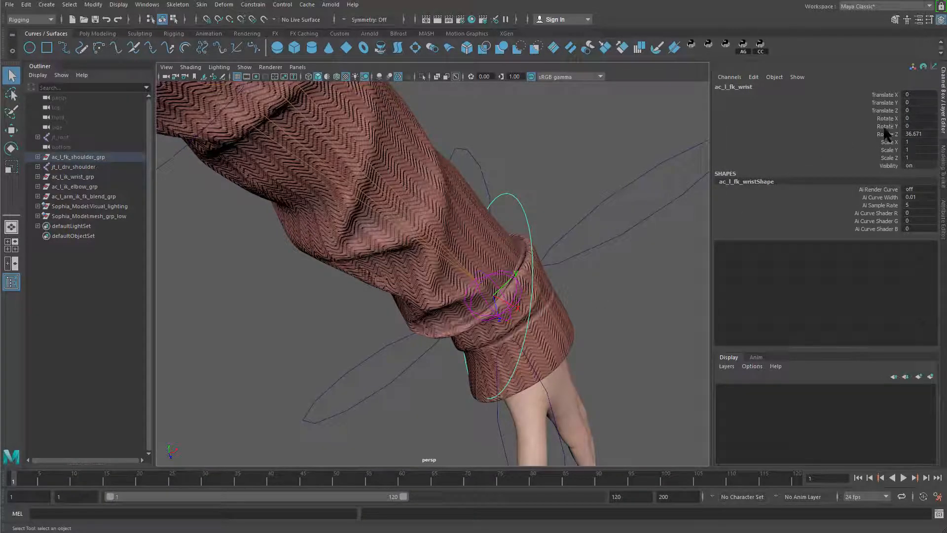
pyautogui.click(595, 229)
pyautogui.click(498, 296)
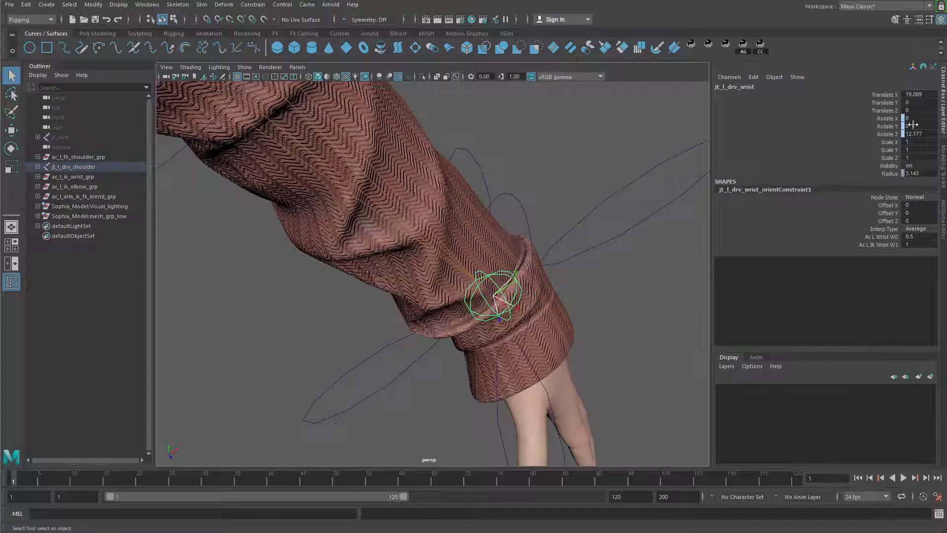
# Step: Undo the FK wrist control's rotation and select the IK wrist control
pyautogui.hotkey('ctrl', 'z')
pyautogui.hotkey('ctrl', 'z')
pyautogui.hotkey('ctrl', 'z')
pyautogui.hotkey('ctrl', 'z')
pyautogui.hotkey('ctrl', 'z')
pyautogui.hotkey('ctrl', 'z')
pyautogui.hotkey('ctrl', 'z')
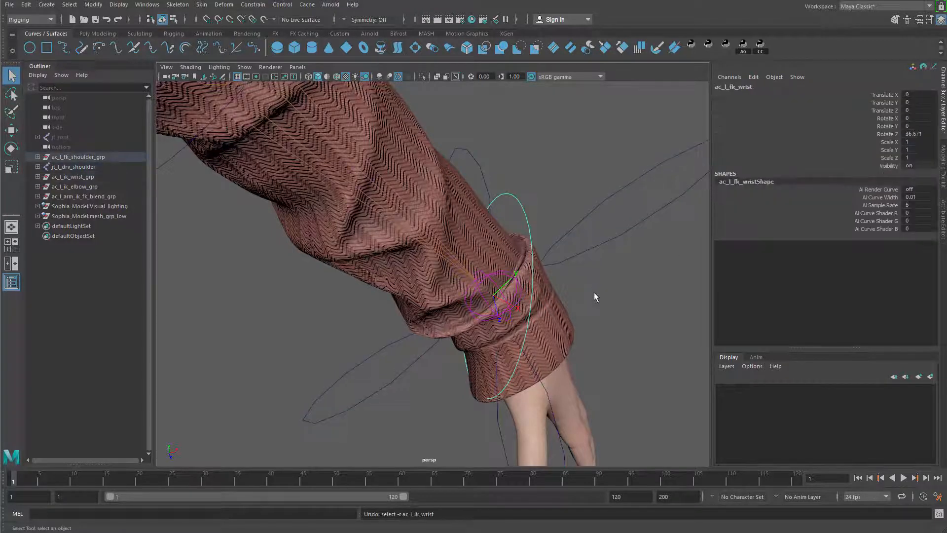
pyautogui.click(603, 290)
pyautogui.click(631, 245)
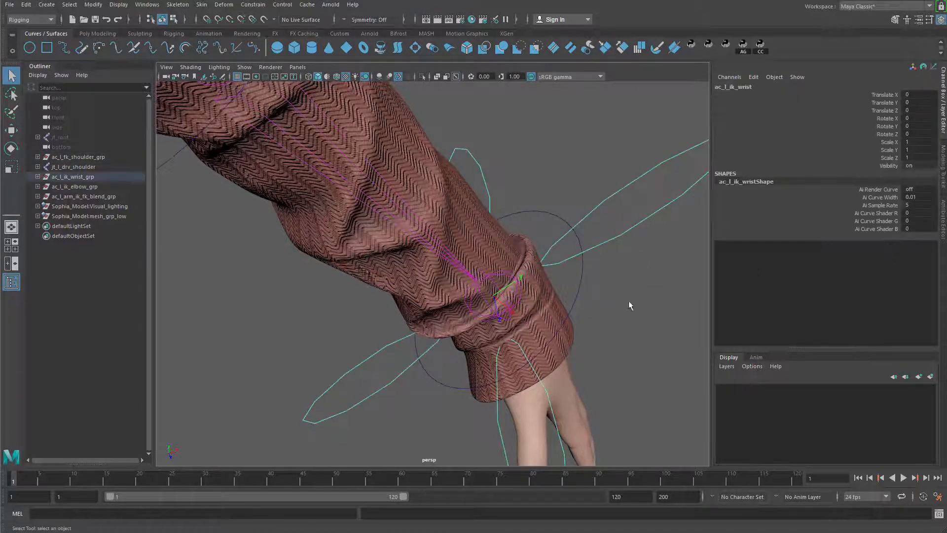
# Step: Set the driver wrist joint's orient constraint weights to 1 for the FK wrist and 2 for the IK wrist
pyautogui.click(519, 305)
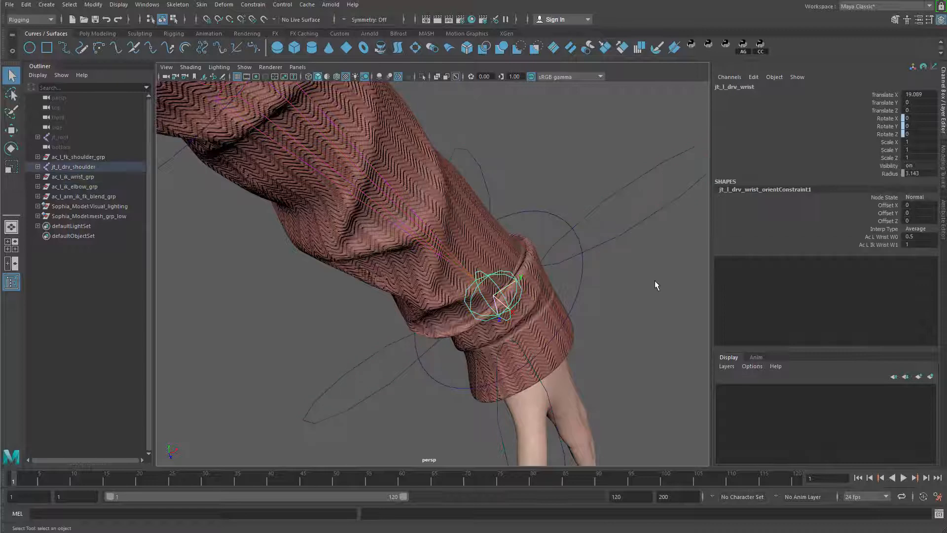
pyautogui.doubleClick(921, 236)
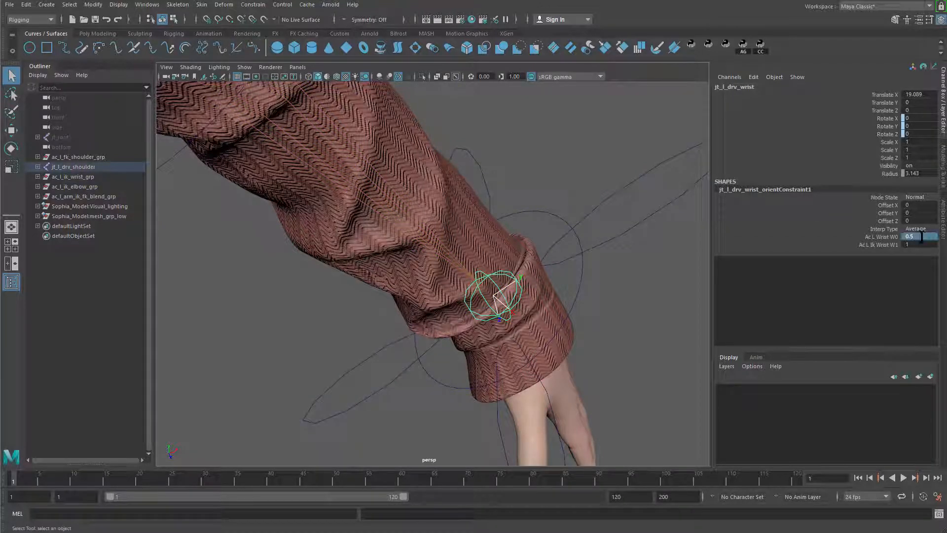
pyautogui.write('1')
pyautogui.press('Tab')
pyautogui.write('2')
pyautogui.press('Return')
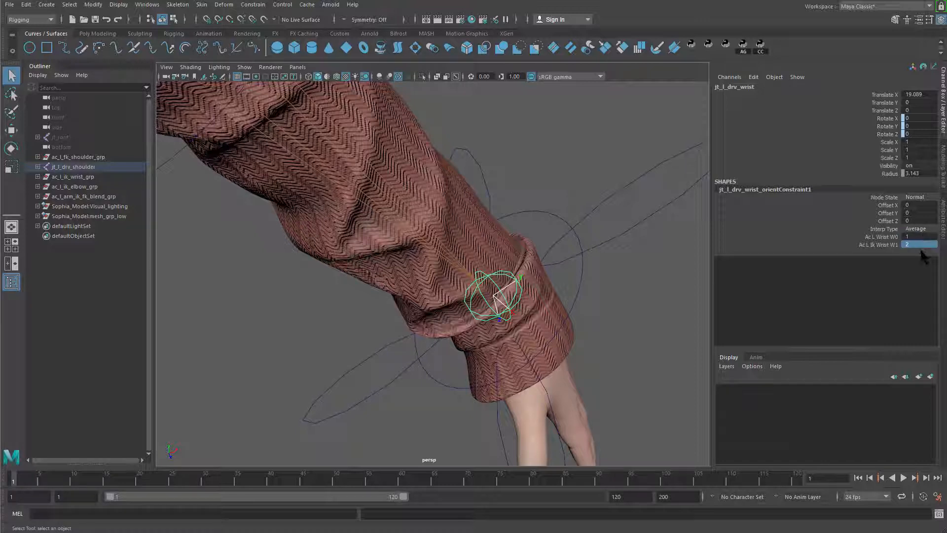
# Step: Rotate the FK wrist control about Z and set its Rotate Z to 30
pyautogui.click(610, 306)
pyautogui.click(582, 270)
pyautogui.press('e')
pyautogui.moveTo(516, 267); pyautogui.dragTo(500, 262)
pyautogui.click(919, 134)
pyautogui.write('3')
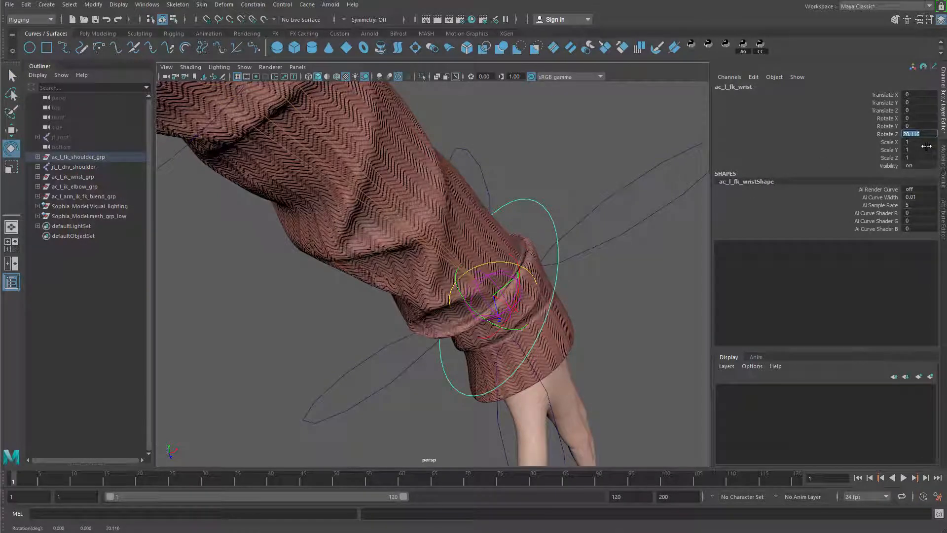
pyautogui.press('Return')
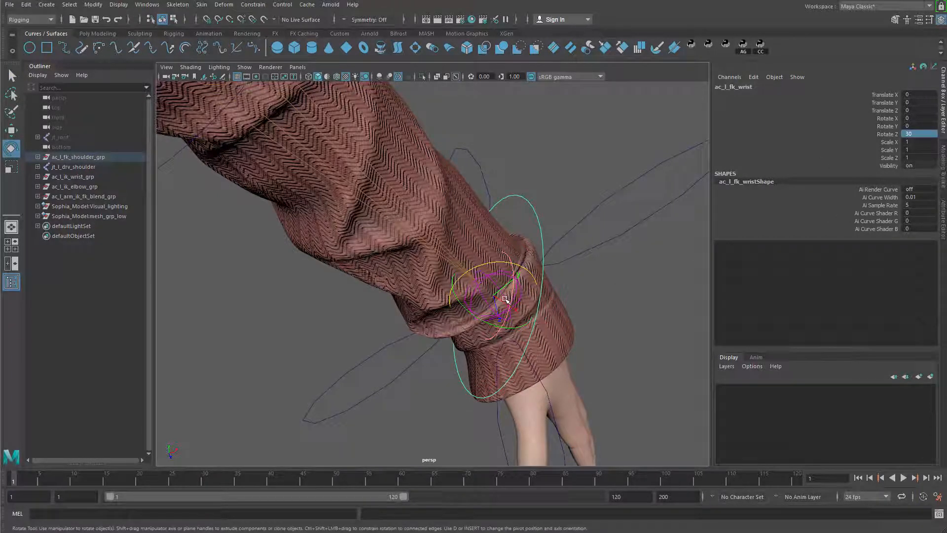
# Step: Check how the driver wrist joint's Rotate Z responds to the 1-to-2 weighting and undo the FK wrist control's rotation
pyautogui.click(10, 72)
pyautogui.click(490, 275)
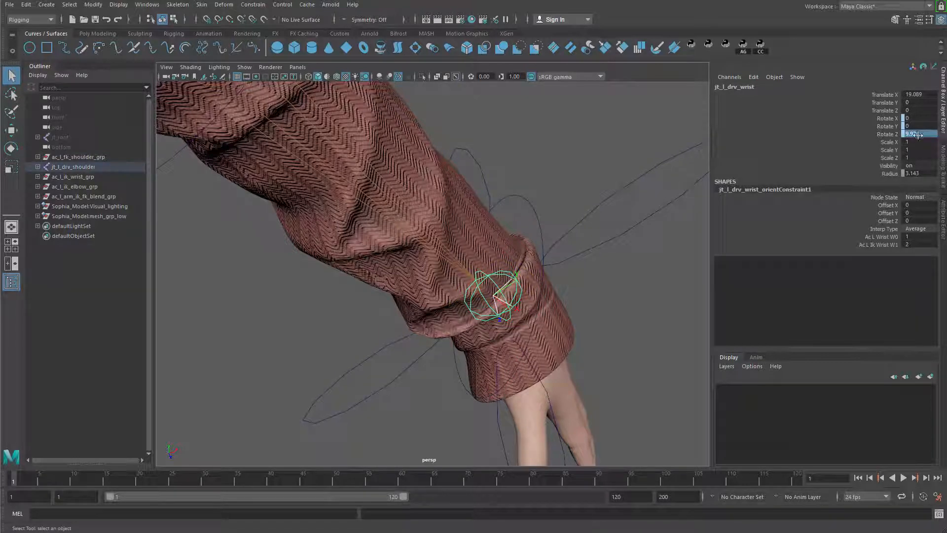
pyautogui.hotkey('ctrl', 'z')
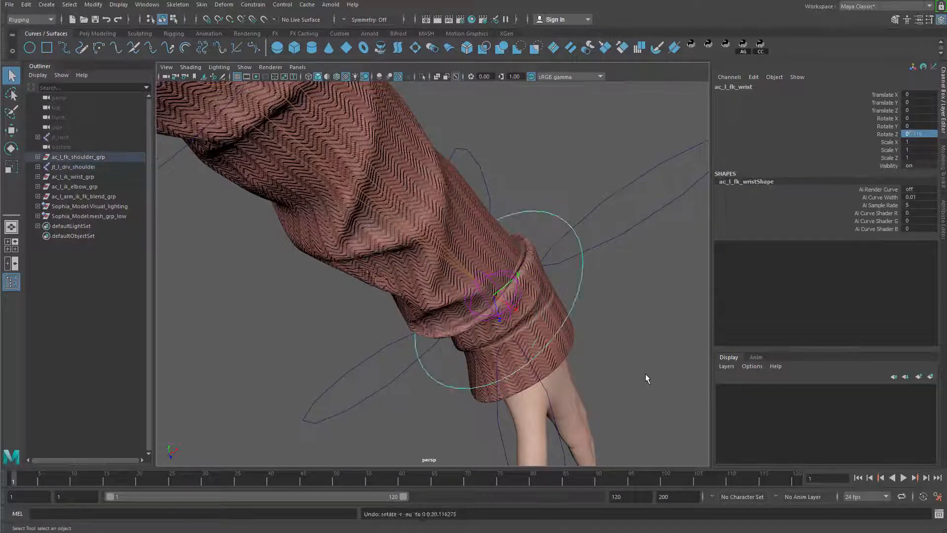
pyautogui.hotkey('ctrl', 'z')
# Step: Edit the FK and IK wrist weights on the driver wrist joint's orient constraint together and clear the selection
pyautogui.click(642, 220)
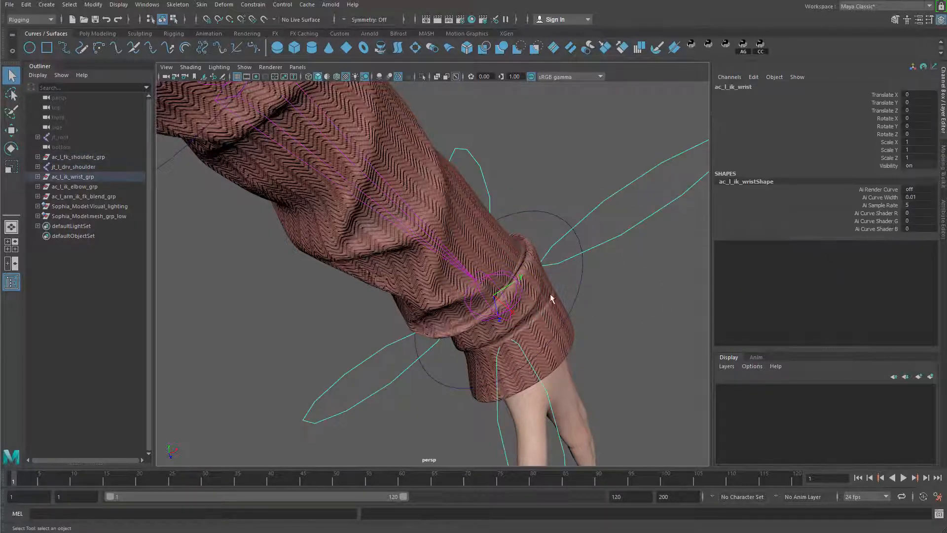
pyautogui.click(522, 291)
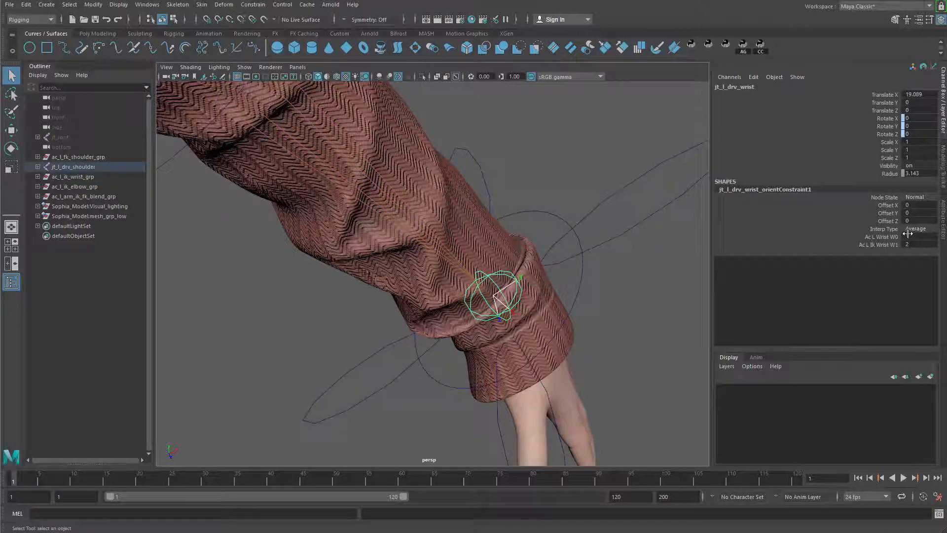
pyautogui.moveTo(908, 236); pyautogui.dragTo(909, 244)
pyautogui.press('Return')
pyautogui.keyDown('alt'); pyautogui.moveTo(564, 378); pyautogui.dragTo(564, 345); pyautogui.keyUp('alt')
pyautogui.click(566, 344)
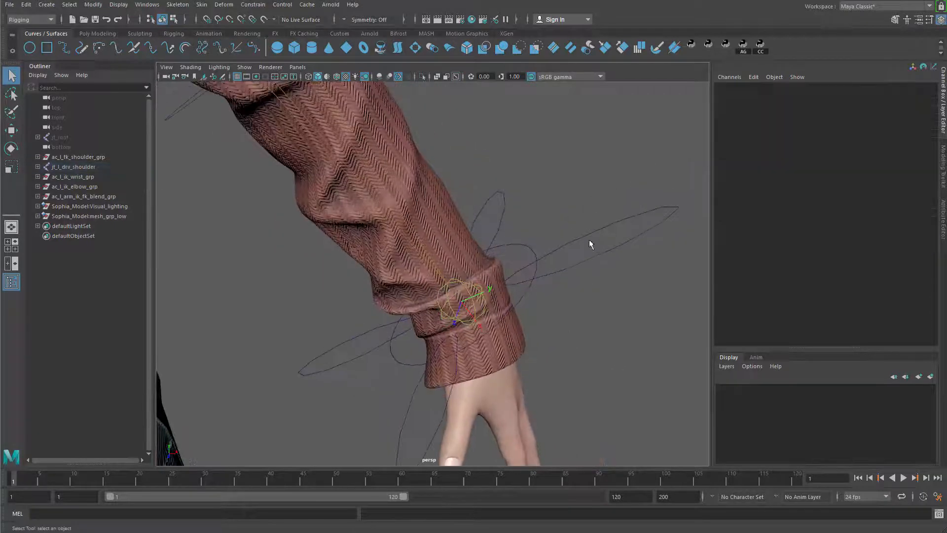
# Step: Select the left arm's IK/FK blend control beside the elbow and activate the Move tool
pyautogui.keyDown('alt'); pyautogui.moveTo(493, 249); pyautogui.dragTo(575, 346, button='middle'); pyautogui.keyUp('alt')
pyautogui.scroll(-6, 576, 346)
pyautogui.keyDown('alt'); pyautogui.moveTo(562, 326); pyautogui.dragTo(513, 271); pyautogui.keyUp('alt')
pyautogui.keyDown('alt'); pyautogui.moveTo(514, 271); pyautogui.dragTo(556, 320, button='middle'); pyautogui.keyUp('alt')
pyautogui.scroll(4, 556, 321)
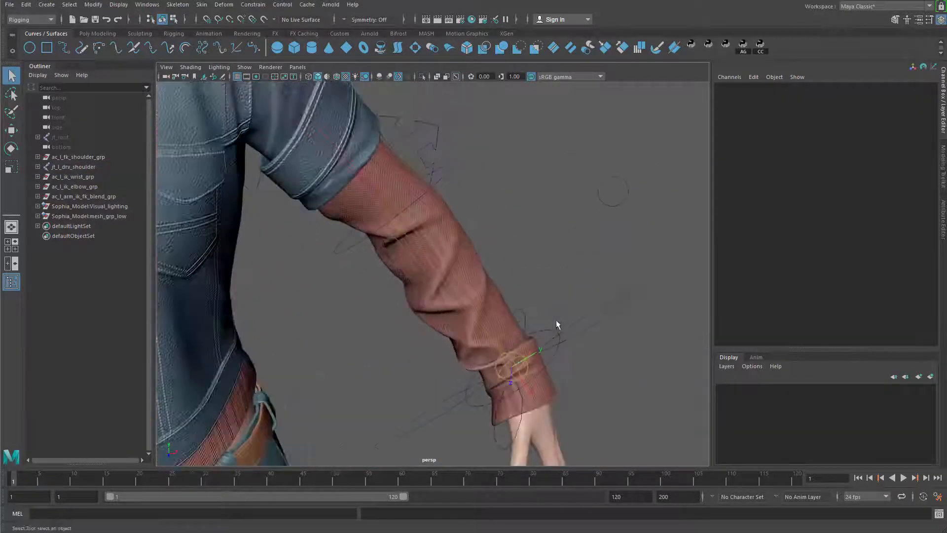
pyautogui.keyDown('alt'); pyautogui.moveTo(557, 325); pyautogui.dragTo(607, 264); pyautogui.keyUp('alt')
pyautogui.click(600, 197)
pyautogui.press('w')
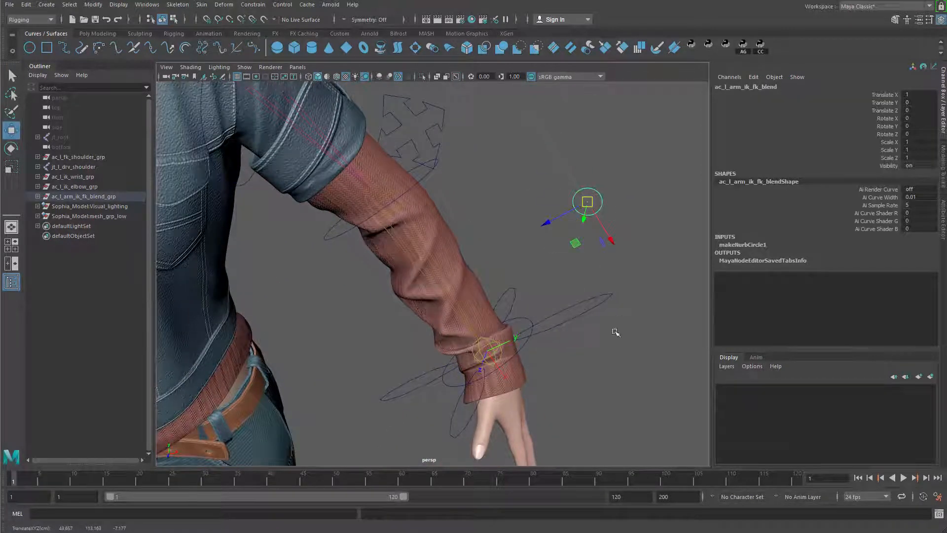
pyautogui.moveTo(588, 201); pyautogui.dragTo(585, 252)
pyautogui.moveTo(639, 374); pyautogui.dragTo(620, 416)
pyautogui.keyDown('alt'); pyautogui.moveTo(555, 358); pyautogui.dragTo(585, 317, button='middle'); pyautogui.keyUp('alt')
# Step: Open the Node Editor and graph the input and output connections of the arm IK/FK blend control
pyautogui.click(147, 5)
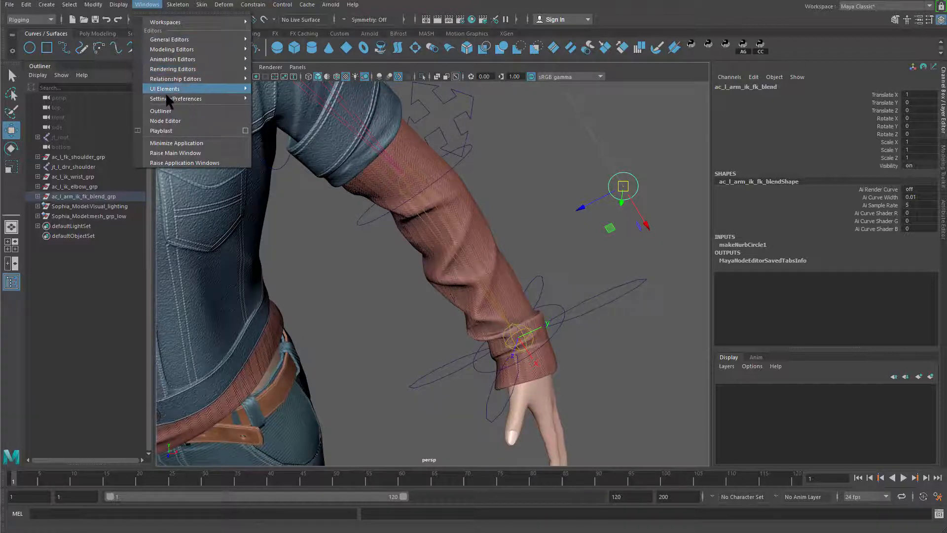
pyautogui.click(172, 123)
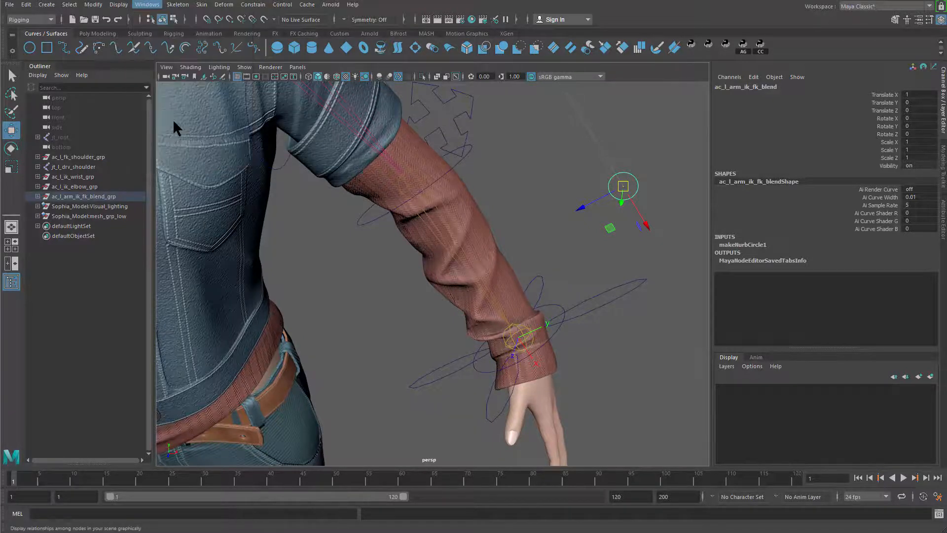
pyautogui.moveTo(304, 300); pyautogui.dragTo(287, 387)
pyautogui.keyDown('alt'); pyautogui.moveTo(467, 274); pyautogui.dragTo(454, 352, button='middle'); pyautogui.keyUp('alt')
pyautogui.moveTo(453, 352); pyautogui.dragTo(488, 317)
pyautogui.moveTo(257, 455); pyautogui.dragTo(276, 404)
pyautogui.moveTo(407, 106); pyautogui.dragTo(450, 88)
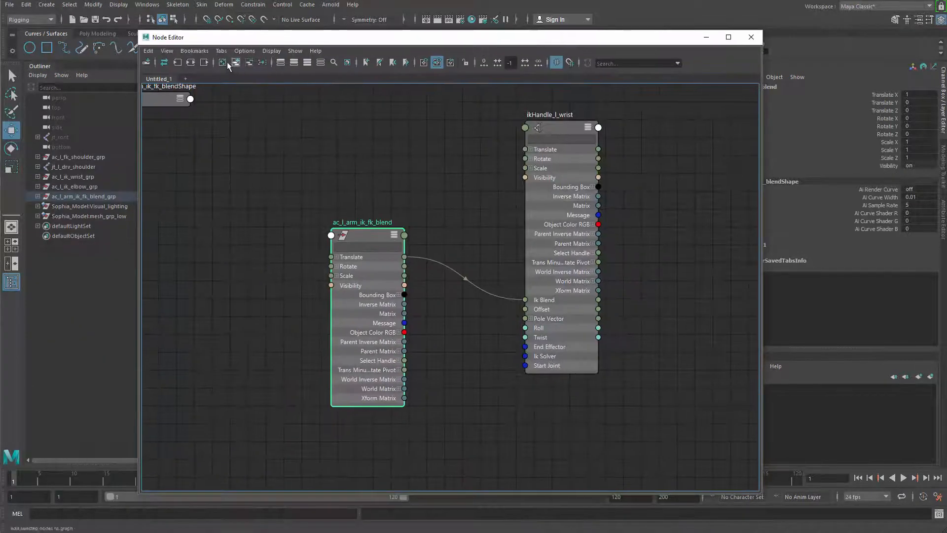
pyautogui.click(190, 62)
pyautogui.click(423, 327)
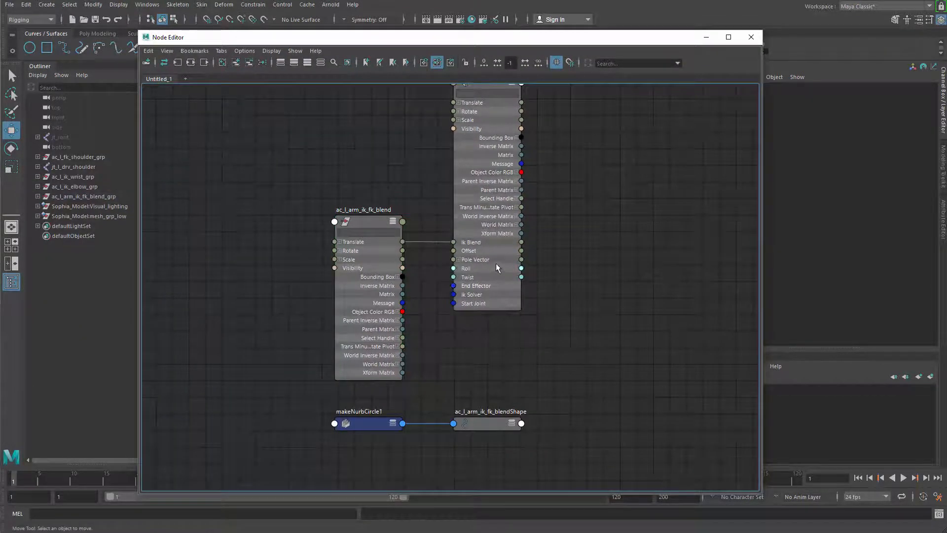
# Step: Spread the wrist IK handle and arm blend nodes apart in the graph to free space around their Ik Blend connection
pyautogui.moveTo(495, 262); pyautogui.dragTo(547, 220)
pyautogui.keyDown('alt'); pyautogui.moveTo(439, 129); pyautogui.dragTo(431, 264, button='middle'); pyautogui.keyUp('alt')
pyautogui.moveTo(532, 179); pyautogui.dragTo(585, 102)
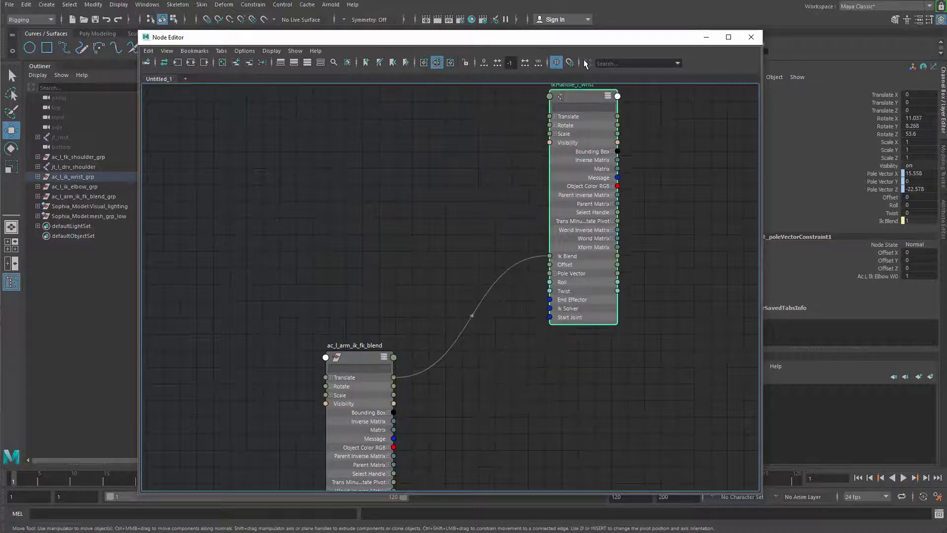
pyautogui.moveTo(518, 31); pyautogui.dragTo(425, 152)
pyautogui.keyDown('alt'); pyautogui.moveTo(386, 444); pyautogui.dragTo(384, 252, button='middle'); pyautogui.keyUp('alt')
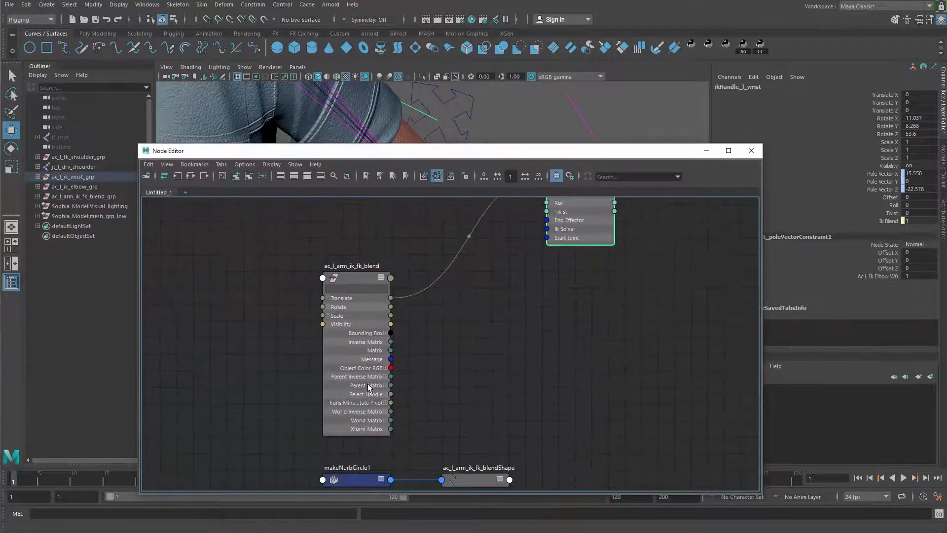
pyautogui.moveTo(369, 384); pyautogui.dragTo(396, 364)
pyautogui.click(545, 300)
pyautogui.keyDown('alt'); pyautogui.moveTo(545, 299); pyautogui.dragTo(497, 329, button='middle'); pyautogui.keyUp('alt')
pyautogui.moveTo(327, 376); pyautogui.dragTo(329, 362)
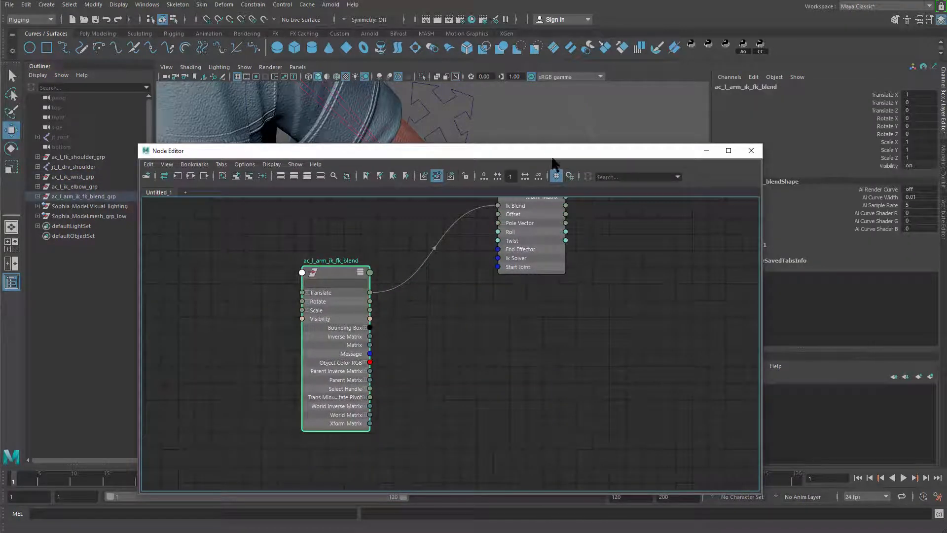
# Step: Try to select the orient constraint node of the left driver wrist joint through the joint's channels
pyautogui.moveTo(535, 148); pyautogui.dragTo(384, 117)
pyautogui.moveTo(494, 127); pyautogui.dragTo(241, 149)
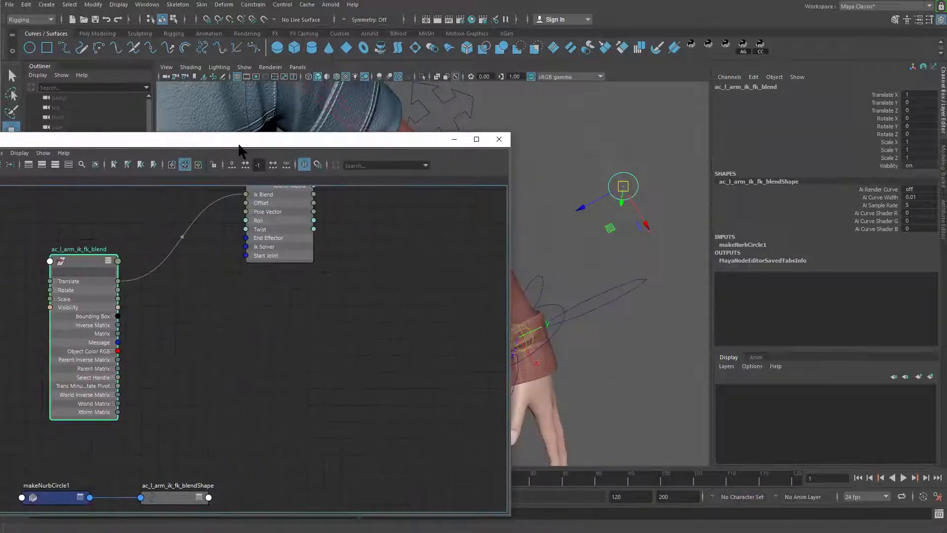
pyautogui.click(532, 344)
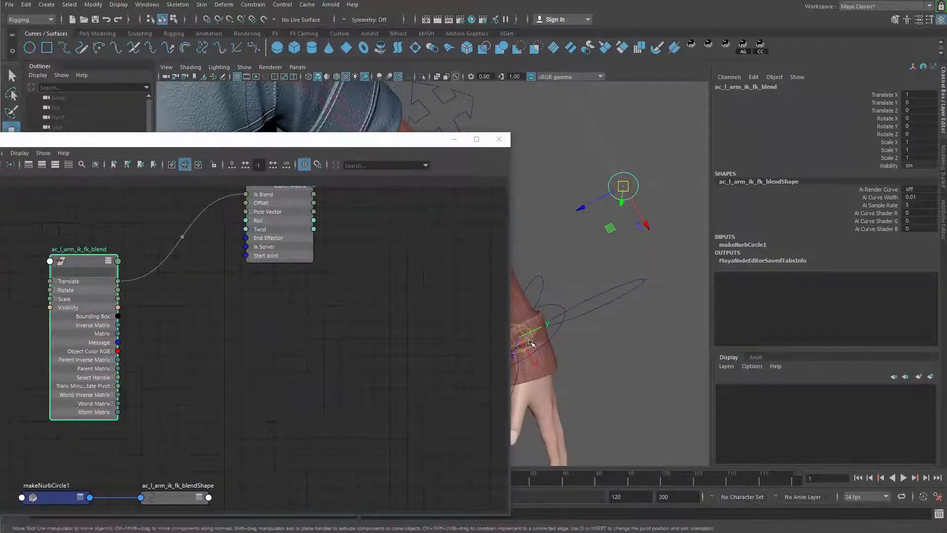
pyautogui.click(777, 190)
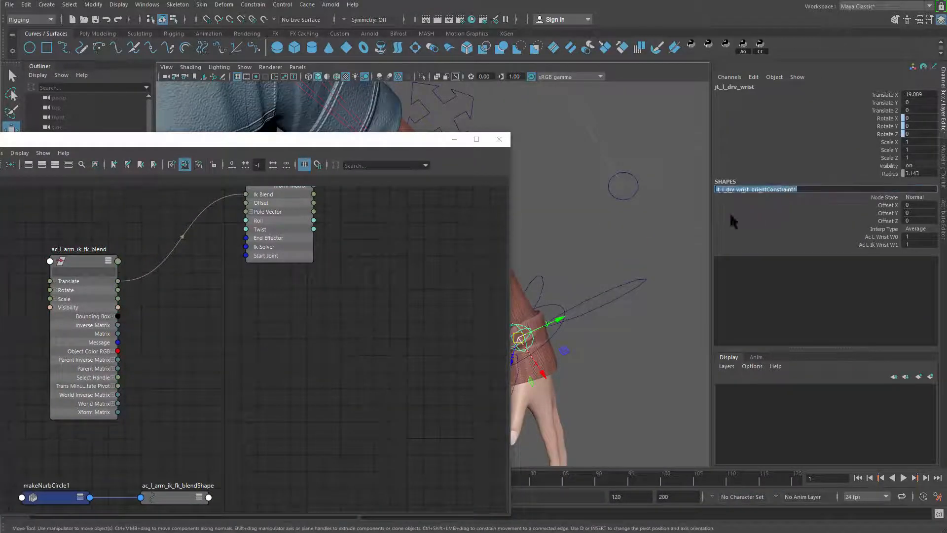
pyautogui.keyDown('alt'); pyautogui.moveTo(634, 247); pyautogui.dragTo(675, 219, button='middle'); pyautogui.keyUp('alt')
pyautogui.click(756, 76)
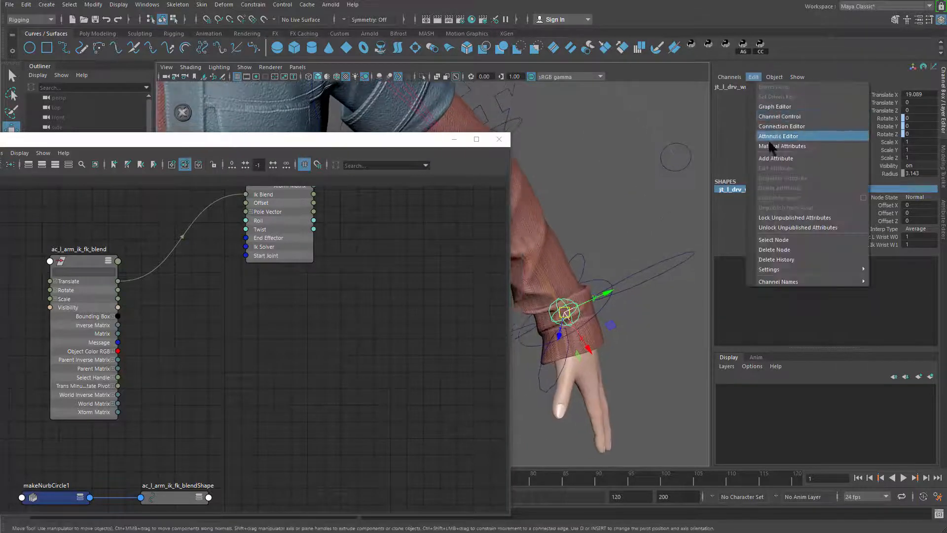
pyautogui.click(780, 241)
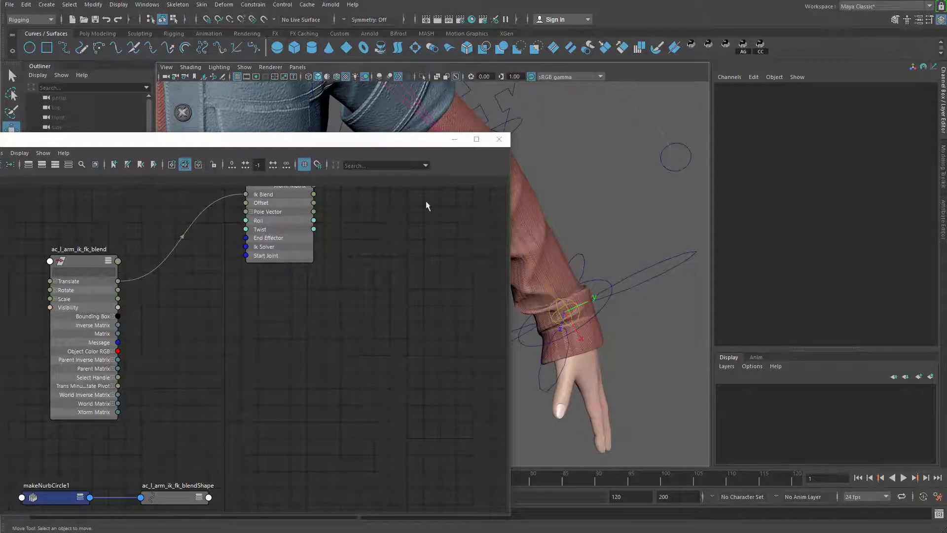
# Step: Select the left driver wrist joint, reveal it in the Outliner hierarchy, and select its orient constraint beneath it
pyautogui.moveTo(391, 140); pyautogui.dragTo(617, 94)
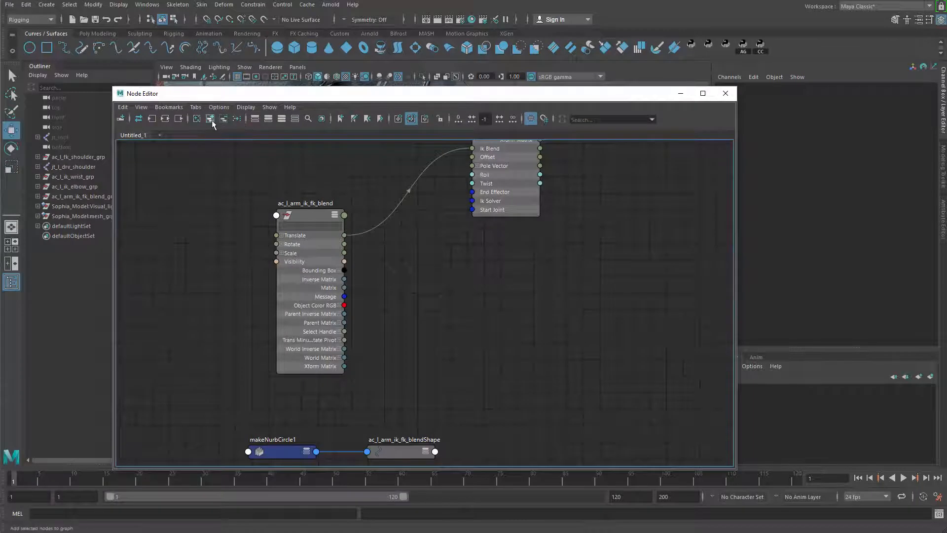
pyautogui.moveTo(427, 96); pyautogui.dragTo(418, 271)
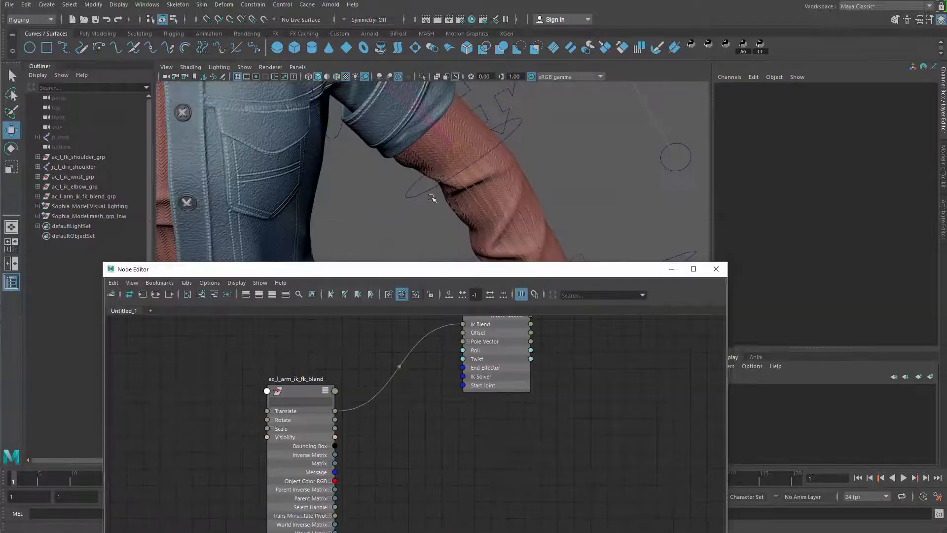
pyautogui.keyDown('alt'); pyautogui.moveTo(431, 197); pyautogui.dragTo(448, 179, button='middle'); pyautogui.keyUp('alt')
pyautogui.click(511, 194)
pyautogui.keyDown('alt'); pyautogui.moveTo(426, 192); pyautogui.dragTo(312, 165); pyautogui.keyUp('alt')
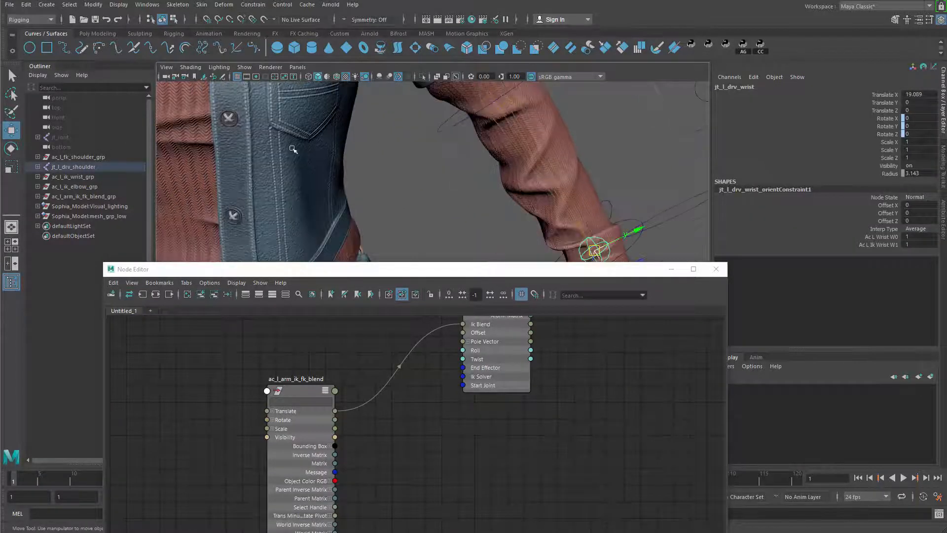
pyautogui.press('f')
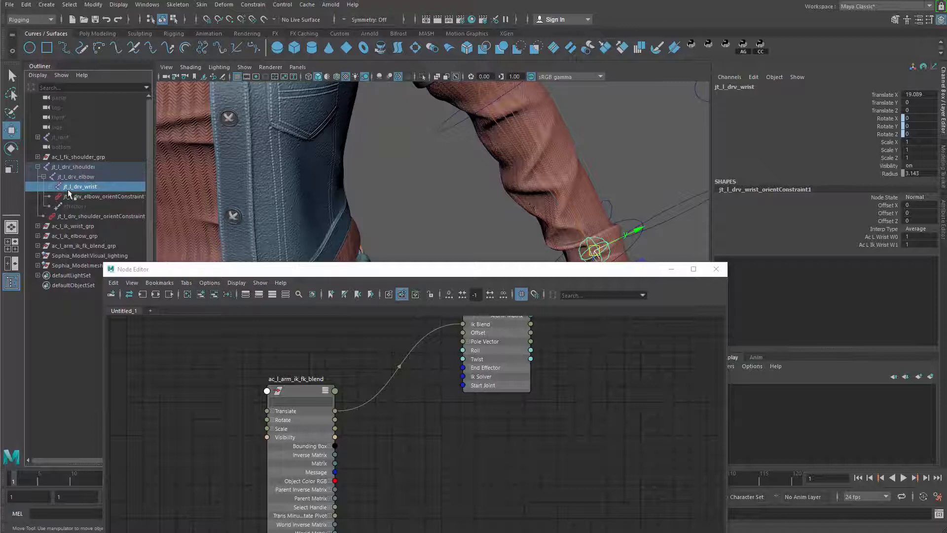
pyautogui.click(50, 187)
pyautogui.click(92, 197)
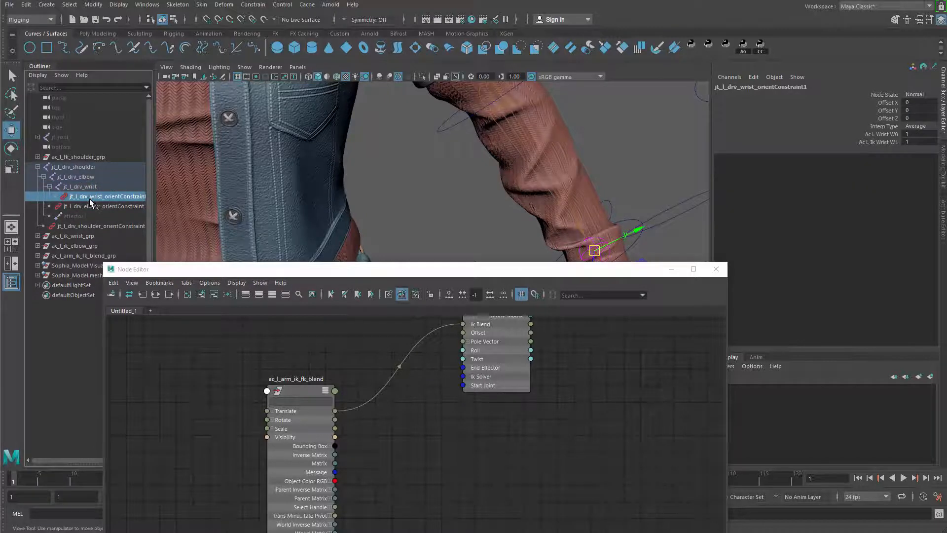
# Step: Add the driver wrist orient constraint to the node graph with all its attributes shown, beside the arm blend node
pyautogui.moveTo(88, 198); pyautogui.dragTo(511, 451, button='middle')
pyautogui.moveTo(534, 268); pyautogui.dragTo(562, 0)
pyautogui.press('3')
pyautogui.moveTo(570, 244); pyautogui.dragTo(537, 234)
pyautogui.moveTo(323, 205); pyautogui.dragTo(325, 224)
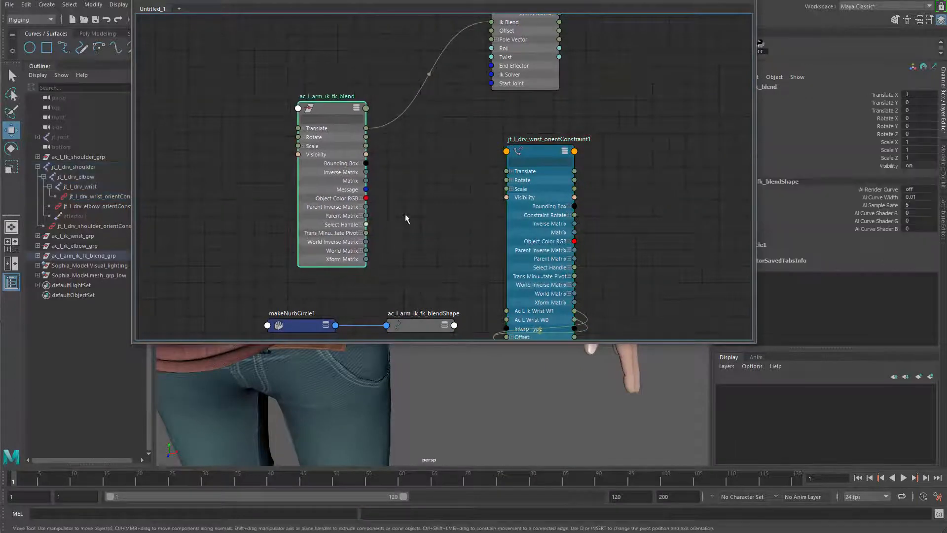
# Step: Connect Translate X of ac_l_arm_ik_fk_blend to Ac L Ik Wrist W1 on the driver wrist orient constraint
pyautogui.click(304, 129)
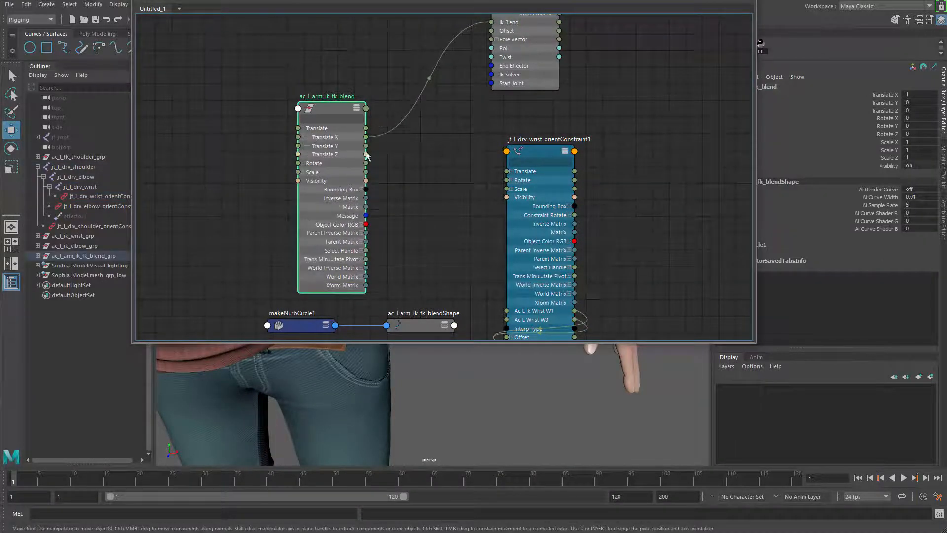
pyautogui.moveTo(366, 137); pyautogui.dragTo(432, 184)
pyautogui.keyDown('alt'); pyautogui.moveTo(442, 201); pyautogui.dragTo(500, 273, button='middle'); pyautogui.keyUp('alt')
pyautogui.moveTo(596, 128); pyautogui.dragTo(629, 77)
pyautogui.moveTo(619, 307); pyautogui.dragTo(688, 191)
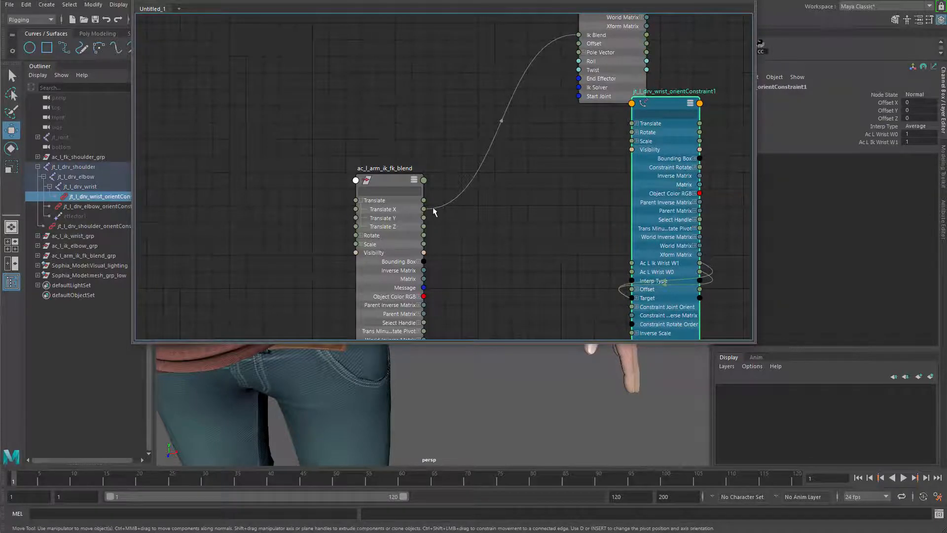
pyautogui.moveTo(434, 211); pyautogui.dragTo(426, 213)
pyautogui.moveTo(482, 227); pyautogui.dragTo(633, 263)
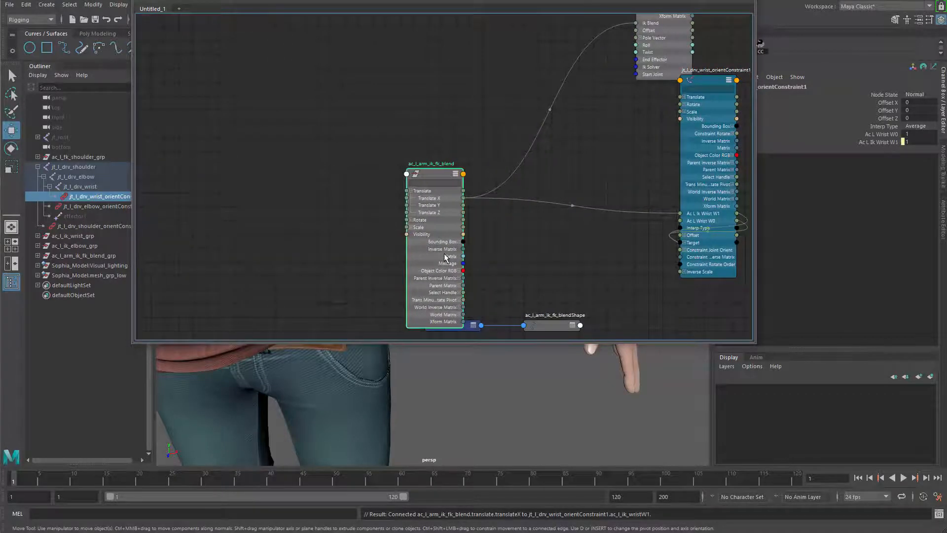
# Step: Reposition the wrist orient constraint node farther away from the arm blend node in the graph
pyautogui.moveTo(710, 146); pyautogui.dragTo(730, 129)
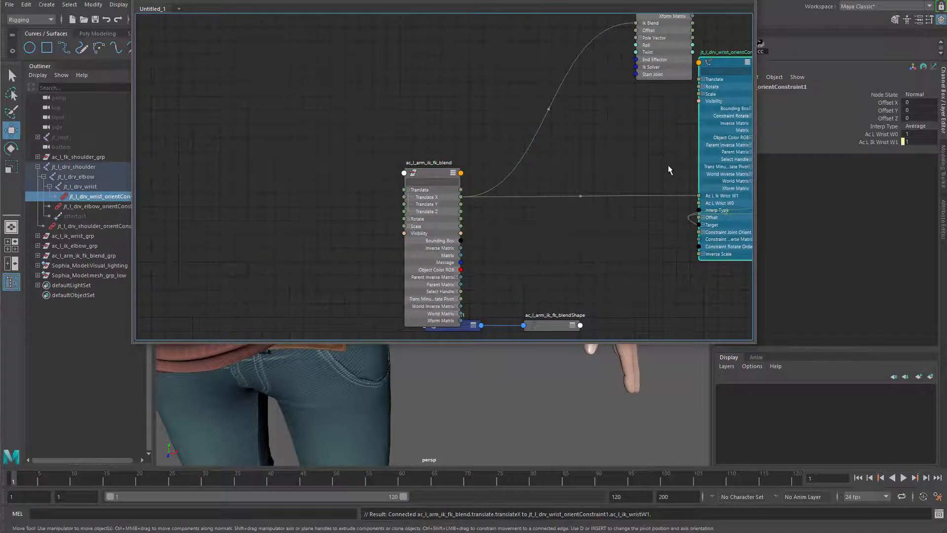
pyautogui.keyDown('alt'); pyautogui.moveTo(670, 169); pyautogui.dragTo(517, 224, button='middle'); pyautogui.keyUp('alt')
pyautogui.keyDown('alt'); pyautogui.moveTo(517, 224); pyautogui.dragTo(588, 192, button='right'); pyautogui.keyUp('alt')
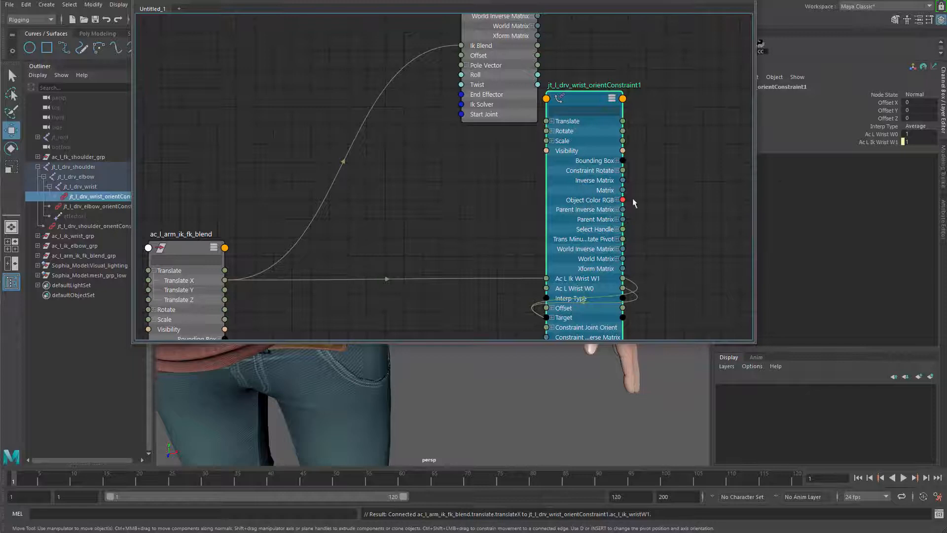
pyautogui.keyDown('alt'); pyautogui.moveTo(381, 247); pyautogui.dragTo(521, 217, button='middle'); pyautogui.keyUp('alt')
# Step: Set the arm blend control's Translate X to 0 and inspect the IK wrist weight on the orient constraint
pyautogui.click(317, 220)
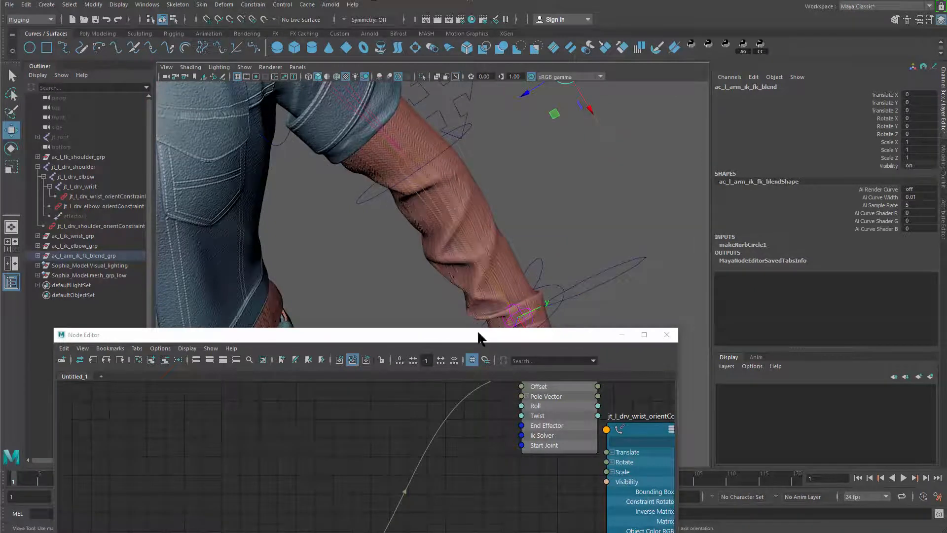
pyautogui.moveTo(477, 329); pyautogui.dragTo(463, 94)
pyautogui.click(632, 321)
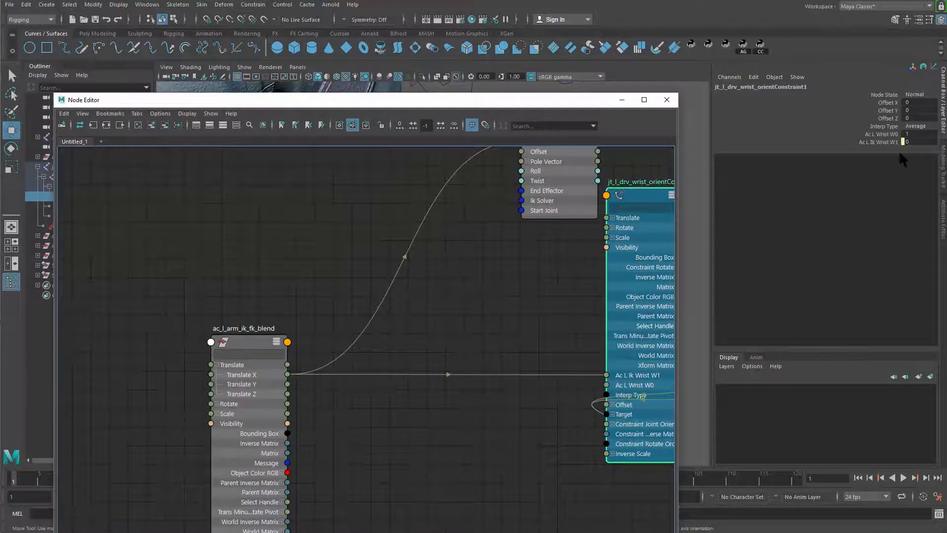
# Step: Create a reverse node in the graph and place it between the arm blend node and the wrist orient constraint
pyautogui.keyDown('alt'); pyautogui.moveTo(476, 345); pyautogui.dragTo(443, 442, button='middle'); pyautogui.keyUp('alt')
pyautogui.keyDown('alt'); pyautogui.moveTo(511, 376); pyautogui.dragTo(449, 393, button='middle'); pyautogui.keyUp('alt')
pyautogui.click(371, 407)
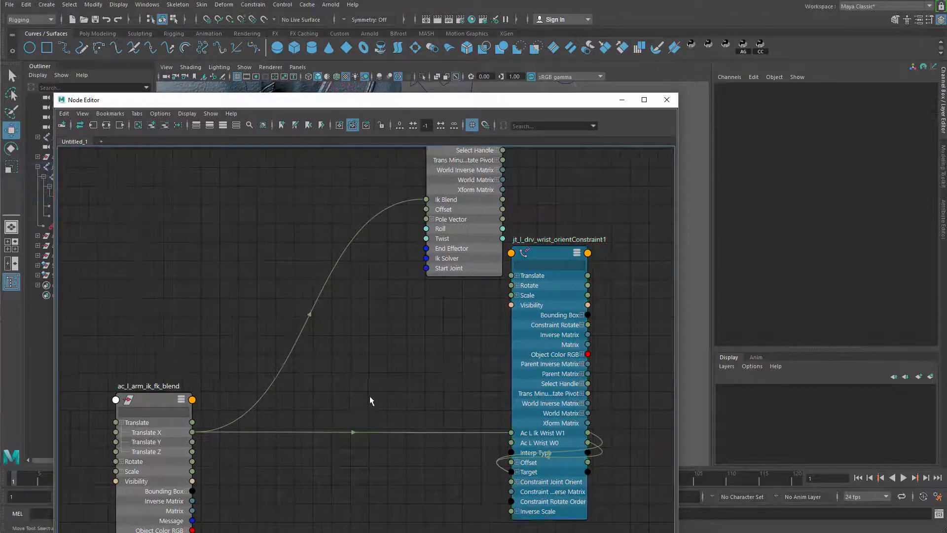
pyautogui.press('Tab')
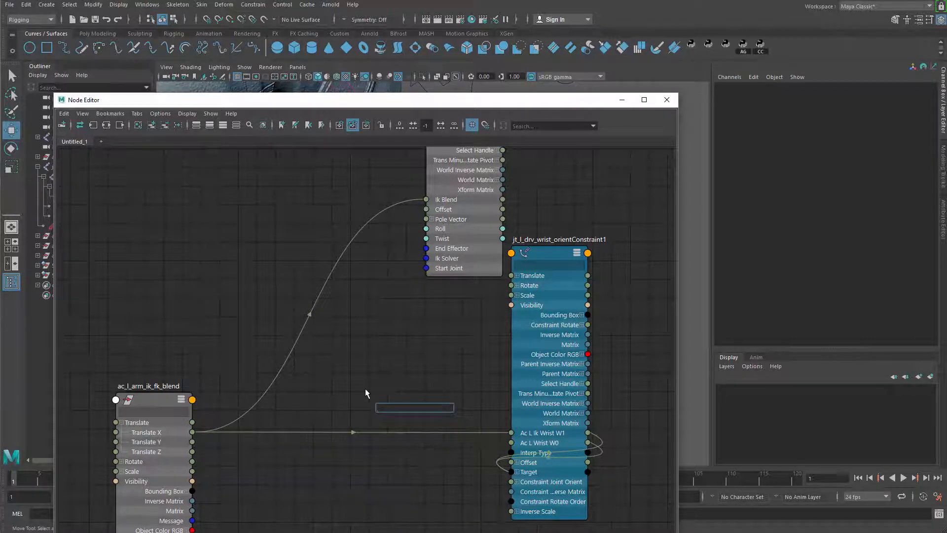
pyautogui.write('reve')
pyautogui.press('Down')
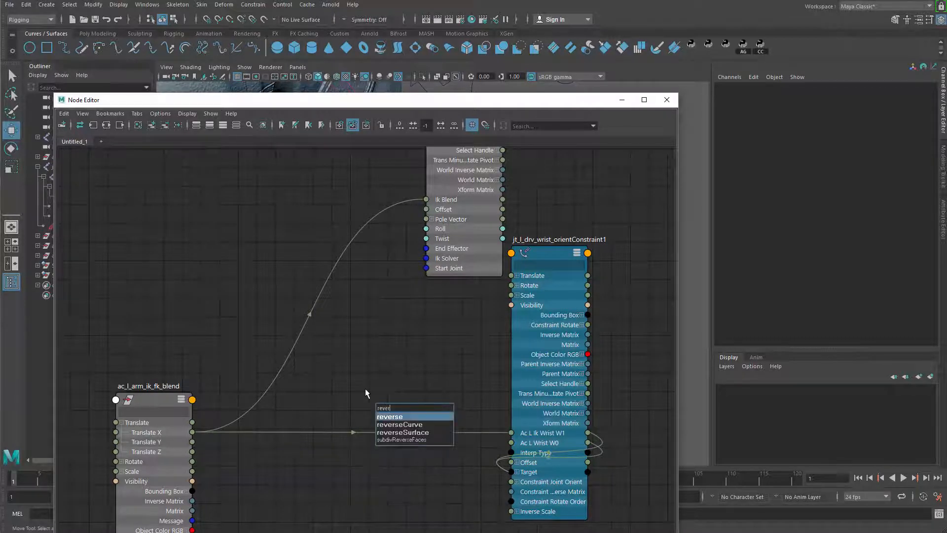
pyautogui.press('Return')
pyautogui.moveTo(395, 414); pyautogui.dragTo(362, 340)
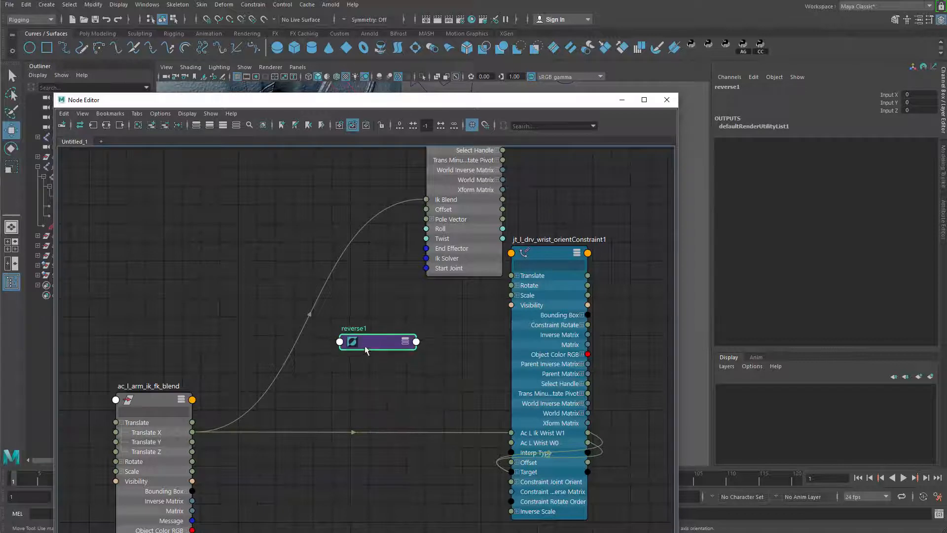
# Step: Rename the reverse node to reverse_l_arm_ik_fk_blend
pyautogui.doubleClick(364, 325)
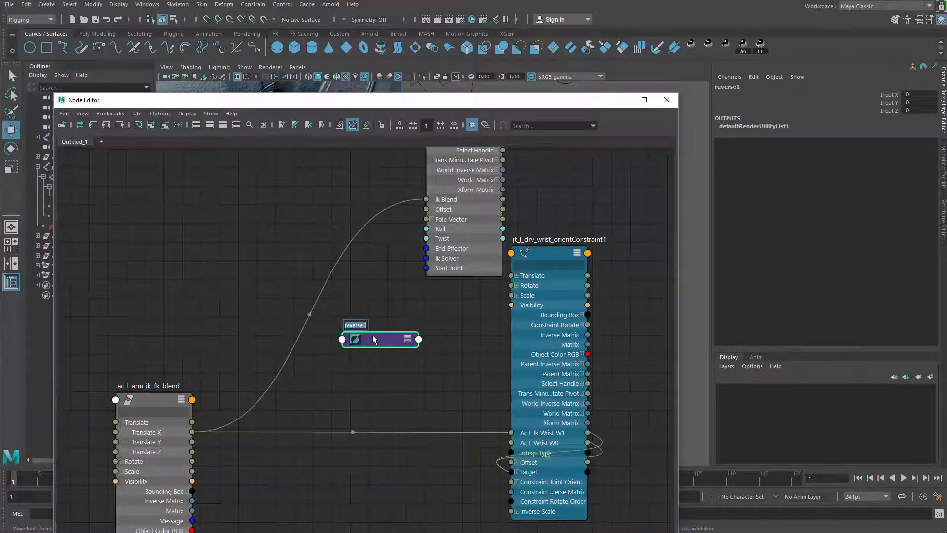
pyautogui.click(367, 326)
pyautogui.write('l_arm_ikfk_blen')
pyautogui.press('Left')
pyautogui.press('Left')
pyautogui.write('_')
pyautogui.press('Return')
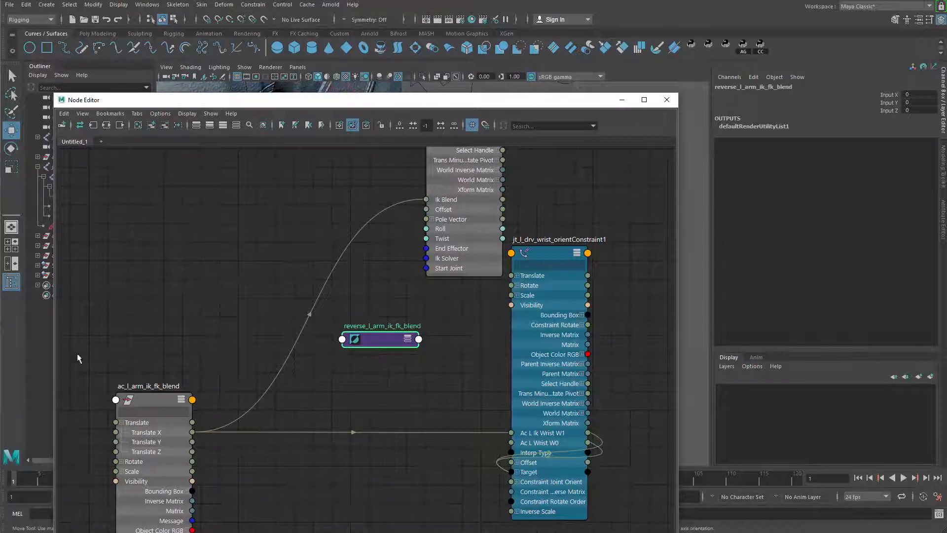
# Step: Show all attributes of the reverse node and expand its Input and Output into X, Y and Z
pyautogui.click(411, 358)
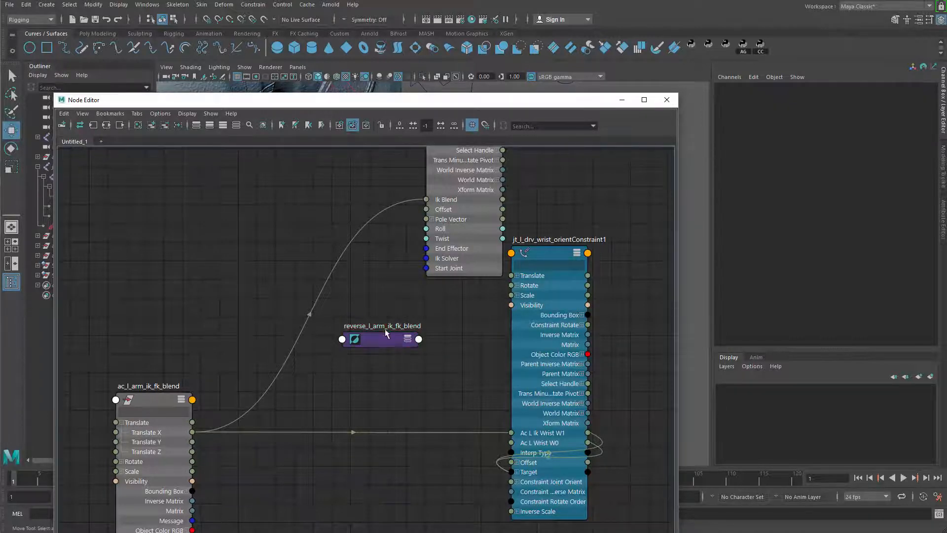
pyautogui.moveTo(384, 336); pyautogui.dragTo(380, 311)
pyautogui.press('3')
pyautogui.click(344, 367)
pyautogui.moveTo(361, 367); pyautogui.dragTo(291, 434)
pyautogui.click(409, 347)
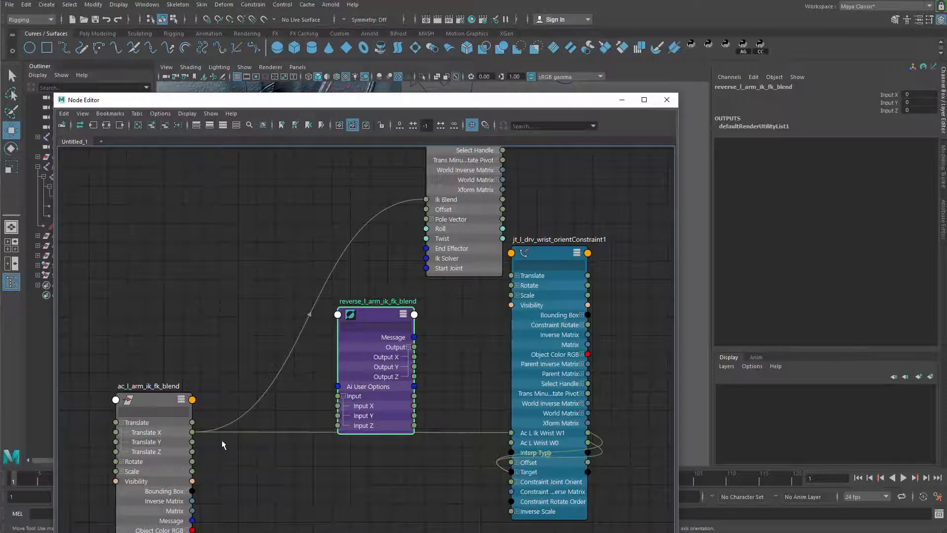
# Step: Connect the blend control's Translate X to the reverse node's Input X, and its Output X to Ac L Wrist W0
pyautogui.moveTo(193, 434); pyautogui.dragTo(338, 406)
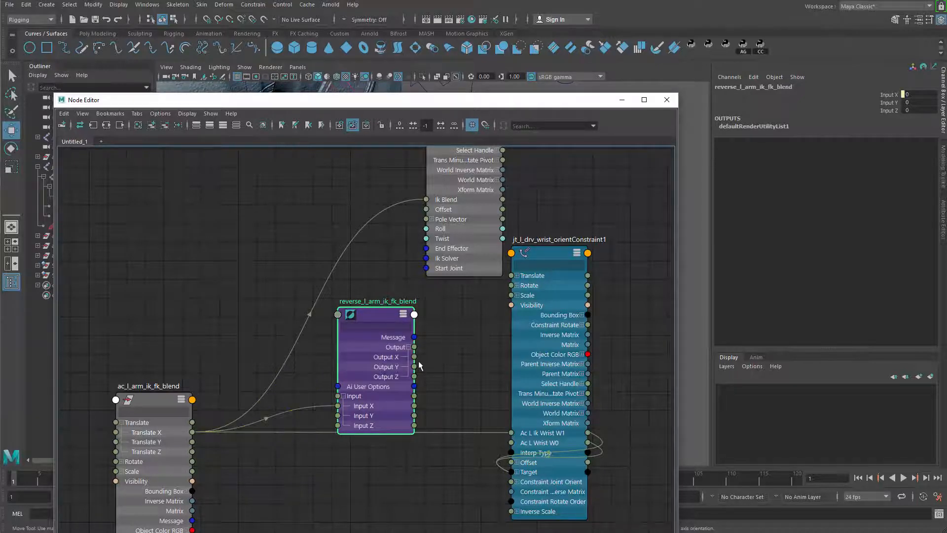
pyautogui.moveTo(414, 358); pyautogui.dragTo(511, 442)
pyautogui.moveTo(556, 250); pyautogui.dragTo(555, 253)
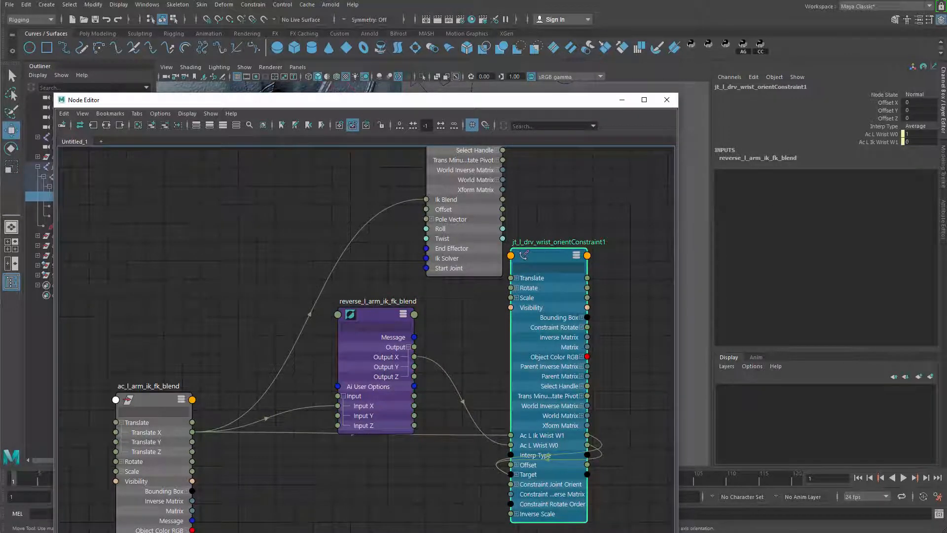
# Step: Move the arm blend control to Translate X 1 and select the wrist orient constraint to check both weights
pyautogui.moveTo(539, 102); pyautogui.dragTo(310, 422)
pyautogui.keyDown('alt'); pyautogui.moveTo(501, 118); pyautogui.dragTo(499, 259, button='middle'); pyautogui.keyUp('alt')
pyautogui.click(573, 251)
pyautogui.moveTo(592, 274); pyautogui.dragTo(651, 431)
pyautogui.keyDown('alt'); pyautogui.moveTo(555, 448); pyautogui.dragTo(571, 349, button='middle'); pyautogui.keyUp('alt')
pyautogui.click(106, 196)
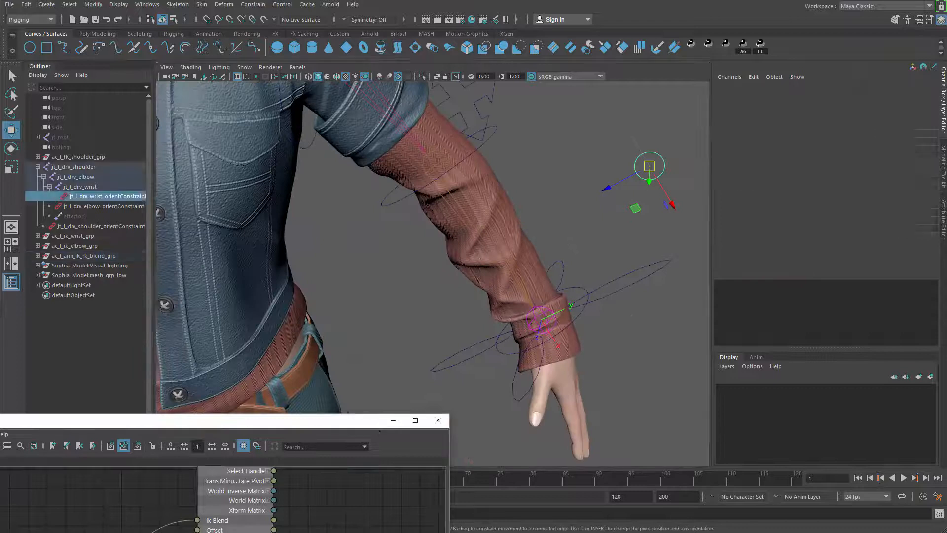
# Step: Shrink and put away the Node Editor, and select the left arm's IK/FK blend control
pyautogui.moveTo(356, 422); pyautogui.dragTo(759, 12)
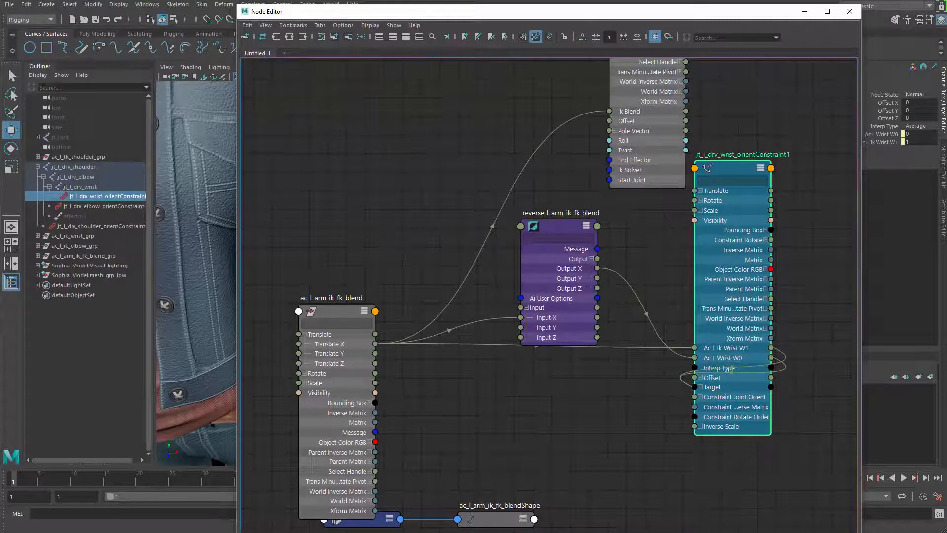
pyautogui.moveTo(238, 531); pyautogui.dragTo(349, 405)
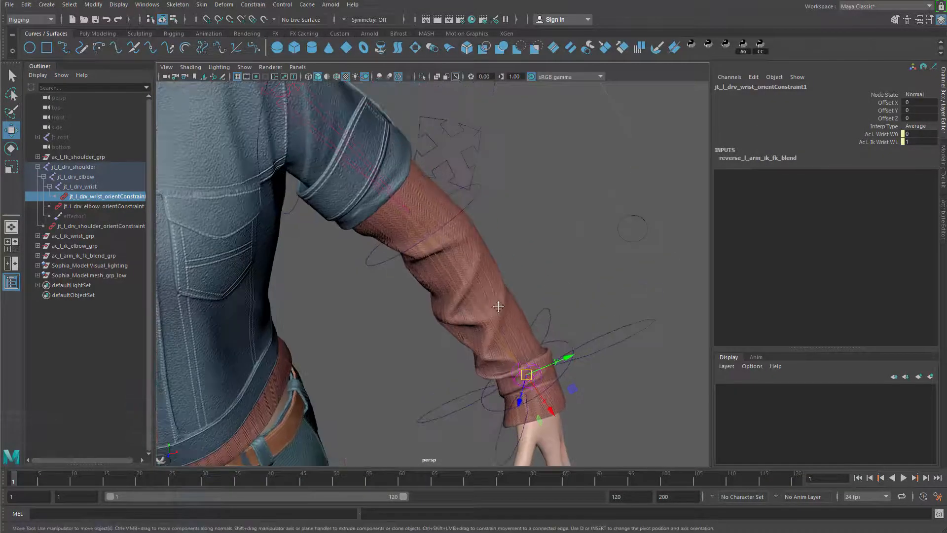
pyautogui.click(567, 171)
pyautogui.click(597, 178)
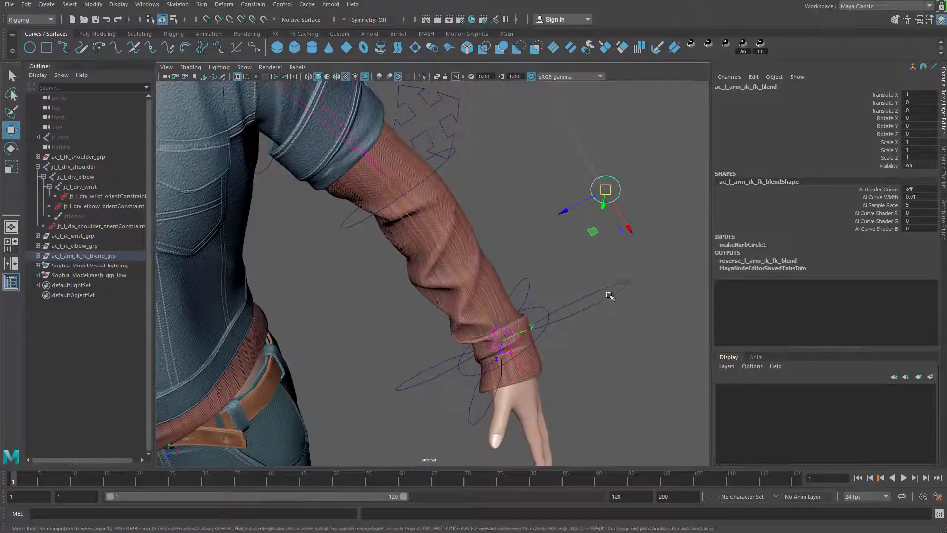
# Step: Rotate the left IK wrist control about Z to 46.747 to test the wrist in IK mode
pyautogui.click(545, 318)
pyautogui.press('e')
pyautogui.moveTo(543, 321); pyautogui.dragTo(497, 293)
pyautogui.press('q')
pyautogui.click(517, 343)
pyautogui.hotkey('ctrl', 'z')
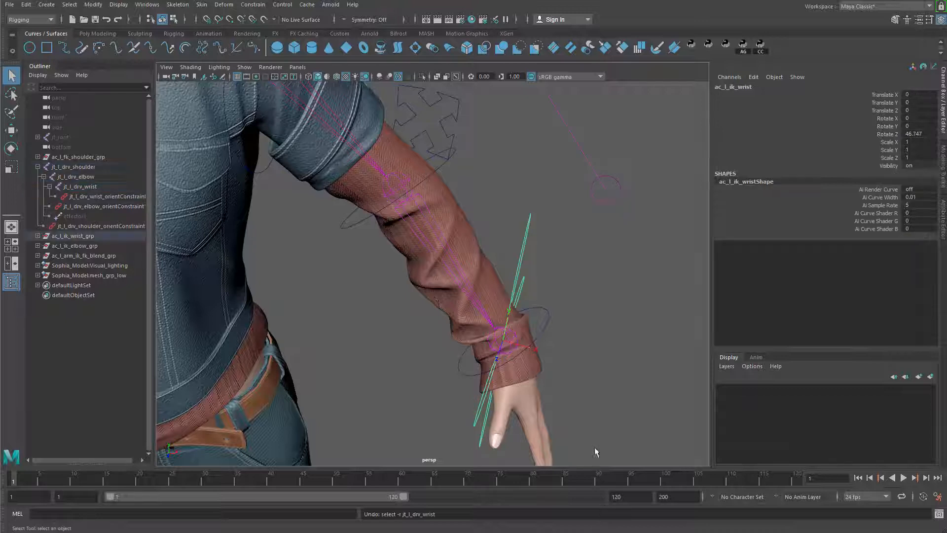
# Step: Switch the arm to FK mode by moving the blend control to Translate X 0
pyautogui.click(915, 133)
pyautogui.click(612, 200)
pyautogui.press('w')
pyautogui.moveTo(627, 225); pyautogui.dragTo(533, 99)
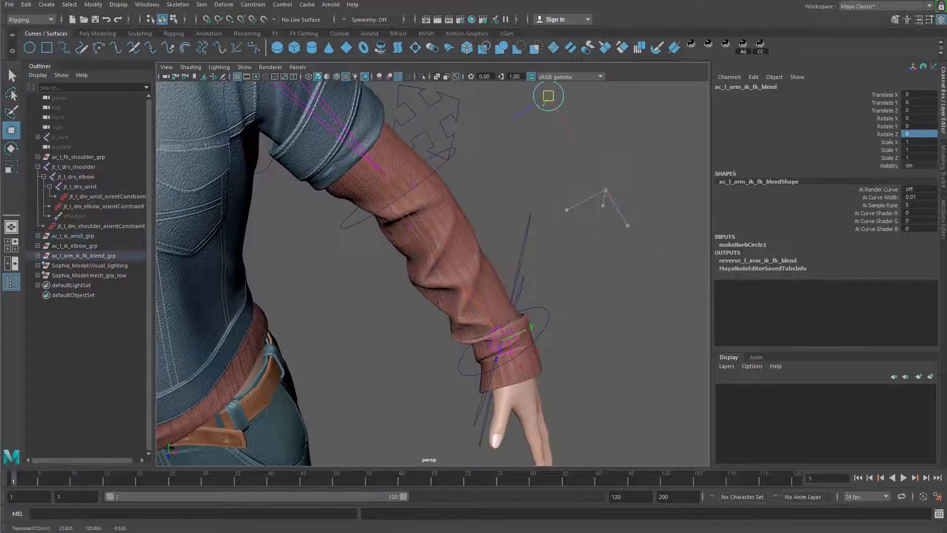
# Step: Rotate the left FK wrist control to test the wrist in FK mode and select the driver wrist joint
pyautogui.press('q')
pyautogui.click(536, 320)
pyautogui.press('e')
pyautogui.moveTo(536, 319); pyautogui.dragTo(535, 361)
pyautogui.press('q')
pyautogui.click(518, 340)
# Step: Undo the wrist test moves back through the IK wrist control's Z rotation
pyautogui.hotkey('ctrl', 'z')
pyautogui.hotkey('ctrl', 'z')
pyautogui.hotkey('ctrl', 'z')
pyautogui.hotkey('ctrl', 'z')
pyautogui.hotkey('ctrl', 'z')
pyautogui.hotkey('ctrl', 'z')
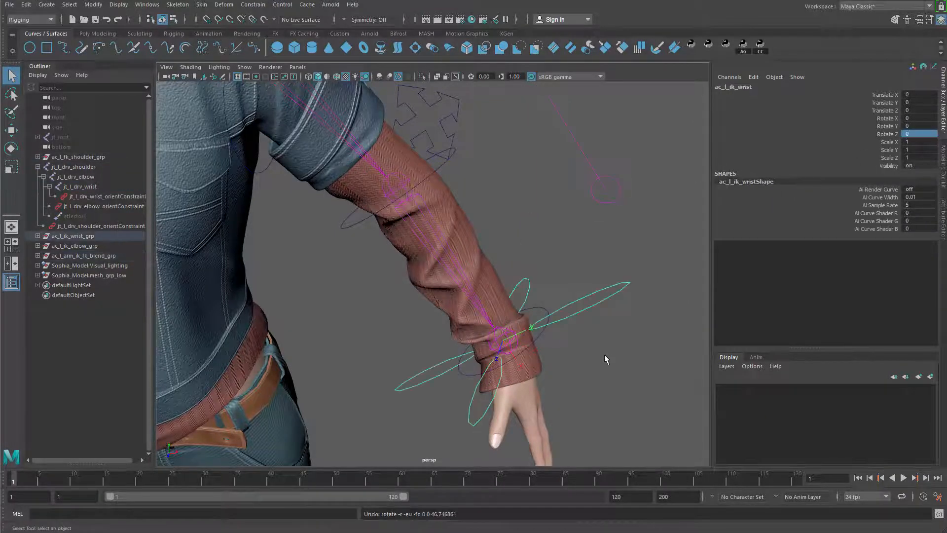
# Step: Bring up the Node Editor with the arm's blend network and place its window beside the character's left arm
pyautogui.click(629, 365)
pyautogui.keyDown('alt'); pyautogui.moveTo(629, 365); pyautogui.dragTo(567, 380); pyautogui.keyUp('alt')
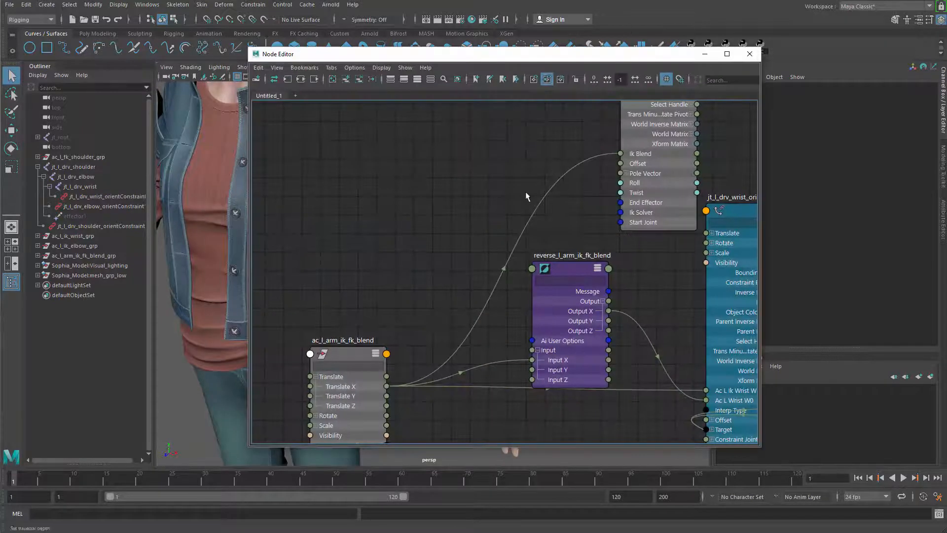
pyautogui.scroll(2, 402, 237)
pyautogui.scroll(-2, 582, 176)
pyautogui.moveTo(608, 175); pyautogui.dragTo(610, 198)
pyautogui.keyDown('shift'); pyautogui.click(671, 317); pyautogui.keyUp('shift')
pyautogui.keyDown('shift'); pyautogui.click(560, 318); pyautogui.keyUp('shift')
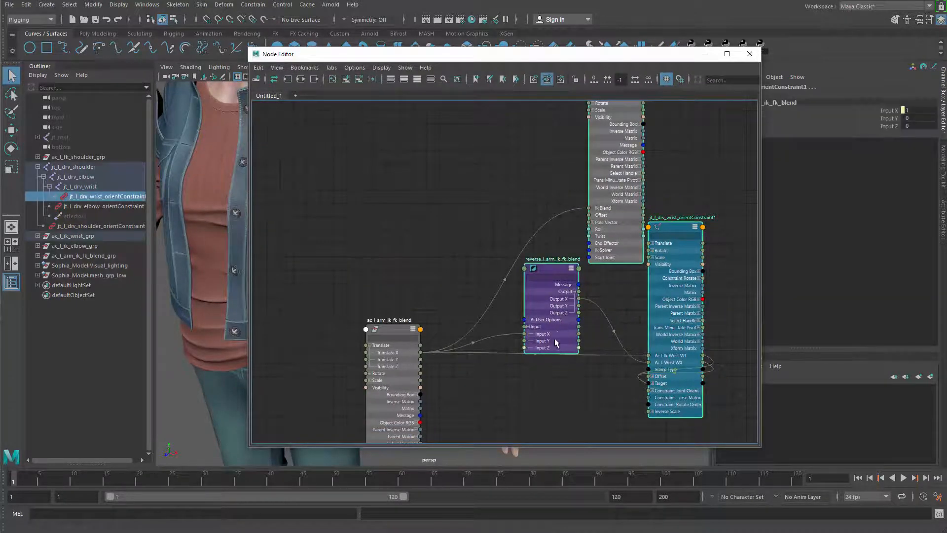
pyautogui.moveTo(554, 347); pyautogui.dragTo(560, 171)
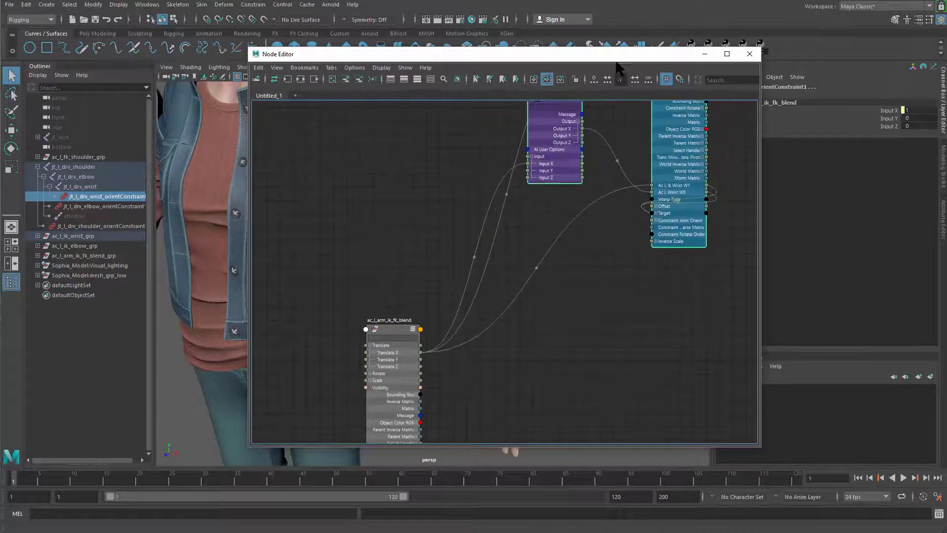
pyautogui.moveTo(619, 55); pyautogui.dragTo(798, 76)
pyautogui.keyDown('alt'); pyautogui.moveTo(394, 322); pyautogui.dragTo(233, 301, button='middle'); pyautogui.keyUp('alt')
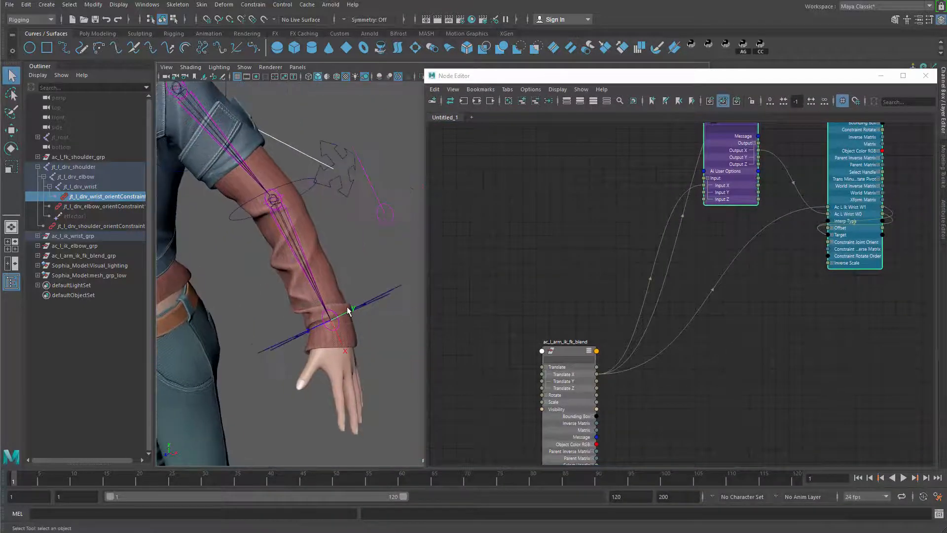
# Step: Arrange the graph with reverse_l_arm_ik_fk_blend beside ac_l_arm_ik_fk_blend and the makeNurbCircle1 and blend shape nodes below
pyautogui.moveTo(349, 310)
pyautogui.keyDown('alt'); pyautogui.mouseDown()
pyautogui.moveTo(334, 347)
pyautogui.moveTo(349, 306)
pyautogui.moveTo(360, 318)
pyautogui.moveTo(358, 295)
pyautogui.mouseUp(); pyautogui.keyUp('alt')
pyautogui.click(752, 330)
pyautogui.keyDown('alt'); pyautogui.moveTo(752, 330); pyautogui.dragTo(740, 395, button='middle'); pyautogui.keyUp('alt')
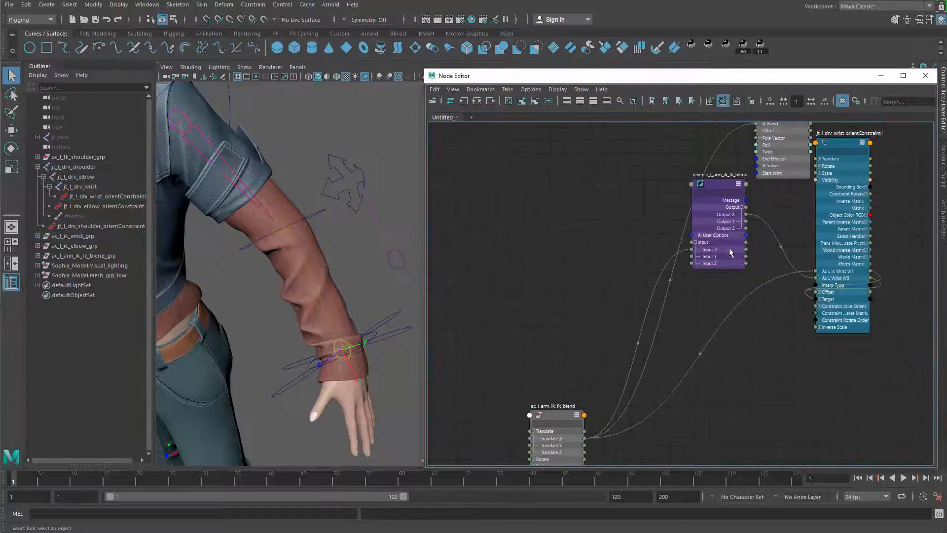
pyautogui.moveTo(728, 251); pyautogui.dragTo(722, 452)
pyautogui.keyDown('alt'); pyautogui.moveTo(667, 244); pyautogui.dragTo(632, 99, button='middle'); pyautogui.keyUp('alt')
pyautogui.moveTo(686, 311); pyautogui.dragTo(663, 279)
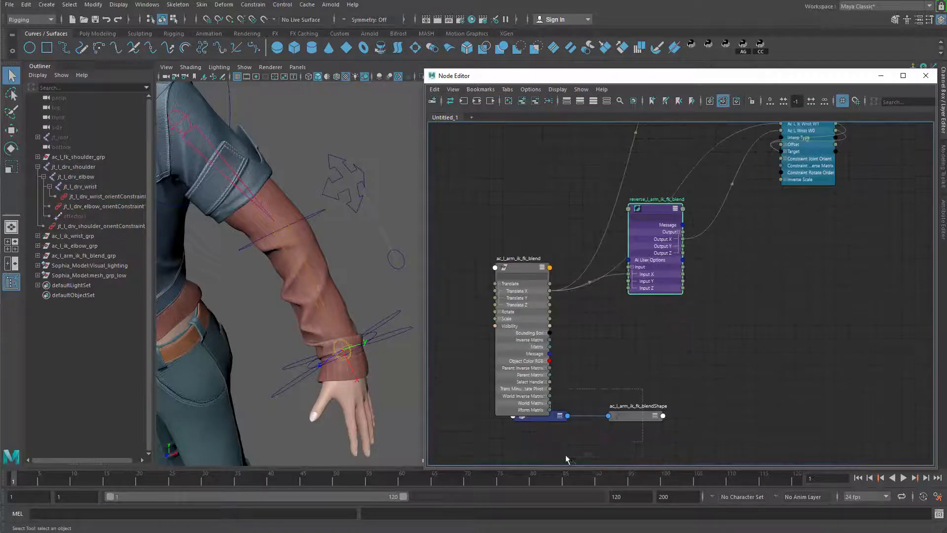
pyautogui.moveTo(565, 459)
pyautogui.mouseDown()
pyautogui.moveTo(561, 445)
pyautogui.moveTo(555, 472)
pyautogui.mouseUp()
pyautogui.click(600, 386)
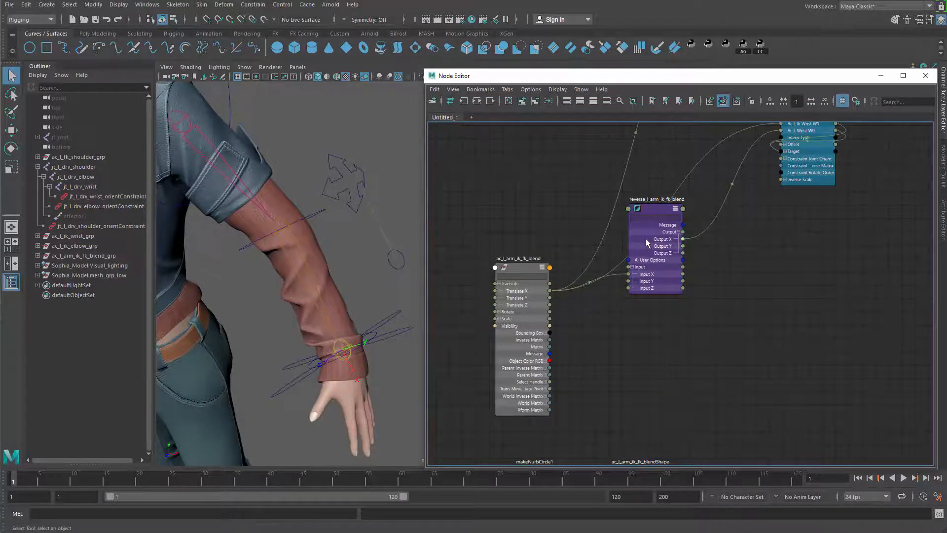
pyautogui.moveTo(648, 242); pyautogui.dragTo(797, 325)
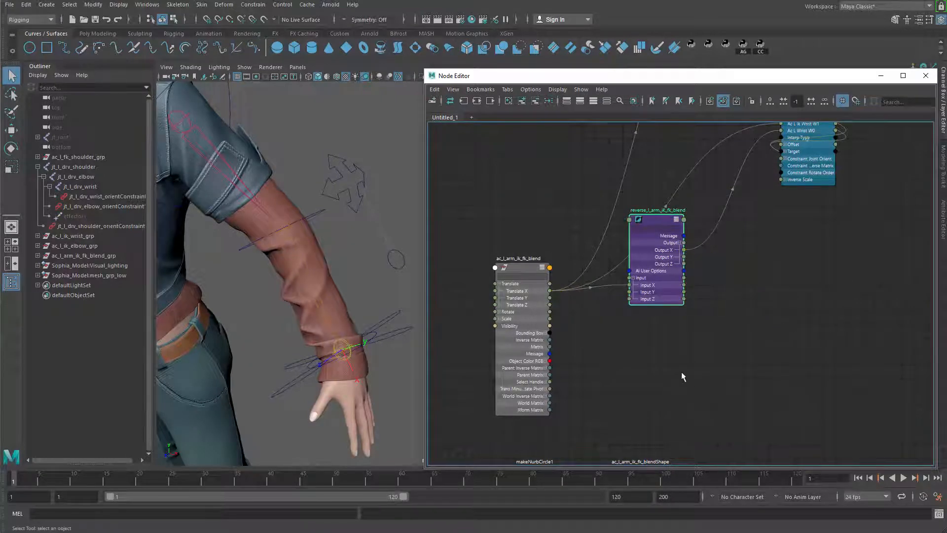
pyautogui.click(683, 377)
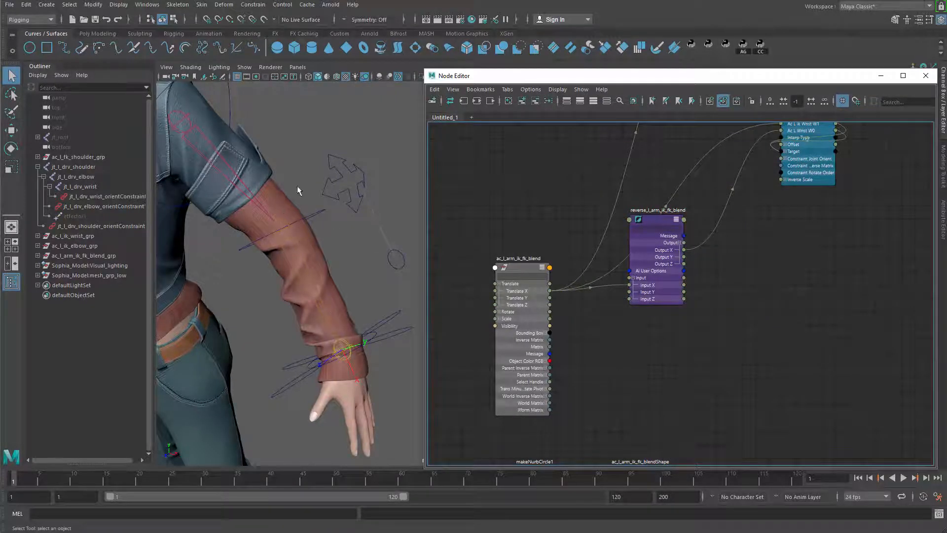
# Step: Add ac_l_fk_shoulder_grp to the graph and connect the reverse node's Output X to its Visibility
pyautogui.keyDown('alt'); pyautogui.moveTo(297, 190); pyautogui.dragTo(261, 167); pyautogui.keyUp('alt')
pyautogui.click(76, 157)
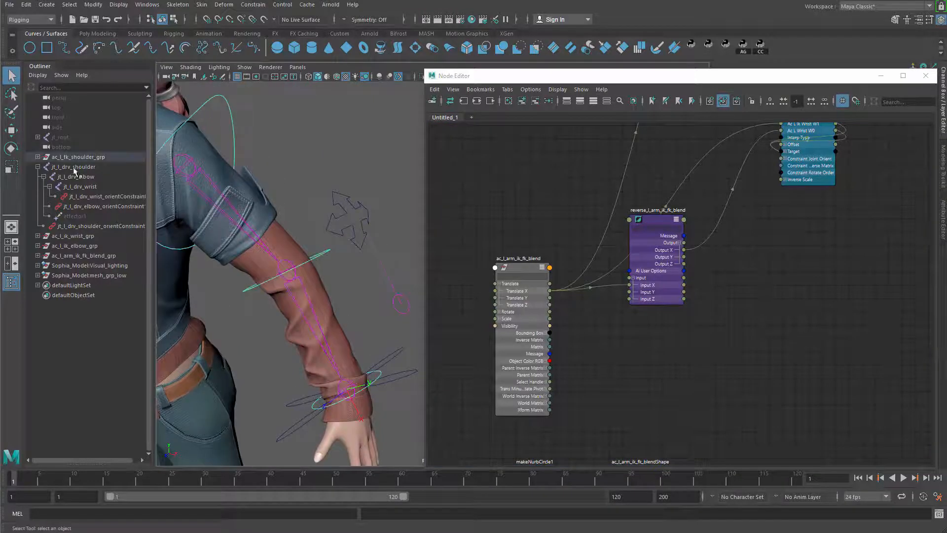
pyautogui.click(66, 156)
pyautogui.moveTo(66, 159); pyautogui.dragTo(813, 232)
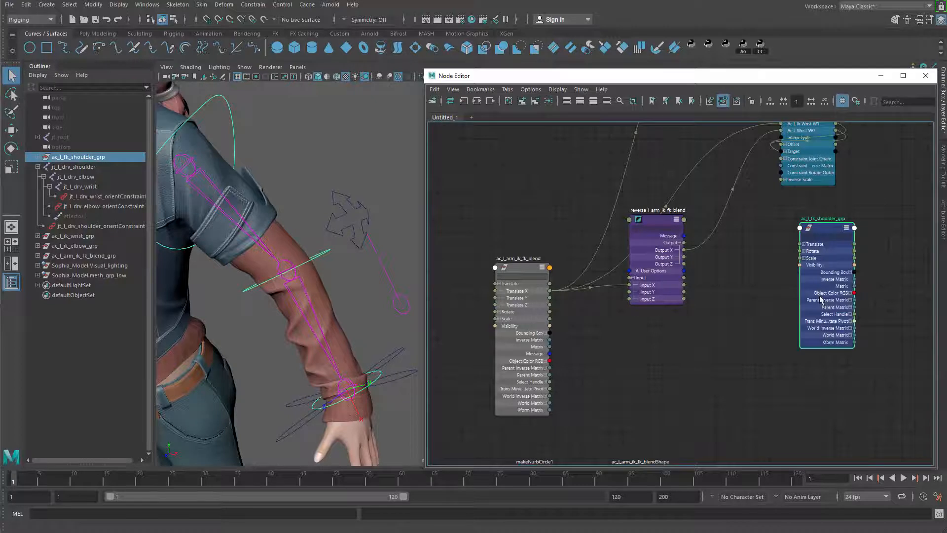
pyautogui.moveTo(819, 294); pyautogui.dragTo(812, 318)
pyautogui.moveTo(727, 269); pyautogui.dragTo(825, 300)
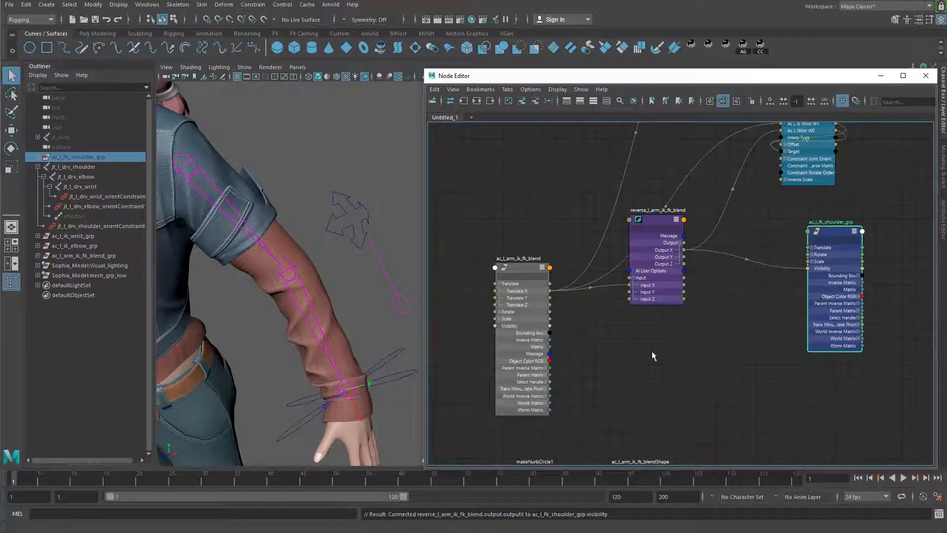
# Step: Move the arm IK/FK blend control to test the visibility of the FK controls, and clear the selection
pyautogui.click(395, 305)
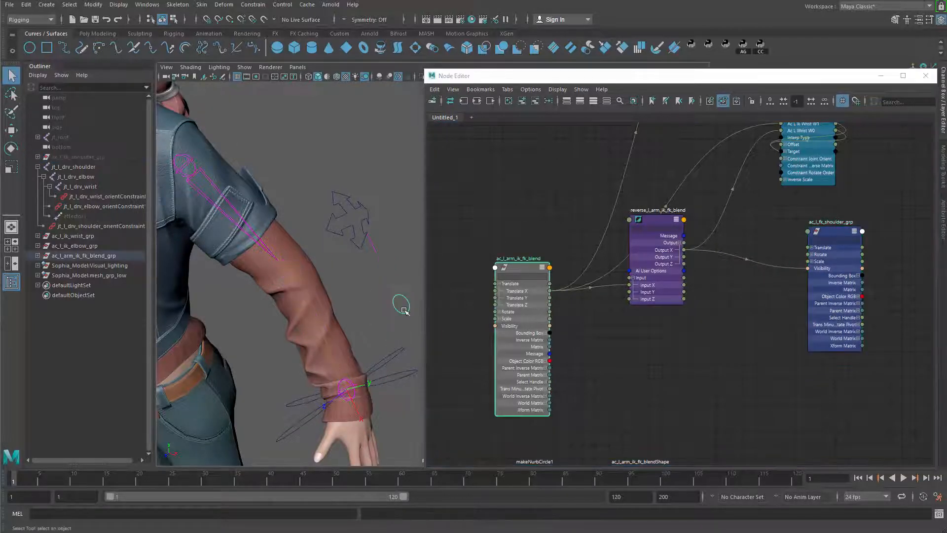
pyautogui.press('w')
pyautogui.moveTo(401, 304)
pyautogui.mouseDown()
pyautogui.moveTo(324, 158)
pyautogui.moveTo(411, 317)
pyautogui.mouseUp()
pyautogui.press('q')
pyautogui.click(204, 287)
# Step: Add ac_l_ik_elbow_grp and ac_l_ik_wrist_grp to the graph and connect the blend control's Translate X to the elbow group's Visibility
pyautogui.click(82, 245)
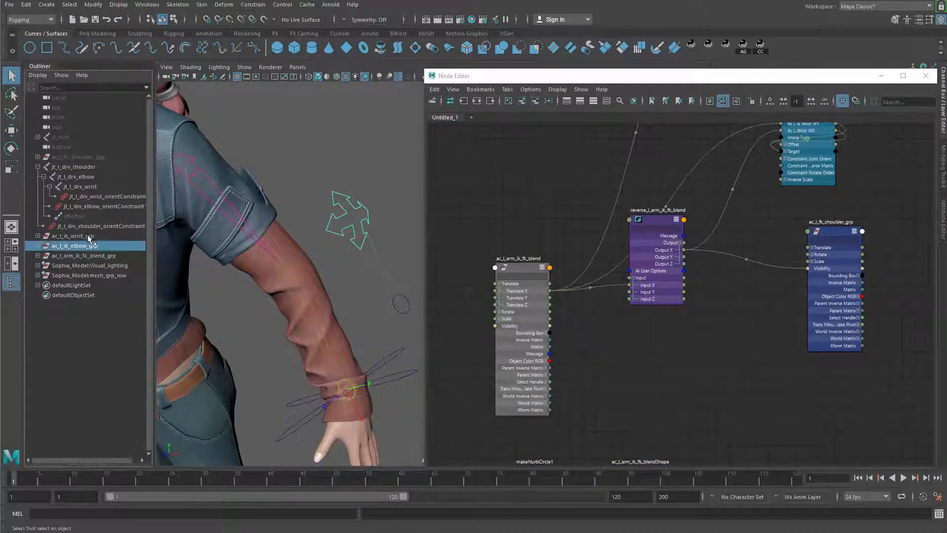
pyautogui.keyDown('ctrl'); pyautogui.click(91, 236); pyautogui.keyUp('ctrl')
pyautogui.moveTo(689, 357); pyautogui.dragTo(691, 361)
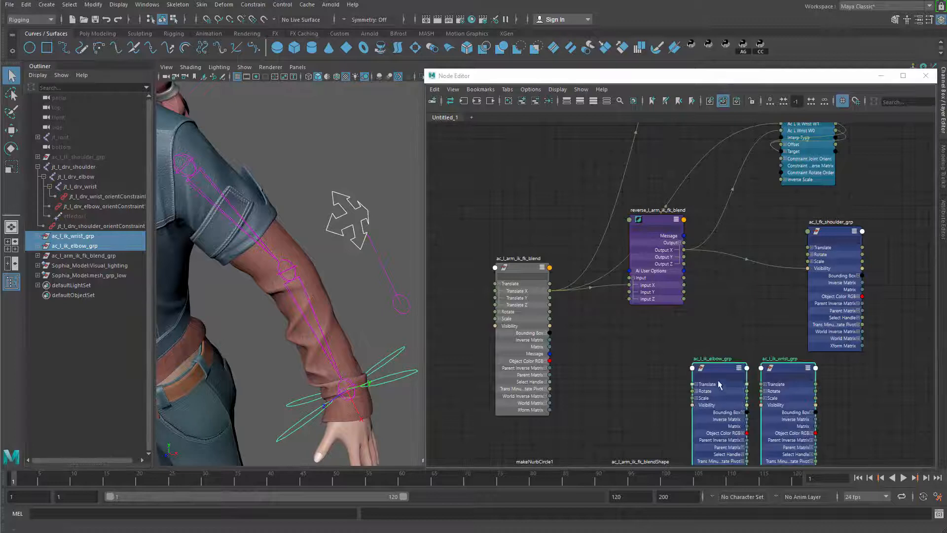
pyautogui.click(633, 385)
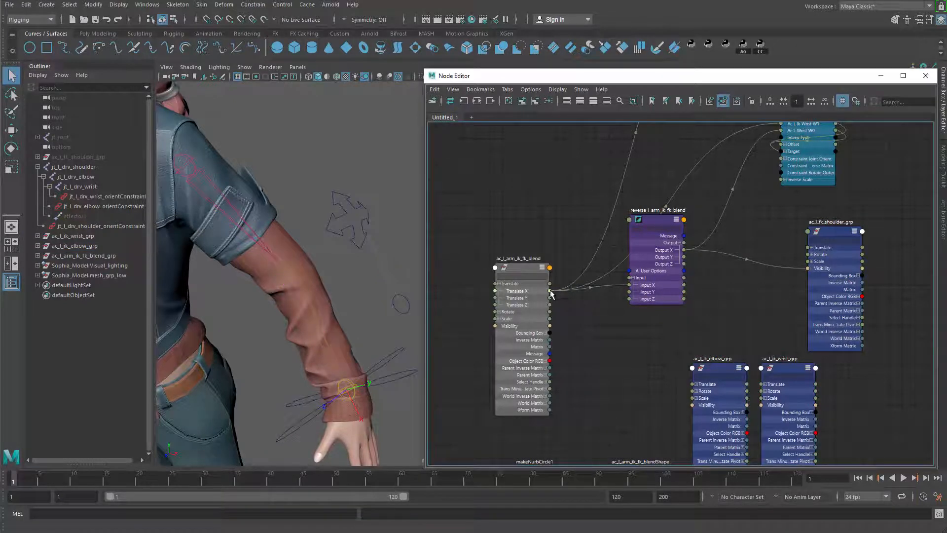
pyautogui.moveTo(647, 381); pyautogui.dragTo(692, 404)
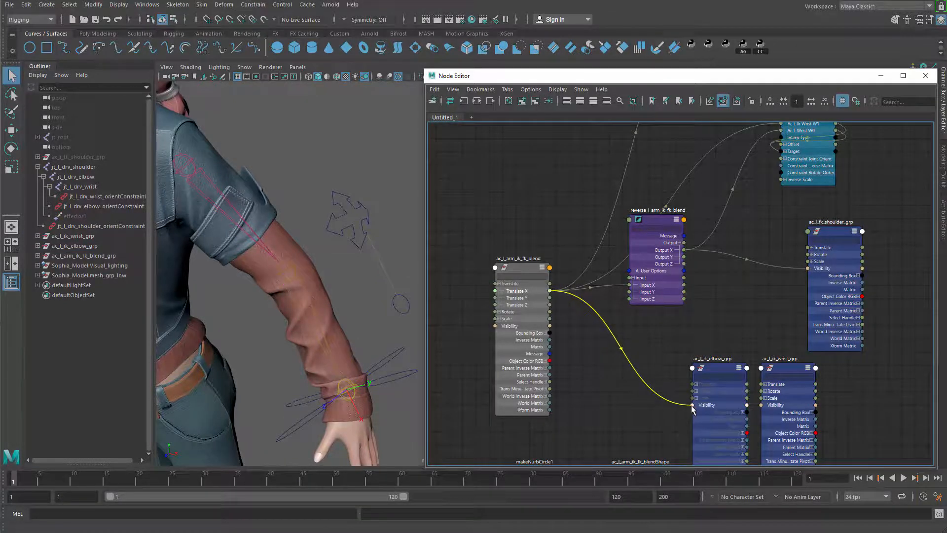
# Step: Connect the Visibility of ac_l_ik_elbow_grp to the Visibility of ac_l_ik_wrist_grp
pyautogui.scroll(3, 672, 381)
pyautogui.scroll(5, 672, 382)
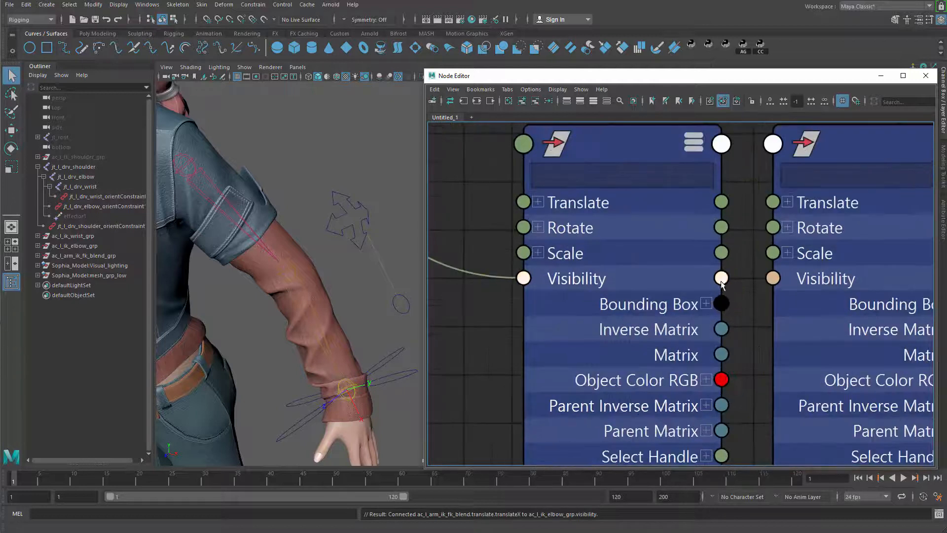
pyautogui.moveTo(721, 278); pyautogui.dragTo(773, 278)
pyautogui.scroll(-5, 773, 340)
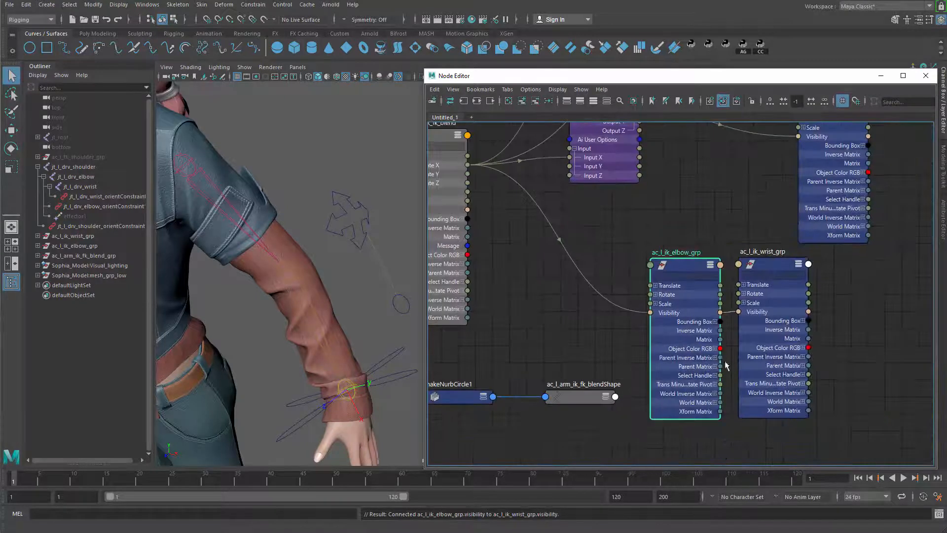
# Step: Space out the ac_l_ik_elbow_grp and ac_l_ik_wrist_grp nodes side by side to expose the connection between them
pyautogui.moveTo(684, 375); pyautogui.dragTo(682, 424)
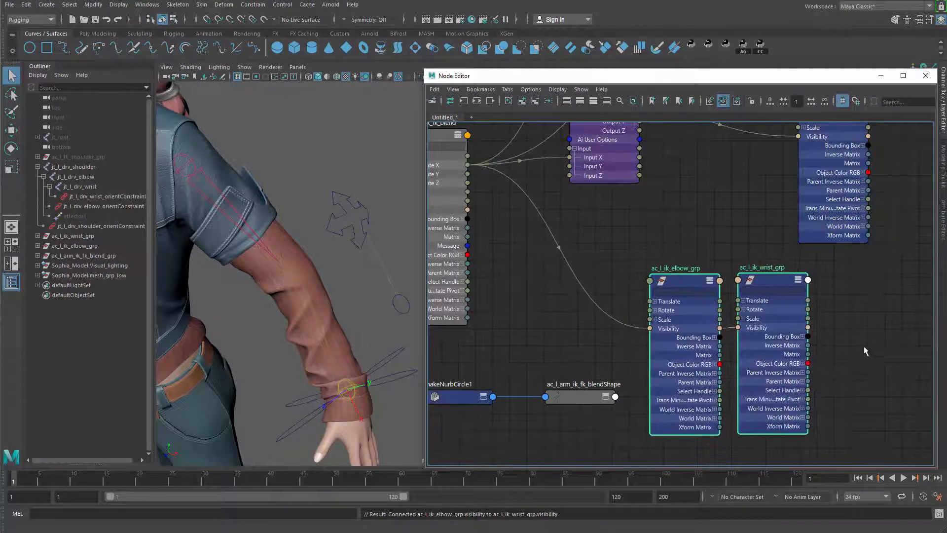
pyautogui.click(780, 375)
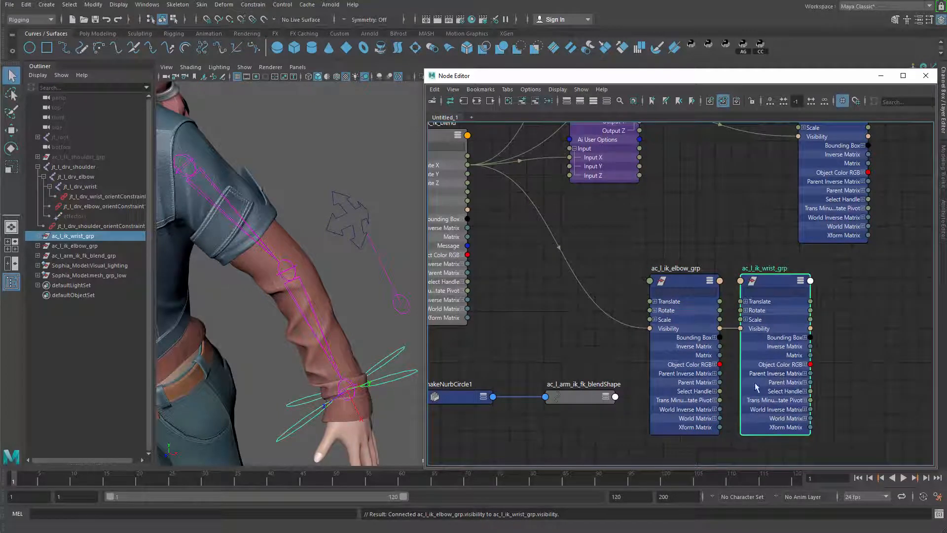
pyautogui.keyDown('alt'); pyautogui.moveTo(532, 200); pyautogui.dragTo(569, 215, button='middle'); pyautogui.keyUp('alt')
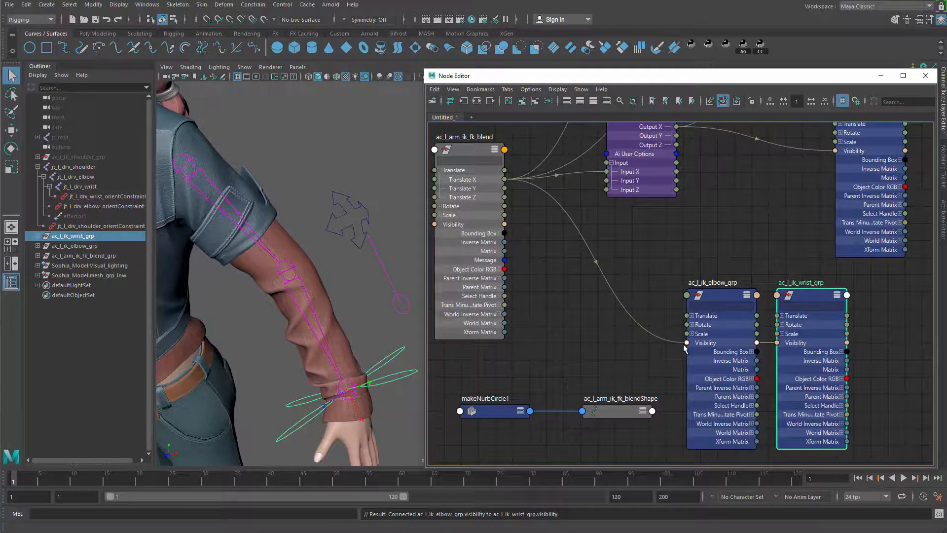
pyautogui.keyDown('alt'); pyautogui.moveTo(739, 409); pyautogui.dragTo(692, 414, button='middle'); pyautogui.keyUp('alt')
pyautogui.scroll(6, 633, 332)
pyautogui.scroll(-7, 633, 332)
pyautogui.scroll(2, 506, 213)
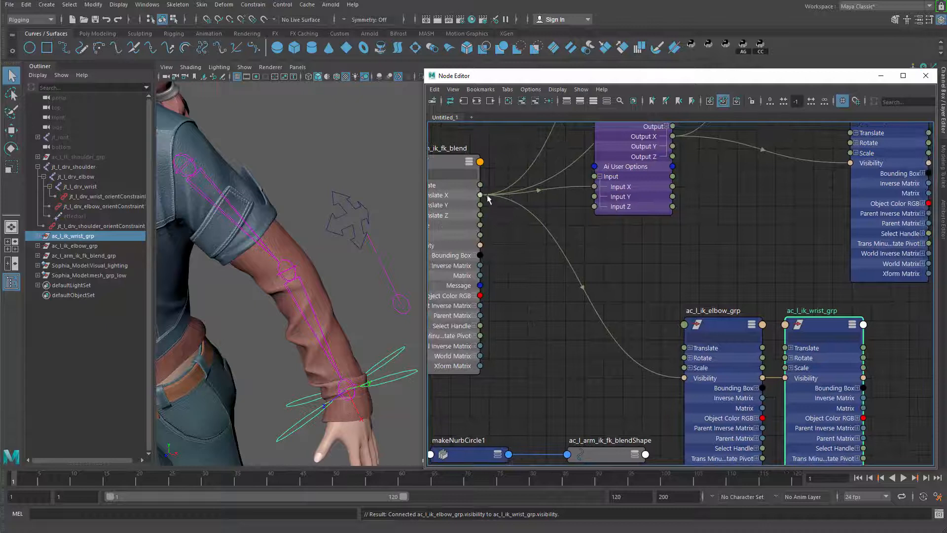
pyautogui.moveTo(763, 379); pyautogui.dragTo(773, 393)
pyautogui.moveTo(728, 325); pyautogui.dragTo(696, 323)
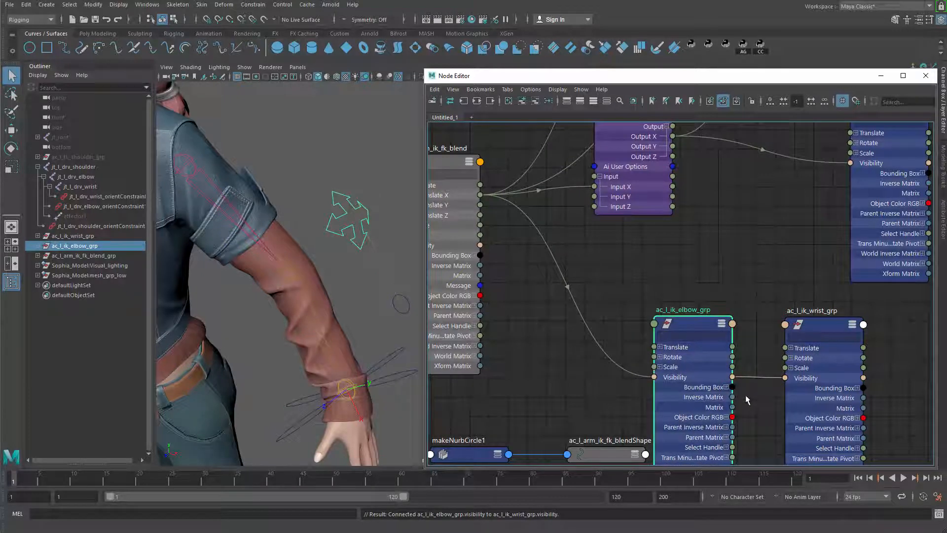
pyautogui.moveTo(718, 405); pyautogui.dragTo(745, 407)
pyautogui.scroll(-1, 746, 407)
pyautogui.scroll(-2, 639, 407)
pyautogui.keyDown('alt'); pyautogui.moveTo(639, 407); pyautogui.dragTo(694, 337, button='middle'); pyautogui.keyUp('alt')
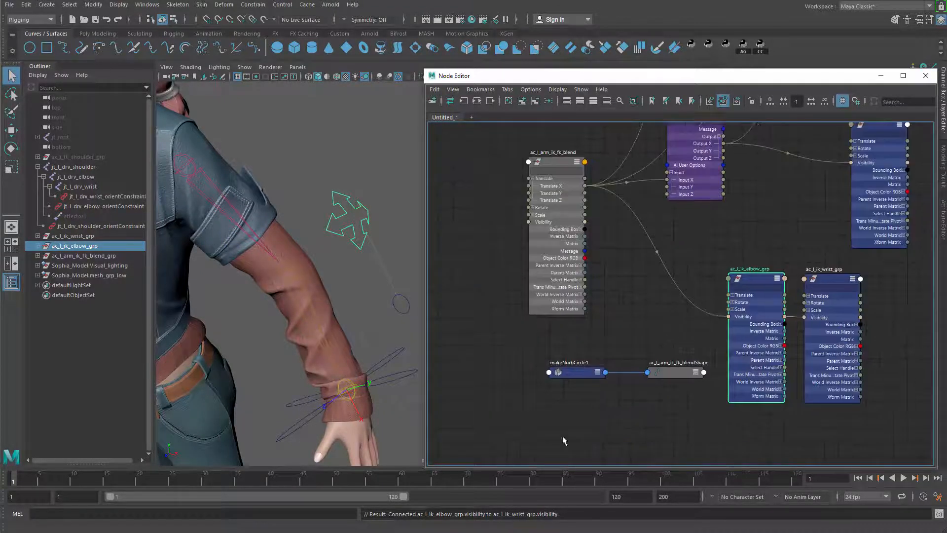
# Step: Remove the makeNurbCircle1 and ac_l_arm_ik_fk_blendShape nodes from the graph and put the Node Editor away
pyautogui.moveTo(563, 437); pyautogui.dragTo(561, 435)
pyautogui.moveTo(569, 377); pyautogui.dragTo(512, 393)
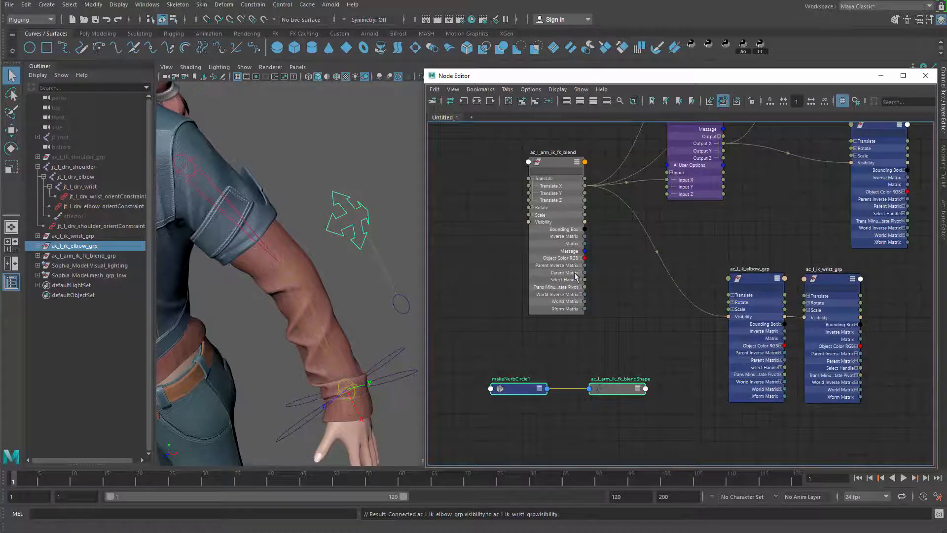
pyautogui.click(537, 102)
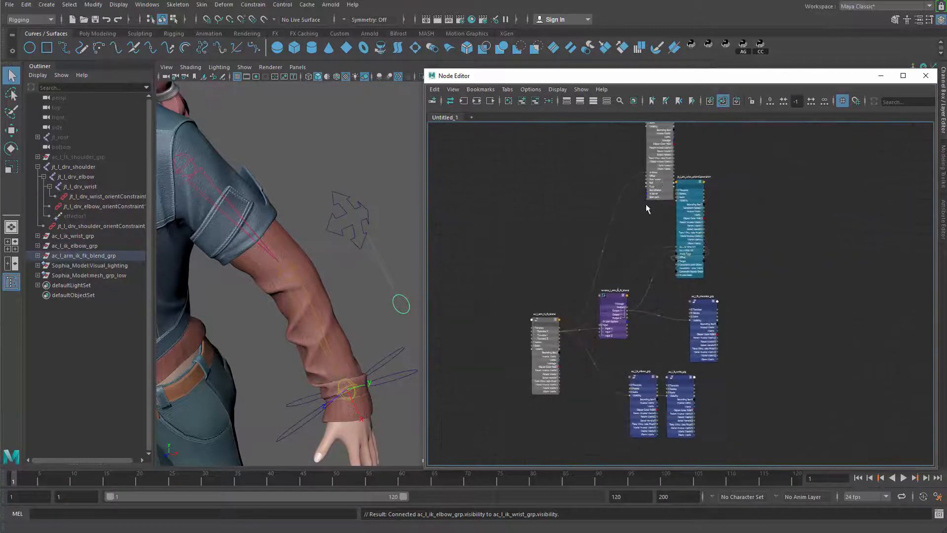
pyautogui.moveTo(659, 190); pyautogui.dragTo(647, 240)
pyautogui.click(735, 170)
pyautogui.moveTo(790, 77); pyautogui.dragTo(706, 57)
# Step: Slide the arm IK/FK blend control back and forth to test the switching visibility of the IK and FK controls
pyautogui.scroll(4, 659, 382)
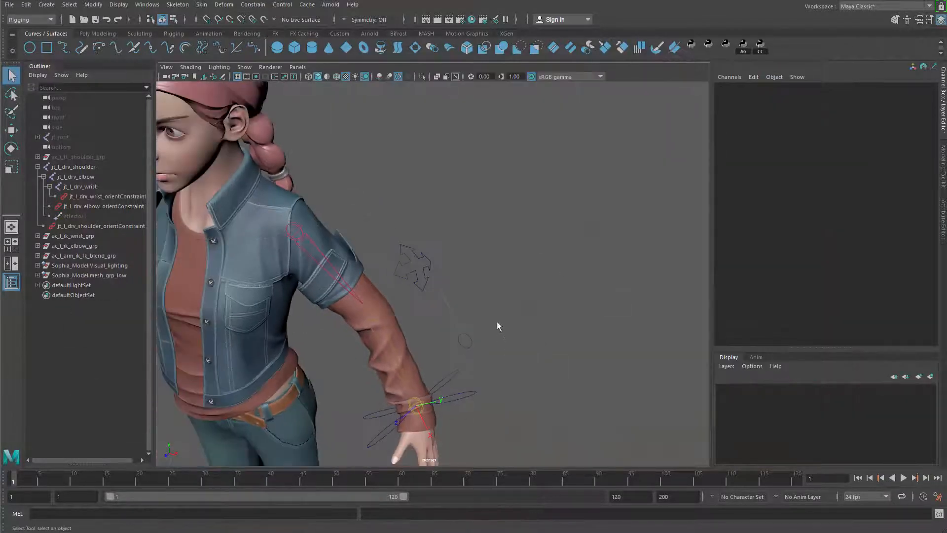
pyautogui.click(465, 346)
pyautogui.press('w')
pyautogui.keyDown('alt'); pyautogui.moveTo(466, 347); pyautogui.dragTo(511, 351); pyautogui.keyUp('alt')
pyautogui.keyDown('alt'); pyautogui.moveTo(527, 351); pyautogui.dragTo(584, 372); pyautogui.keyUp('alt')
pyautogui.press('q')
# Step: Move the left IK wrist and IK elbow controls to test the arm in IK mode
pyautogui.click(541, 336)
pyautogui.click(540, 344)
pyautogui.press('w')
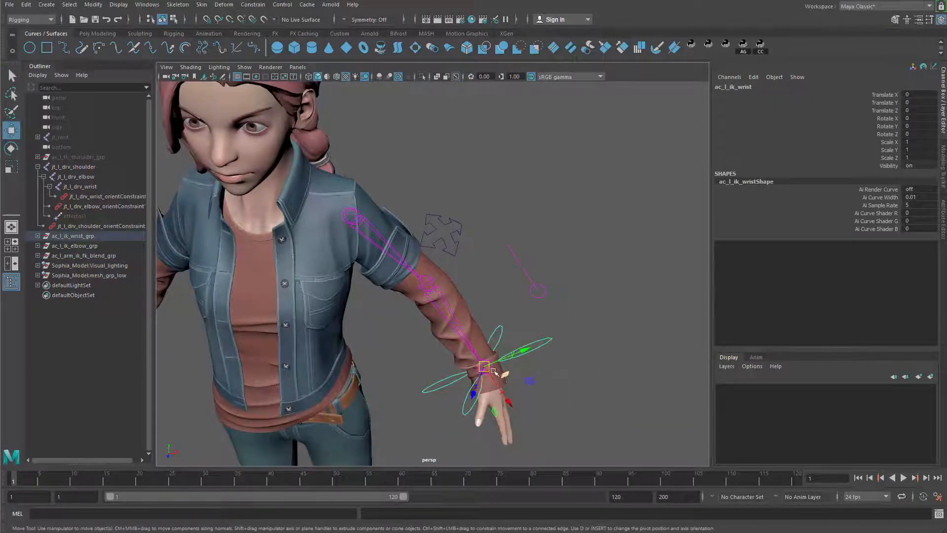
pyautogui.moveTo(484, 366); pyautogui.dragTo(520, 292)
pyautogui.click(463, 228)
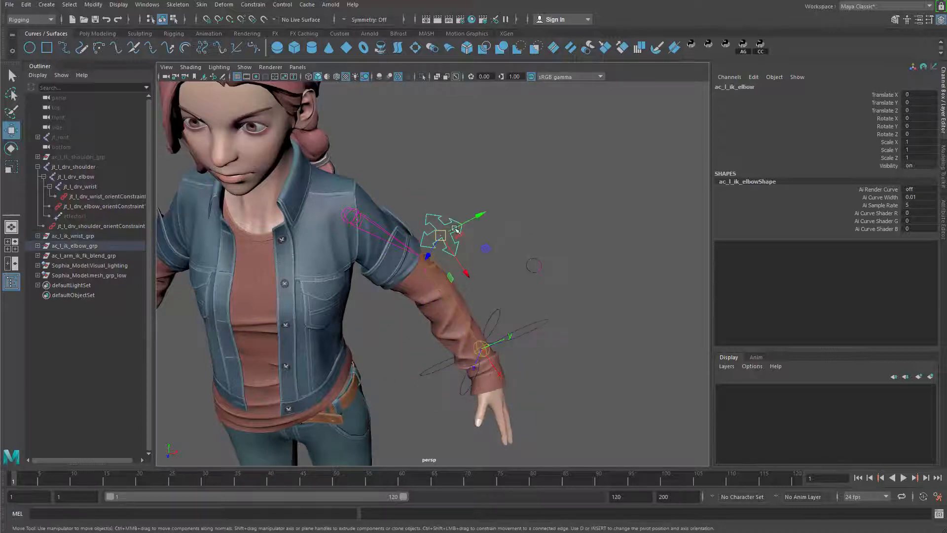
pyautogui.moveTo(440, 235); pyautogui.dragTo(486, 146)
# Step: Undo the IK wrist and elbow test moves and switch the arm to FK mode with the blend control at Translate X 0
pyautogui.hotkey('ctrl', 'z')
pyautogui.hotkey('ctrl', 'z')
pyautogui.hotkey('ctrl', 'z')
pyautogui.hotkey('ctrl', 'z')
pyautogui.hotkey('ctrl', 'z')
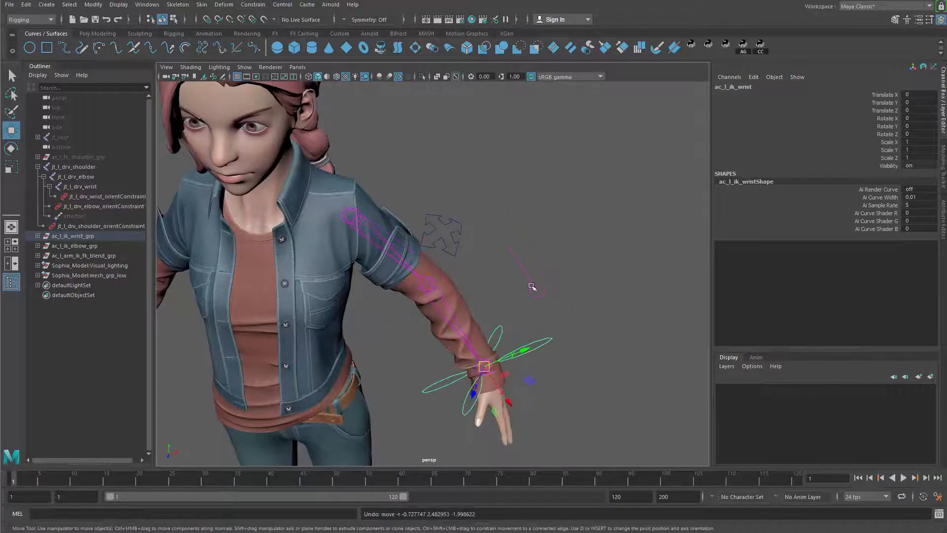
pyautogui.press('q')
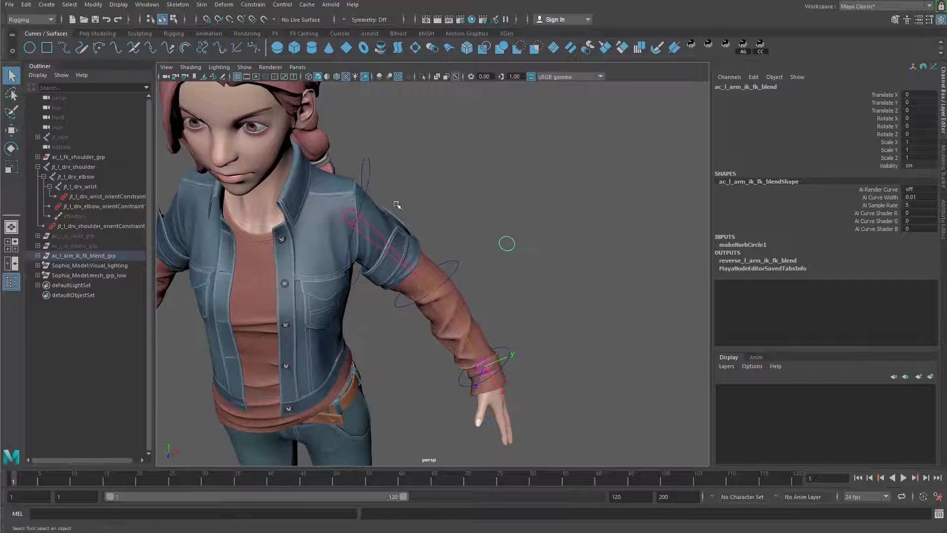
# Step: Rotate the left FK shoulder control about Y by -32.334 to test FK mode, and select the FK wrist control for rotation
pyautogui.click(367, 188)
pyautogui.press('e')
pyautogui.moveTo(363, 258); pyautogui.dragTo(341, 261)
pyautogui.press('q')
pyautogui.click(416, 443)
pyautogui.press('e')
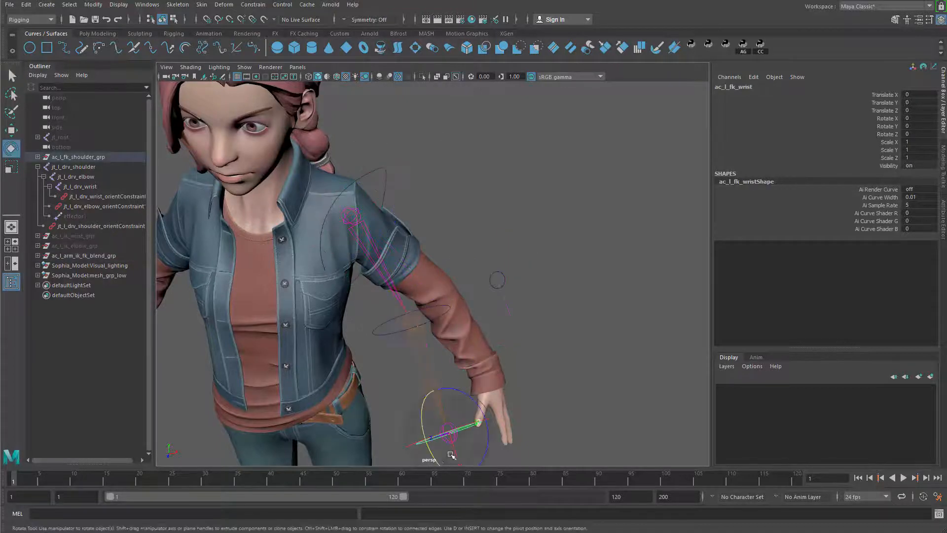
# Step: Undo the FK shoulder test rotation and clear the selection
pyautogui.hotkey('ctrl', 'z')
pyautogui.hotkey('ctrl', 'z')
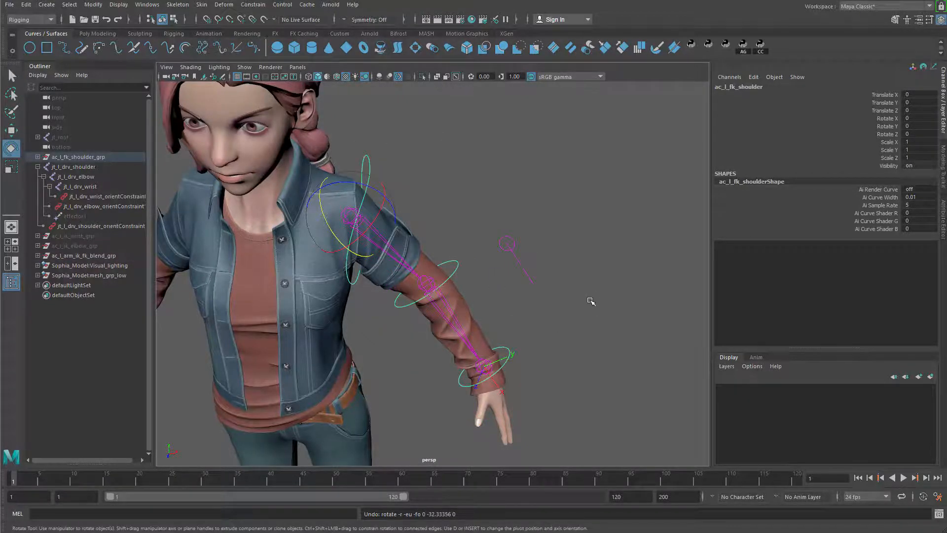
pyautogui.click(591, 301)
pyautogui.keyDown('alt'); pyautogui.moveTo(590, 301); pyautogui.dragTo(573, 322); pyautogui.keyUp('alt')
pyautogui.keyDown('alt'); pyautogui.moveTo(573, 321); pyautogui.dragTo(606, 342, button='middle'); pyautogui.keyUp('alt')
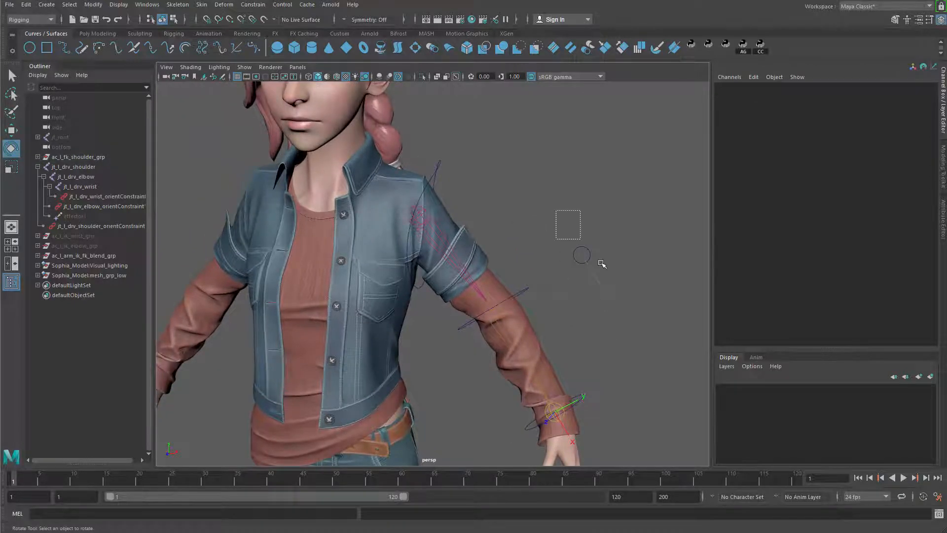
# Step: Unhide the jt_root skeleton so it can be connected to the left arm's driver joints
pyautogui.click(582, 255)
pyautogui.click(536, 205)
pyautogui.moveTo(535, 206)
pyautogui.keyDown('alt'); pyautogui.mouseDown()
pyautogui.moveTo(454, 202)
pyautogui.moveTo(539, 212)
pyautogui.mouseUp(); pyautogui.keyUp('alt')
pyautogui.keyDown('alt'); pyautogui.moveTo(539, 212); pyautogui.dragTo(533, 278, button='right'); pyautogui.keyUp('alt')
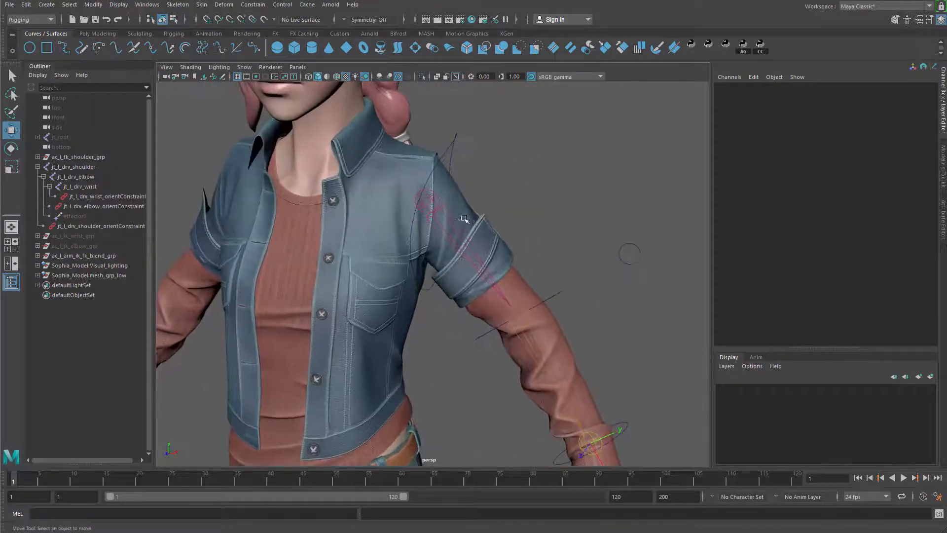
pyautogui.click(452, 222)
pyautogui.press('q')
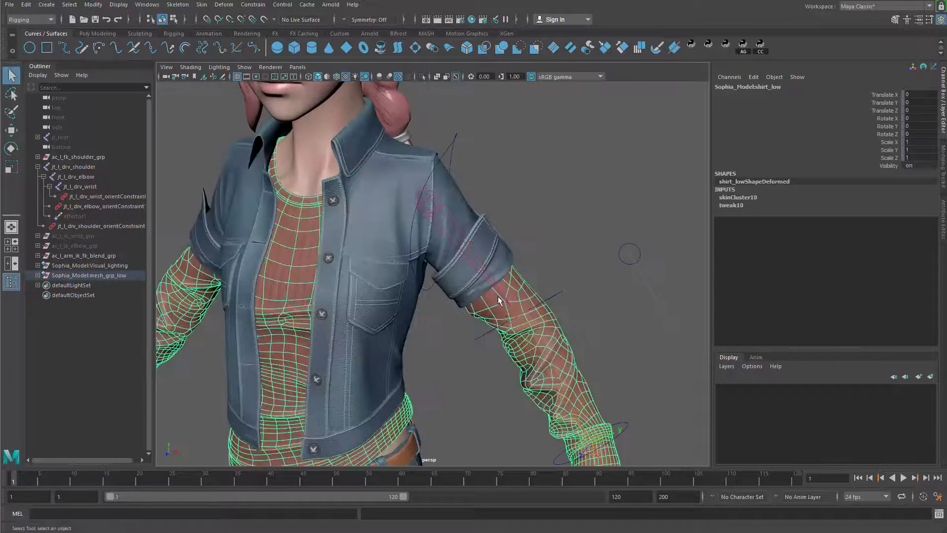
pyautogui.click(499, 300)
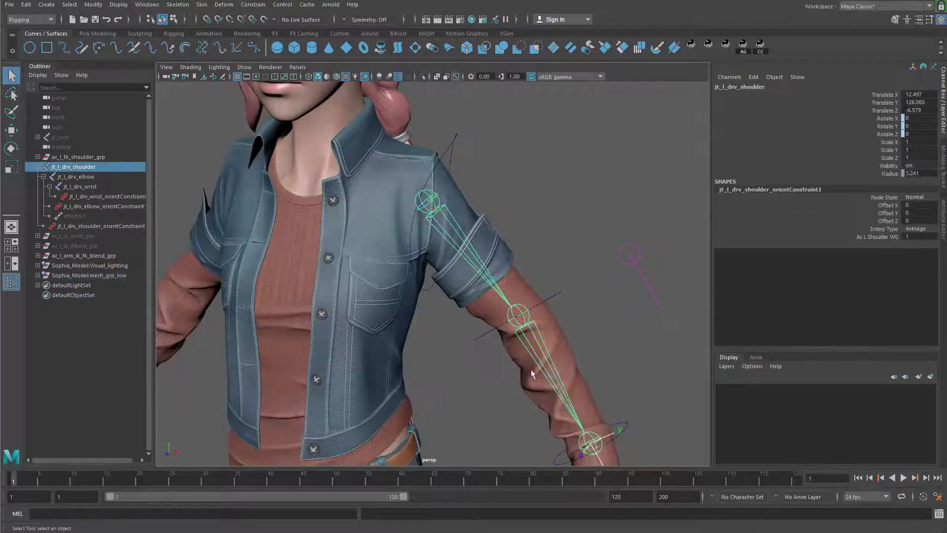
pyautogui.click(73, 140)
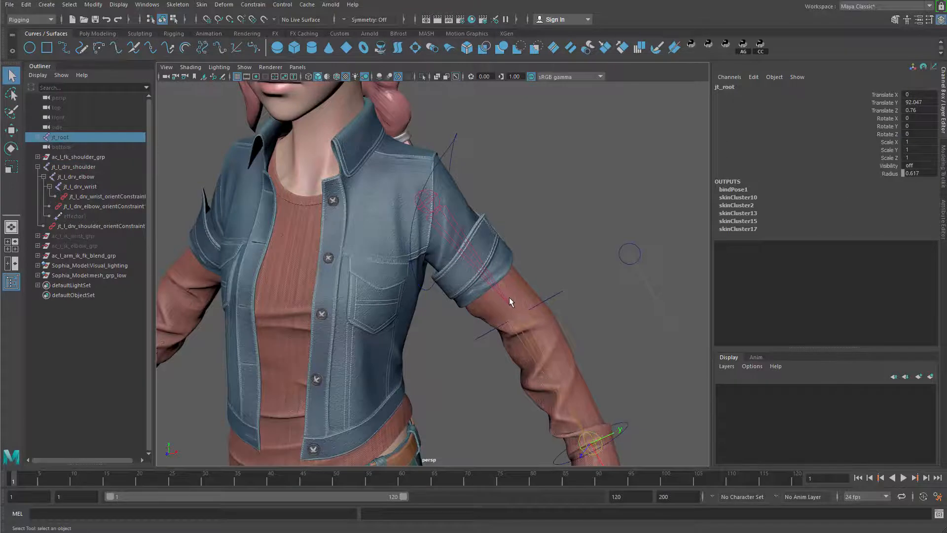
pyautogui.hotkey('shift', 'h')
pyautogui.keyDown('alt'); pyautogui.moveTo(570, 315); pyautogui.dragTo(504, 274); pyautogui.keyUp('alt')
pyautogui.keyDown('alt'); pyautogui.moveTo(504, 274); pyautogui.dragTo(522, 360, button='middle'); pyautogui.keyUp('alt')
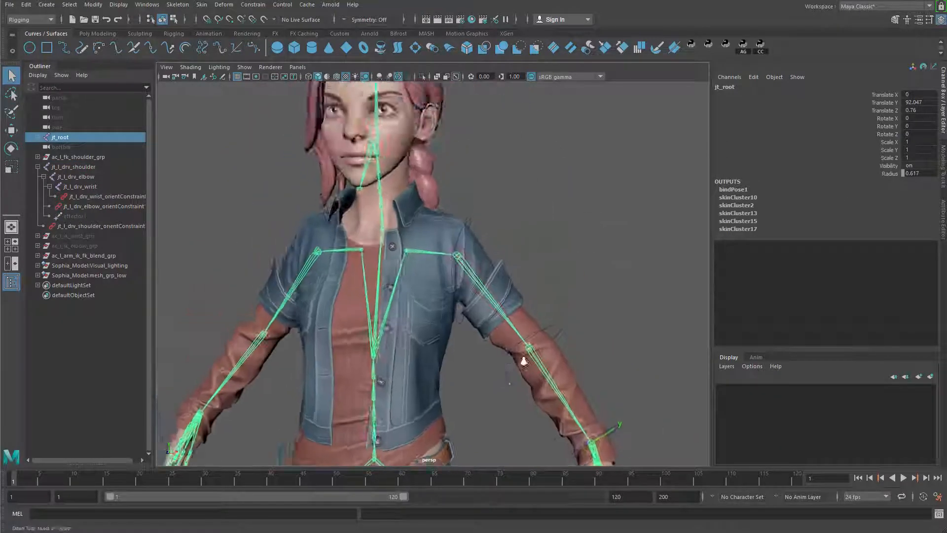
# Step: Parent-constrain the jt_l_shoulder skeleton joint to the jt_l_drv_shoulder driver joint
pyautogui.keyDown('alt'); pyautogui.moveTo(523, 359); pyautogui.dragTo(580, 273, button='right'); pyautogui.keyUp('alt')
pyautogui.click(600, 170)
pyautogui.keyDown('alt'); pyautogui.moveTo(542, 210); pyautogui.dragTo(483, 227, button='middle'); pyautogui.keyUp('alt')
pyautogui.click(467, 250)
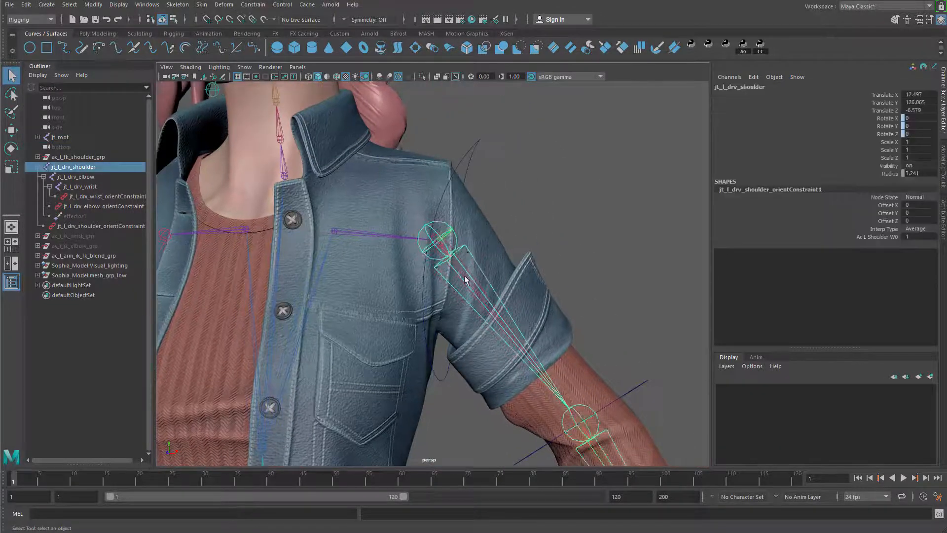
pyautogui.scroll(8, 493, 320)
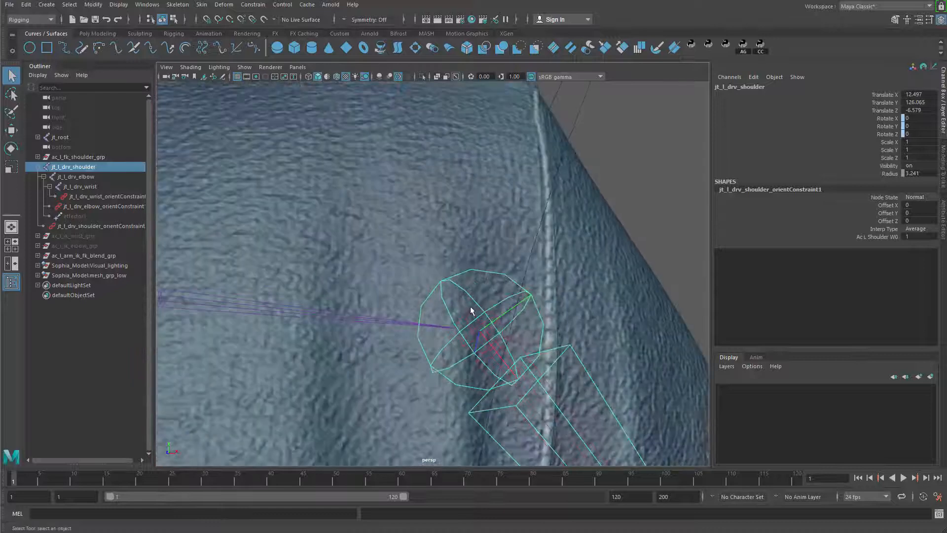
pyautogui.keyDown('shift'); pyautogui.click(473, 318); pyautogui.keyUp('shift')
pyautogui.click(253, 5)
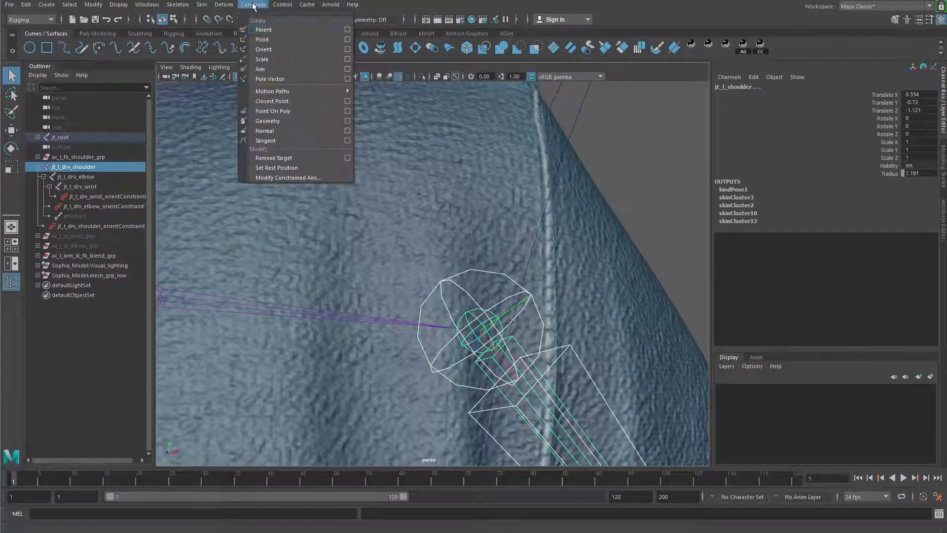
pyautogui.click(263, 31)
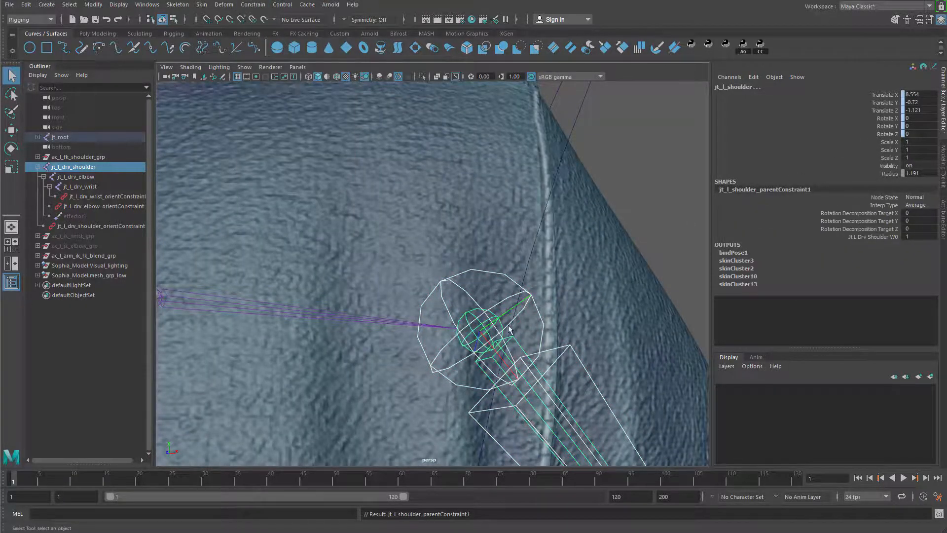
pyautogui.scroll(-3, 460, 274)
pyautogui.moveTo(888, 142); pyautogui.dragTo(893, 159)
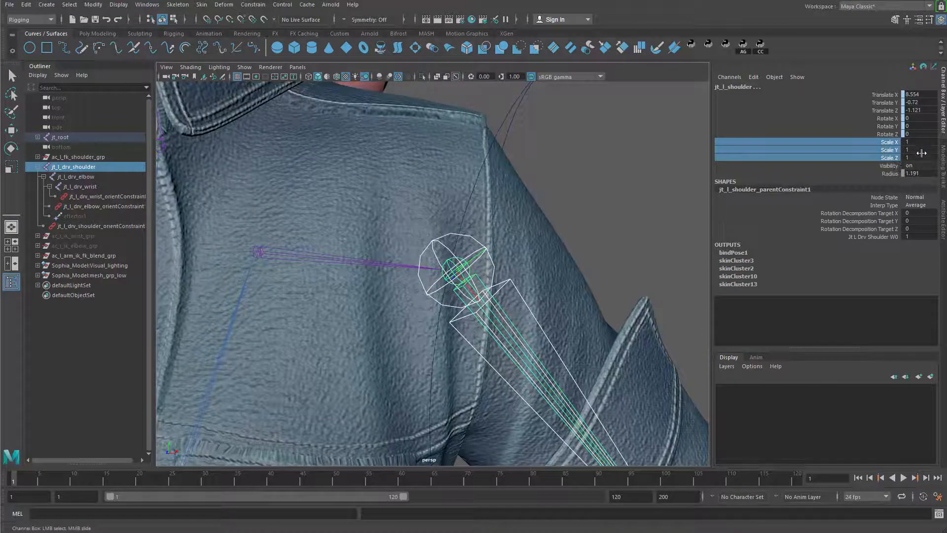
# Step: Parent-constrain the jt_l_elbow skeleton joint to the jt_l_drv_elbow driver joint
pyautogui.keyDown('alt'); pyautogui.moveTo(609, 313); pyautogui.dragTo(541, 262, button='right'); pyautogui.keyUp('alt')
pyautogui.keyDown('alt'); pyautogui.moveTo(541, 262); pyautogui.dragTo(518, 144, button='middle'); pyautogui.keyUp('alt')
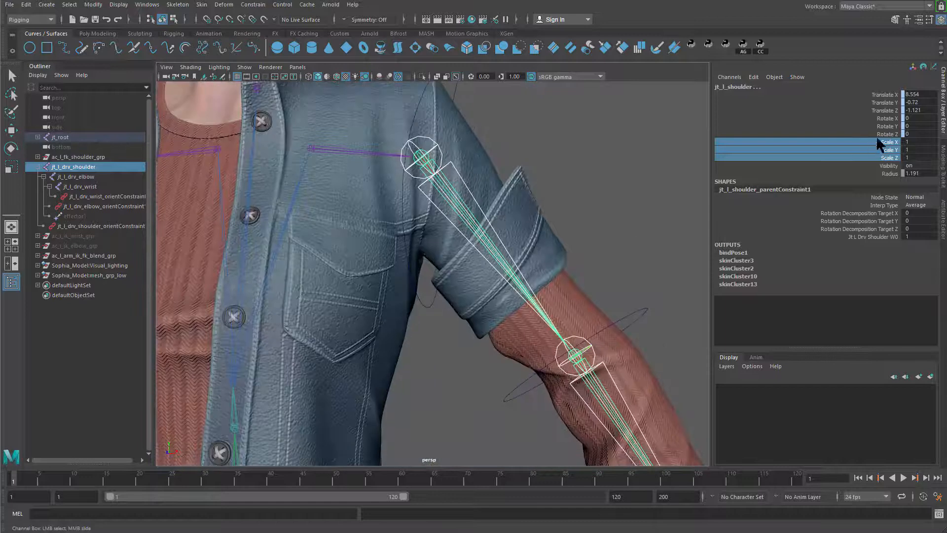
pyautogui.keyDown('alt'); pyautogui.moveTo(596, 335); pyautogui.dragTo(661, 377, button='right'); pyautogui.keyUp('alt')
pyautogui.keyDown('alt'); pyautogui.moveTo(661, 378); pyautogui.dragTo(583, 306, button='middle'); pyautogui.keyUp('alt')
pyautogui.press('q')
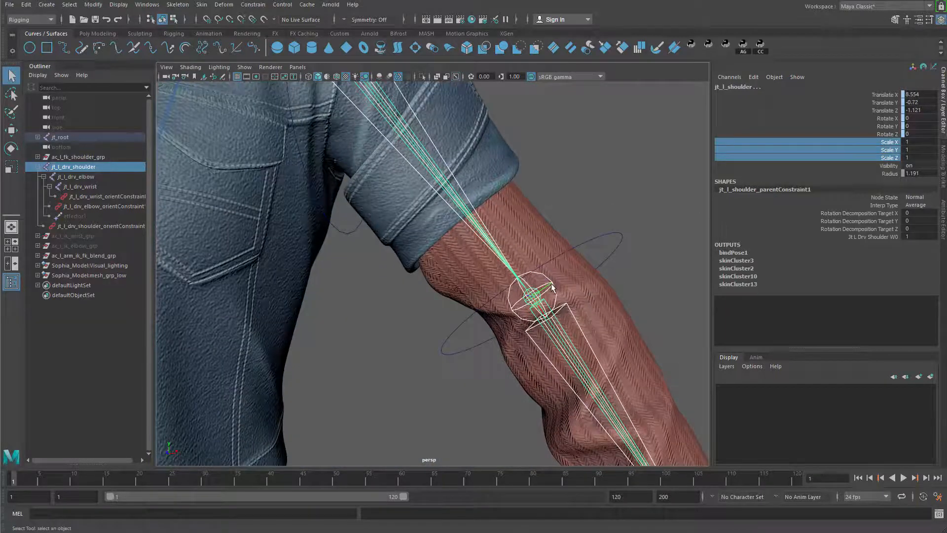
pyautogui.click(550, 291)
pyautogui.keyDown('alt'); pyautogui.moveTo(524, 323); pyautogui.dragTo(556, 323, button='right'); pyautogui.keyUp('alt')
pyautogui.keyDown('alt'); pyautogui.moveTo(556, 323); pyautogui.dragTo(556, 345, button='middle'); pyautogui.keyUp('alt')
pyautogui.keyDown('alt'); pyautogui.moveTo(556, 344); pyautogui.dragTo(581, 296, button='right'); pyautogui.keyUp('alt')
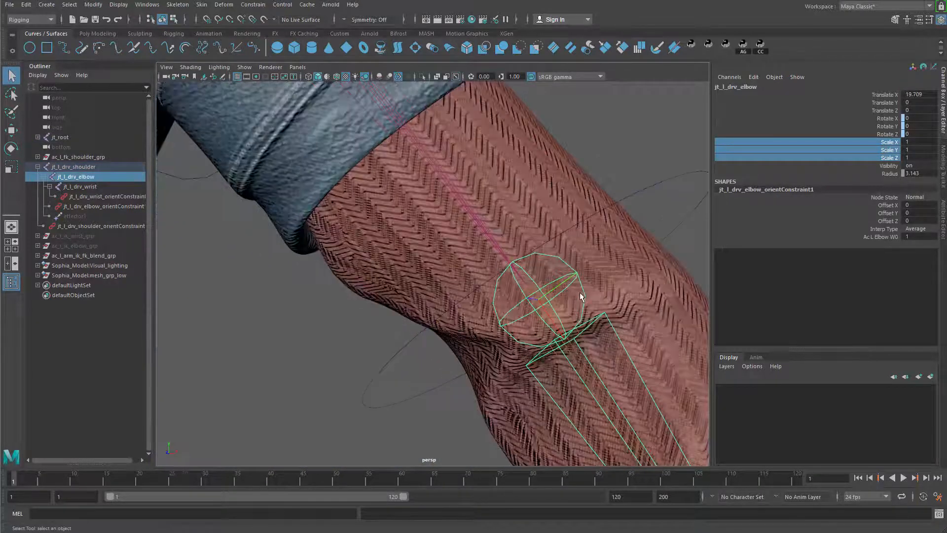
pyautogui.click(525, 309)
pyautogui.keyDown('alt'); pyautogui.moveTo(525, 309); pyautogui.dragTo(533, 287, button='right'); pyautogui.keyUp('alt')
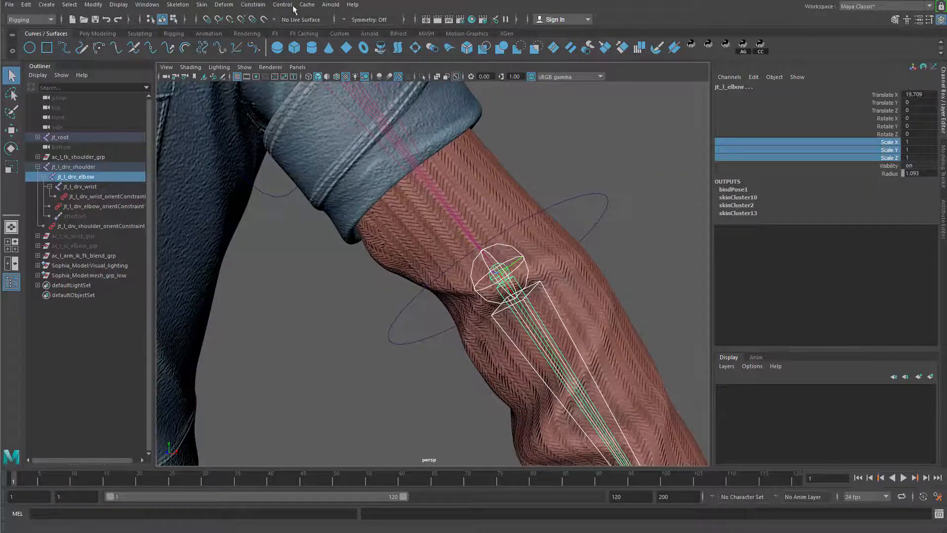
pyautogui.click(253, 5)
pyautogui.click(270, 31)
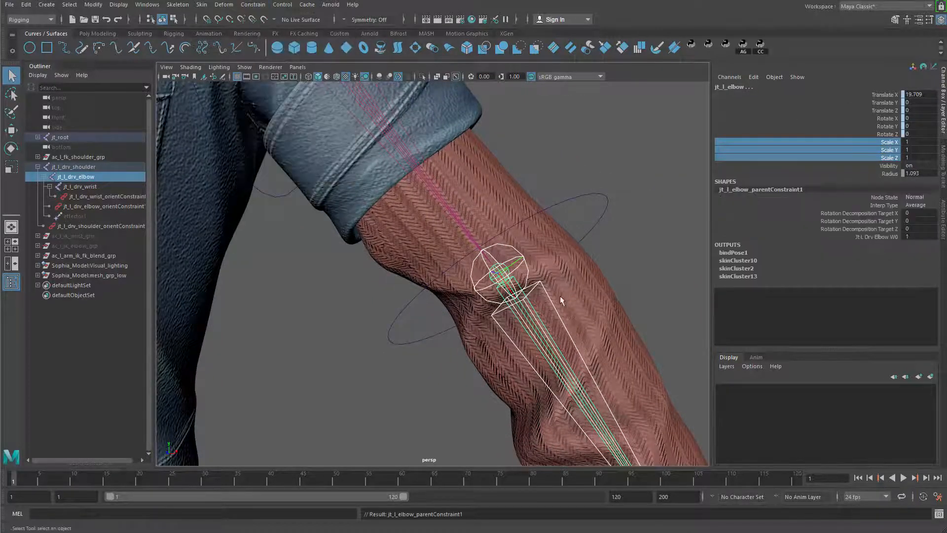
# Step: Parent-constrain the jt_l_wrist skeleton joint to the jt_l_drv_wrist driver joint
pyautogui.keyDown('alt'); pyautogui.moveTo(561, 300); pyautogui.dragTo(534, 309); pyautogui.keyUp('alt')
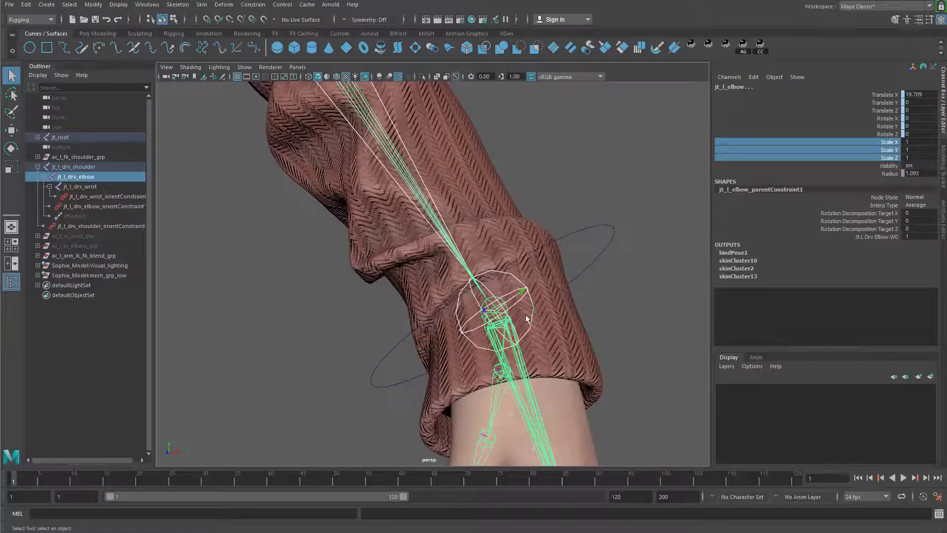
pyautogui.press('Down')
pyautogui.click(260, 5)
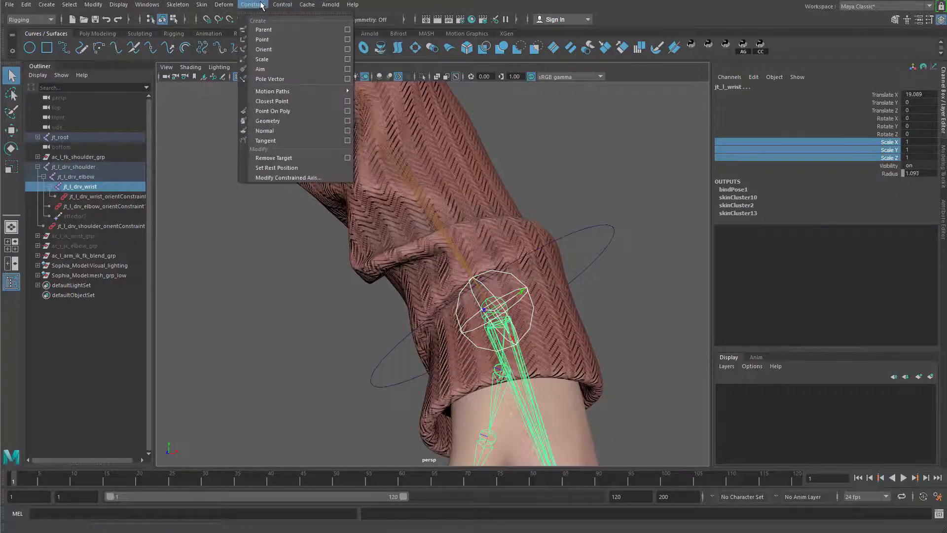
pyautogui.click(274, 30)
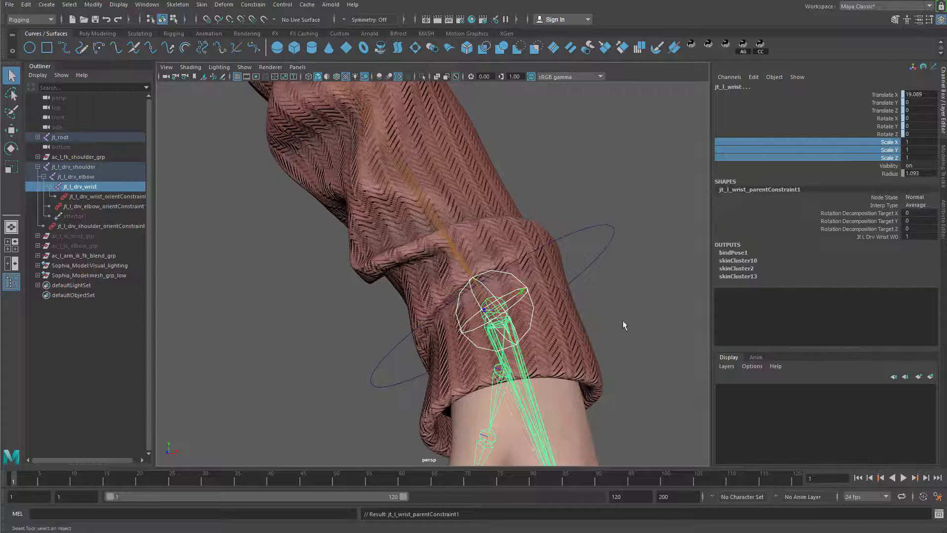
# Step: Switch the left arm to IK mode by moving the blend control to Translate X 1
pyautogui.keyDown('alt'); pyautogui.moveTo(623, 321); pyautogui.dragTo(520, 274, button='right'); pyautogui.keyUp('alt')
pyautogui.keyDown('alt'); pyautogui.moveTo(520, 274); pyautogui.dragTo(569, 319); pyautogui.keyUp('alt')
pyautogui.keyDown('alt'); pyautogui.moveTo(569, 319); pyautogui.dragTo(539, 268, button='right'); pyautogui.keyUp('alt')
pyautogui.click(540, 269)
pyautogui.click(513, 206)
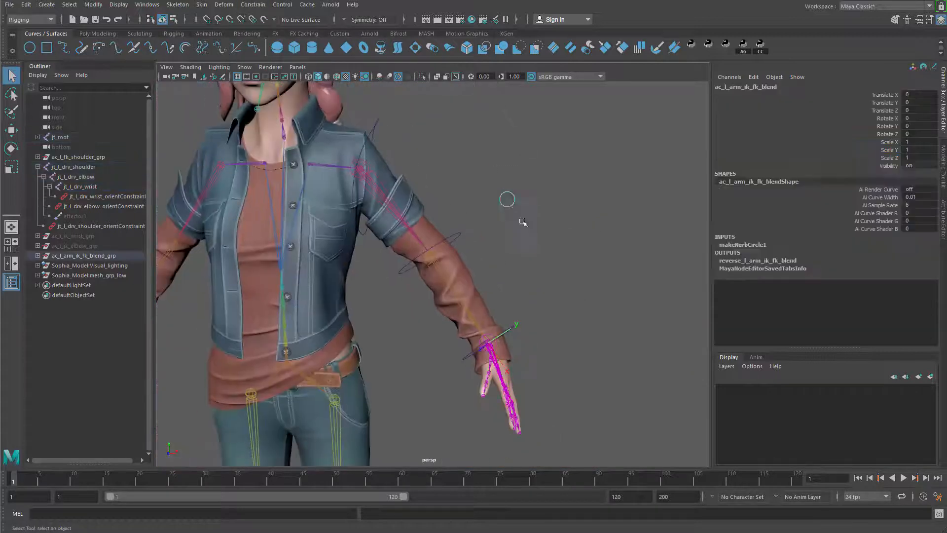
pyautogui.press('w')
pyautogui.moveTo(519, 213); pyautogui.dragTo(579, 335)
# Step: Move the left IK wrist control inward to test how the arm mesh follows the skeleton
pyautogui.press('q')
pyautogui.click(548, 306)
pyautogui.press('w')
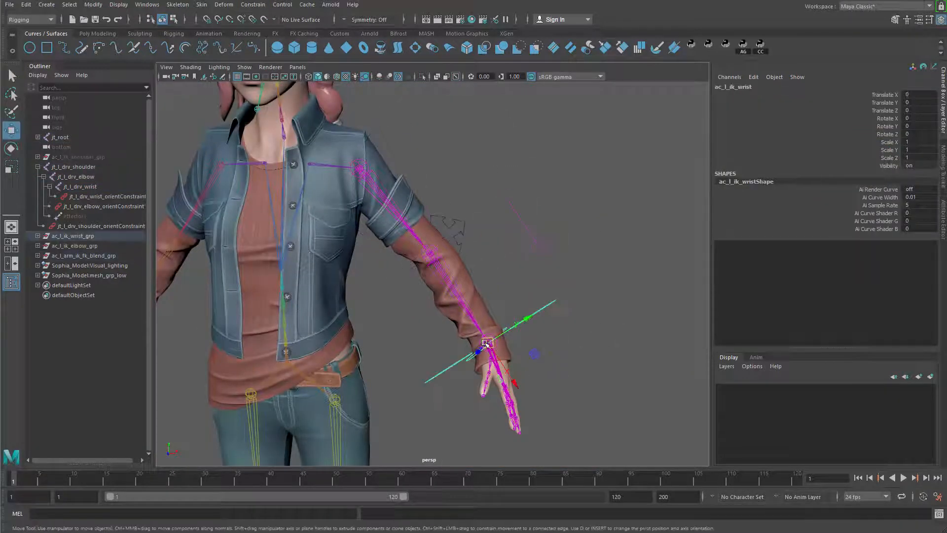
pyautogui.moveTo(485, 343); pyautogui.dragTo(457, 327)
# Step: Set the coat, shirt and hand meshes to unsmoothed display and move the left IK wrist control back outward
pyautogui.click(454, 287)
pyautogui.press('1')
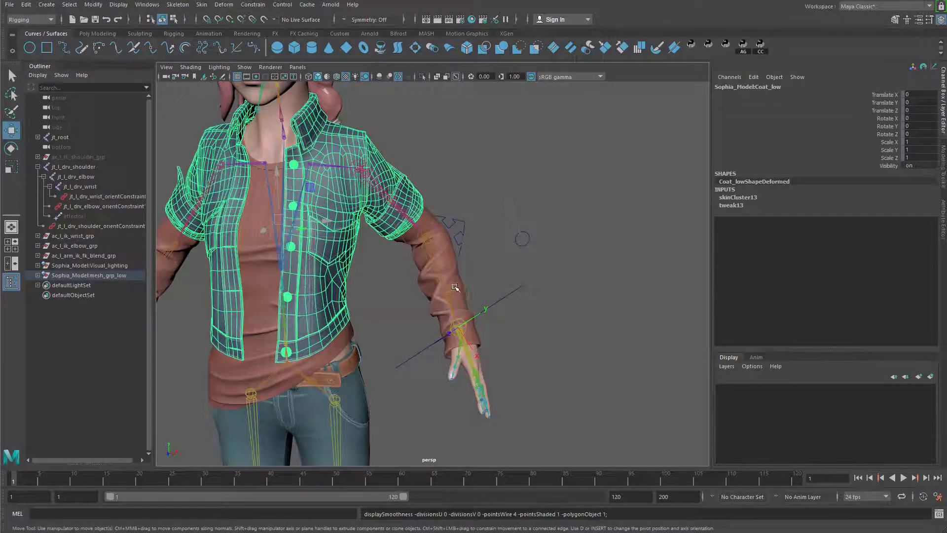
pyautogui.click(455, 287)
pyautogui.press('1')
pyautogui.click(517, 340)
pyautogui.click(488, 309)
pyautogui.moveTo(458, 328); pyautogui.dragTo(476, 348)
pyautogui.click(485, 387)
pyautogui.press('1')
# Step: Set the head and shoe meshes to unsmoothed display
pyautogui.click(538, 321)
pyautogui.keyDown('alt'); pyautogui.moveTo(523, 276); pyautogui.dragTo(394, 110, button='right'); pyautogui.keyUp('alt')
pyautogui.keyDown('alt'); pyautogui.moveTo(394, 110); pyautogui.dragTo(420, 150, button='middle'); pyautogui.keyUp('alt')
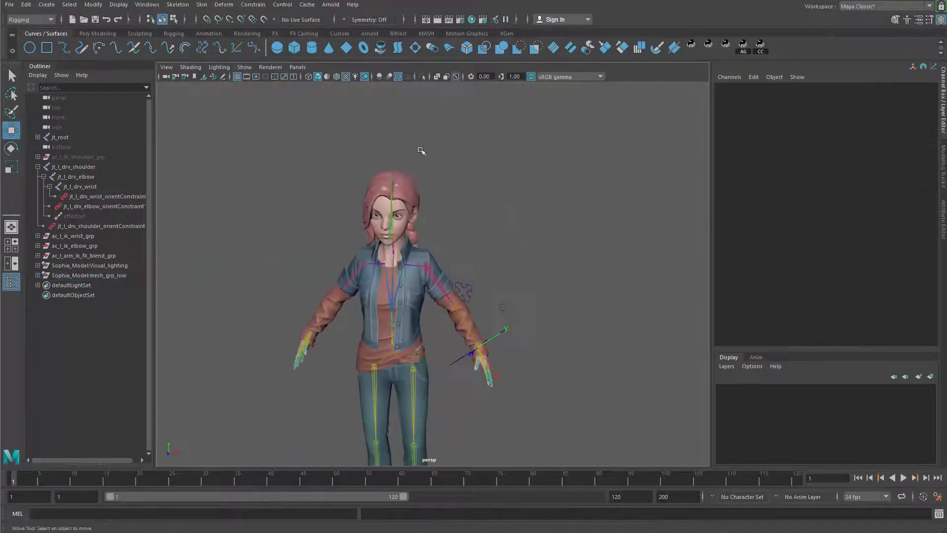
pyautogui.click(394, 224)
pyautogui.click(419, 201)
pyautogui.keyDown('shift'); pyautogui.click(402, 227); pyautogui.keyUp('shift')
pyautogui.press('1')
pyautogui.keyDown('alt'); pyautogui.moveTo(431, 439); pyautogui.dragTo(437, 185, button='middle'); pyautogui.keyUp('alt')
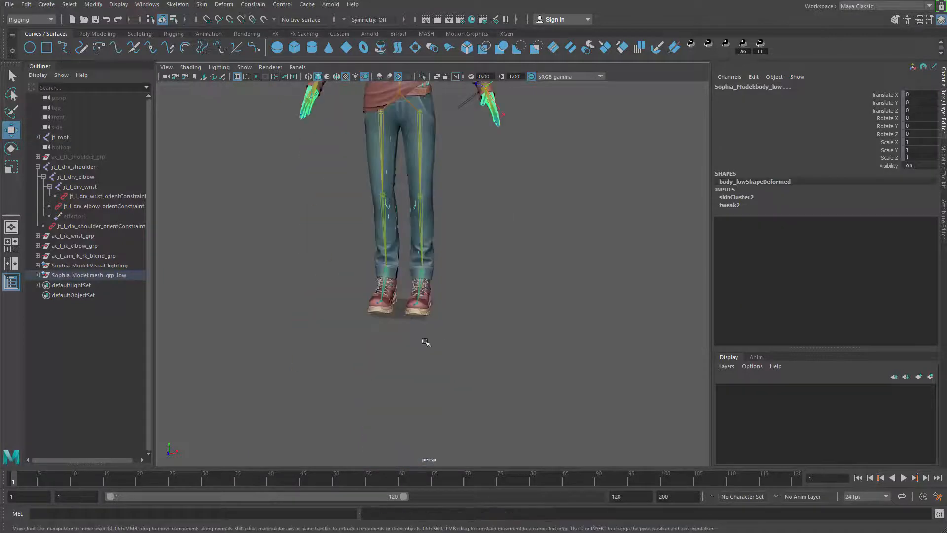
pyautogui.click(427, 338)
pyautogui.click(422, 309)
pyautogui.press('1')
# Step: Test the arm deformation with the left IK wrist control and undo the last test move
pyautogui.keyDown('alt'); pyautogui.moveTo(503, 196); pyautogui.dragTo(486, 365, button='middle'); pyautogui.keyUp('alt')
pyautogui.keyDown('alt'); pyautogui.moveTo(486, 365); pyautogui.dragTo(508, 303, button='right'); pyautogui.keyUp('alt')
pyautogui.click(542, 295)
pyautogui.keyDown('alt'); pyautogui.moveTo(508, 302); pyautogui.dragTo(545, 305, button='middle'); pyautogui.keyUp('alt')
pyautogui.click(519, 297)
pyautogui.keyDown('alt'); pyautogui.moveTo(545, 305); pyautogui.dragTo(567, 372, button='right'); pyautogui.keyUp('alt')
pyautogui.moveTo(522, 291); pyautogui.dragTo(474, 307)
pyautogui.hotkey('ctrl', 'z')
# Step: Move the left IK elbow control to test the elbow direction and undo the move
pyautogui.moveTo(482, 105); pyautogui.dragTo(517, 156)
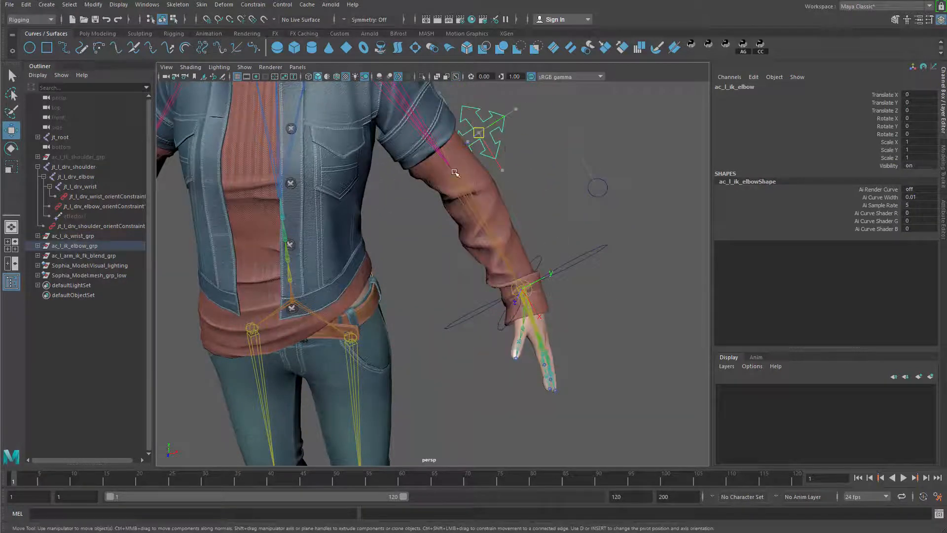
pyautogui.moveTo(478, 132); pyautogui.dragTo(523, 111)
pyautogui.hotkey('ctrl', 'z')
# Step: Reset the left IK wrist control by setting Translate X, Y and Z to 0
pyautogui.keyDown('alt'); pyautogui.moveTo(476, 301); pyautogui.dragTo(474, 338); pyautogui.keyUp('alt')
pyautogui.press('q')
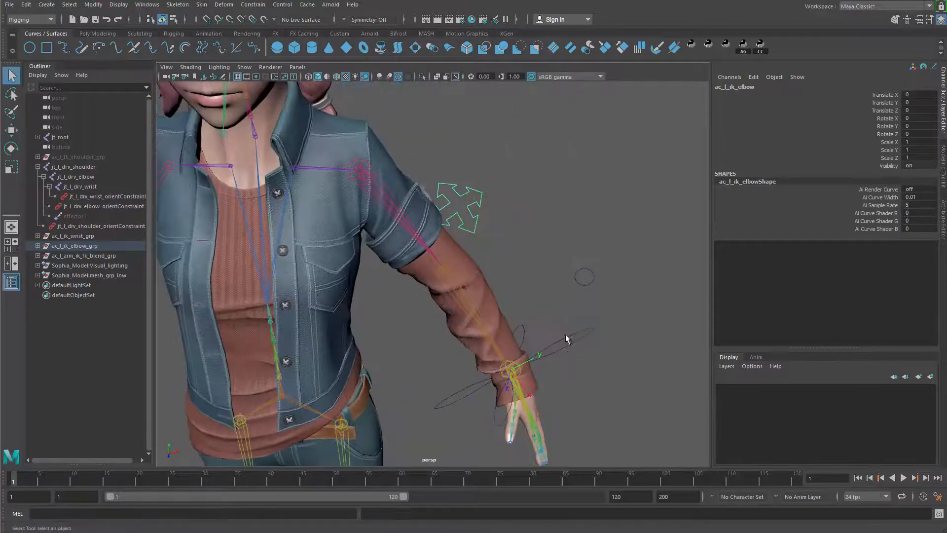
pyautogui.moveTo(599, 309); pyautogui.dragTo(601, 310)
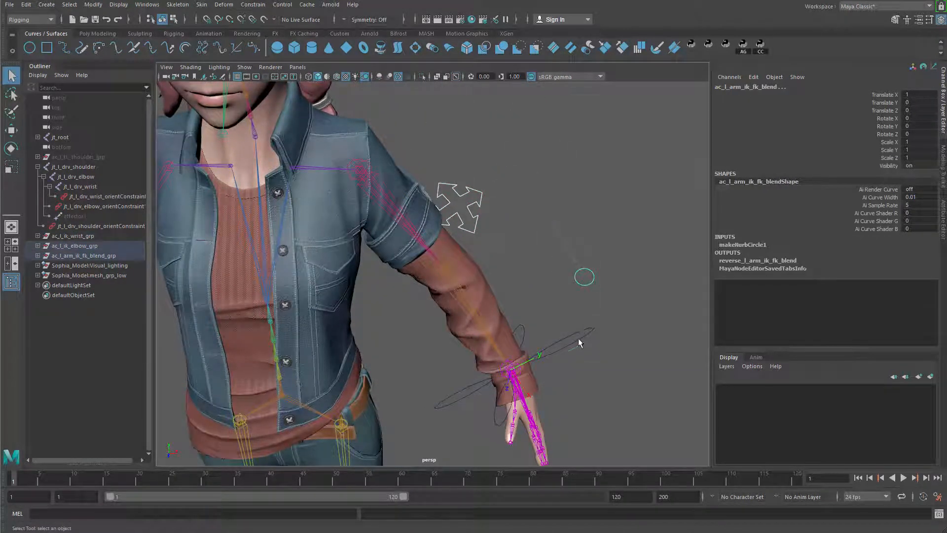
pyautogui.moveTo(915, 95); pyautogui.dragTo(914, 110)
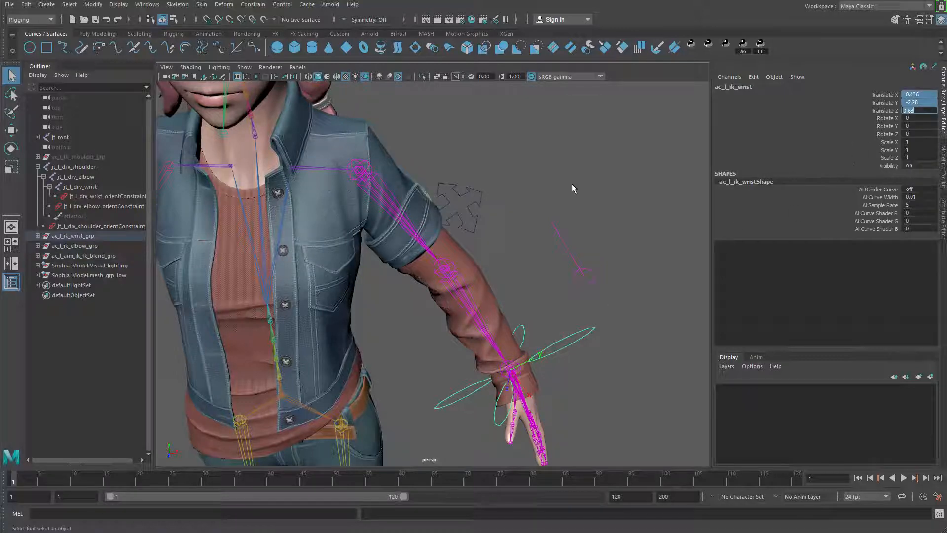
pyautogui.write('0')
pyautogui.press('Return')
pyautogui.moveTo(466, 209); pyautogui.dragTo(499, 210)
pyautogui.press('w')
pyautogui.keyDown('alt'); pyautogui.moveTo(483, 174); pyautogui.dragTo(540, 276); pyautogui.keyUp('alt')
pyautogui.press('q')
pyautogui.click(456, 326)
pyautogui.click(441, 291)
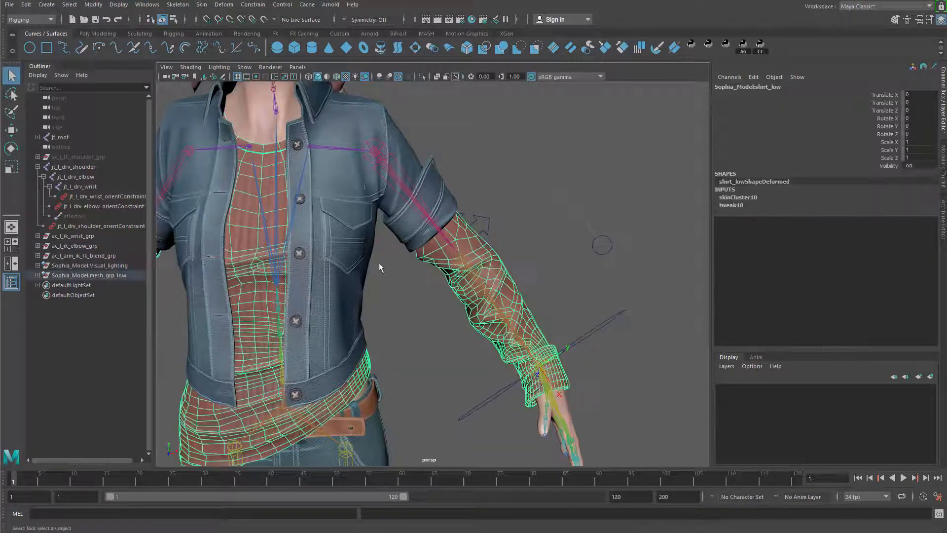
# Step: Collapse the driver joint hierarchy and select jt_l_drv_shoulder together with the IK wrist, IK elbow and IK/FK blend groups
pyautogui.click(37, 167)
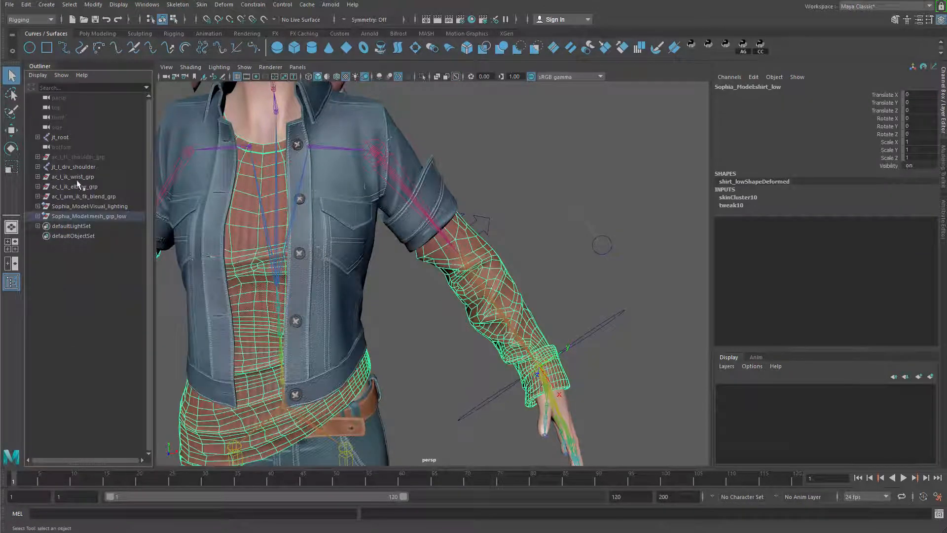
pyautogui.click(74, 167)
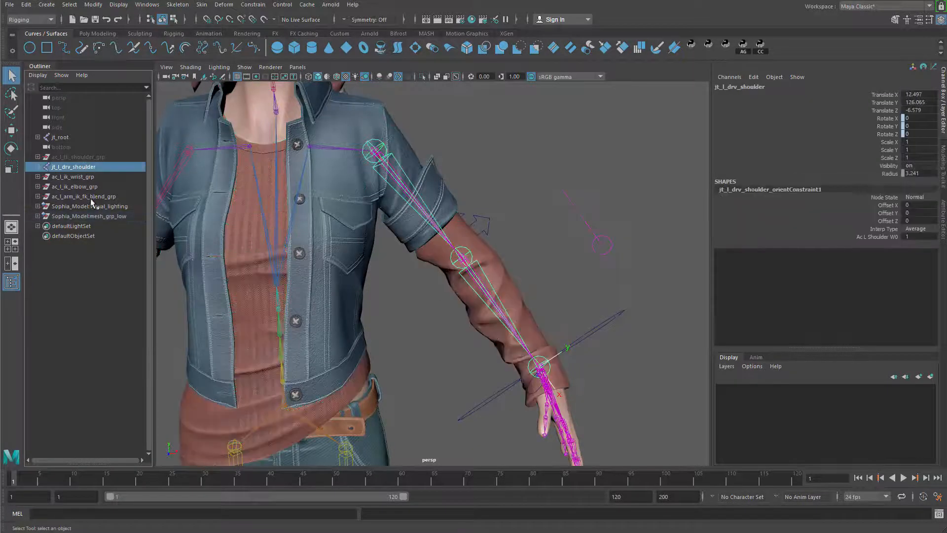
pyautogui.moveTo(90, 197); pyautogui.dragTo(84, 164)
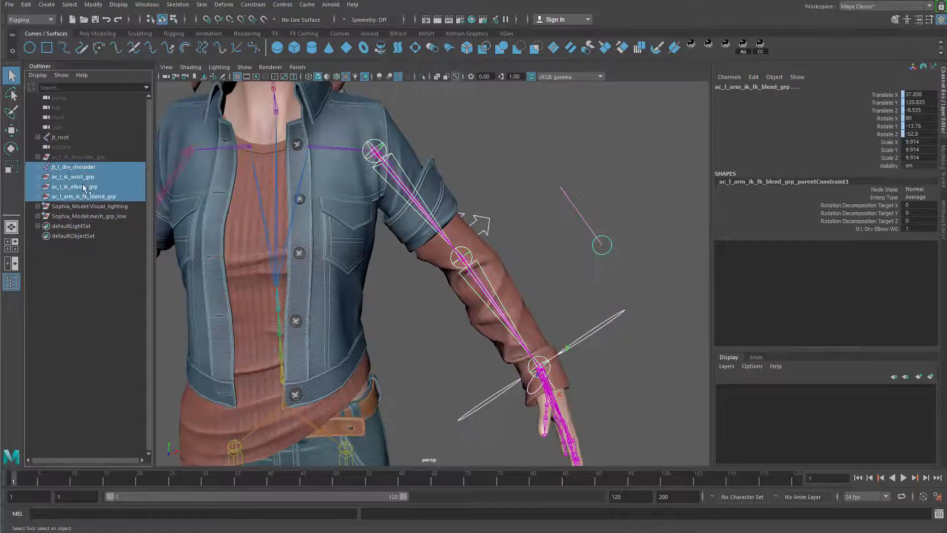
pyautogui.press('f')
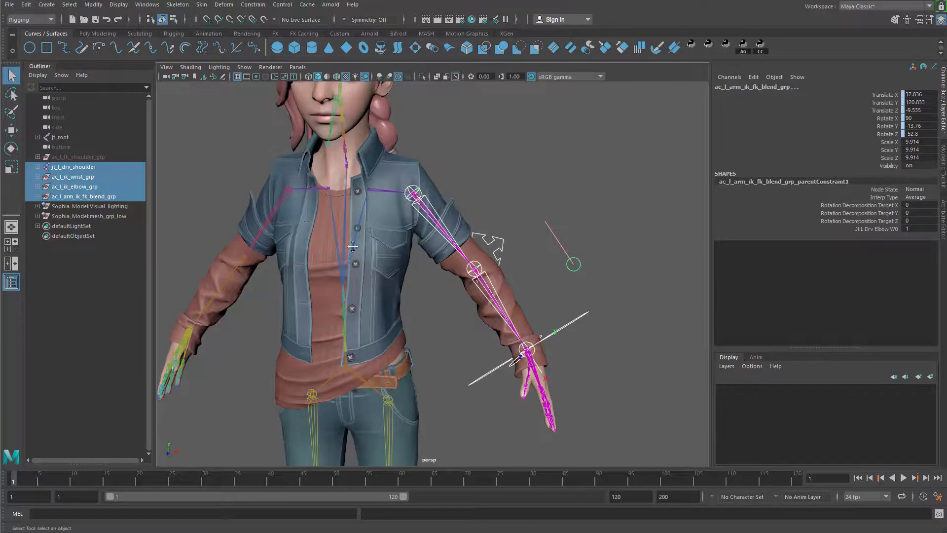
# Step: Examine both arms, the torso skeleton and the finger joints of the left hand
pyautogui.moveTo(353, 247)
pyautogui.keyDown('alt'); pyautogui.mouseDown()
pyautogui.moveTo(369, 241)
pyautogui.moveTo(357, 257)
pyautogui.mouseUp(); pyautogui.keyUp('alt')
pyautogui.keyDown('alt'); pyautogui.moveTo(241, 217); pyautogui.dragTo(331, 276); pyautogui.keyUp('alt')
pyautogui.keyDown('alt'); pyautogui.moveTo(331, 276); pyautogui.dragTo(330, 234, button='middle'); pyautogui.keyUp('alt')
pyautogui.keyDown('alt'); pyautogui.moveTo(447, 204); pyautogui.dragTo(412, 270, button='middle'); pyautogui.keyUp('alt')
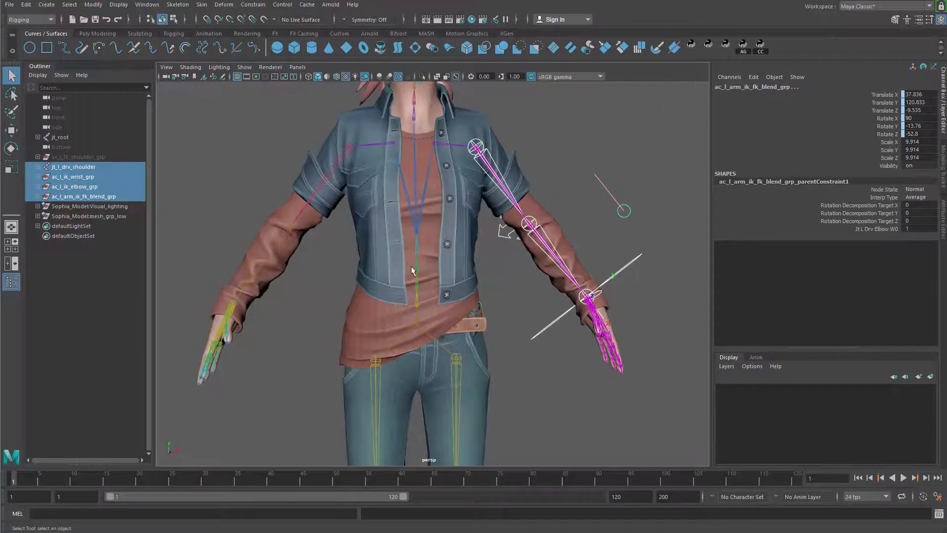
pyautogui.keyDown('alt'); pyautogui.moveTo(403, 198); pyautogui.dragTo(363, 380); pyautogui.keyUp('alt')
pyautogui.keyDown('alt'); pyautogui.moveTo(364, 380); pyautogui.dragTo(420, 347, button='right'); pyautogui.keyUp('alt')
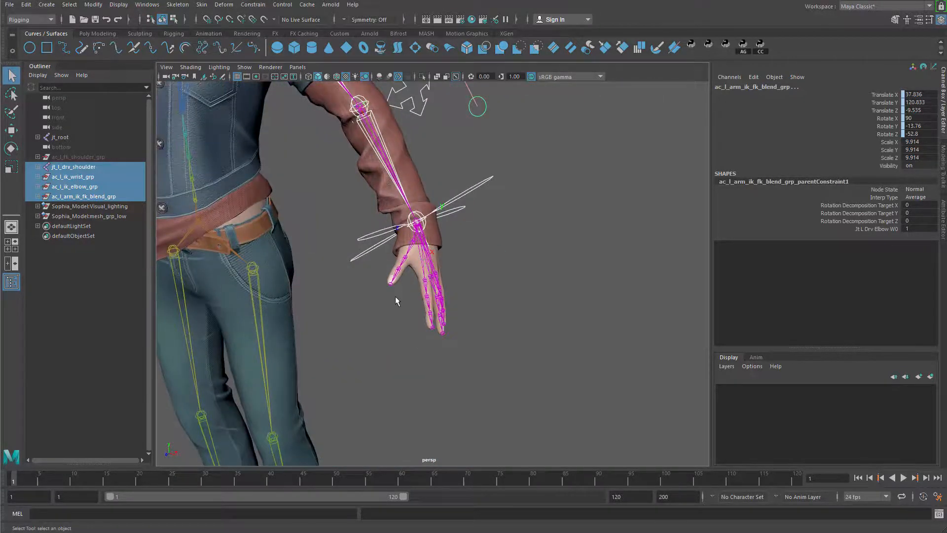
pyautogui.keyDown('alt'); pyautogui.moveTo(395, 296); pyautogui.dragTo(371, 336); pyautogui.keyUp('alt')
pyautogui.keyDown('alt'); pyautogui.moveTo(371, 336); pyautogui.dragTo(441, 376, button='right'); pyautogui.keyUp('alt')
pyautogui.keyDown('alt'); pyautogui.moveTo(441, 376); pyautogui.dragTo(370, 341); pyautogui.keyUp('alt')
pyautogui.keyDown('alt'); pyautogui.moveTo(370, 340); pyautogui.dragTo(393, 288, button='right'); pyautogui.keyUp('alt')
pyautogui.keyDown('alt'); pyautogui.moveTo(393, 288); pyautogui.dragTo(370, 253); pyautogui.keyUp('alt')
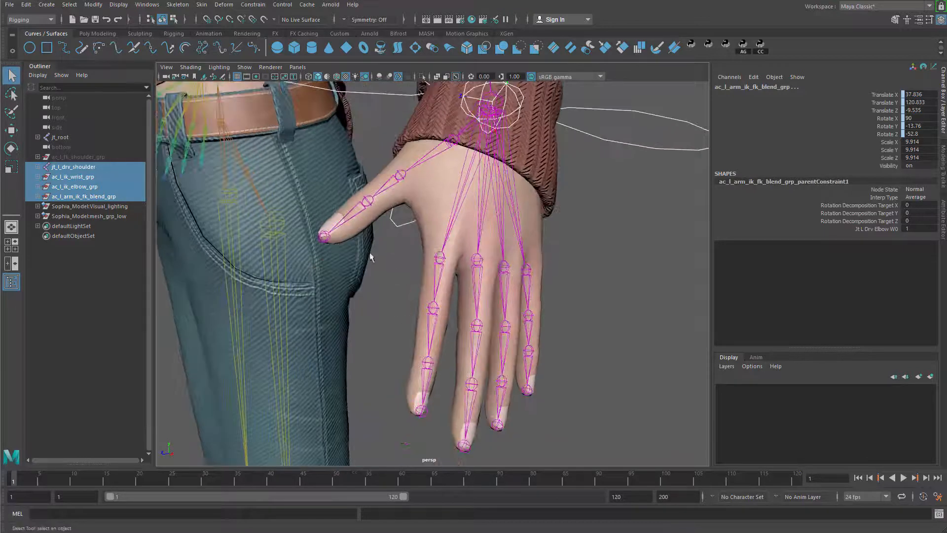
# Step: Inspect the left arm's driver joints and controls against the character's torso, sleeves and hands from several angles
pyautogui.keyDown('alt'); pyautogui.moveTo(525, 318); pyautogui.dragTo(359, 207, button='right'); pyautogui.keyUp('alt')
pyautogui.keyDown('alt'); pyautogui.moveTo(359, 207); pyautogui.dragTo(375, 315, button='middle'); pyautogui.keyUp('alt')
pyautogui.keyDown('alt'); pyautogui.moveTo(262, 295); pyautogui.dragTo(378, 306); pyautogui.keyUp('alt')
pyautogui.keyDown('alt'); pyautogui.moveTo(379, 306); pyautogui.dragTo(428, 345, button='middle'); pyautogui.keyUp('alt')
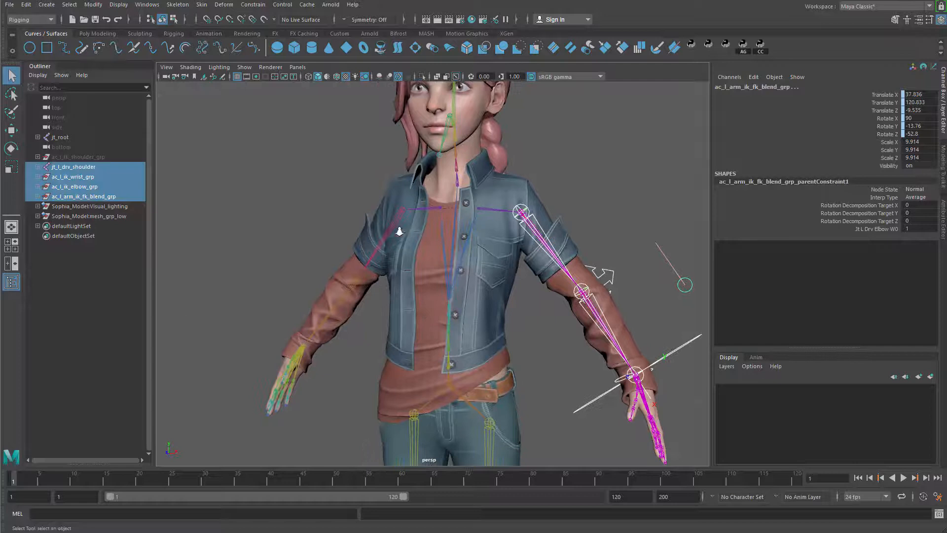
pyautogui.keyDown('alt'); pyautogui.moveTo(399, 231); pyautogui.dragTo(370, 258); pyautogui.keyUp('alt')
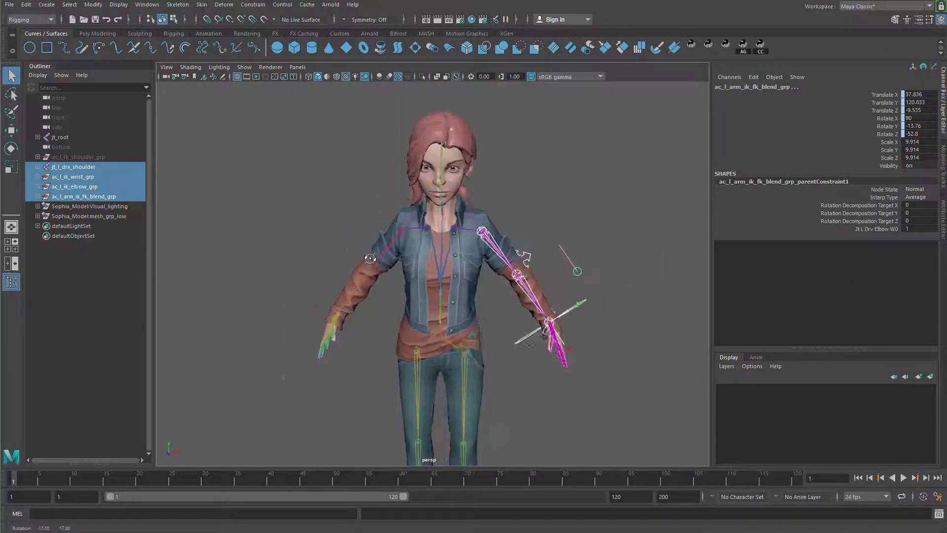
pyautogui.keyDown('alt'); pyautogui.moveTo(370, 258); pyautogui.dragTo(508, 265, button='right'); pyautogui.keyUp('alt')
pyautogui.keyDown('alt'); pyautogui.moveTo(507, 264); pyautogui.dragTo(383, 298); pyautogui.keyUp('alt')
pyautogui.keyDown('alt'); pyautogui.moveTo(429, 269); pyautogui.dragTo(459, 227); pyautogui.keyUp('alt')
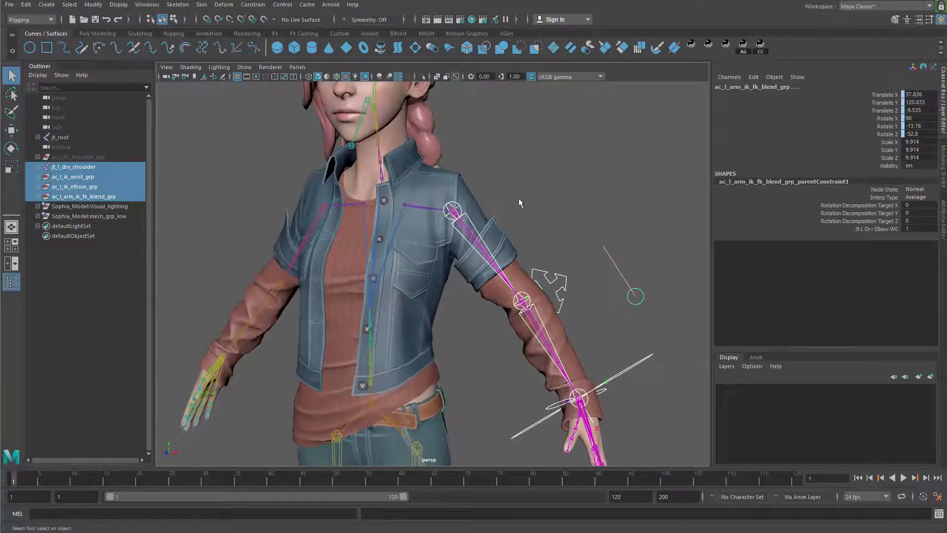
pyautogui.keyDown('alt'); pyautogui.moveTo(492, 243); pyautogui.dragTo(522, 282, button='middle'); pyautogui.keyUp('alt')
pyautogui.keyDown('alt'); pyautogui.moveTo(523, 281); pyautogui.dragTo(543, 256, button='right'); pyautogui.keyUp('alt')
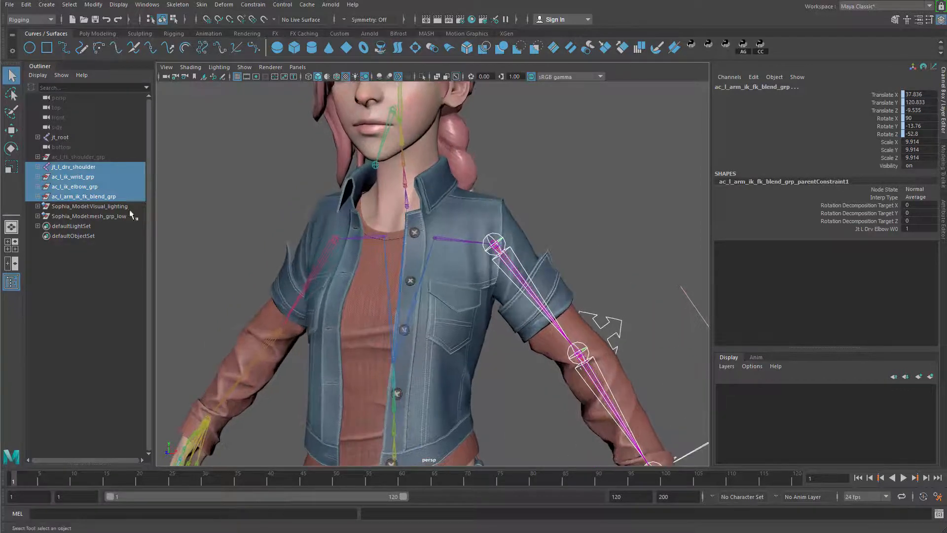
# Step: Group jt_l_drv_shoulder on its own and name the group jt_l_arm_drv_grp
pyautogui.click(74, 166)
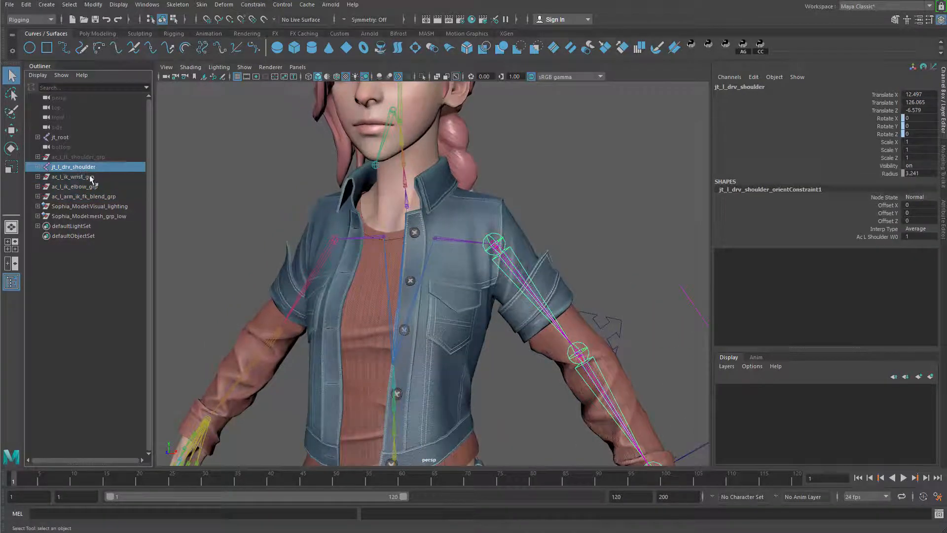
pyautogui.hotkey('ctrl', 'g')
pyautogui.doubleClick(76, 218)
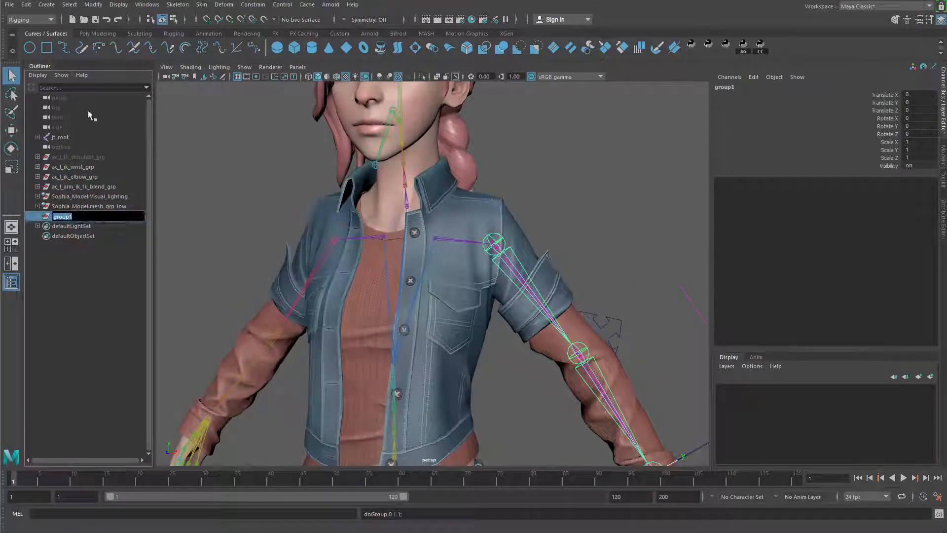
pyautogui.write('jt_l_')
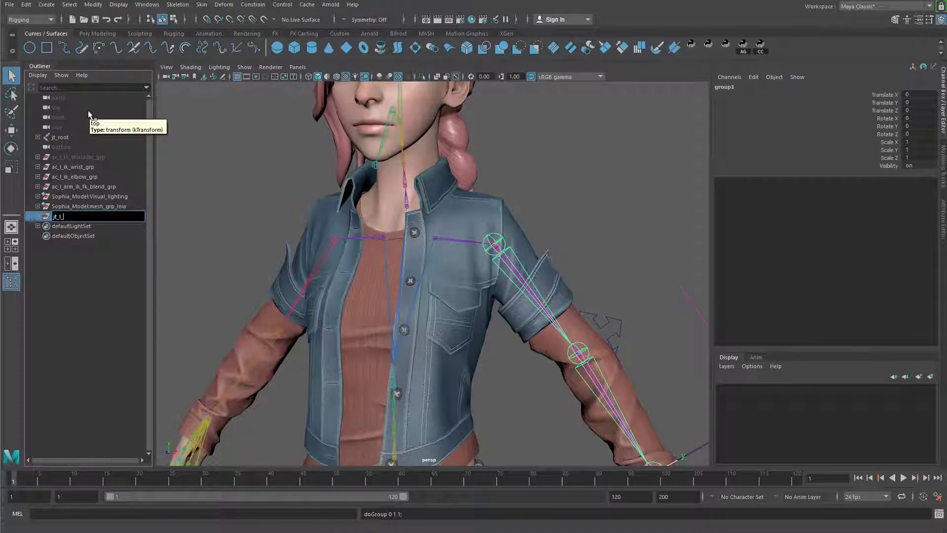
pyautogui.write('arm_drrv_grp')
pyautogui.press('Return')
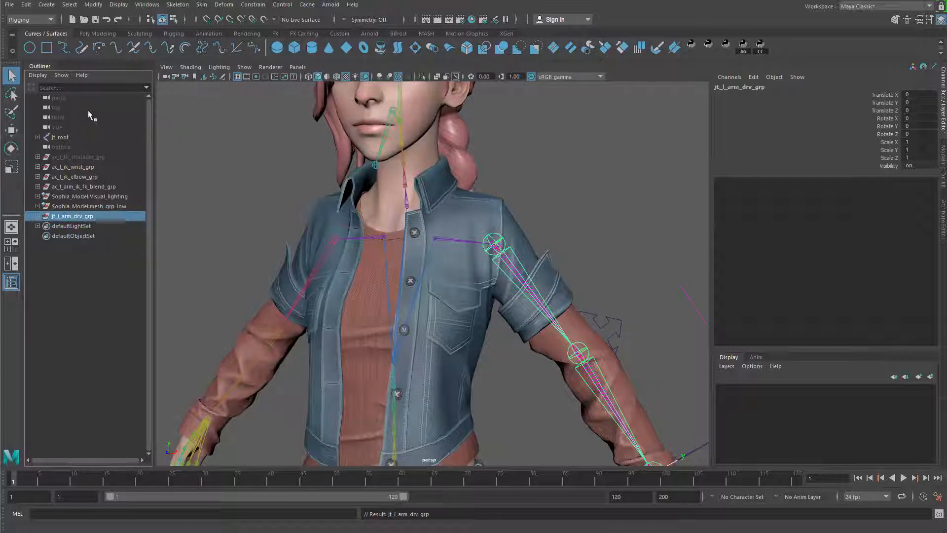
# Step: Group the FK shoulder, IK wrist, IK elbow and IK/FK blend groups together and name the group ac_l_arm_grp
pyautogui.keyDown('alt'); pyautogui.moveTo(387, 246); pyautogui.dragTo(271, 259, button='right'); pyautogui.keyUp('alt')
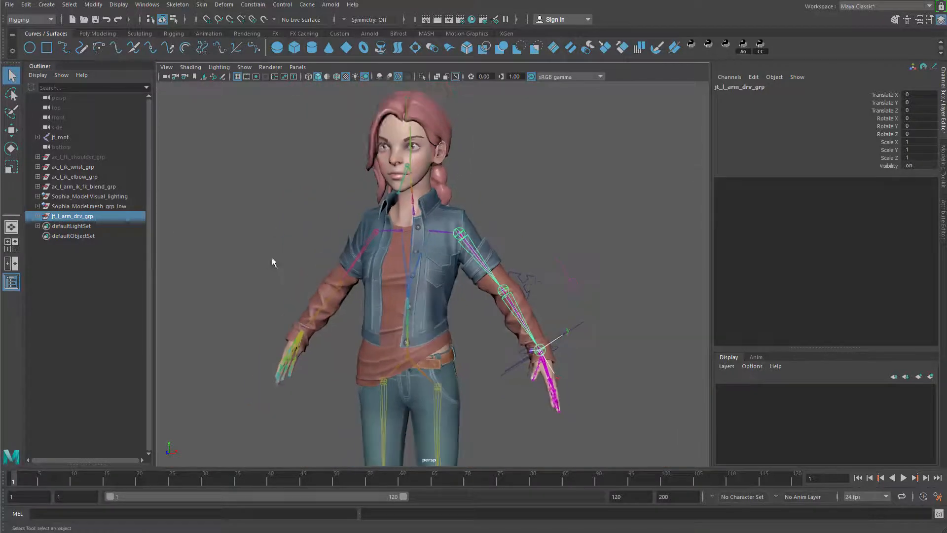
pyautogui.keyDown('alt'); pyautogui.moveTo(272, 260); pyautogui.dragTo(229, 191, button='middle'); pyautogui.keyUp('alt')
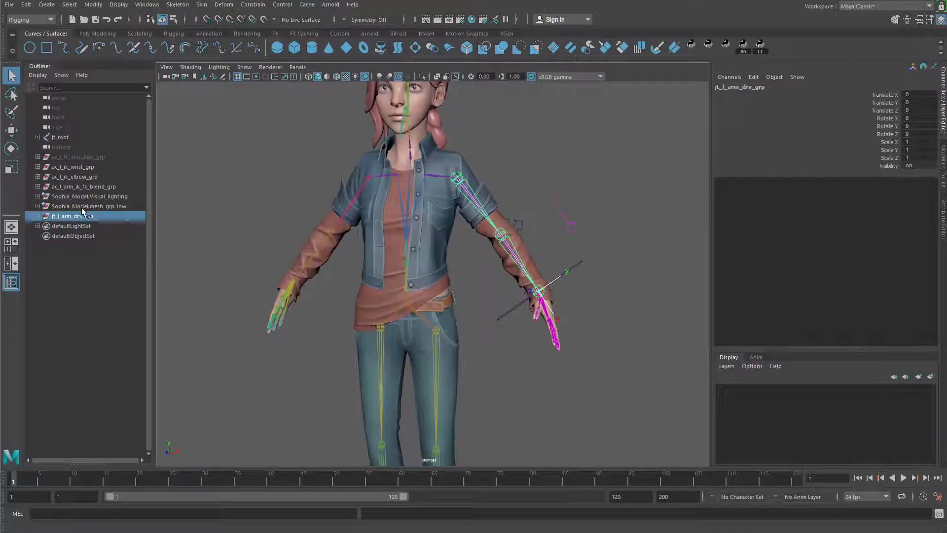
pyautogui.click(85, 183)
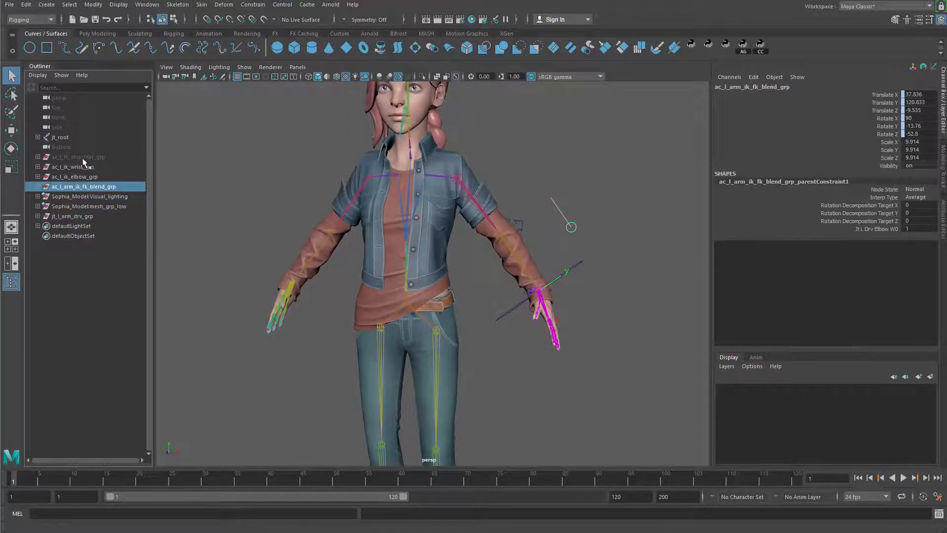
pyautogui.keyDown('shift'); pyautogui.click(87, 166); pyautogui.keyUp('shift')
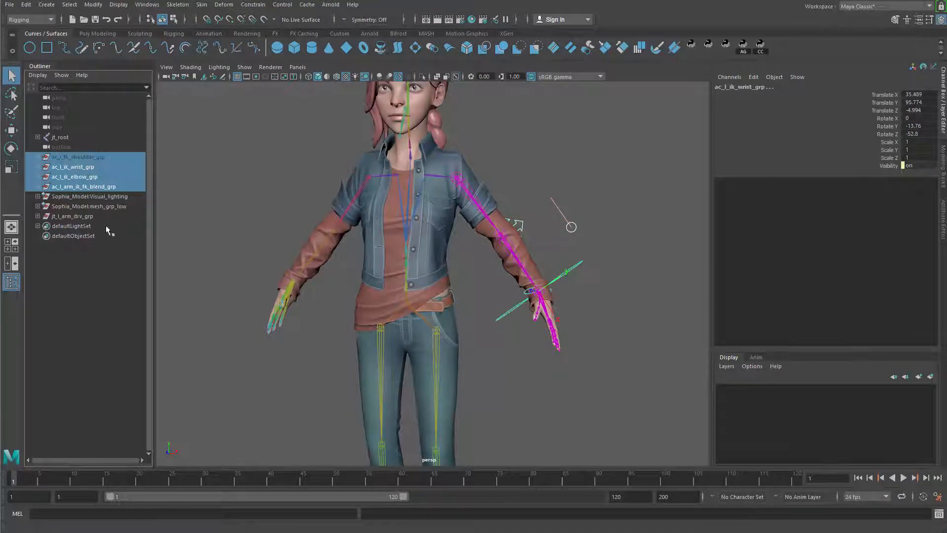
pyautogui.keyDown('shift'); pyautogui.click(88, 156); pyautogui.keyUp('shift')
pyautogui.hotkey('ctrl', 'g')
pyautogui.doubleClick(64, 186)
pyautogui.write('a')
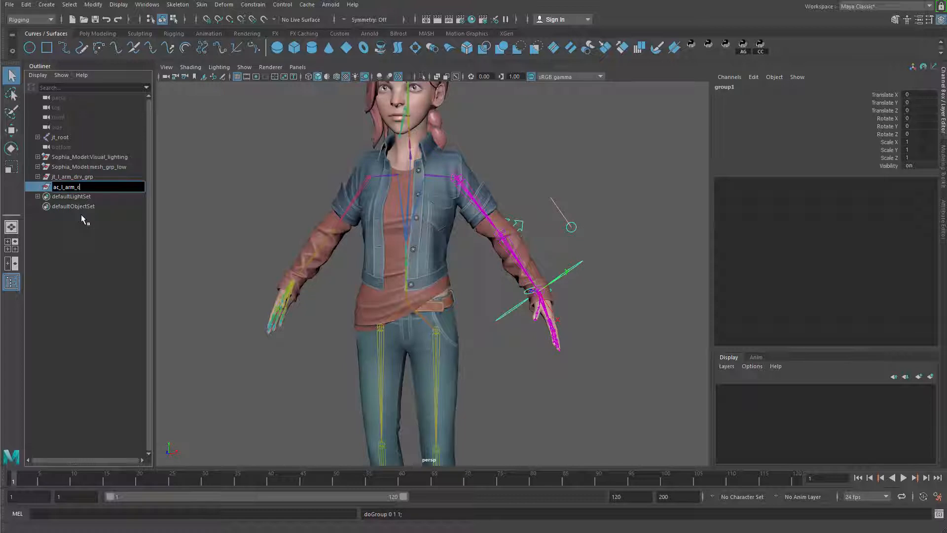
pyautogui.write('c_l_arm_grp')
pyautogui.press('Return')
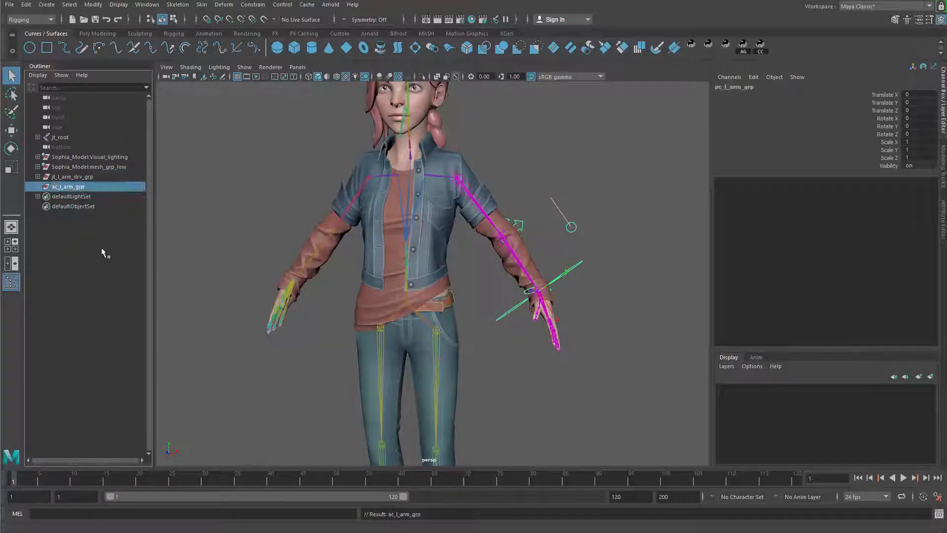
# Step: Group jt_l_arm_drv_grp and ac_l_arm_grp together and name the parent group l_arm_rig_grp
pyautogui.click(81, 177)
pyautogui.keyDown('ctrl'); pyautogui.click(79, 186); pyautogui.keyUp('ctrl')
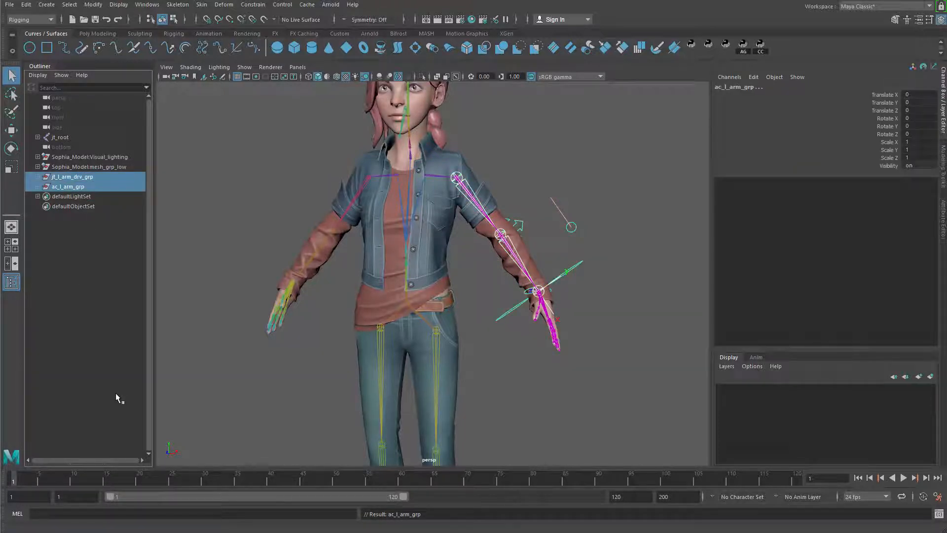
pyautogui.click(78, 176)
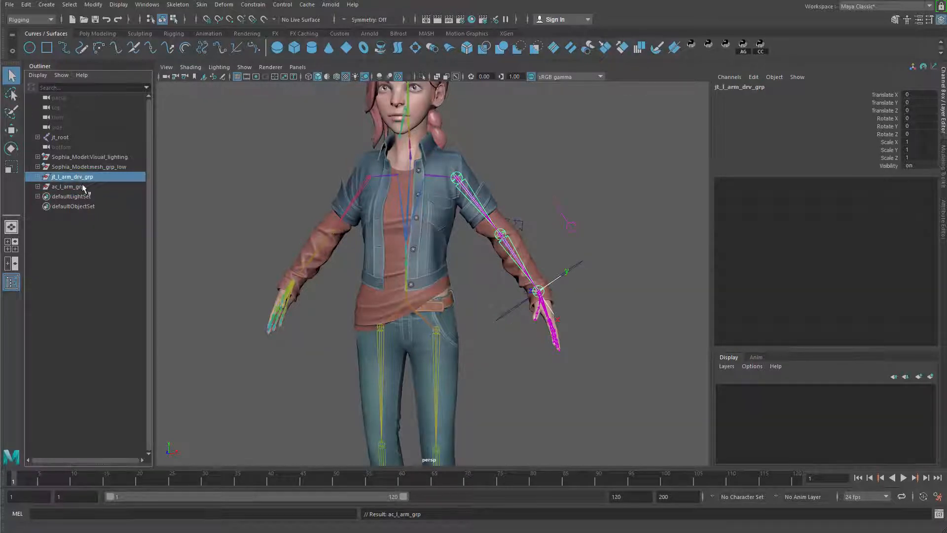
pyautogui.click(68, 188)
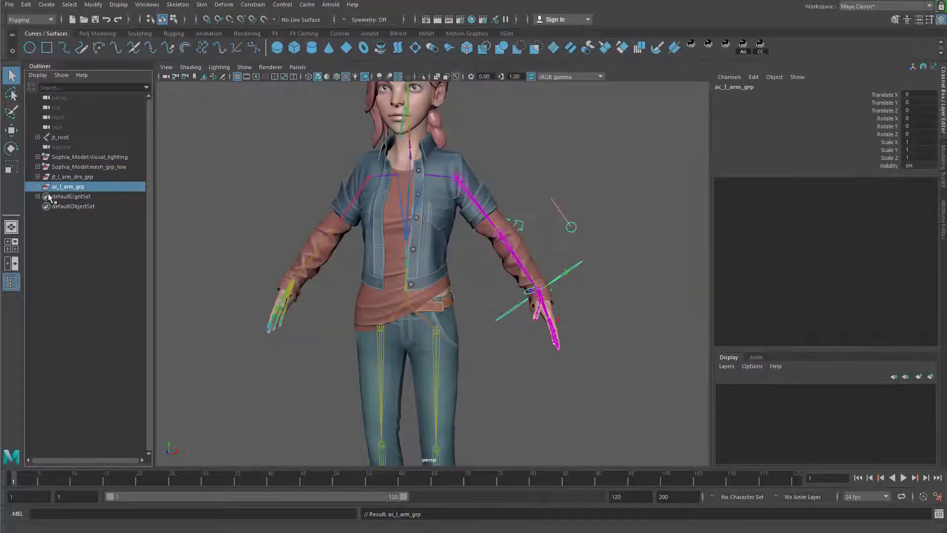
pyautogui.click(87, 233)
pyautogui.click(74, 176)
pyautogui.keyDown('ctrl'); pyautogui.click(69, 186); pyautogui.keyUp('ctrl')
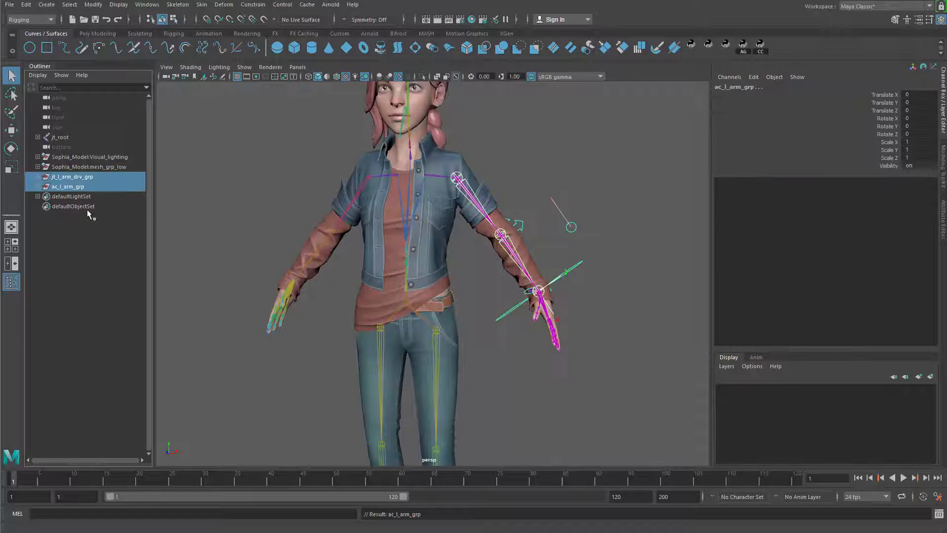
pyautogui.hotkey('ctrl', 'g')
pyautogui.doubleClick(74, 177)
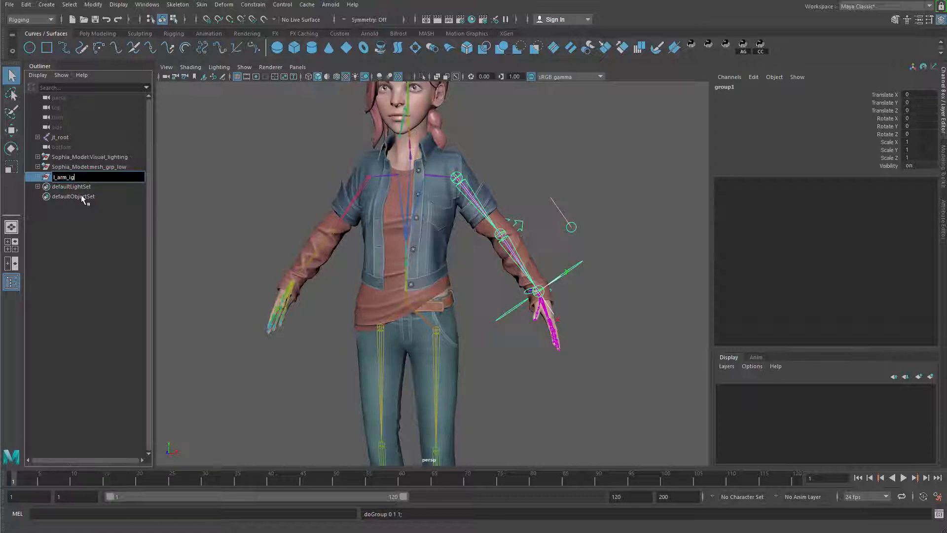
pyautogui.press('Return')
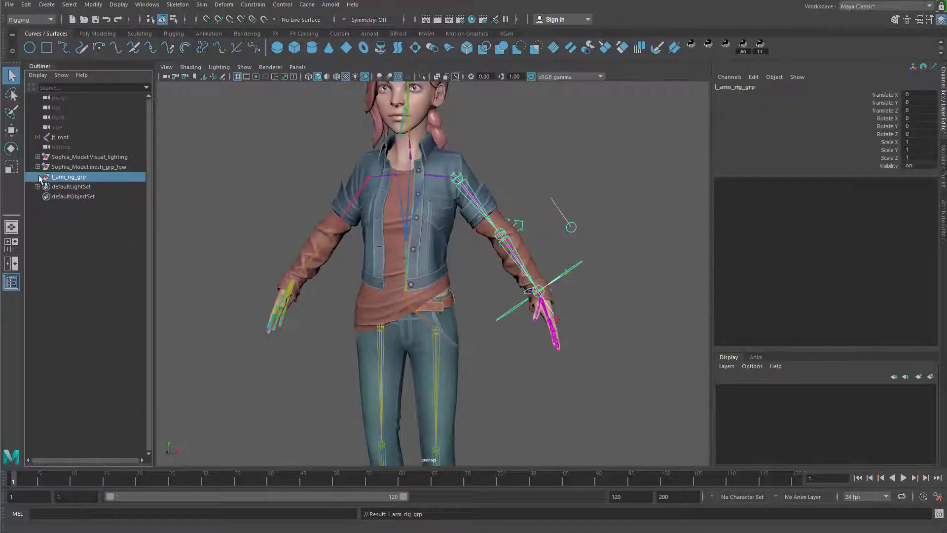
# Step: Expand l_arm_rig_grp together with its driver joint group and control group, and clear the selection
pyautogui.click(38, 177)
pyautogui.click(64, 187)
pyautogui.click(64, 197)
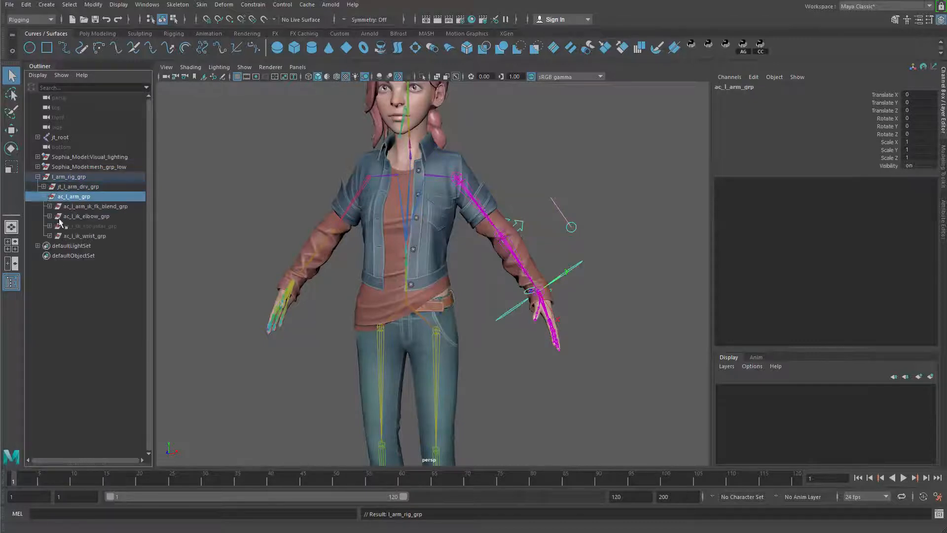
pyautogui.click(44, 186)
pyautogui.click(84, 323)
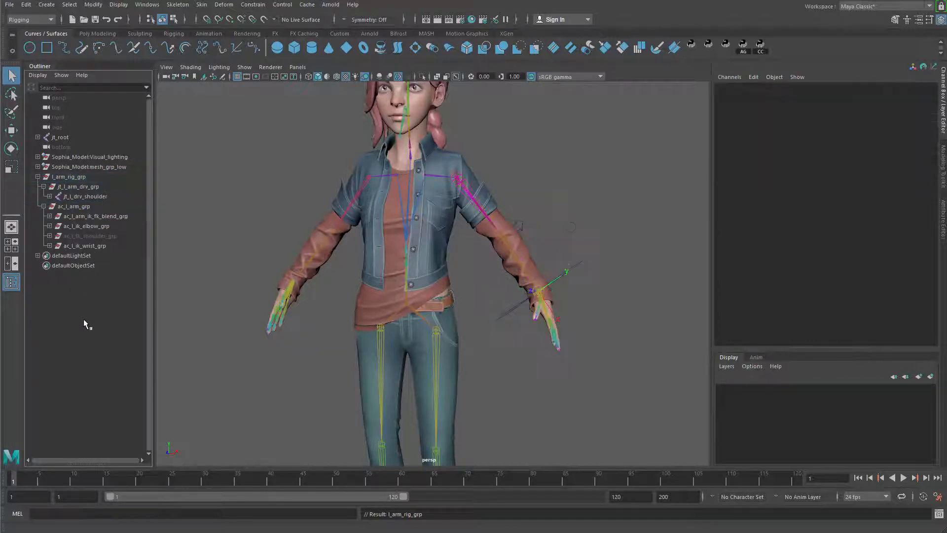
# Step: Group ac_l_ik_elbow_grp and ac_l_ik_wrist_grp inside ac_l_arm_grp and name the group ac_l_ik_grp
pyautogui.click(96, 236)
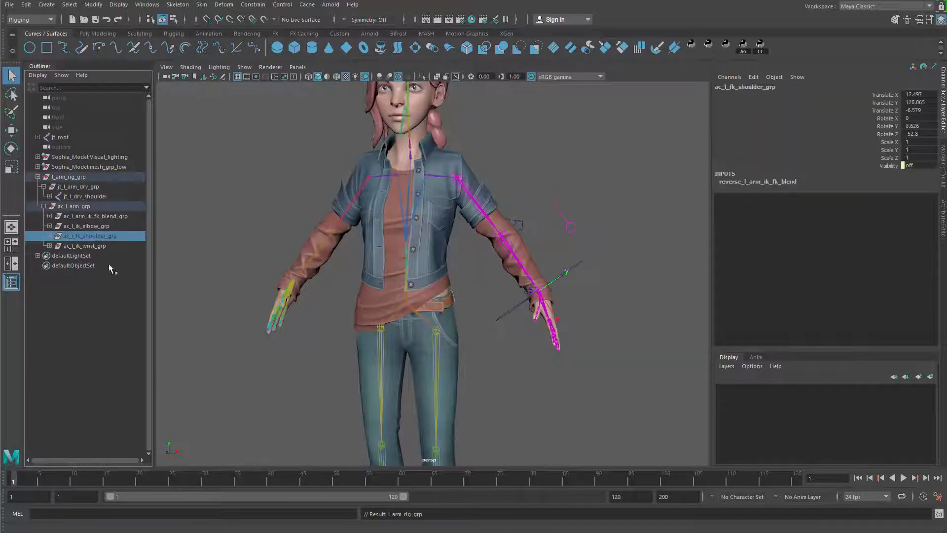
pyautogui.click(104, 246)
pyautogui.keyDown('ctrl'); pyautogui.click(105, 226); pyautogui.keyUp('ctrl')
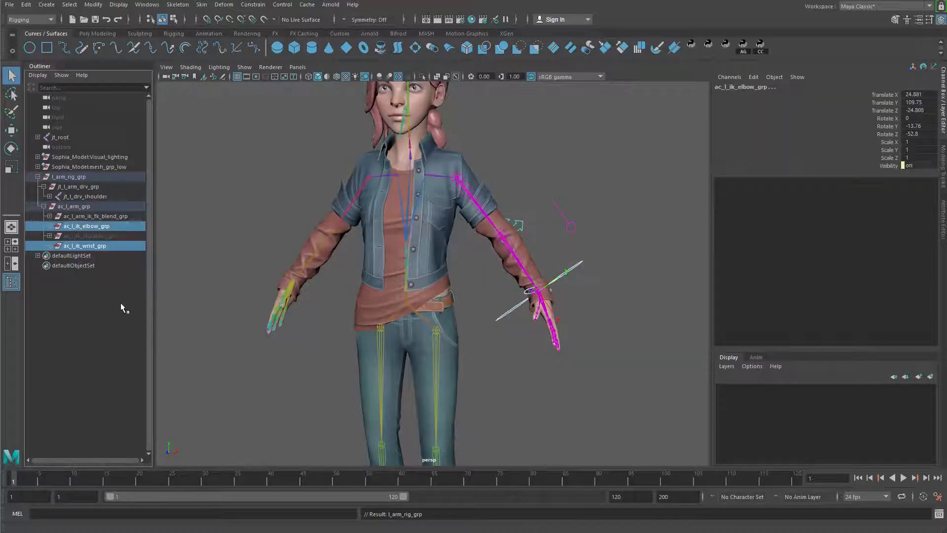
pyautogui.hotkey('ctrl', 'g')
pyautogui.doubleClick(87, 236)
pyautogui.write('ac_l_')
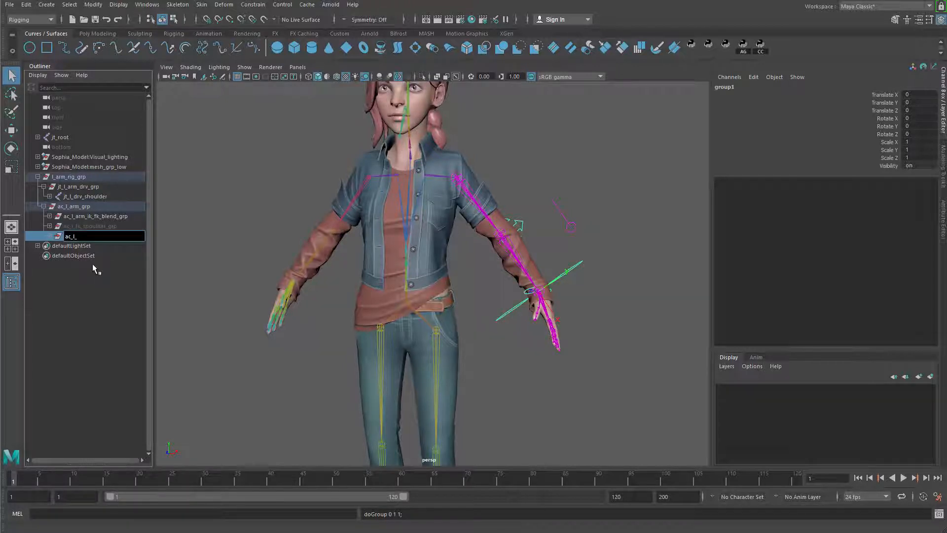
pyautogui.write('ik_grop')
pyautogui.press('Return')
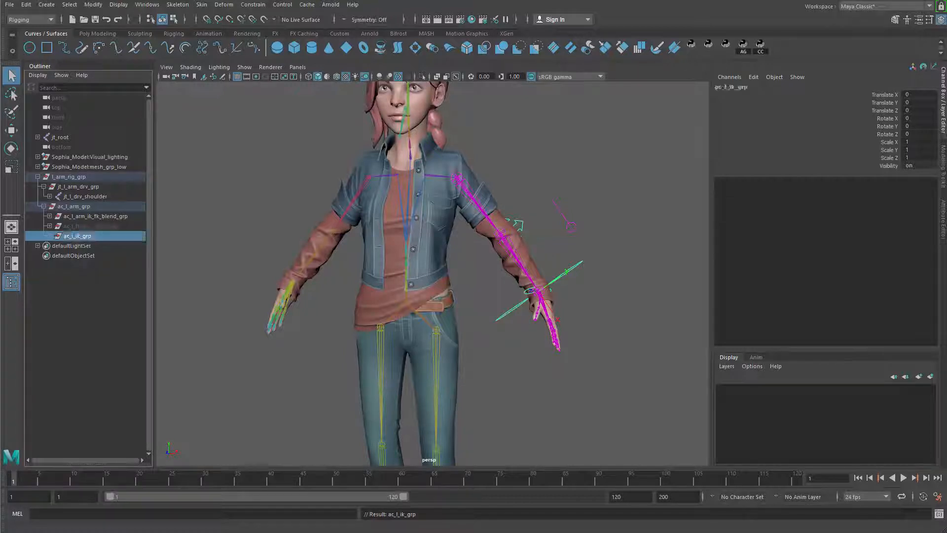
# Step: Check the contents of the nested groups in the left arm rig hierarchy, from ac_l_ik_grp up to l_arm_rig_grp
pyautogui.click(93, 264)
pyautogui.click(77, 236)
pyautogui.click(78, 217)
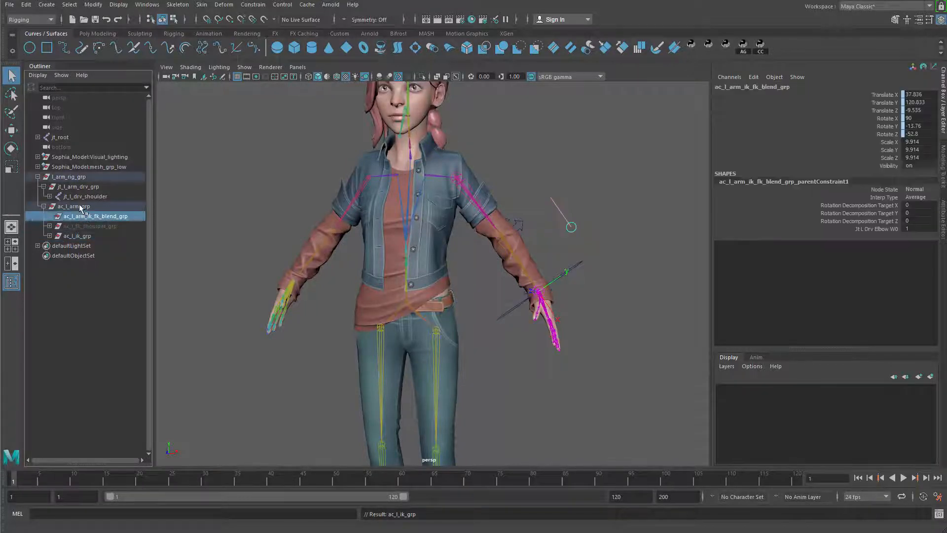
pyautogui.click(78, 205)
pyautogui.click(79, 195)
pyautogui.click(75, 177)
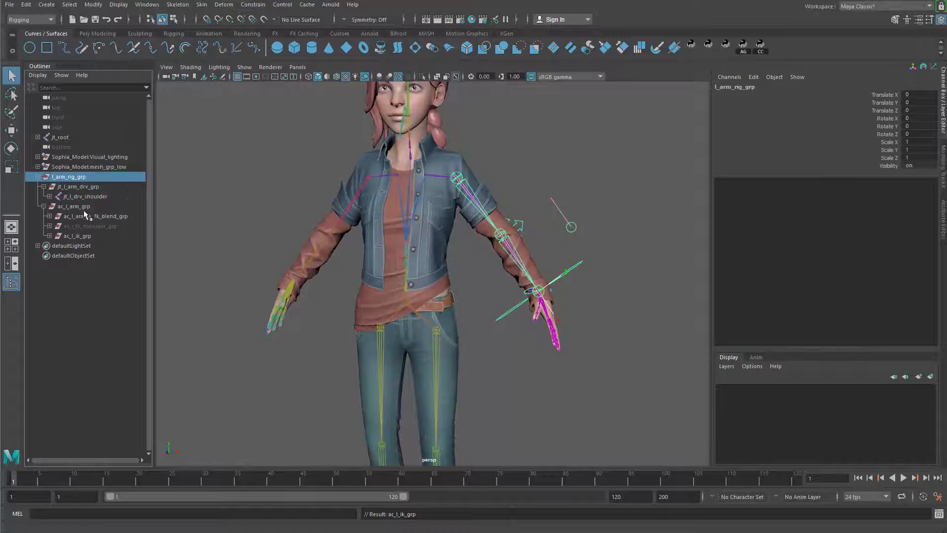
pyautogui.click(89, 278)
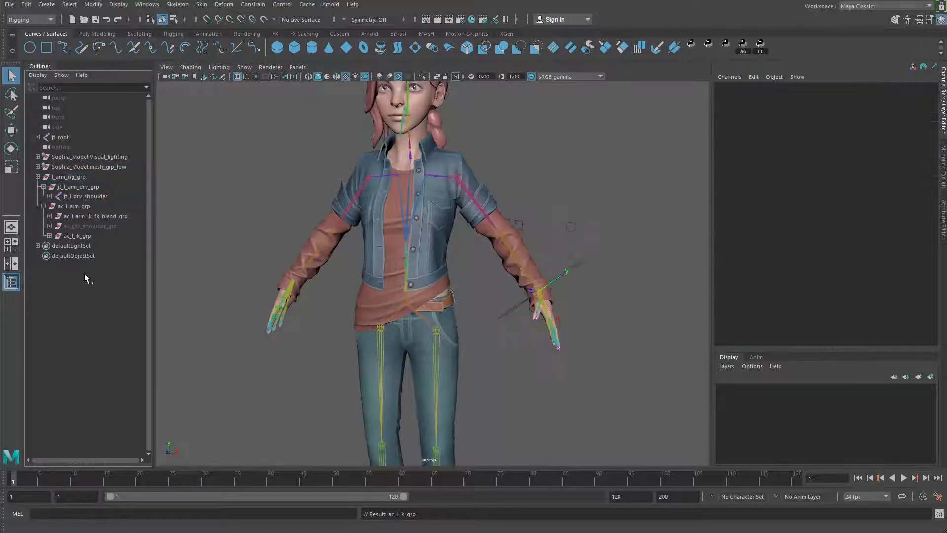
# Step: Collapse the entire left arm rig hierarchy and select l_arm_rig_grp
pyautogui.click(44, 206)
pyautogui.click(44, 187)
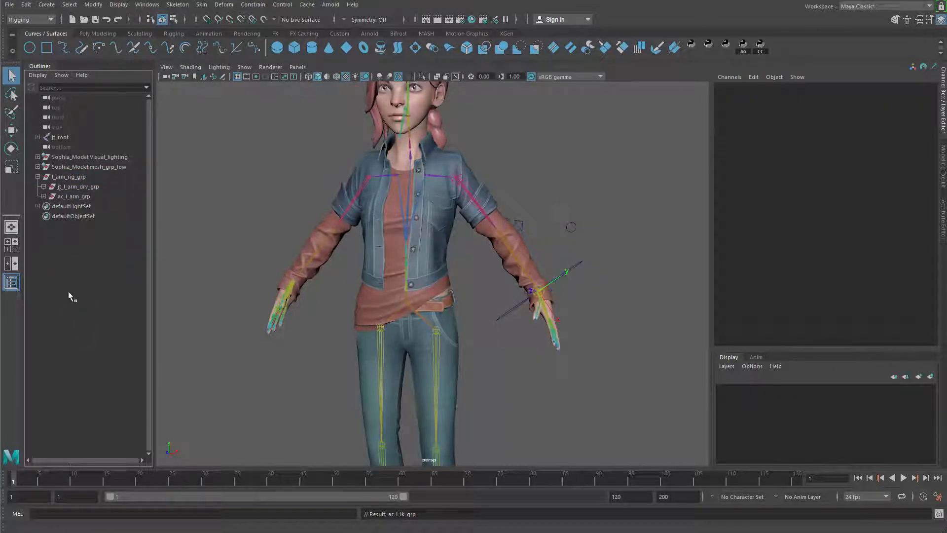
pyautogui.click(68, 177)
pyautogui.click(38, 176)
pyautogui.click(64, 202)
pyautogui.click(62, 177)
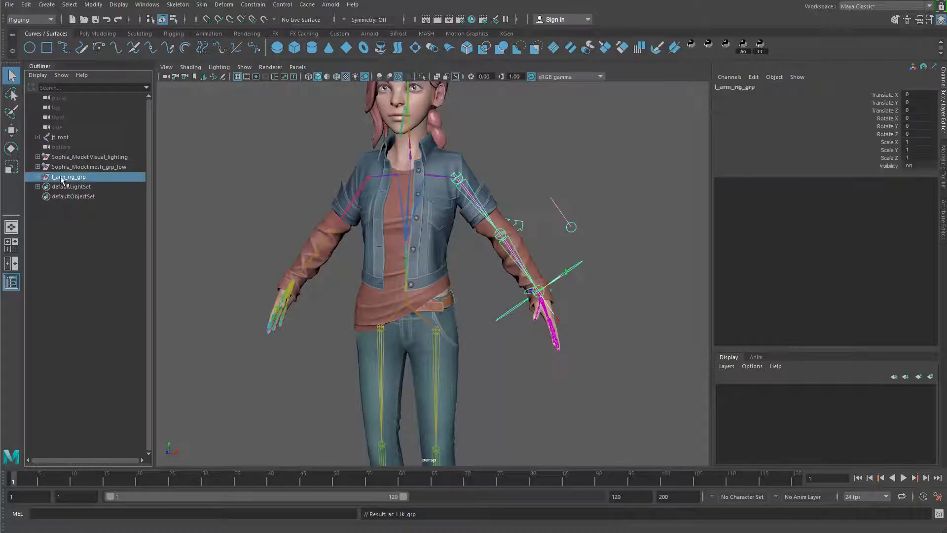
# Step: Group the jt_root skeleton, name the group jt_deformation_grp and clear the selection
pyautogui.keyDown('alt'); pyautogui.moveTo(314, 282); pyautogui.dragTo(275, 314); pyautogui.keyUp('alt')
pyautogui.keyDown('alt'); pyautogui.moveTo(246, 208); pyautogui.dragTo(288, 198); pyautogui.keyUp('alt')
pyautogui.click(69, 134)
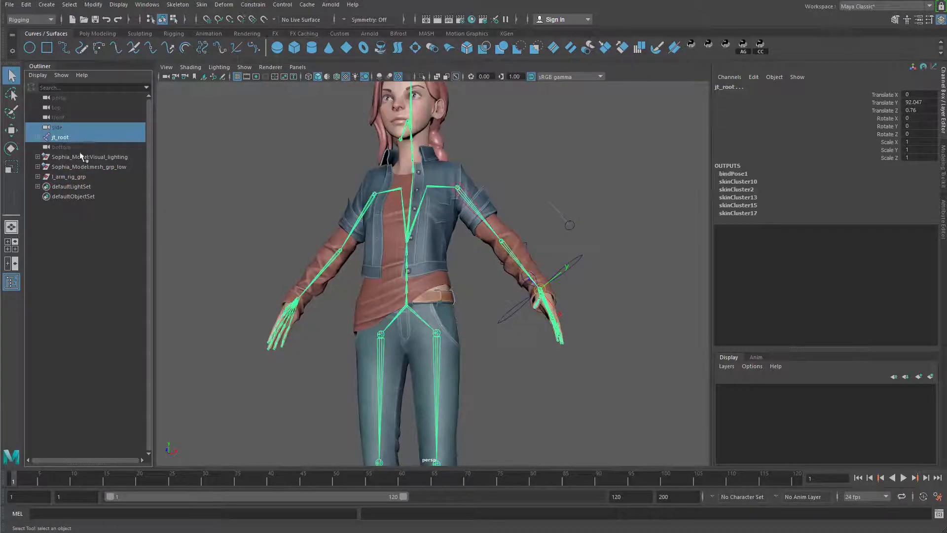
pyautogui.hotkey('ctrl', 'g')
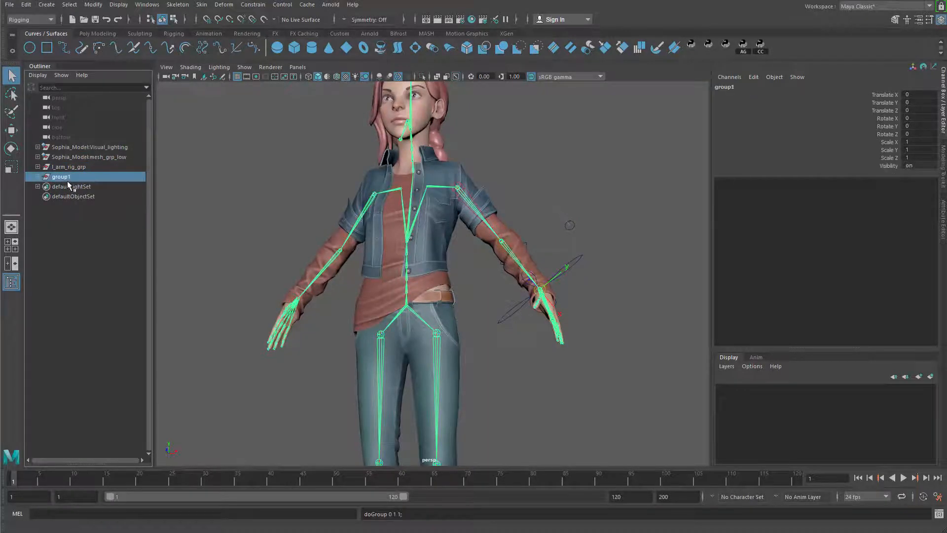
pyautogui.doubleClick(69, 179)
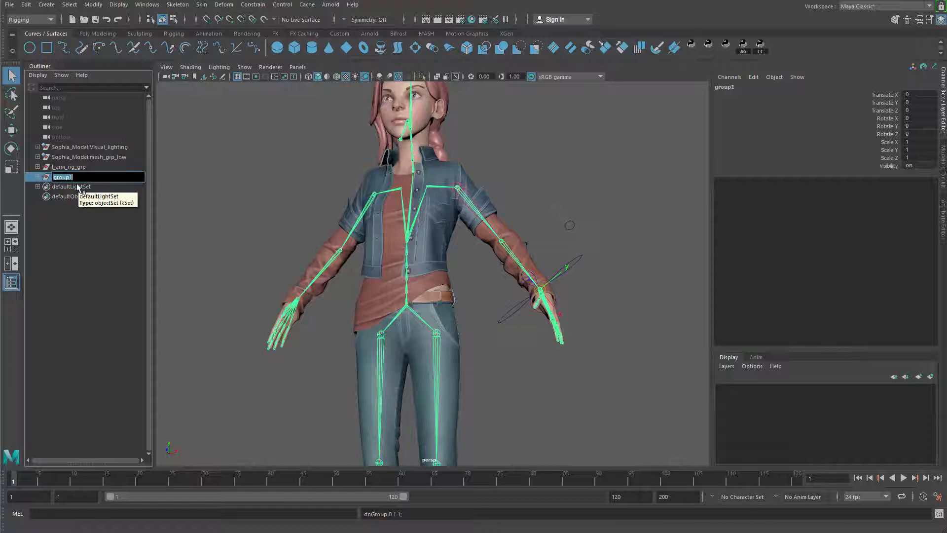
pyautogui.write('jt_deformation_grp')
pyautogui.press('Return')
pyautogui.click(94, 209)
# Step: Group jt_deformation_grp and l_arm_rig_grp together and start renaming the new parent group with "Sp"
pyautogui.click(89, 174)
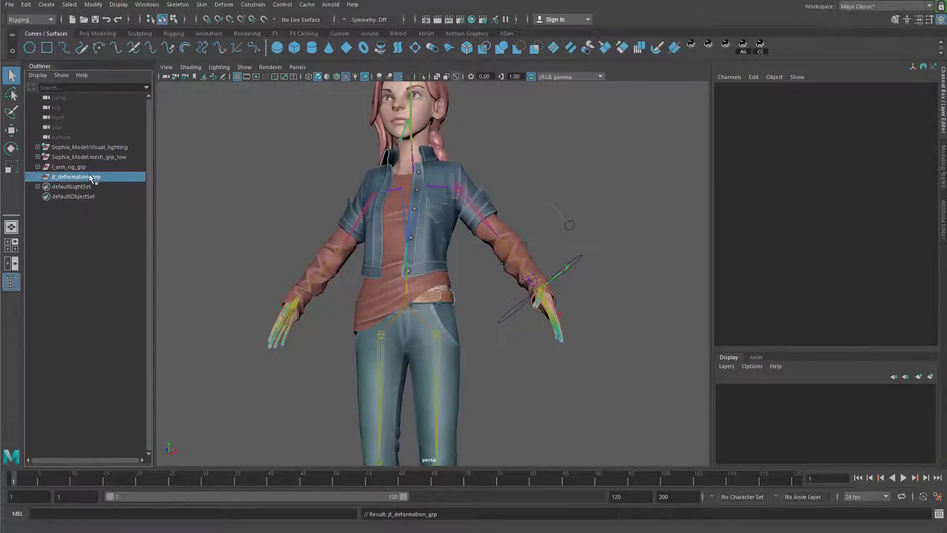
pyautogui.keyDown('shift'); pyautogui.click(89, 168); pyautogui.keyUp('shift')
pyautogui.hotkey('ctrl', 'g')
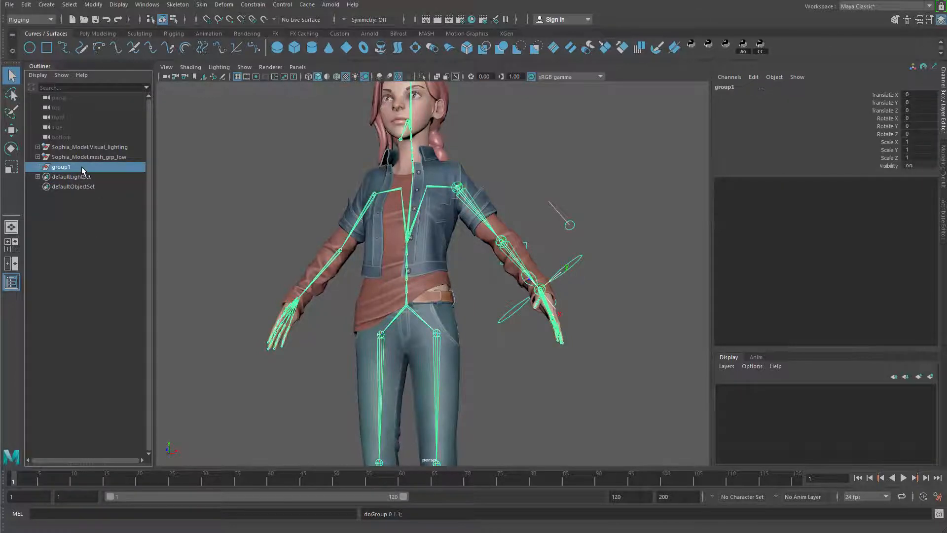
pyautogui.doubleClick(87, 171)
pyautogui.write('Sp')
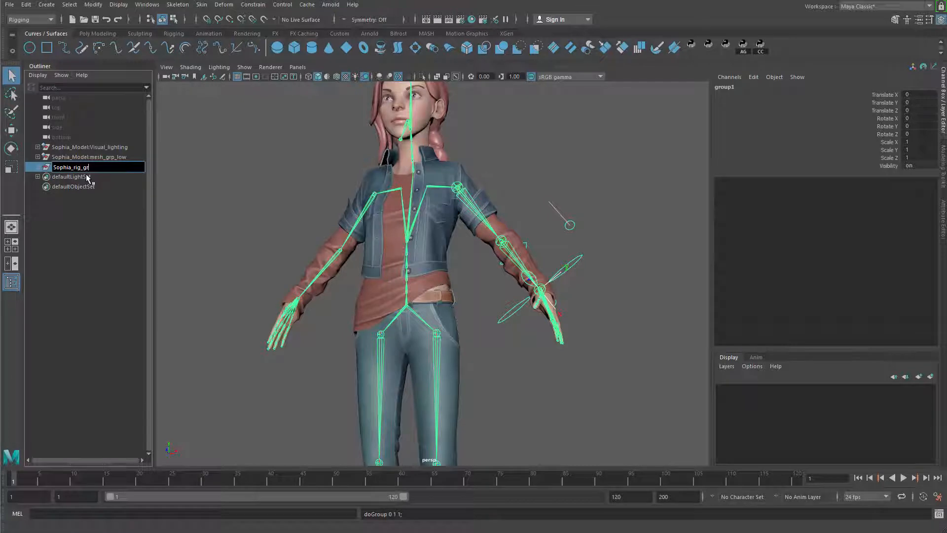
# Step: Name the new parent group Sophia_rig_grp and clear the selection
pyautogui.write('ophia_rig_grp')
pyautogui.press('Return')
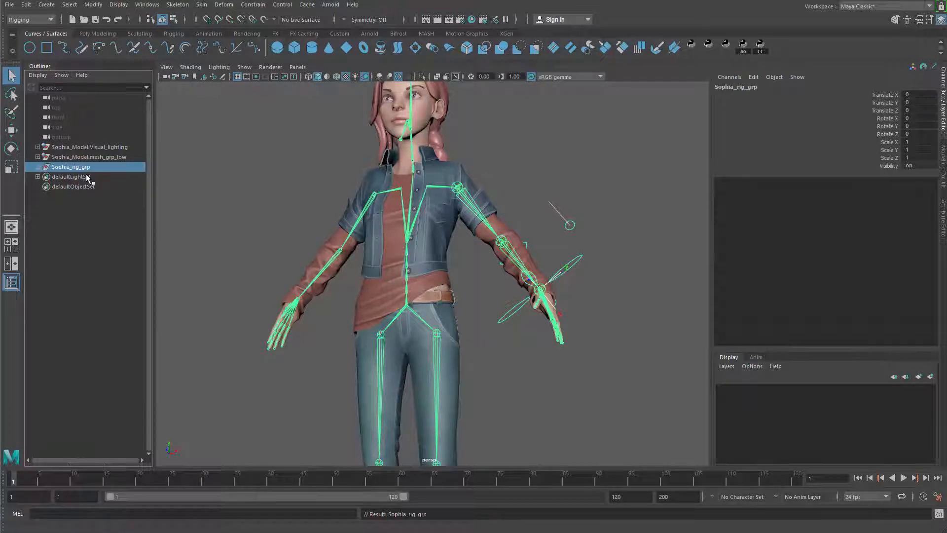
pyautogui.click(79, 241)
# Step: Expand Sophia_rig_grp and check which parts of the rig jt_deformation_grp and l_arm_rig_grp contain
pyautogui.click(67, 167)
pyautogui.click(38, 166)
pyautogui.click(61, 268)
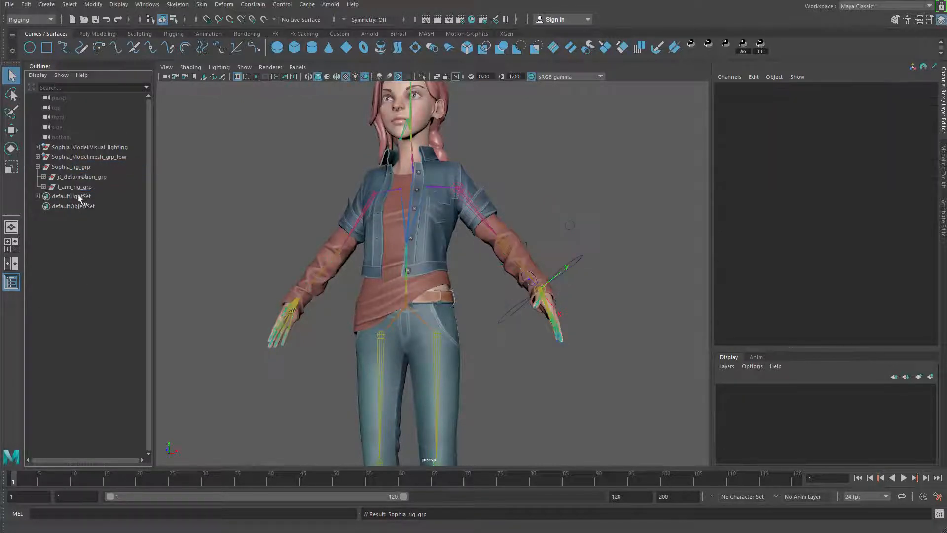
pyautogui.click(78, 177)
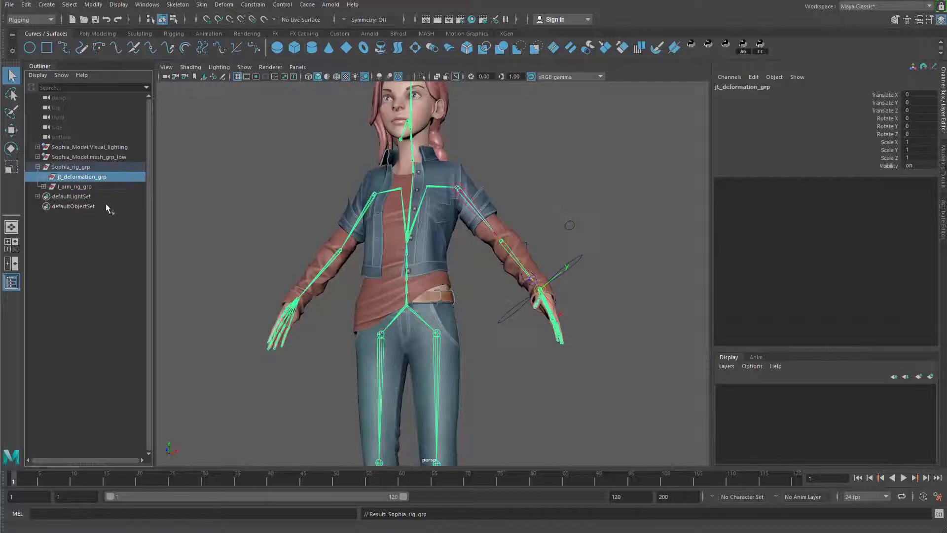
pyautogui.click(77, 187)
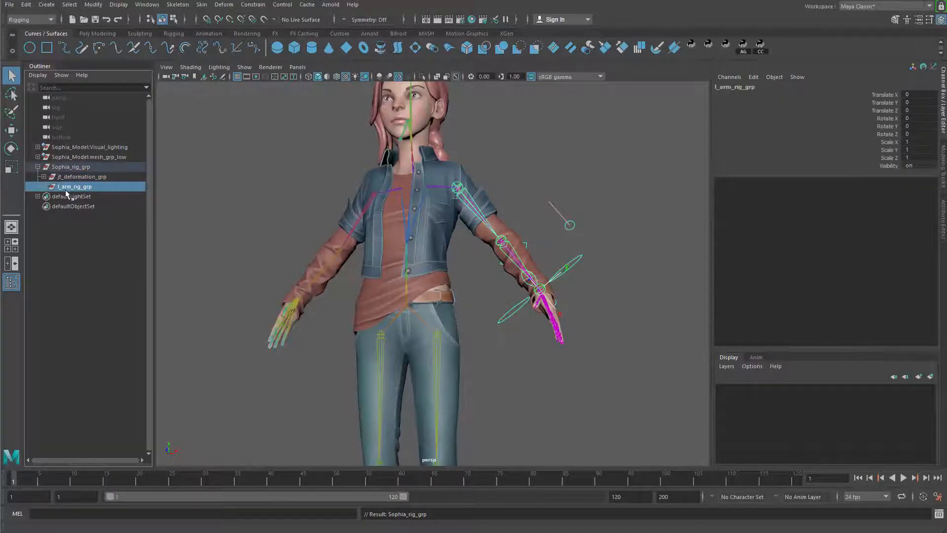
pyautogui.click(96, 248)
pyautogui.click(86, 187)
pyautogui.click(101, 276)
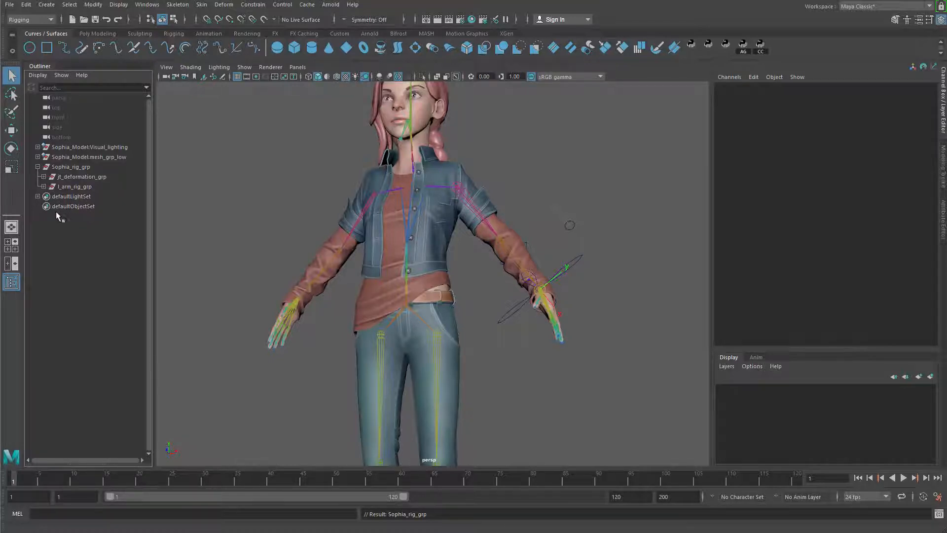
# Step: Check the subgroups inside l_arm_rig_grp and ac_l_arm_grp, and collapse the hierarchy back to Sophia_rig_grp
pyautogui.click(44, 187)
pyautogui.click(49, 206)
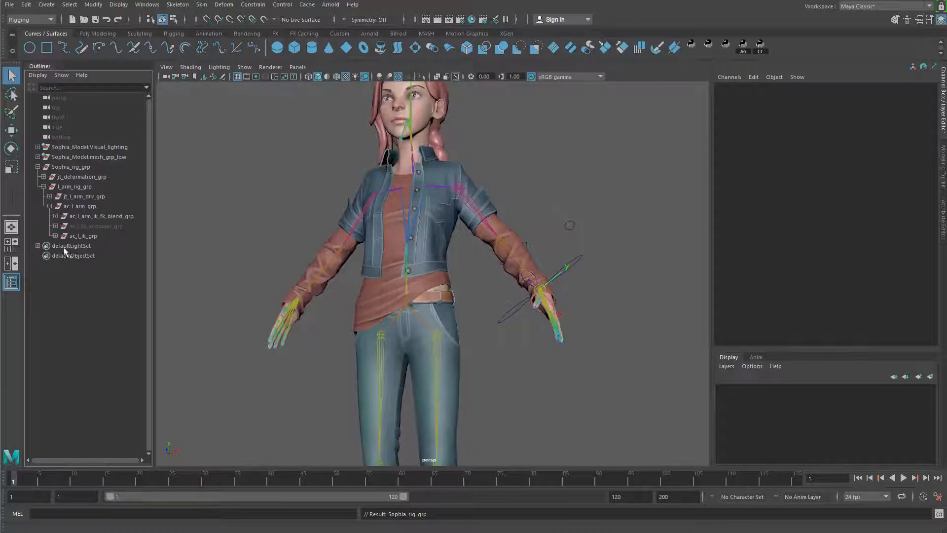
pyautogui.click(50, 206)
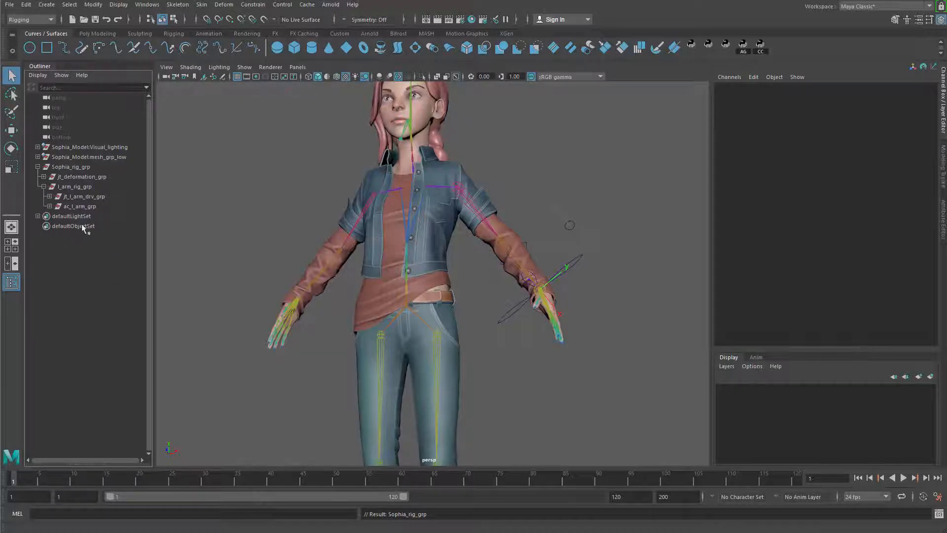
pyautogui.click(43, 186)
pyautogui.click(37, 167)
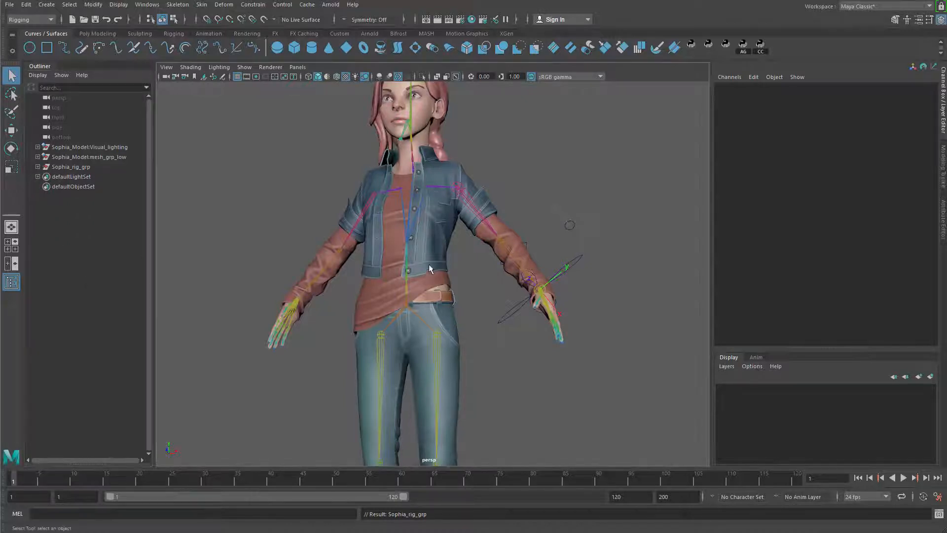
# Step: Select and expand Sophia_rig_grp and examine its joints and controls on the character
pyautogui.scroll(-5, 429, 269)
pyautogui.keyDown('alt'); pyautogui.moveTo(408, 215); pyautogui.dragTo(375, 334); pyautogui.keyUp('alt')
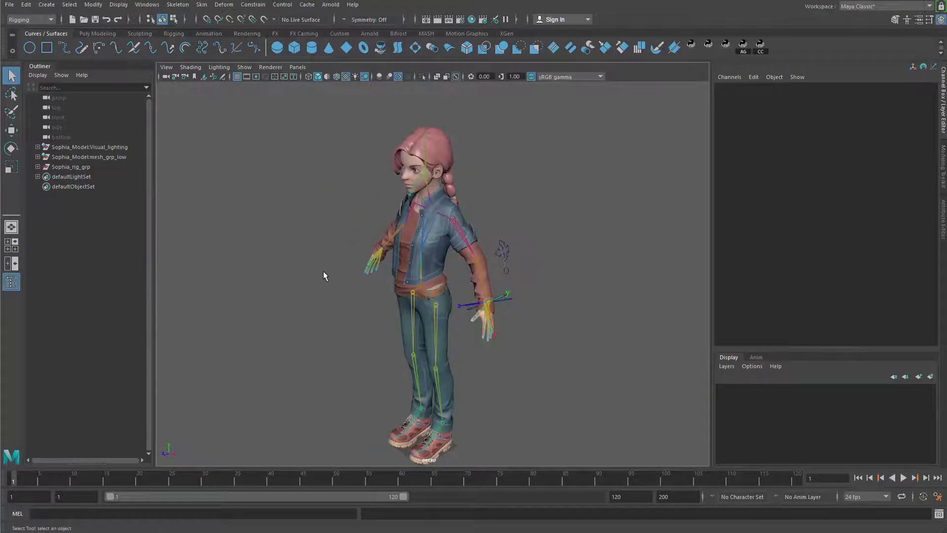
pyautogui.scroll(3, 323, 271)
pyautogui.scroll(3, 341, 299)
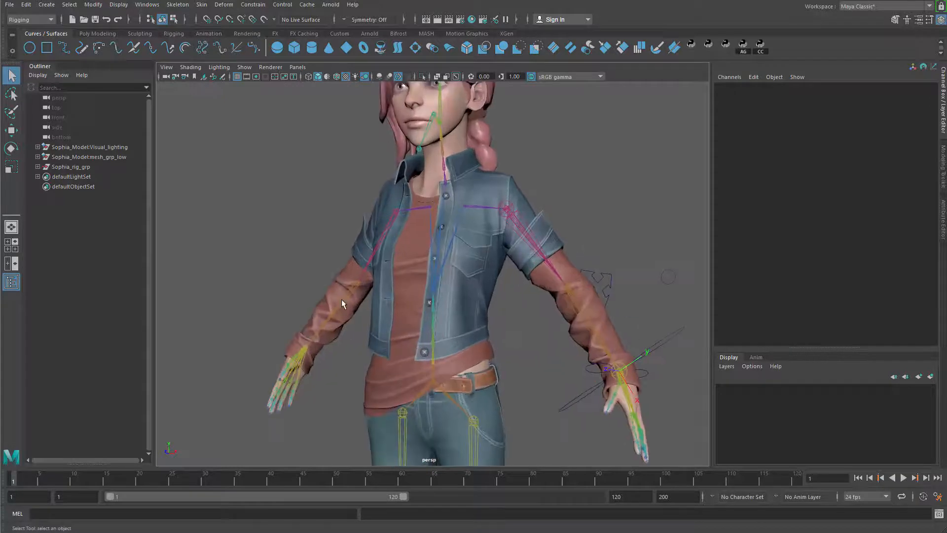
pyautogui.click(69, 166)
pyautogui.click(37, 167)
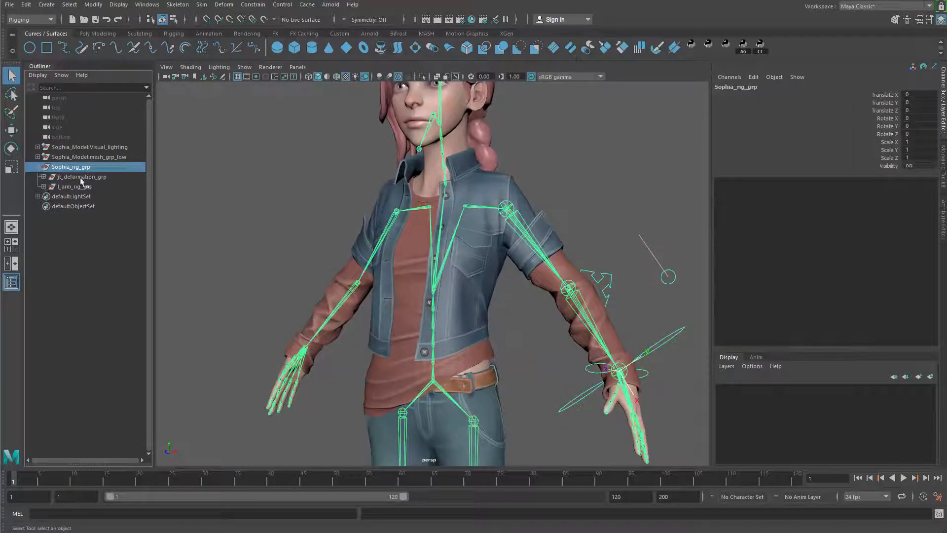
pyautogui.keyDown('alt'); pyautogui.moveTo(486, 384); pyautogui.dragTo(438, 339, button='middle'); pyautogui.keyUp('alt')
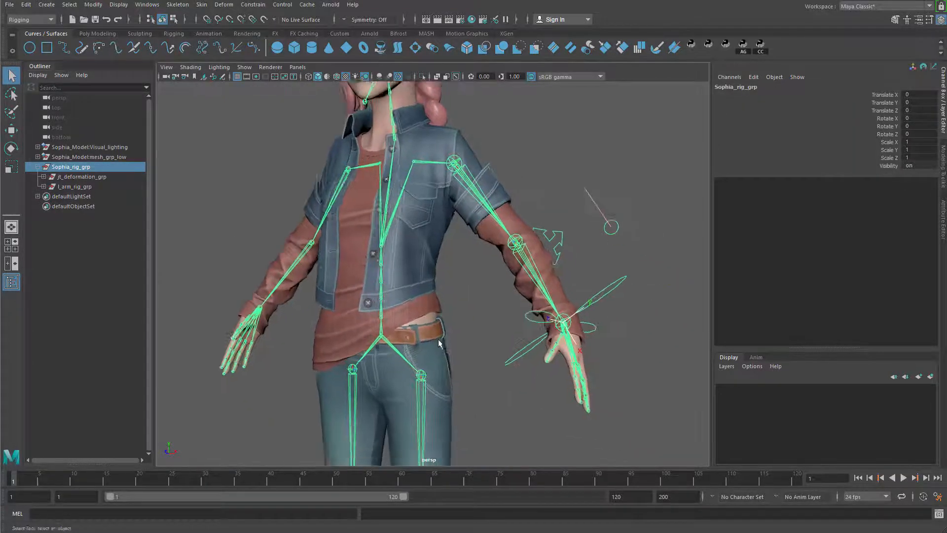
pyautogui.keyDown('alt'); pyautogui.moveTo(438, 339); pyautogui.dragTo(486, 375); pyautogui.keyUp('alt')
pyautogui.scroll(3, 467, 354)
pyautogui.scroll(2, 467, 355)
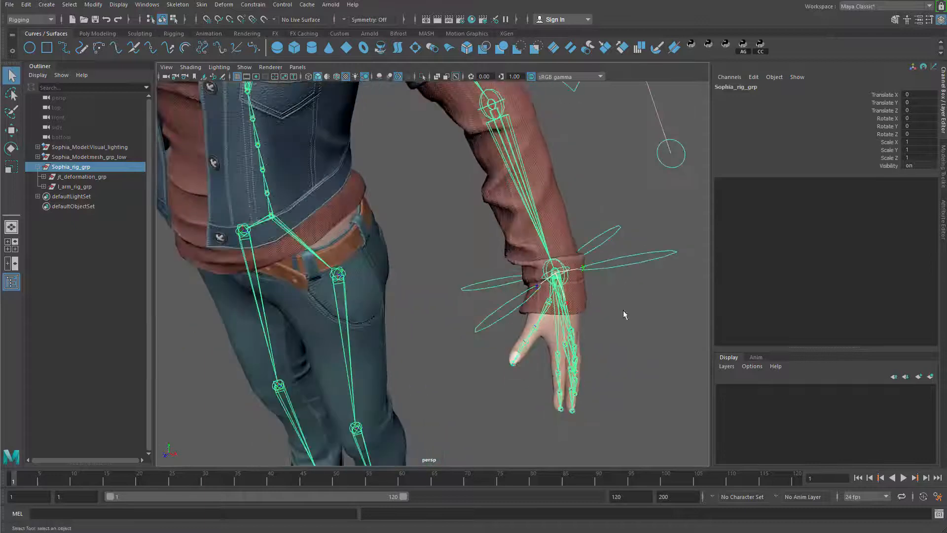
# Step: Select the ac_l_ik_wrist control and check its place in the hierarchy and around the left wrist
pyautogui.click(625, 308)
pyautogui.click(651, 259)
pyautogui.keyDown('alt'); pyautogui.moveTo(594, 324); pyautogui.dragTo(433, 328); pyautogui.keyUp('alt')
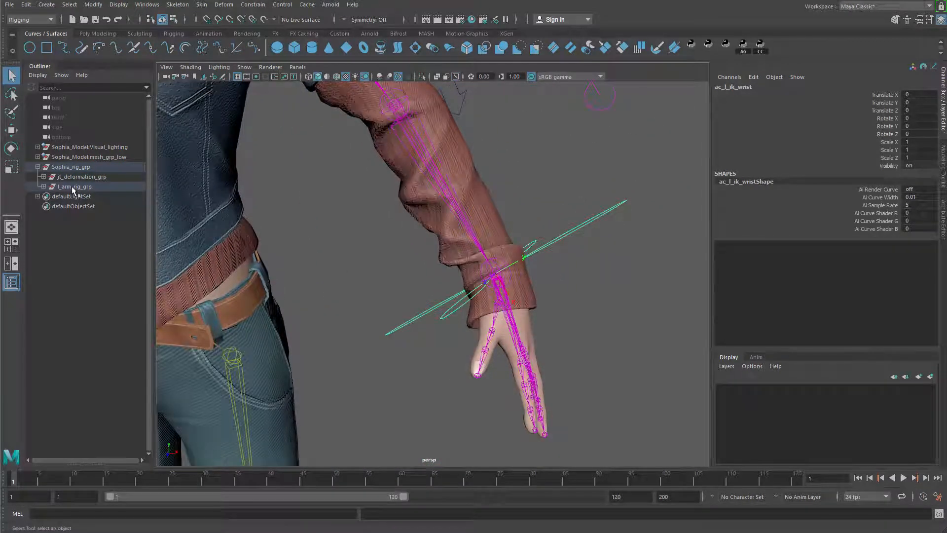
pyautogui.click(43, 187)
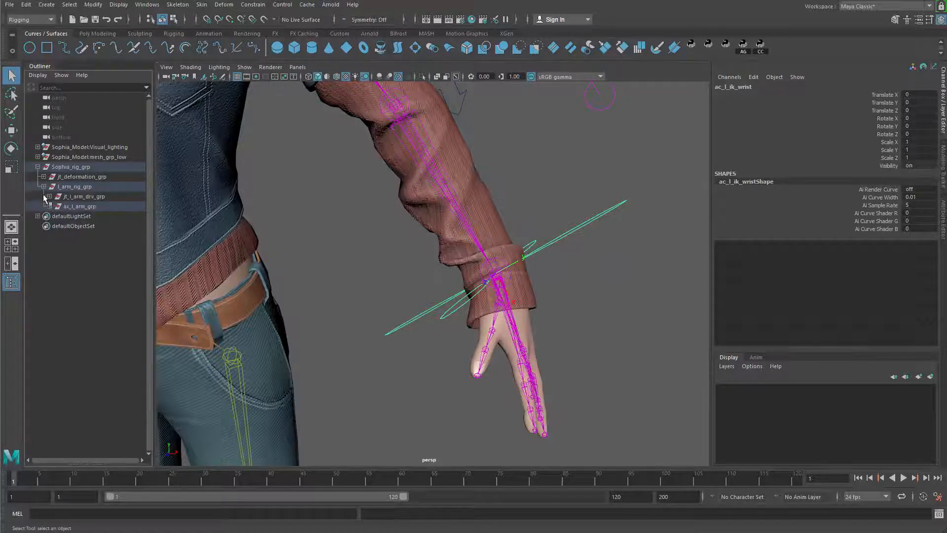
pyautogui.click(43, 187)
pyautogui.keyDown('alt'); pyautogui.moveTo(521, 371); pyautogui.dragTo(471, 352, button='right'); pyautogui.keyUp('alt')
pyautogui.keyDown('alt'); pyautogui.moveTo(471, 352); pyautogui.dragTo(510, 341); pyautogui.keyUp('alt')
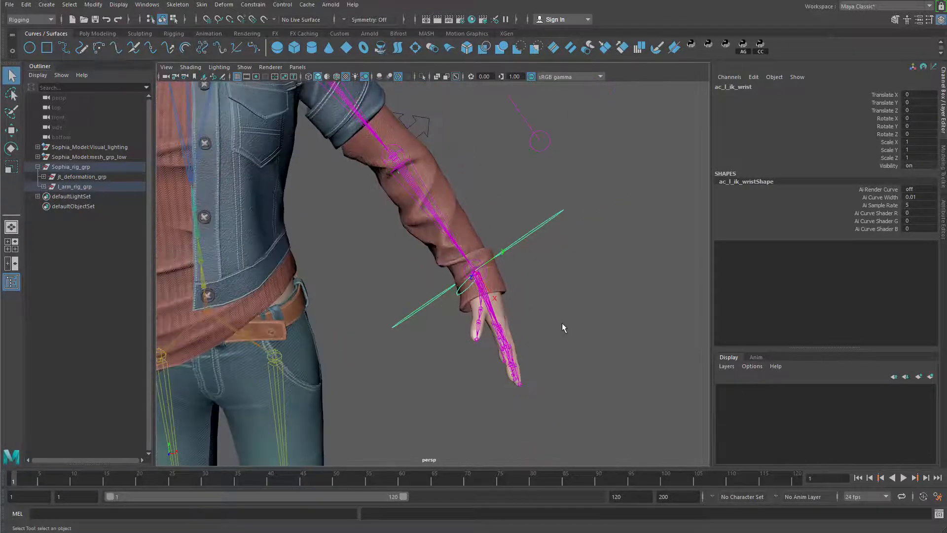
# Step: Compare Sophia_Model:mesh_grp_low with Sophia_rig_grp by selecting each, and collapse the rig group
pyautogui.click(566, 324)
pyautogui.keyDown('alt'); pyautogui.moveTo(567, 325); pyautogui.dragTo(571, 229); pyautogui.keyUp('alt')
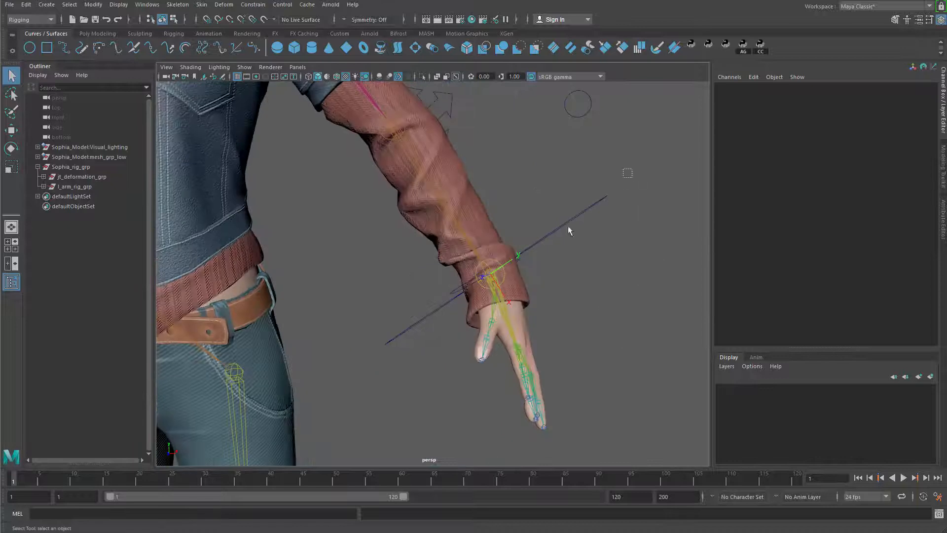
pyautogui.moveTo(631, 157); pyautogui.dragTo(583, 229)
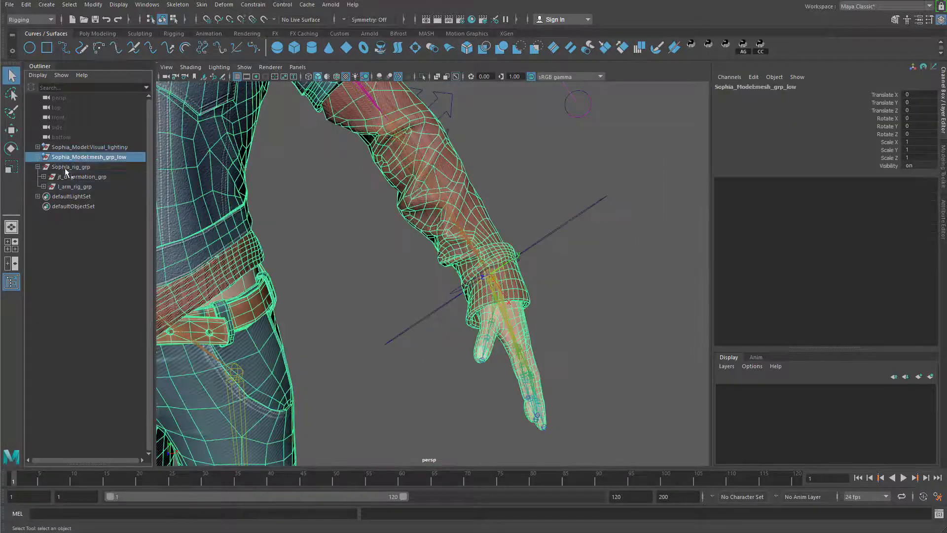
pyautogui.click(67, 167)
pyautogui.click(38, 168)
pyautogui.keyDown('alt'); pyautogui.moveTo(357, 222); pyautogui.dragTo(351, 257, button='middle'); pyautogui.keyUp('alt')
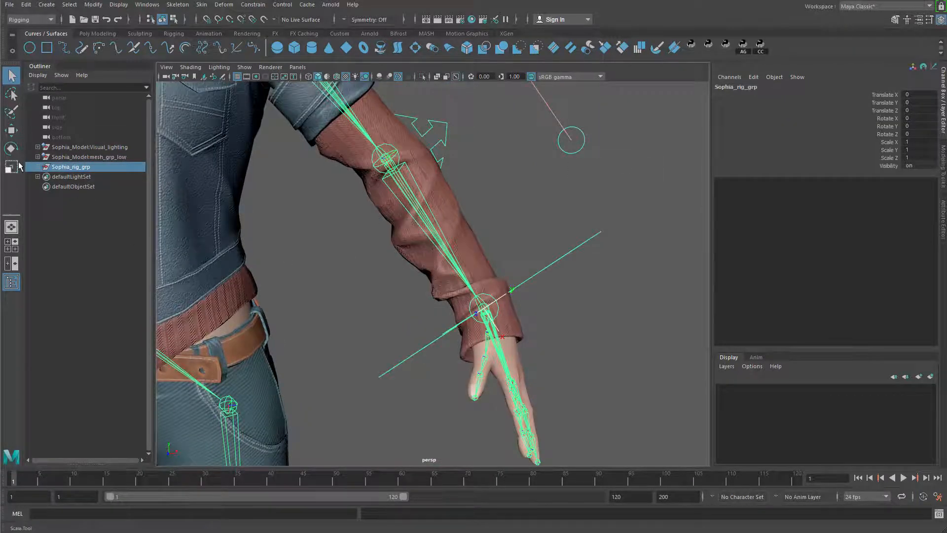
# Step: Expand Sophia_rig_grp and hide l_arm_rig_grp
pyautogui.click(38, 167)
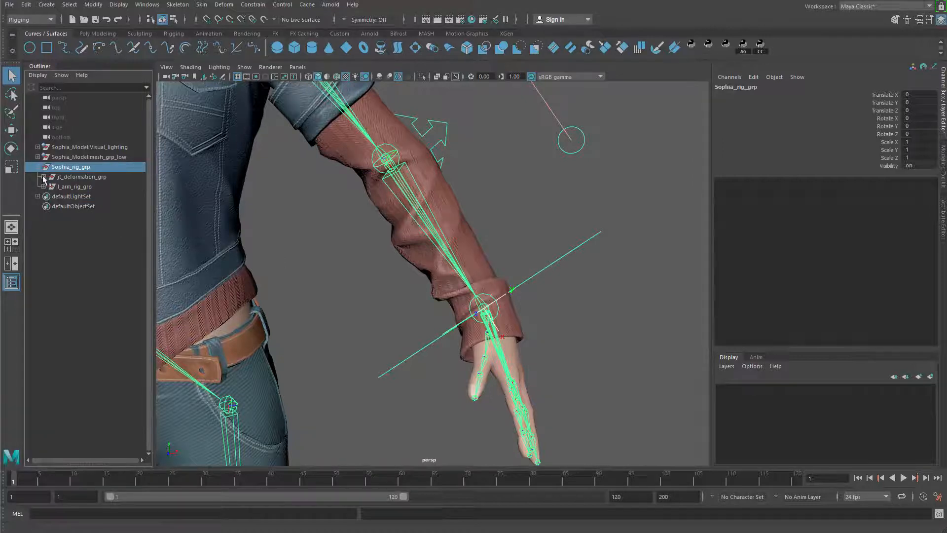
pyautogui.click(74, 186)
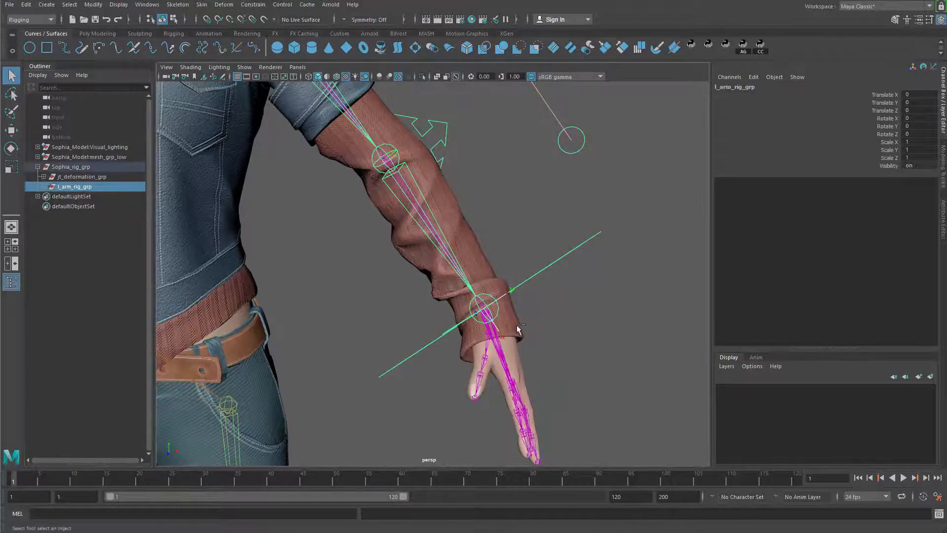
pyautogui.hotkey('ctrl', 'h')
# Step: Examine the deformation skeleton from several angles, ending on the left hand's finger joints
pyautogui.scroll(-5, 443, 233)
pyautogui.keyDown('alt'); pyautogui.moveTo(443, 233); pyautogui.dragTo(444, 296, button='middle'); pyautogui.keyUp('alt')
pyautogui.keyDown('alt'); pyautogui.moveTo(444, 296); pyautogui.dragTo(371, 284); pyautogui.keyUp('alt')
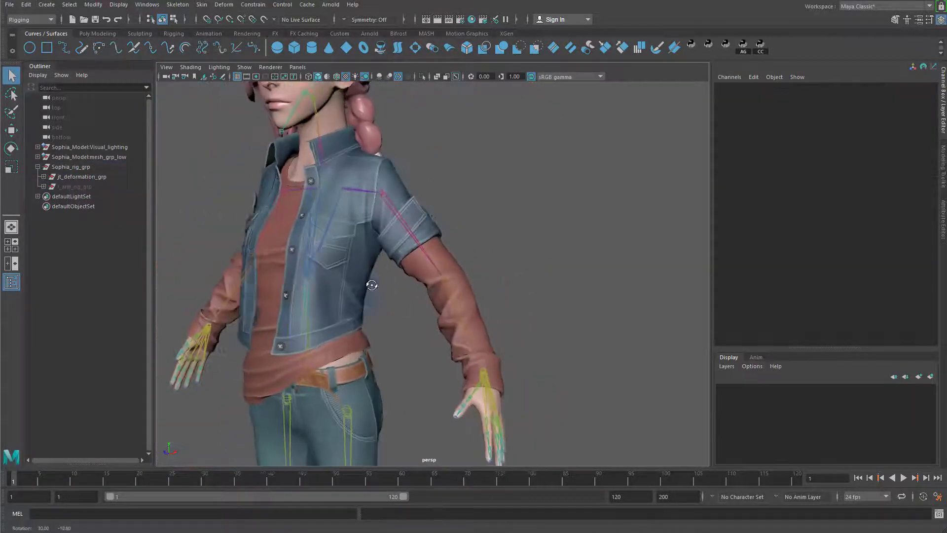
pyautogui.keyDown('alt'); pyautogui.moveTo(371, 284); pyautogui.dragTo(435, 354, button='middle'); pyautogui.keyUp('alt')
pyautogui.keyDown('alt'); pyautogui.moveTo(406, 299); pyautogui.dragTo(417, 291); pyautogui.keyUp('alt')
pyautogui.keyDown('alt'); pyautogui.moveTo(416, 291); pyautogui.dragTo(420, 236, button='middle'); pyautogui.keyUp('alt')
pyautogui.keyDown('alt'); pyautogui.moveTo(450, 317); pyautogui.dragTo(465, 327); pyautogui.keyUp('alt')
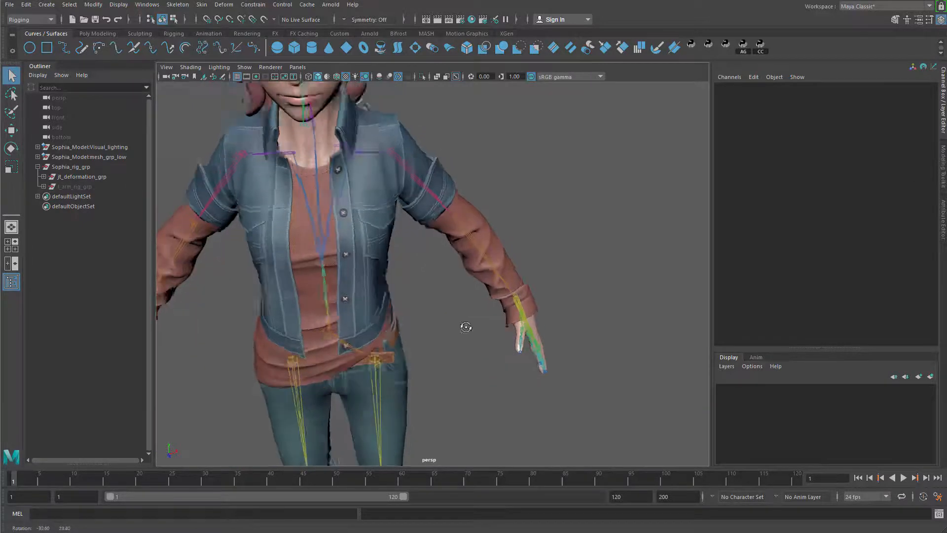
pyautogui.keyDown('alt'); pyautogui.moveTo(473, 350); pyautogui.dragTo(475, 317, button='middle'); pyautogui.keyUp('alt')
pyautogui.scroll(2, 474, 318)
pyautogui.keyDown('alt'); pyautogui.moveTo(475, 318); pyautogui.dragTo(439, 317); pyautogui.keyUp('alt')
pyautogui.keyDown('alt'); pyautogui.moveTo(593, 312); pyautogui.dragTo(498, 334); pyautogui.keyUp('alt')
pyautogui.keyDown('alt'); pyautogui.moveTo(499, 334); pyautogui.dragTo(465, 269, button='middle'); pyautogui.keyUp('alt')
pyautogui.keyDown('alt'); pyautogui.moveTo(465, 269); pyautogui.dragTo(514, 332, button='right'); pyautogui.keyUp('alt')
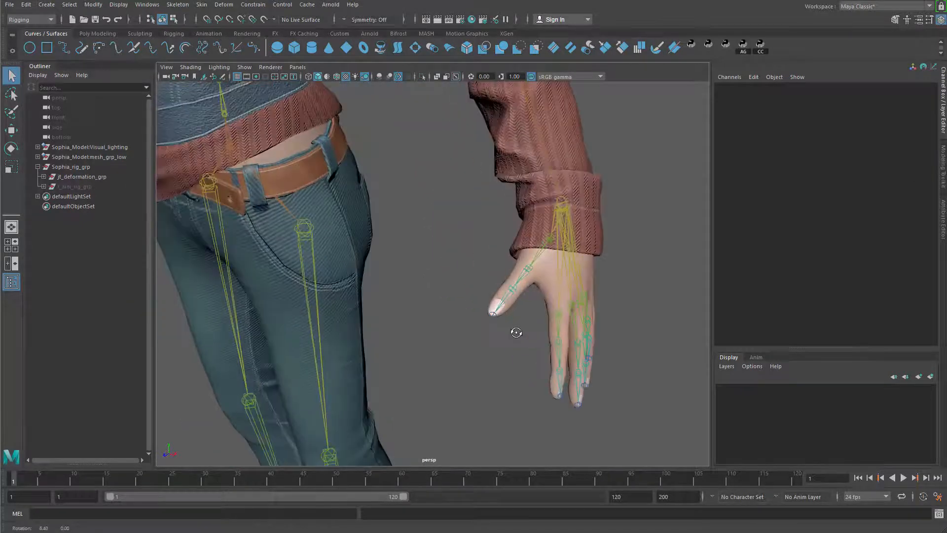
pyautogui.keyDown('alt'); pyautogui.moveTo(514, 332); pyautogui.dragTo(486, 329); pyautogui.keyUp('alt')
pyautogui.keyDown('alt'); pyautogui.moveTo(486, 329); pyautogui.dragTo(520, 277, button='middle'); pyautogui.keyUp('alt')
pyautogui.keyDown('alt'); pyautogui.moveTo(520, 277); pyautogui.dragTo(539, 282, button='right'); pyautogui.keyUp('alt')
pyautogui.keyDown('alt'); pyautogui.moveTo(538, 282); pyautogui.dragTo(539, 187); pyautogui.keyUp('alt')
# Step: Select the first joints of the left thumb, index, middle, ring and pinky fingers to review their chains
pyautogui.click(542, 186)
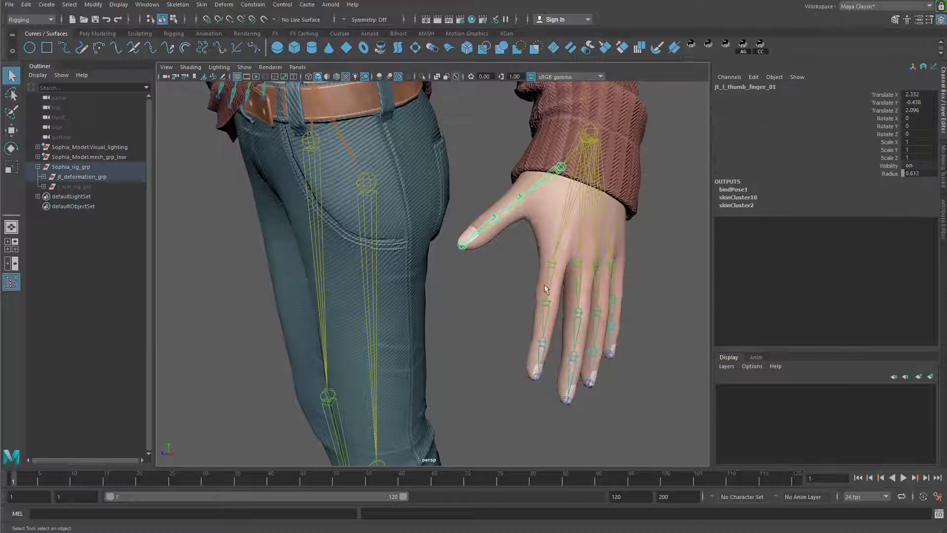
pyautogui.keyDown('shift'); pyautogui.click(545, 282); pyautogui.keyUp('shift')
pyautogui.keyDown('shift'); pyautogui.click(583, 283); pyautogui.keyUp('shift')
pyautogui.keyDown('shift'); pyautogui.click(597, 278); pyautogui.keyUp('shift')
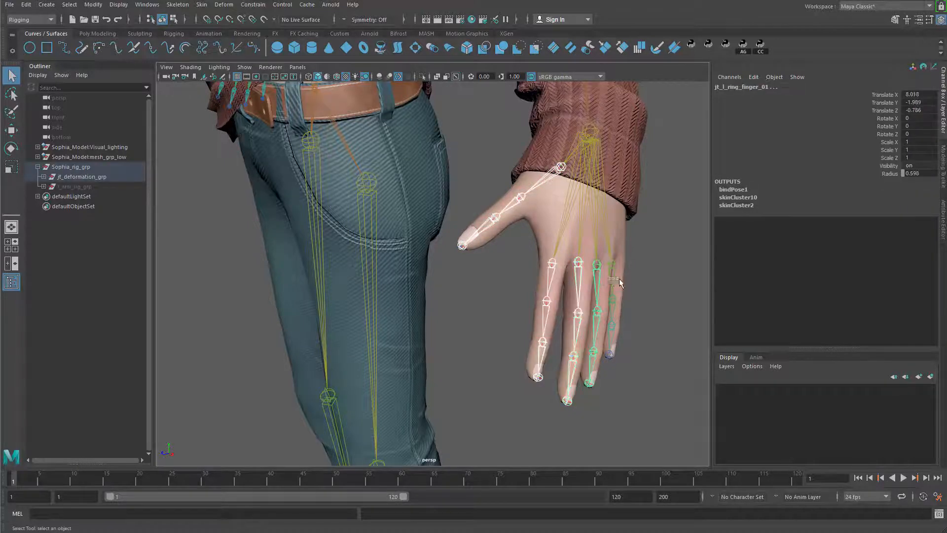
pyautogui.keyDown('shift'); pyautogui.click(612, 279); pyautogui.keyUp('shift')
pyautogui.keyDown('alt'); pyautogui.moveTo(613, 279); pyautogui.dragTo(511, 213); pyautogui.keyUp('alt')
# Step: Go over the left hand's base finger joints again, from jt_l_thumb_finger_01 to jt_l_pinky_finger_01, and examine their placement
pyautogui.click(511, 213)
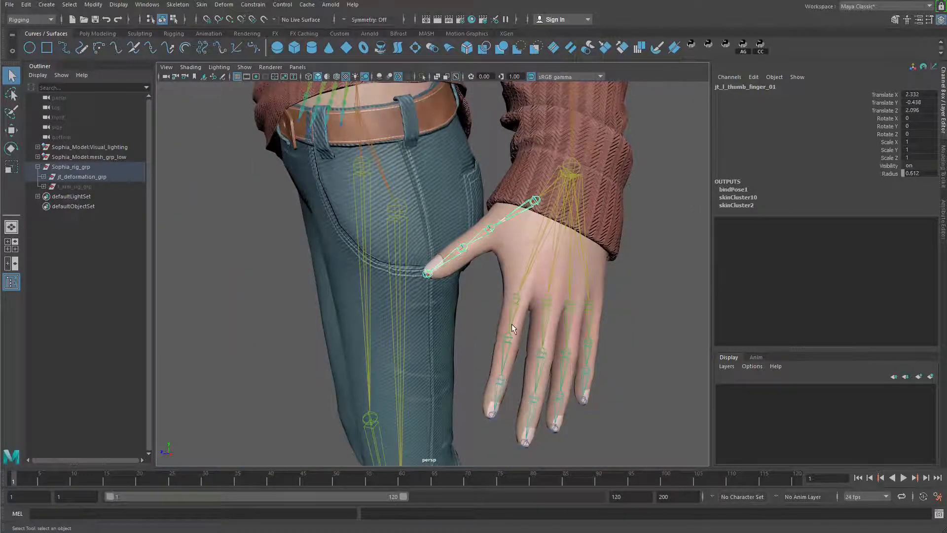
pyautogui.keyDown('shift'); pyautogui.moveTo(520, 327); pyautogui.dragTo(523, 327); pyautogui.keyUp('shift')
pyautogui.keyDown('shift'); pyautogui.moveTo(534, 325); pyautogui.dragTo(555, 324); pyautogui.keyUp('shift')
pyautogui.keyDown('shift'); pyautogui.moveTo(560, 323); pyautogui.dragTo(596, 322); pyautogui.keyUp('shift')
pyautogui.click(512, 232)
pyautogui.click(514, 213)
pyautogui.keyDown('shift'); pyautogui.moveTo(602, 321); pyautogui.dragTo(483, 271); pyautogui.keyUp('shift')
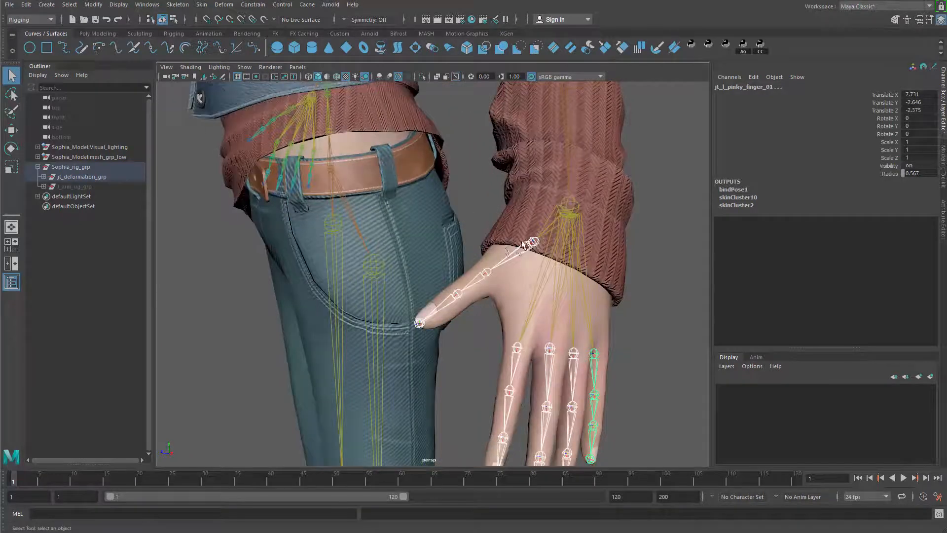
pyautogui.keyDown('alt'); pyautogui.moveTo(464, 306); pyautogui.dragTo(496, 290); pyautogui.keyUp('alt')
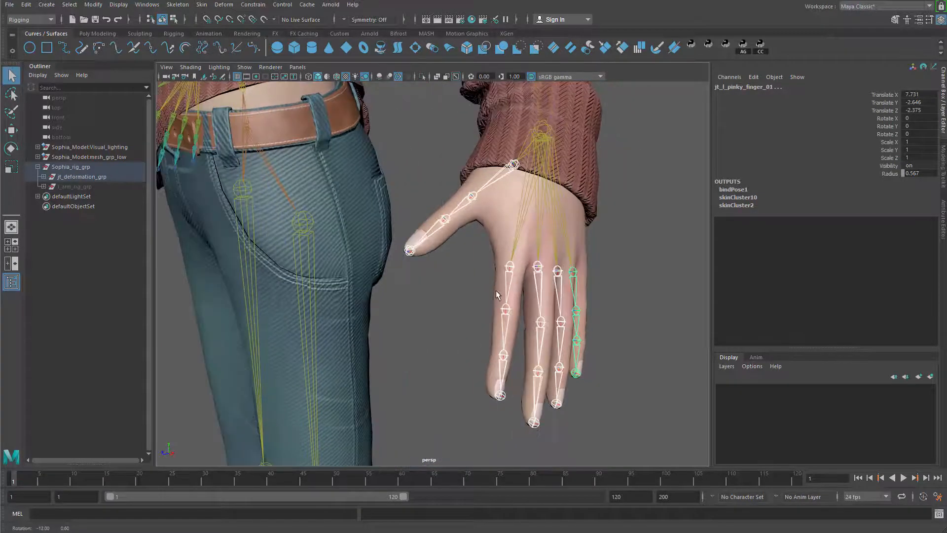
# Step: Inspect the rotation axes of the left thumb and index finger joints one by one with the Rotate tool
pyautogui.click(464, 241)
pyautogui.click(472, 196)
pyautogui.press('e')
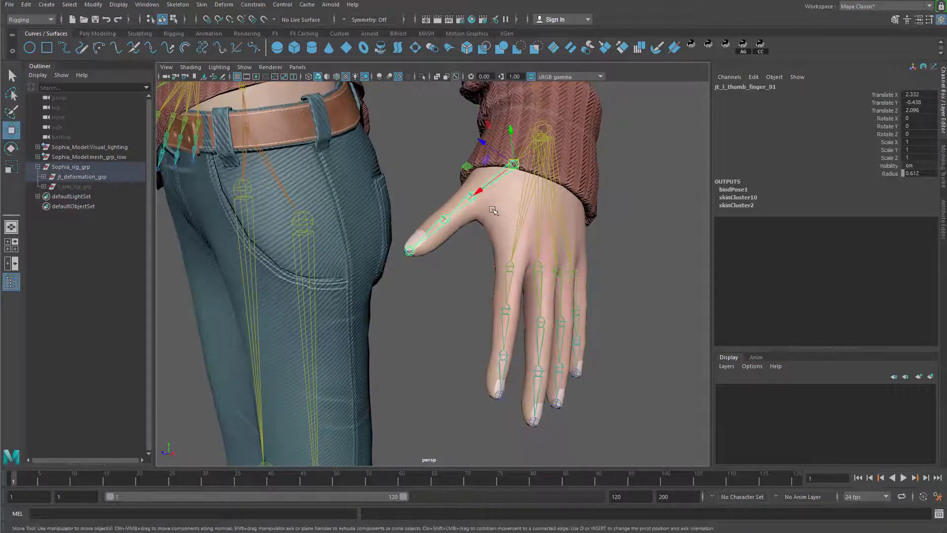
pyautogui.click(443, 219)
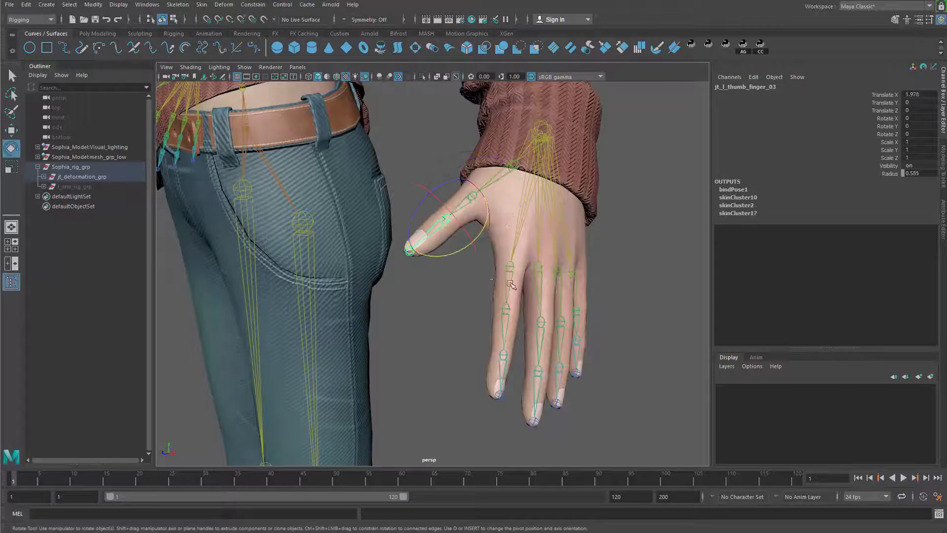
pyautogui.click(510, 267)
pyautogui.click(506, 309)
pyautogui.click(504, 355)
pyautogui.keyDown('alt'); pyautogui.moveTo(547, 386); pyautogui.dragTo(561, 382); pyautogui.keyUp('alt')
pyautogui.scroll(3, 561, 382)
pyautogui.press('q')
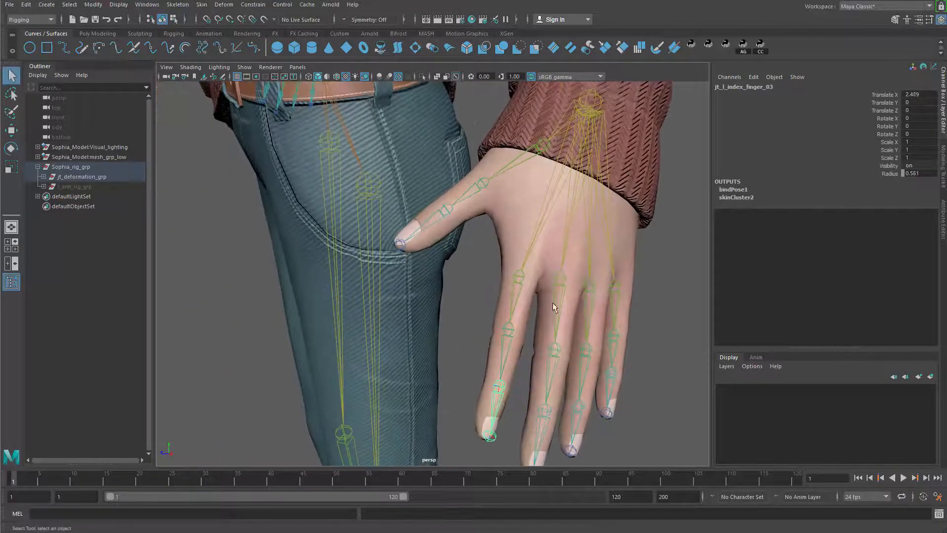
# Step: Activate Move Skinned Joints on jt_l_middle_finger_01 and display the joint's attributes
pyautogui.click(555, 303)
pyautogui.keyDown('alt'); pyautogui.moveTo(556, 303); pyautogui.dragTo(535, 302); pyautogui.keyUp('alt')
pyautogui.press('w')
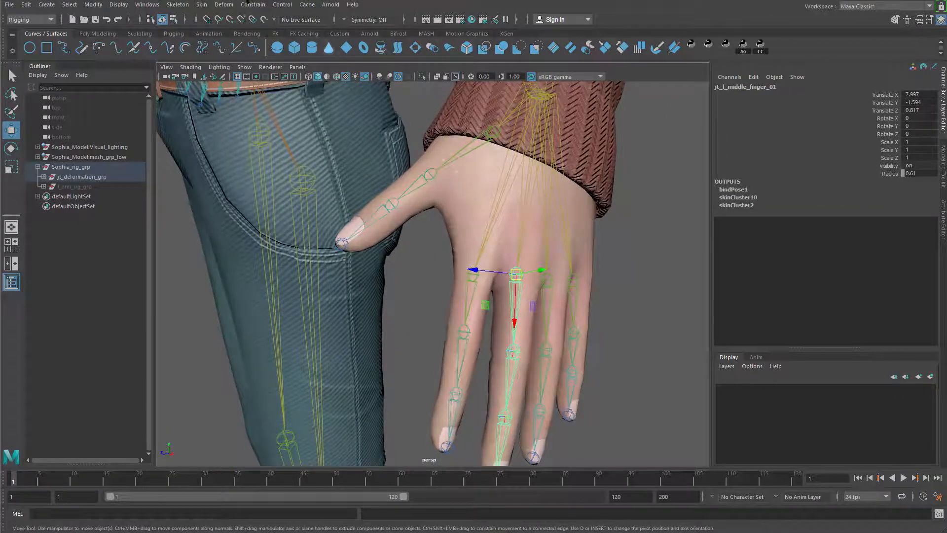
pyautogui.click(201, 5)
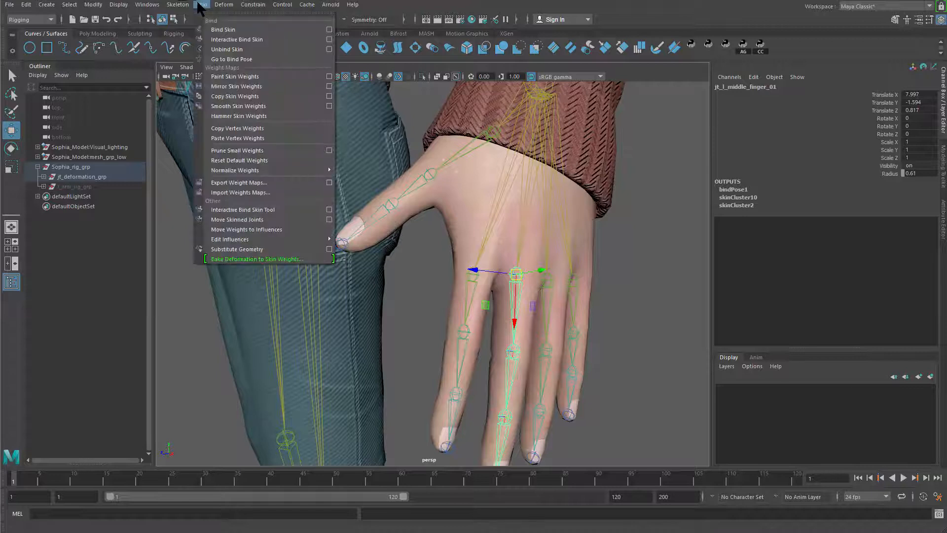
pyautogui.click(286, 220)
pyautogui.hotkey('ctrl', 'a')
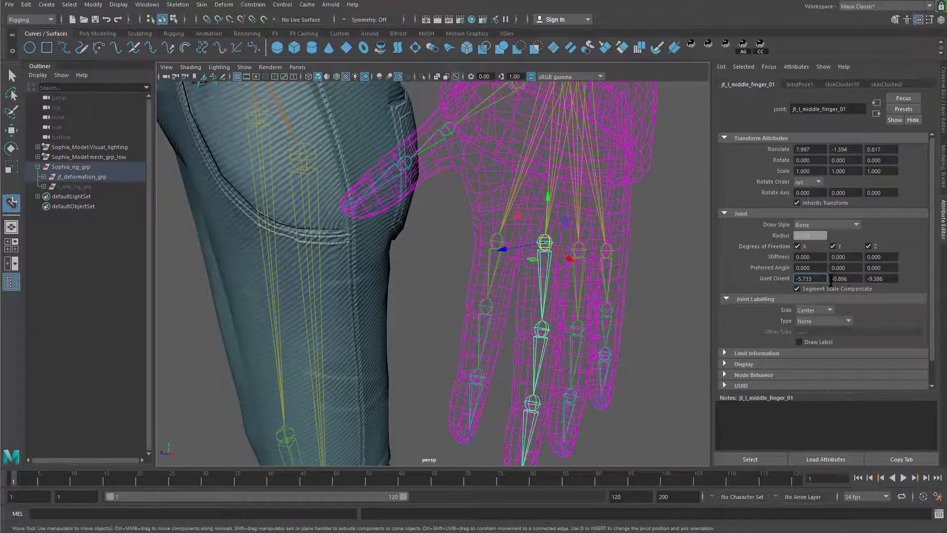
# Step: Try altering the Joint Orient values of jt_l_middle_finger_01 and undo the changes
pyautogui.keyDown('ctrl'); pyautogui.moveTo(851, 280); pyautogui.dragTo(827, 291); pyautogui.keyUp('ctrl')
pyautogui.hotkey('ctrl', 'z')
pyautogui.keyDown('ctrl'); pyautogui.moveTo(889, 280); pyautogui.dragTo(626, 348); pyautogui.keyUp('ctrl')
pyautogui.hotkey('ctrl', 'z')
pyautogui.hotkey('ctrl', 'z')
pyautogui.keyDown('alt'); pyautogui.moveTo(664, 320); pyautogui.dragTo(636, 308); pyautogui.keyUp('alt')
pyautogui.keyDown('alt'); pyautogui.moveTo(636, 309); pyautogui.dragTo(633, 282, button='right'); pyautogui.keyUp('alt')
pyautogui.keyDown('alt'); pyautogui.moveTo(634, 281); pyautogui.dragTo(628, 305, button='middle'); pyautogui.keyUp('alt')
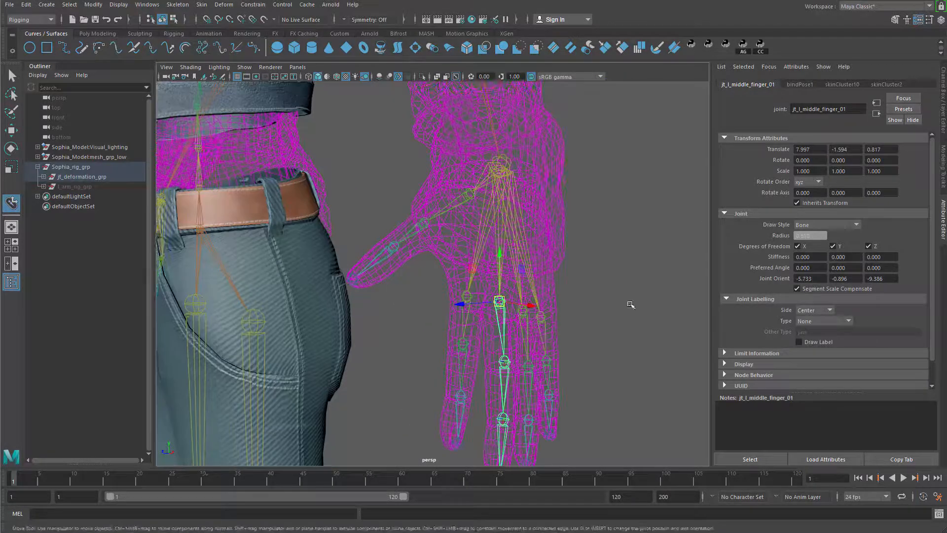
# Step: Undo the remaining joint orient change, turn off Move Skinned Joints and clear the selection of the left middle finger joint
pyautogui.hotkey('ctrl', 'z')
pyautogui.hotkey('ctrl', 'z')
pyautogui.click(490, 348)
pyautogui.keyDown('alt'); pyautogui.moveTo(490, 347); pyautogui.dragTo(505, 306); pyautogui.keyUp('alt')
pyautogui.keyDown('alt'); pyautogui.moveTo(505, 306); pyautogui.dragTo(558, 237, button='middle'); pyautogui.keyUp('alt')
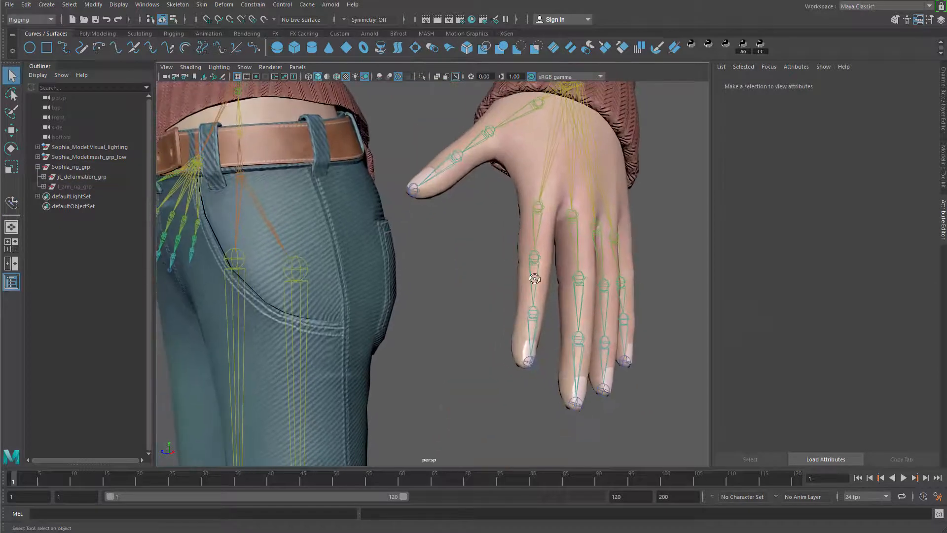
# Step: Try rotating the left hand's finger joints together to curl the fingers, and undo both rotations
pyautogui.keyDown('alt'); pyautogui.moveTo(557, 236); pyautogui.dragTo(507, 241); pyautogui.keyUp('alt')
pyautogui.click(519, 248)
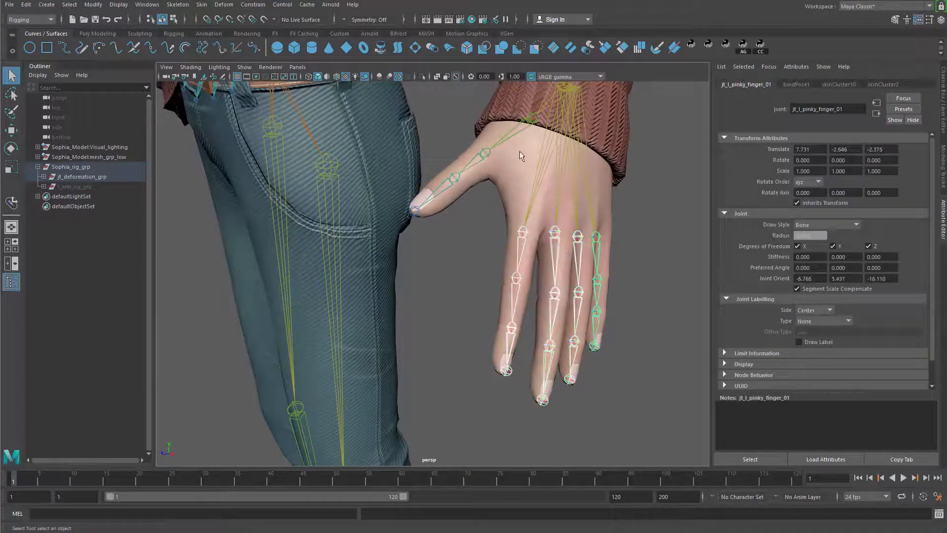
pyautogui.click(454, 177)
pyautogui.click(509, 348)
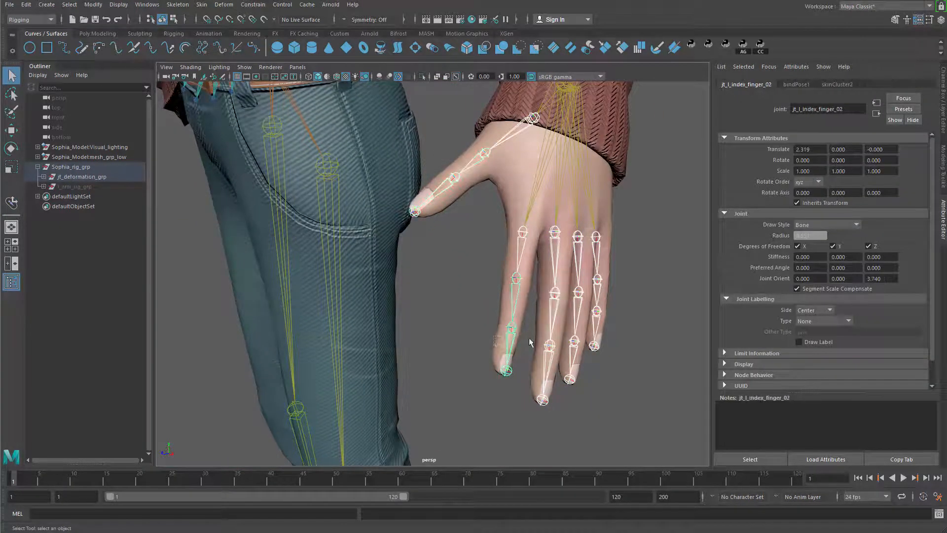
pyautogui.click(549, 355)
pyautogui.click(571, 319)
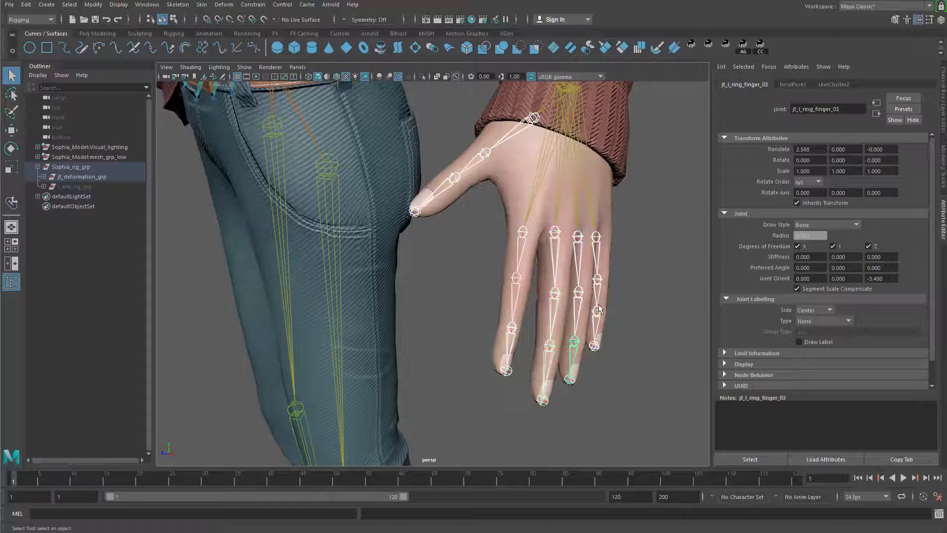
pyautogui.click(597, 313)
pyautogui.press('e')
pyautogui.moveTo(603, 290); pyautogui.dragTo(557, 230)
pyautogui.keyDown('alt'); pyautogui.moveTo(485, 112); pyautogui.dragTo(514, 131); pyautogui.keyUp('alt')
pyautogui.hotkey('ctrl', 'z')
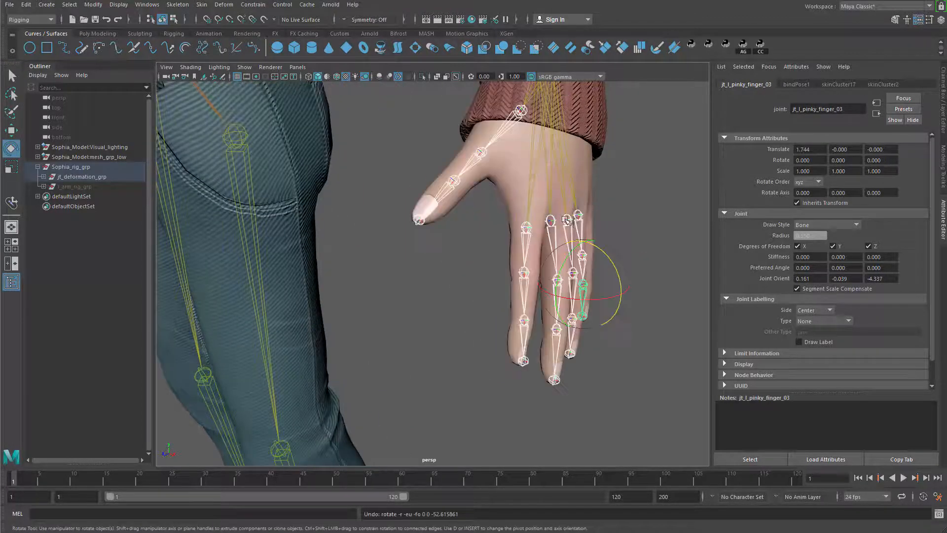
pyautogui.moveTo(602, 254); pyautogui.dragTo(610, 285)
pyautogui.hotkey('ctrl', 'z')
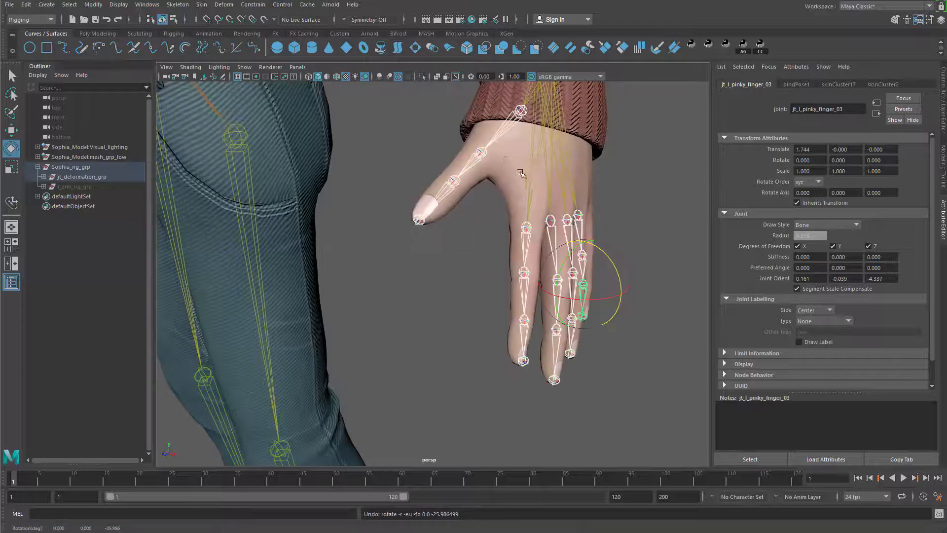
# Step: Try bending the left thumb by rotating jt_l_thumb_finger_02, jt_l_thumb_finger_03 and jt_l_thumb_finger_01, and undo the rotations
pyautogui.keyDown('alt'); pyautogui.moveTo(522, 176); pyautogui.dragTo(547, 235); pyautogui.keyUp('alt')
pyautogui.click(516, 251)
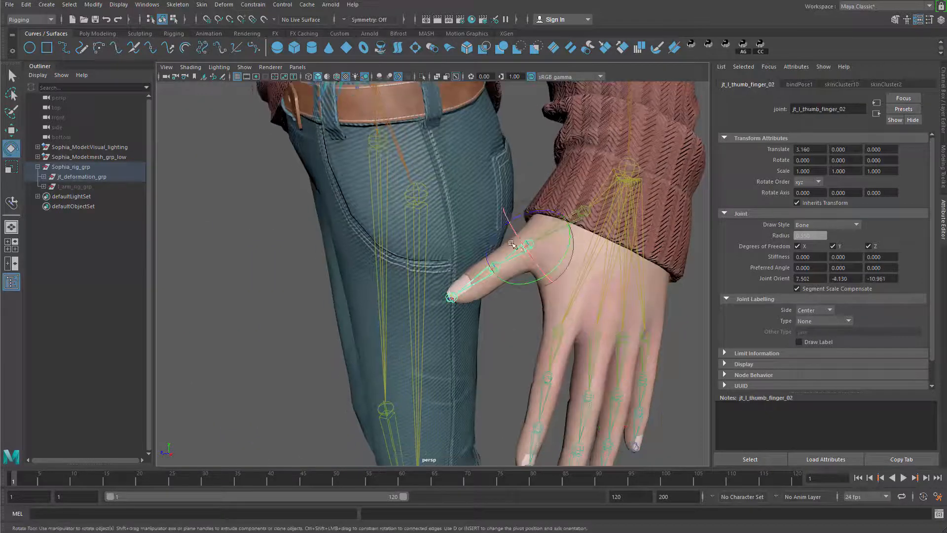
pyautogui.moveTo(488, 241); pyautogui.dragTo(508, 285)
pyautogui.press('q')
pyautogui.moveTo(501, 249); pyautogui.dragTo(500, 286)
pyautogui.press('q')
pyautogui.click(547, 232)
pyautogui.press('e')
pyautogui.moveTo(556, 205)
pyautogui.mouseDown()
pyautogui.moveTo(552, 217)
pyautogui.moveTo(602, 258)
pyautogui.moveTo(611, 197)
pyautogui.moveTo(567, 148)
pyautogui.moveTo(539, 308)
pyautogui.moveTo(596, 264)
pyautogui.moveTo(540, 269)
pyautogui.moveTo(613, 319)
pyautogui.moveTo(620, 314)
pyautogui.moveTo(656, 351)
pyautogui.moveTo(598, 321)
pyautogui.mouseUp()
pyautogui.hotkey('ctrl', 'z')
pyautogui.hotkey('ctrl', 'z')
pyautogui.hotkey('ctrl', 'z')
pyautogui.hotkey('ctrl', 'z')
pyautogui.hotkey('ctrl', 'z')
pyautogui.press('q')
# Step: Select jt_l_thumb_finger_01 and bring the Python controller script into view in the Script Editor
pyautogui.moveTo(641, 197); pyautogui.dragTo(405, 427)
pyautogui.keyDown('alt'); pyautogui.moveTo(410, 425); pyautogui.dragTo(546, 358); pyautogui.keyUp('alt')
pyautogui.click(687, 247)
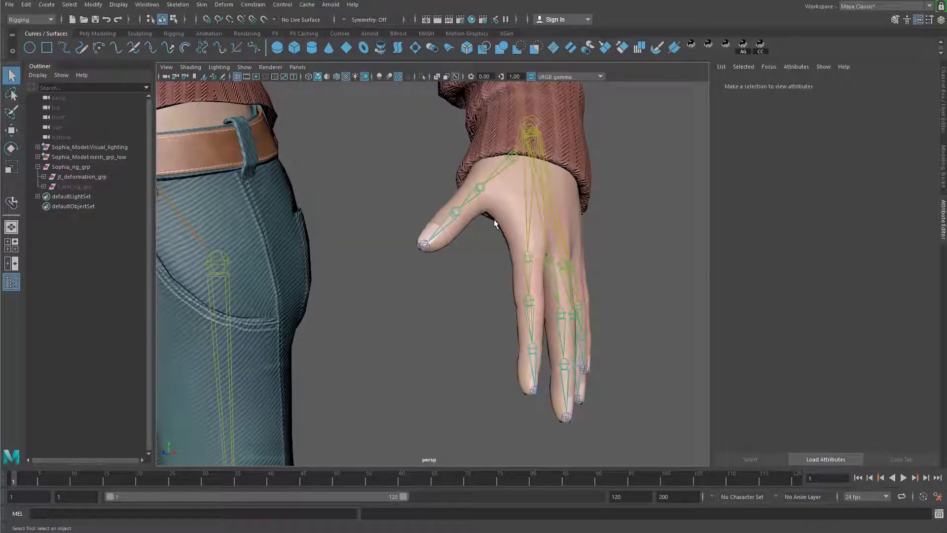
pyautogui.click(477, 202)
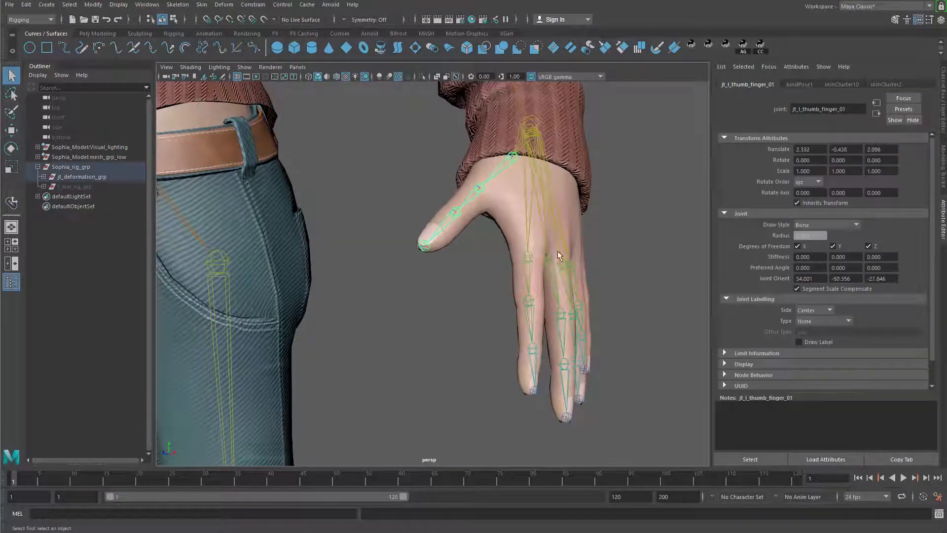
pyautogui.click(939, 514)
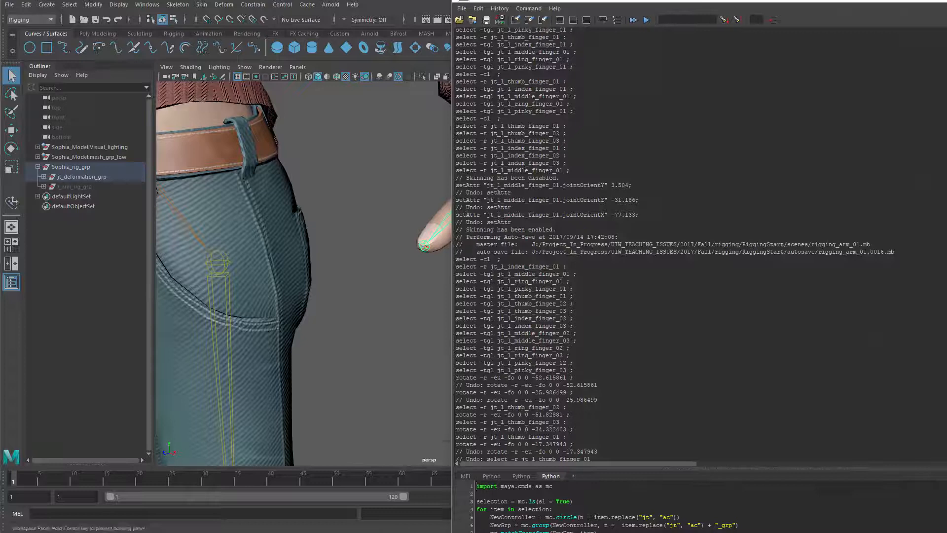
pyautogui.moveTo(465, 2); pyautogui.dragTo(516, 446)
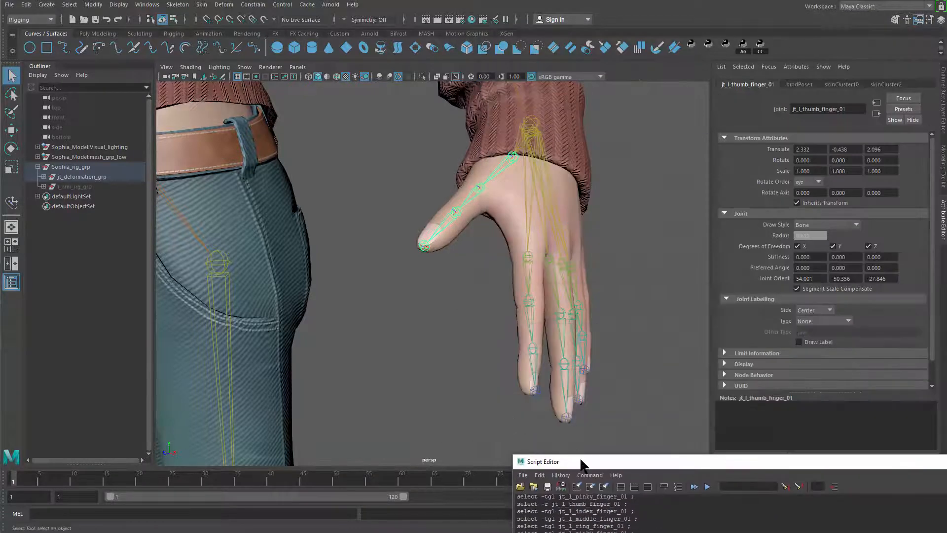
pyautogui.moveTo(581, 459); pyautogui.dragTo(446, 56)
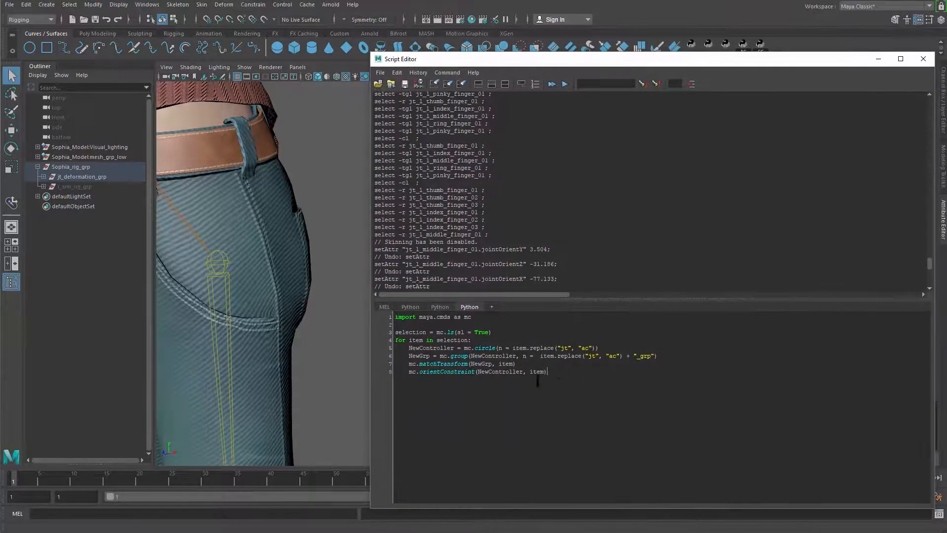
# Step: Delete the mc.orientConstraint line from the Python script, save the whole script to the shelf and close the Script Editor
pyautogui.hotkey('ctrl', 'a')
pyautogui.click(555, 402)
pyautogui.keyDown('shift'); pyautogui.click(400, 373); pyautogui.keyUp('shift')
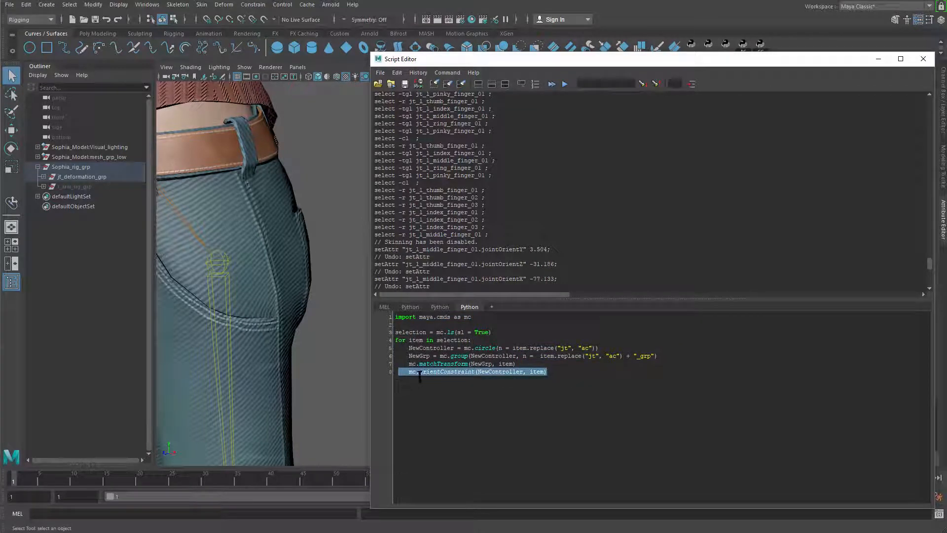
pyautogui.press('BackSpace')
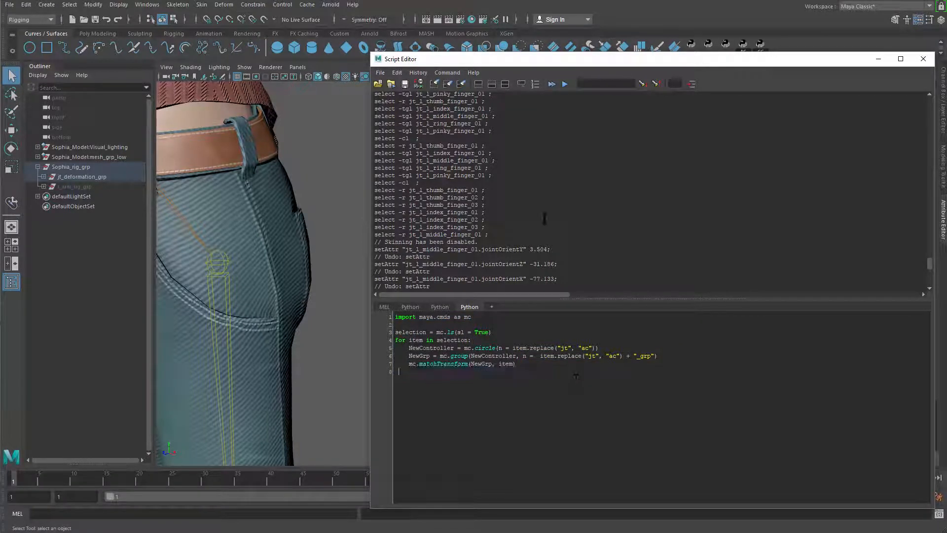
pyautogui.hotkey('ctrl', 'a')
pyautogui.moveTo(690, 59); pyautogui.dragTo(698, 207)
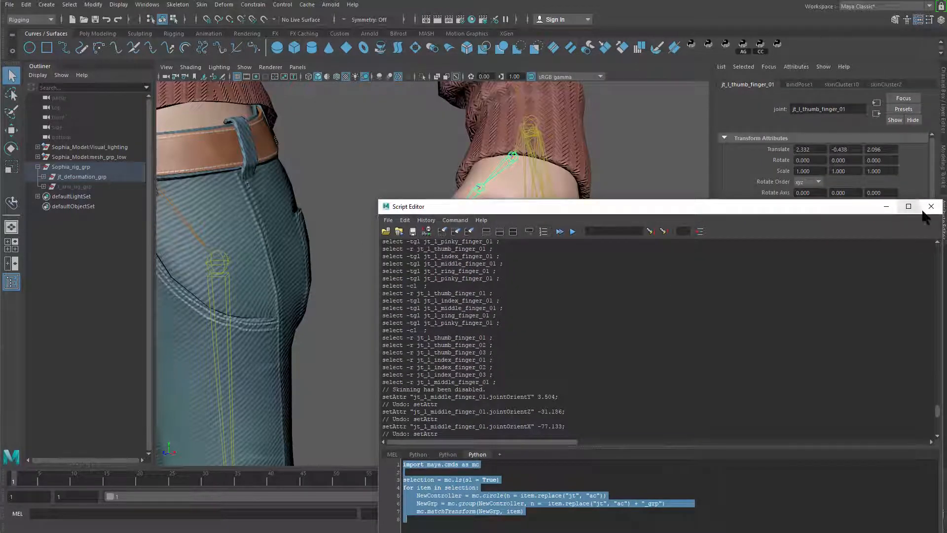
pyautogui.click(930, 207)
pyautogui.keyDown('alt'); pyautogui.moveTo(614, 297); pyautogui.dragTo(470, 317); pyautogui.keyUp('alt')
pyautogui.click(469, 316)
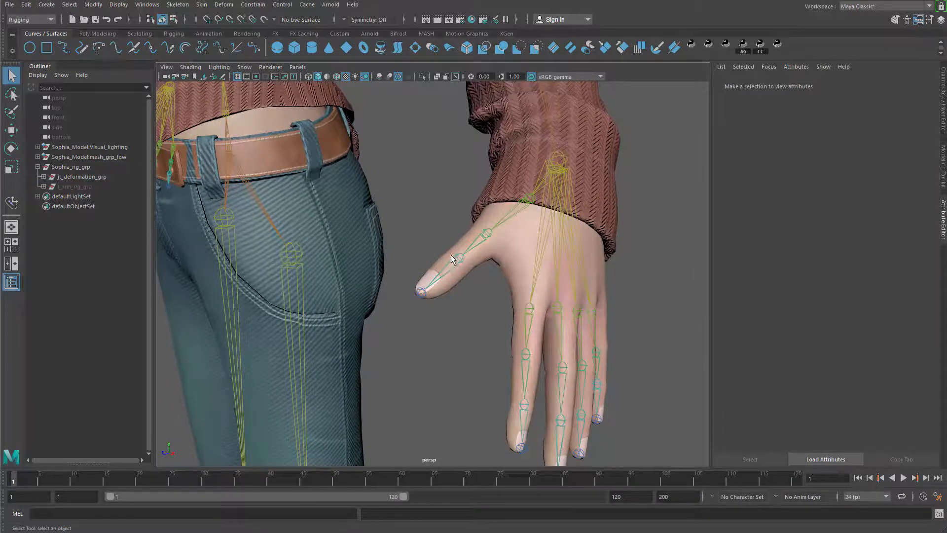
pyautogui.click(452, 256)
pyautogui.keyDown('alt'); pyautogui.moveTo(472, 238); pyautogui.dragTo(505, 374); pyautogui.keyUp('alt')
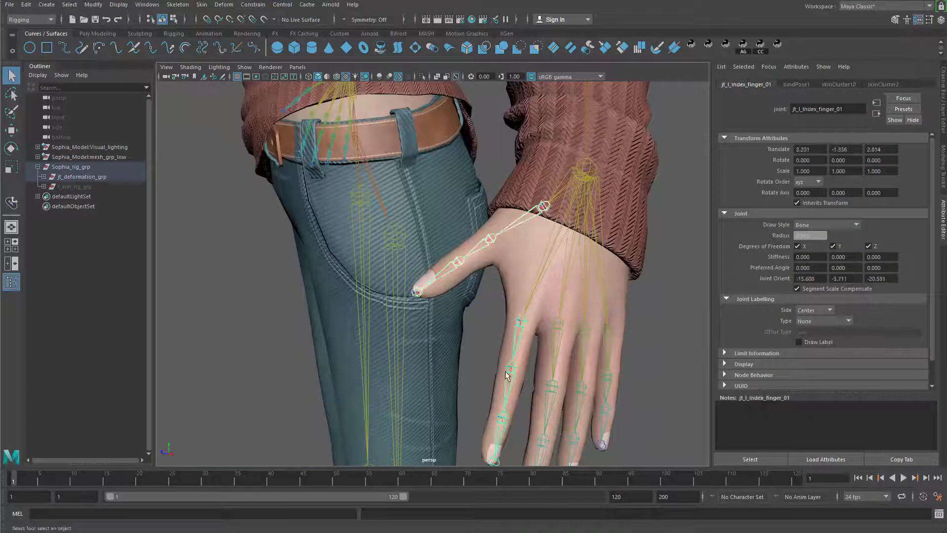
pyautogui.press('Down')
pyautogui.keyDown('shift'); pyautogui.click(553, 358); pyautogui.keyUp('shift')
pyautogui.keyDown('shift'); pyautogui.click(547, 427); pyautogui.keyUp('shift')
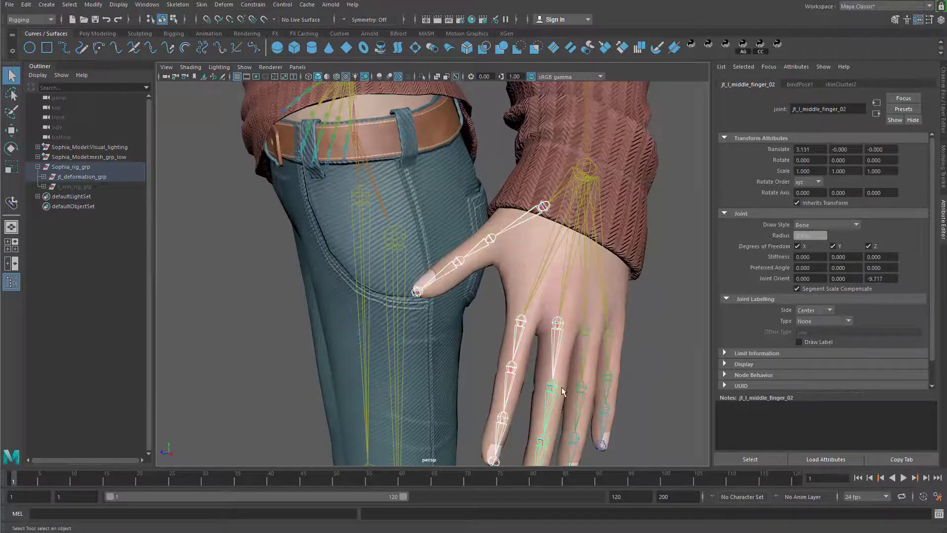
pyautogui.scroll(-2, 563, 386)
pyautogui.keyDown('alt'); pyautogui.moveTo(562, 387); pyautogui.dragTo(563, 316); pyautogui.keyUp('alt')
# Step: Duplicate the left hand's five base finger joints, from jt_l_thumb_finger_01 to jt_l_pinky_finger_01
pyautogui.click(515, 222)
pyautogui.click(500, 224)
pyautogui.keyDown('shift'); pyautogui.click(506, 315); pyautogui.keyUp('shift')
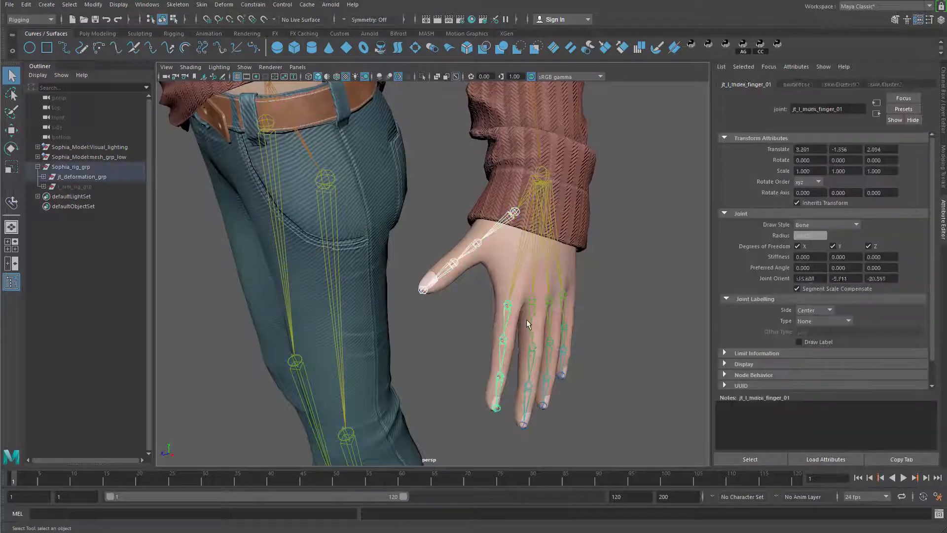
pyautogui.keyDown('shift'); pyautogui.click(532, 316); pyautogui.keyUp('shift')
pyautogui.keyDown('shift'); pyautogui.click(550, 314); pyautogui.keyUp('shift')
pyautogui.keyDown('shift'); pyautogui.click(564, 311); pyautogui.keyUp('shift')
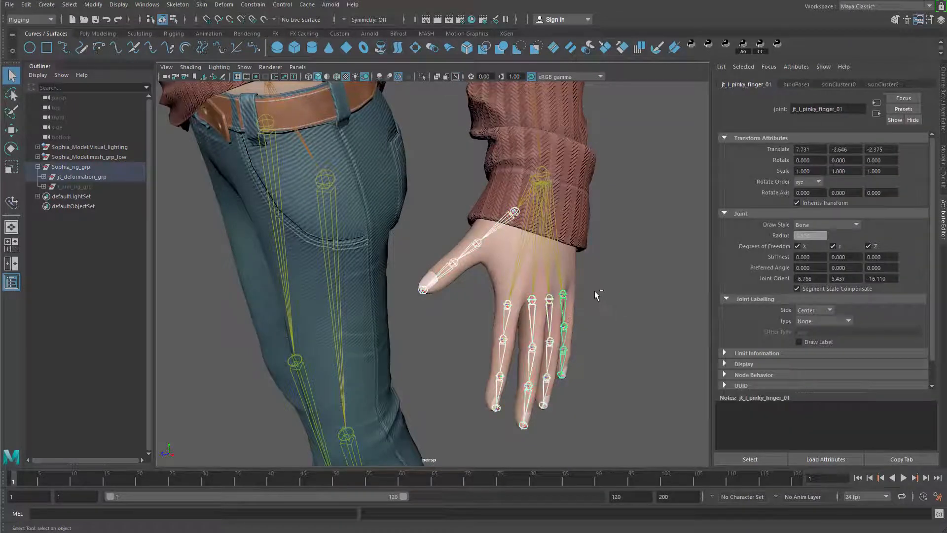
pyautogui.hotkey('ctrl', 'd')
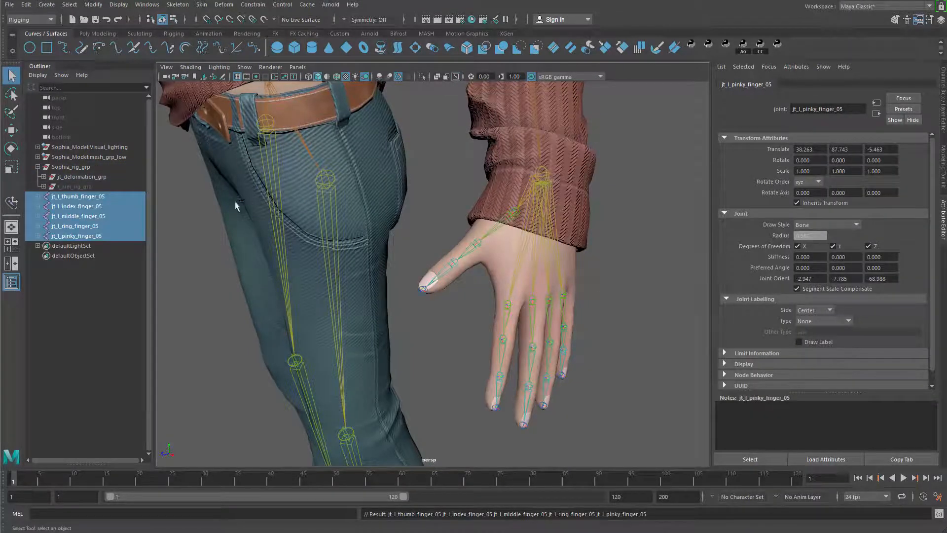
# Step: Group the five duplicated finger chains and name the group jt_l_hand_drv_grp
pyautogui.hotkey('ctrl', 'g')
pyautogui.doubleClick(77, 197)
pyautogui.write('jt_l_')
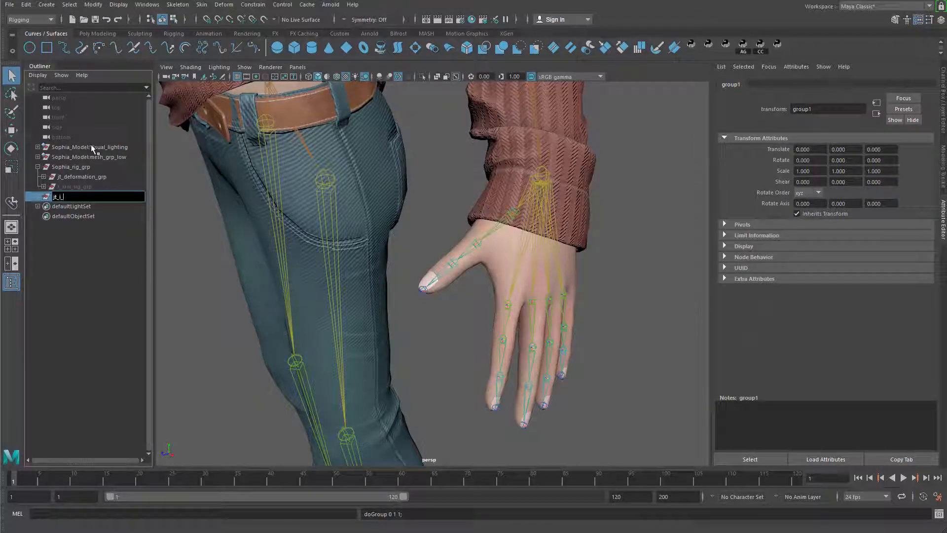
pyautogui.write('hand_drv_grp')
pyautogui.press('Return')
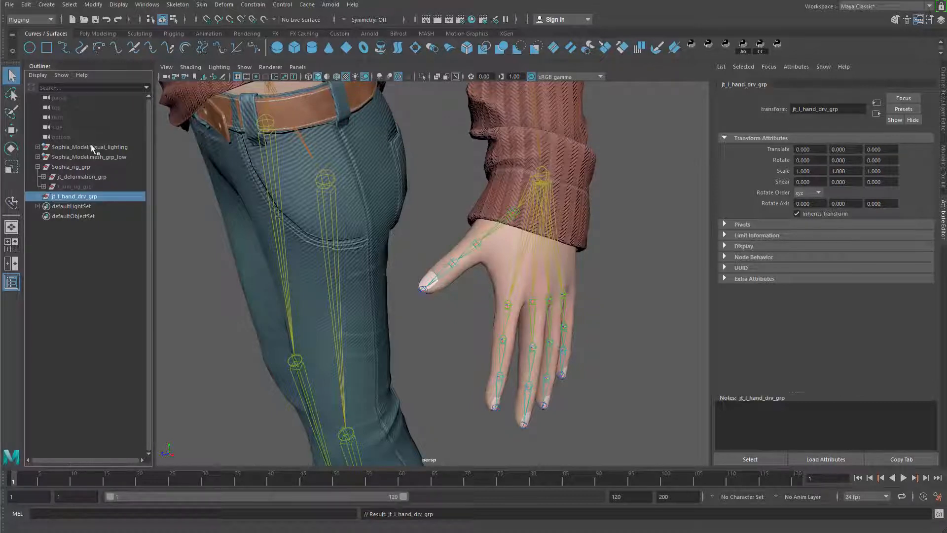
# Step: Replace "_l_" with "_l_drv_" in the names of the five duplicated finger chains, covering their whole hierarchy
pyautogui.click(102, 240)
pyautogui.click(38, 196)
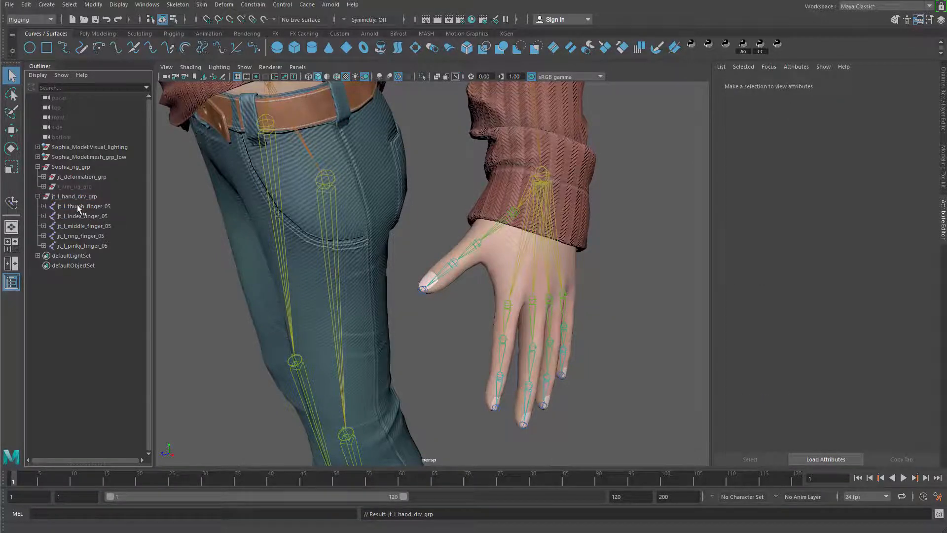
pyautogui.click(78, 205)
pyautogui.keyDown('shift'); pyautogui.click(89, 246); pyautogui.keyUp('shift')
pyautogui.click(91, 6)
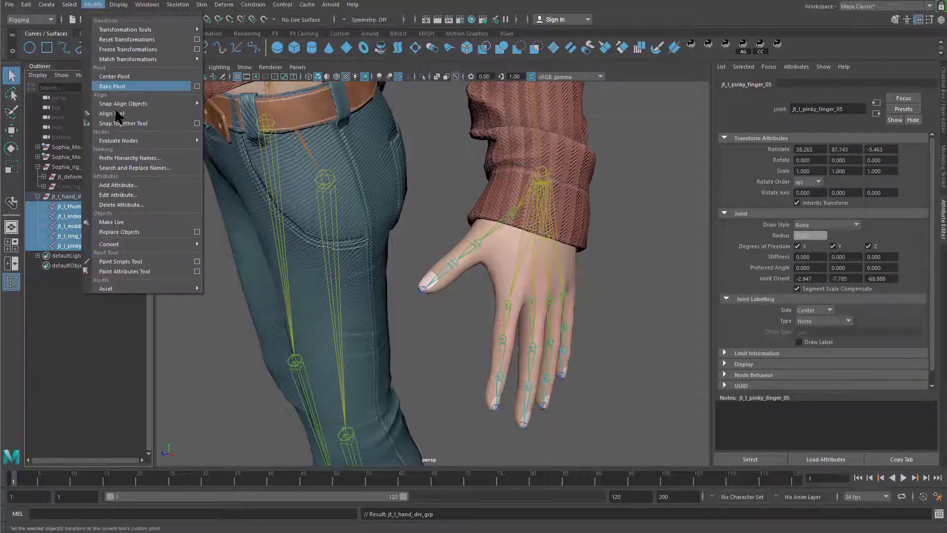
pyautogui.click(148, 167)
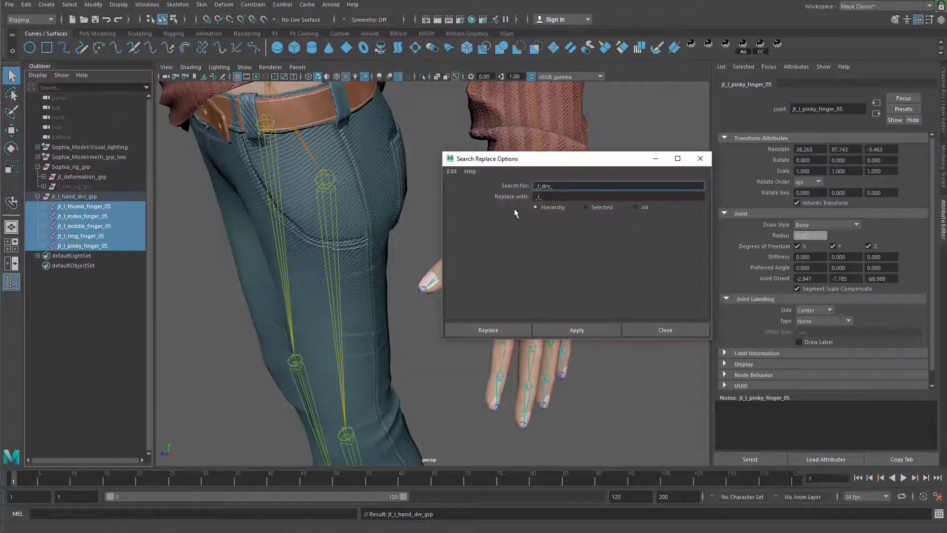
pyautogui.press('BackSpace')
pyautogui.press('BackSpace')
pyautogui.press('BackSpace')
pyautogui.press('BackSpace')
pyautogui.press('Tab')
pyautogui.write('_l_drv_')
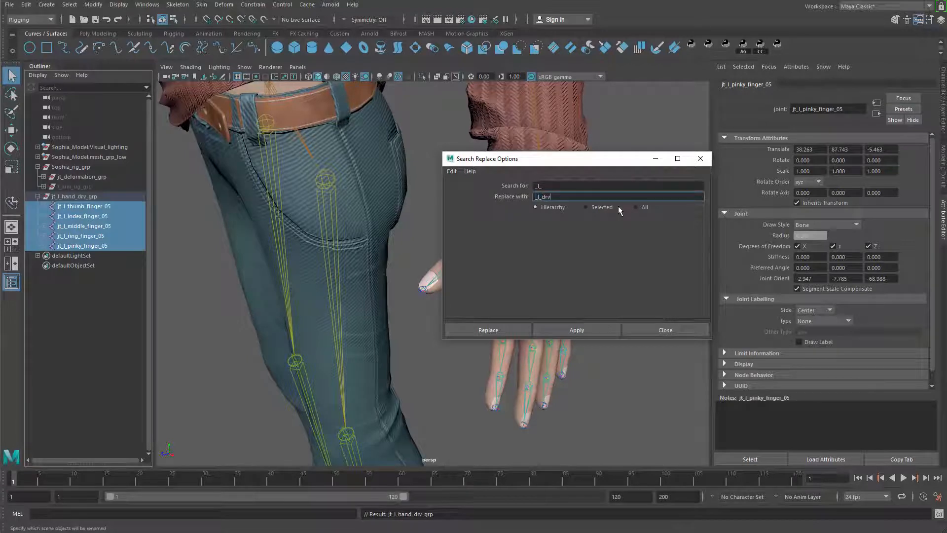
pyautogui.click(567, 335)
pyautogui.moveTo(633, 154); pyautogui.dragTo(414, 382)
pyautogui.keyDown('alt'); pyautogui.moveTo(407, 263); pyautogui.dragTo(441, 206, button='middle'); pyautogui.keyUp('alt')
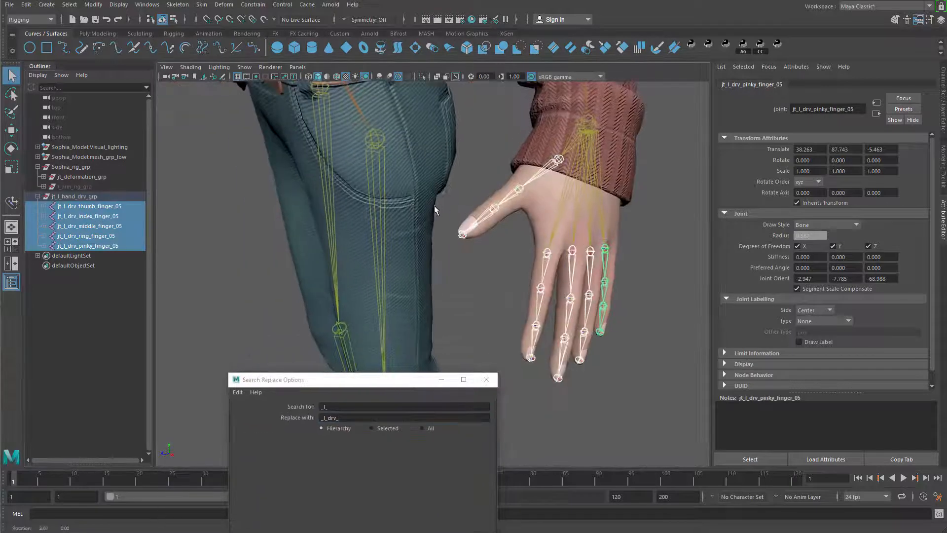
# Step: Rename the duplicated thumb and index base joints as jt_l_drv_thumb_finger_01 and jt_l_drv_index_finger_01
pyautogui.doubleClick(106, 206)
pyautogui.press('BackSpace')
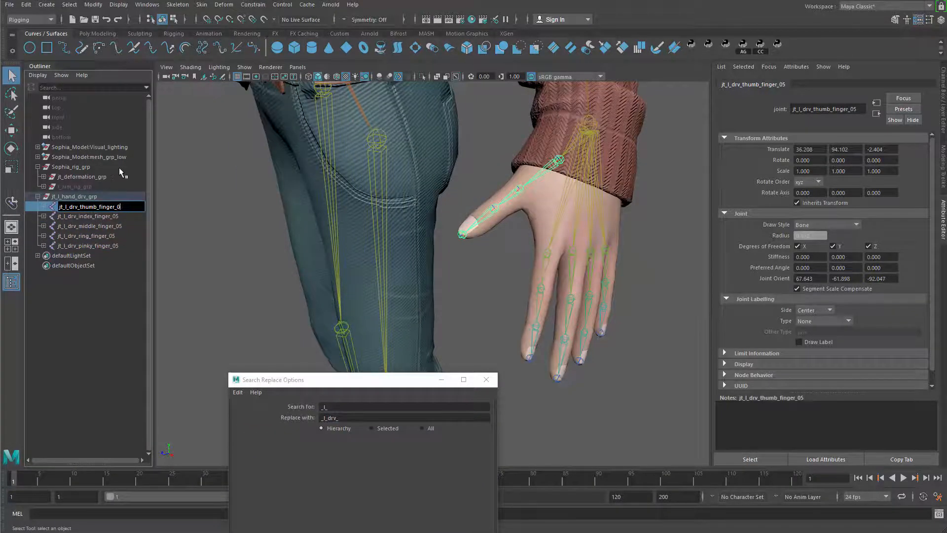
pyautogui.write('1')
pyautogui.doubleClick(127, 217)
pyautogui.write('1')
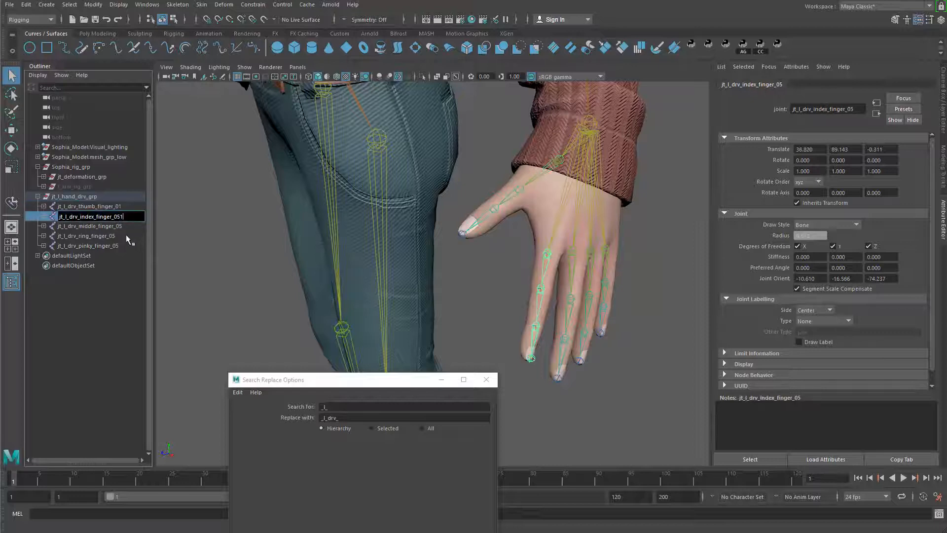
pyautogui.click(119, 217)
pyautogui.press('BackSpace')
# Step: Rename the duplicated middle, ring and pinky base joints as jt_l_drv_middle_finger_01, jt_l_drv_ring_finger_01 and jt_l_drv_pinky_finger_01
pyautogui.doubleClick(124, 226)
pyautogui.click(125, 226)
pyautogui.press('BackSpace')
pyautogui.write('1')
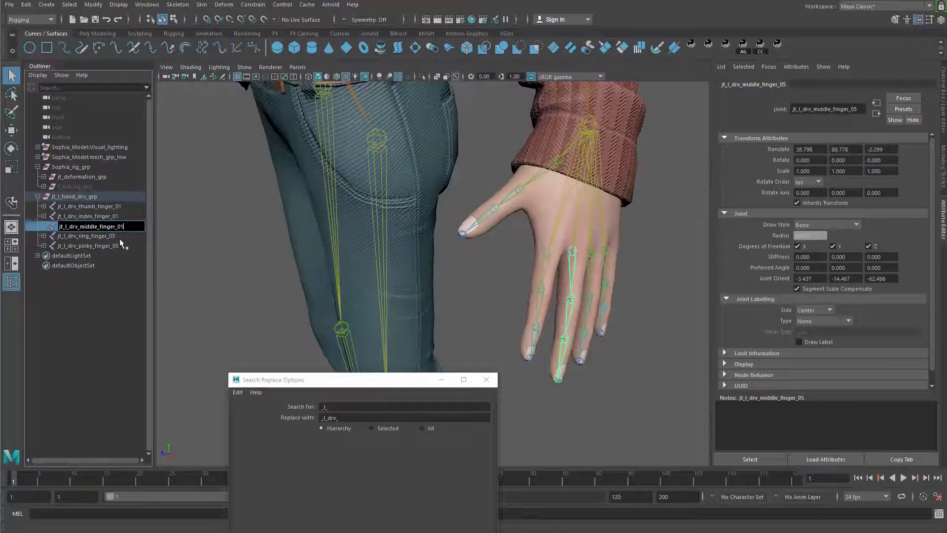
pyautogui.doubleClick(120, 237)
pyautogui.click(129, 237)
pyautogui.press('BackSpace')
pyautogui.write('1')
pyautogui.doubleClick(120, 246)
pyautogui.click(132, 247)
pyautogui.write('1')
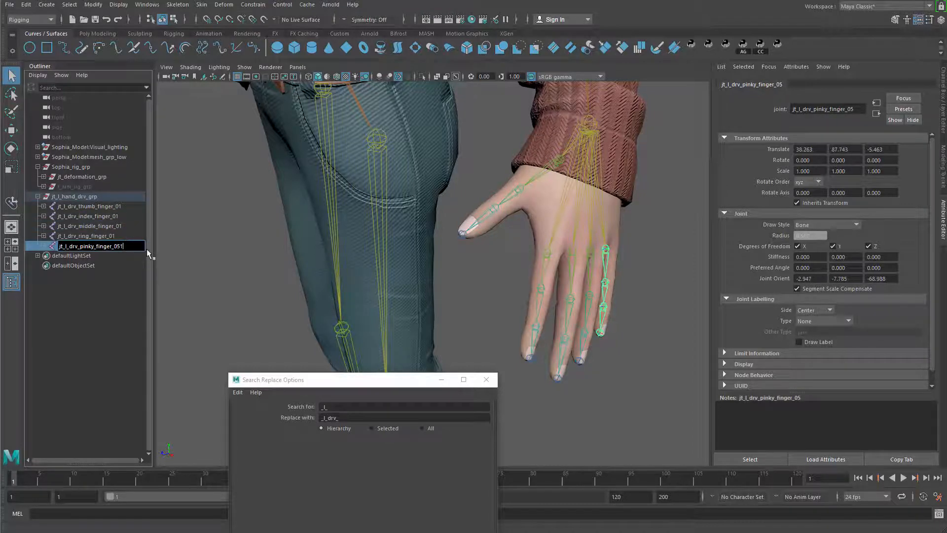
pyautogui.press('Return')
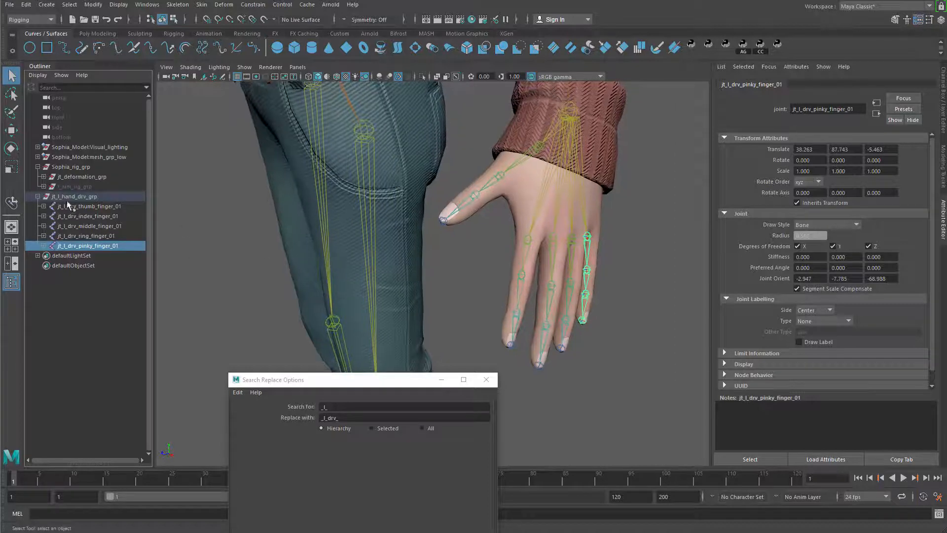
# Step: Expand the whole jt_l_hand_drv_grp hierarchy and check the names of all driver finger joints
pyautogui.moveTo(66, 203); pyautogui.dragTo(52, 201)
pyautogui.click(38, 197)
pyautogui.keyDown('shift'); pyautogui.click(38, 196); pyautogui.keyUp('shift')
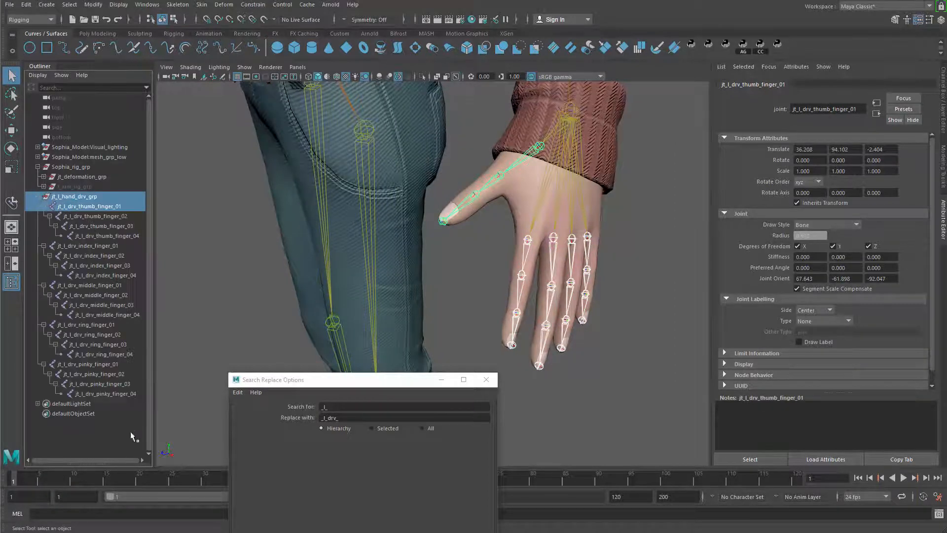
pyautogui.moveTo(351, 376); pyautogui.dragTo(336, 304)
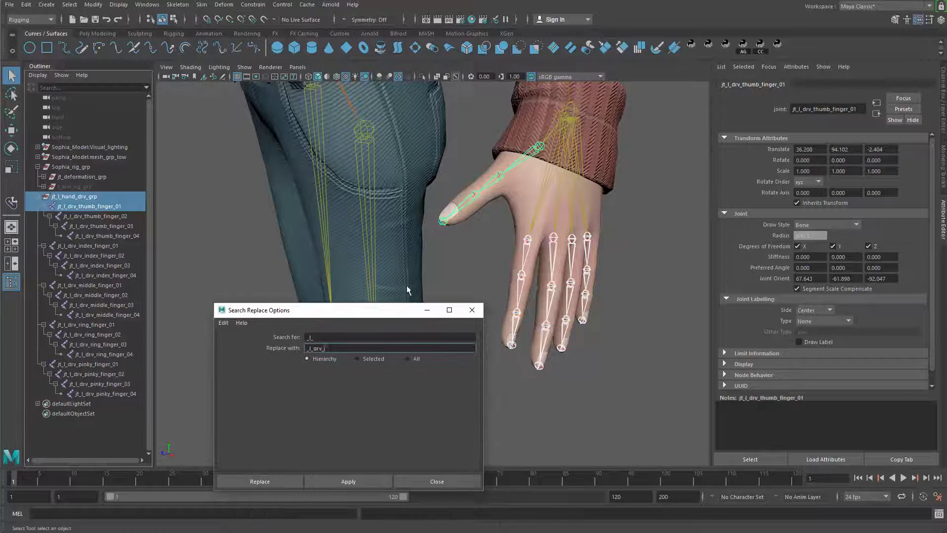
# Step: Run the saved controller script on all driver finger joints in jt_l_hand_drv_grp, then collapse that group
pyautogui.click(430, 308)
pyautogui.click(99, 205)
pyautogui.keyDown('shift'); pyautogui.click(105, 394); pyautogui.keyUp('shift')
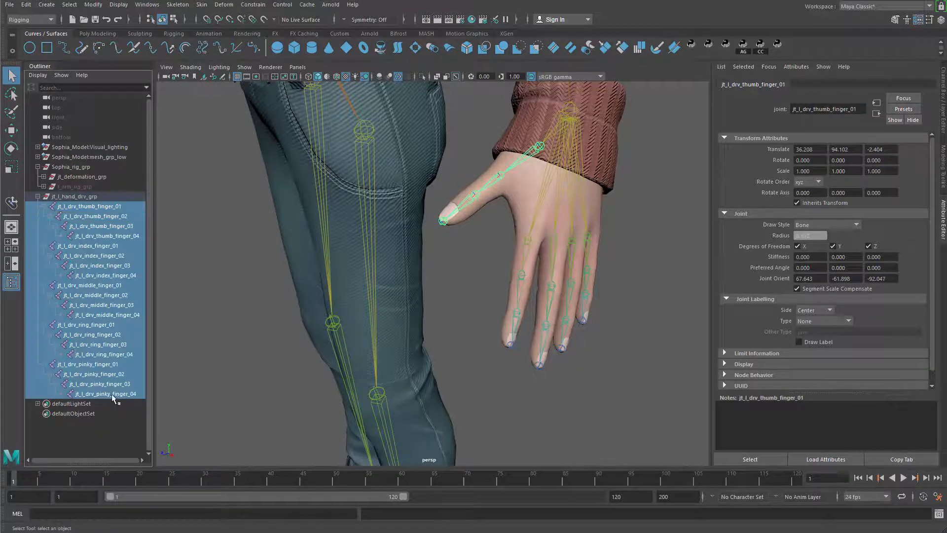
pyautogui.keyDown('alt'); pyautogui.moveTo(414, 258); pyautogui.dragTo(650, 95); pyautogui.keyUp('alt')
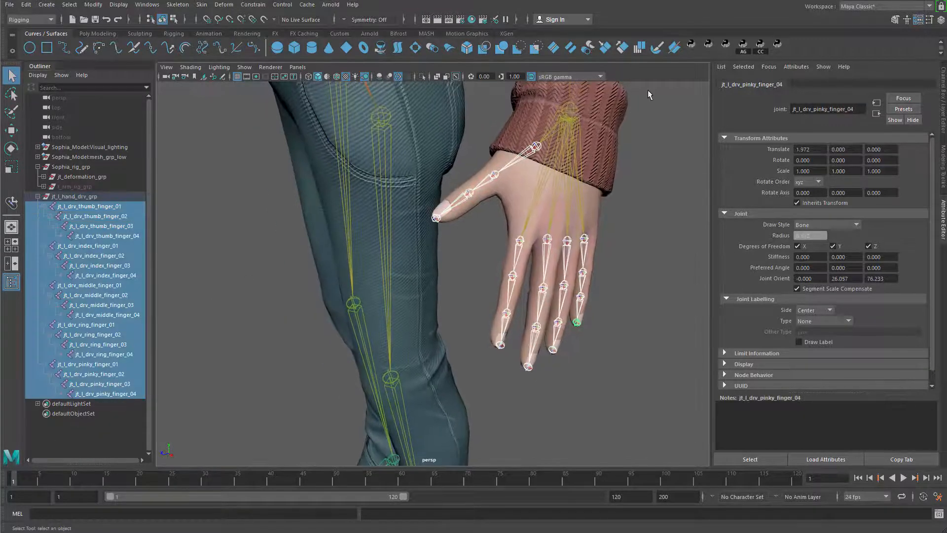
pyautogui.click(779, 46)
pyautogui.keyDown('alt'); pyautogui.moveTo(655, 167); pyautogui.dragTo(274, 298); pyautogui.keyUp('alt')
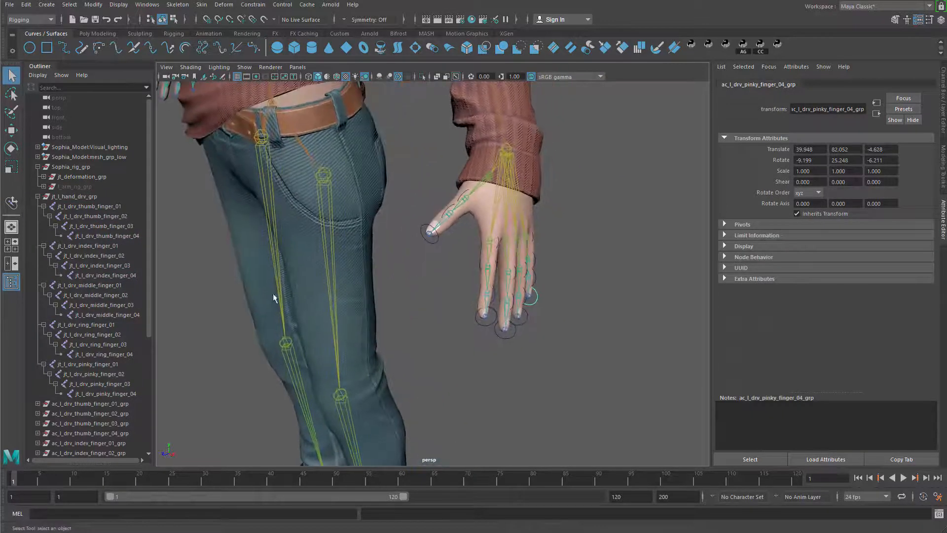
pyautogui.click(37, 196)
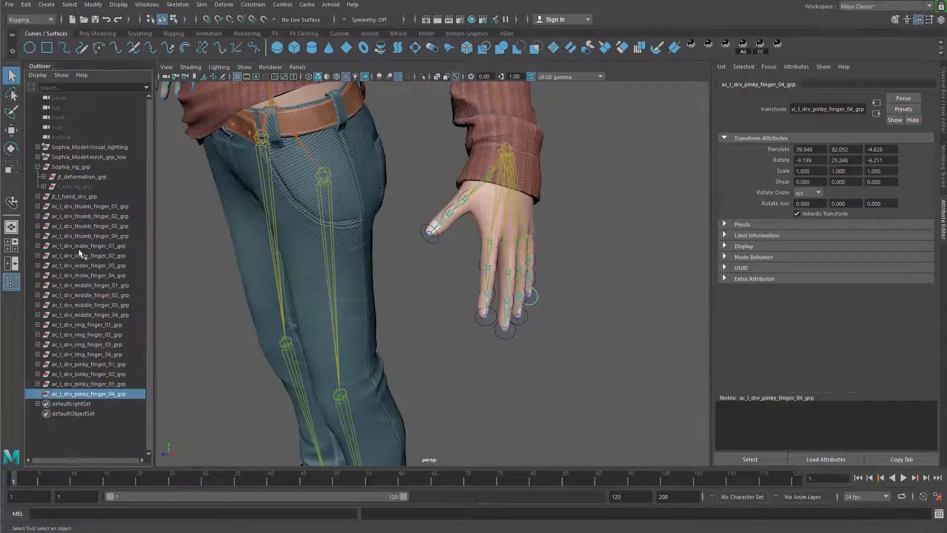
# Step: Isolate the finger controllers and delete the "_04_grp" controller groups at the tips of all five fingers
pyautogui.click(91, 206)
pyautogui.keyDown('shift'); pyautogui.click(99, 394); pyautogui.keyUp('shift')
pyautogui.hotkey('ctrl', '1')
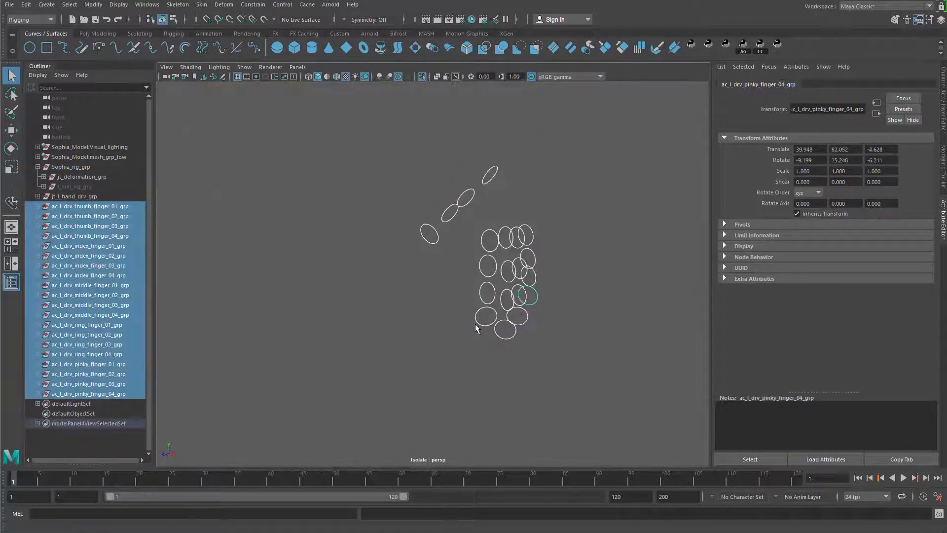
pyautogui.keyDown('alt'); pyautogui.moveTo(475, 323); pyautogui.dragTo(419, 304); pyautogui.keyUp('alt')
pyautogui.moveTo(428, 238); pyautogui.dragTo(440, 248)
pyautogui.keyDown('shift'); pyautogui.moveTo(466, 334); pyautogui.dragTo(472, 341); pyautogui.keyUp('shift')
pyautogui.keyDown('shift'); pyautogui.moveTo(487, 354); pyautogui.dragTo(494, 362); pyautogui.keyUp('shift')
pyautogui.keyDown('shift'); pyautogui.moveTo(508, 348); pyautogui.dragTo(547, 337); pyautogui.keyUp('shift')
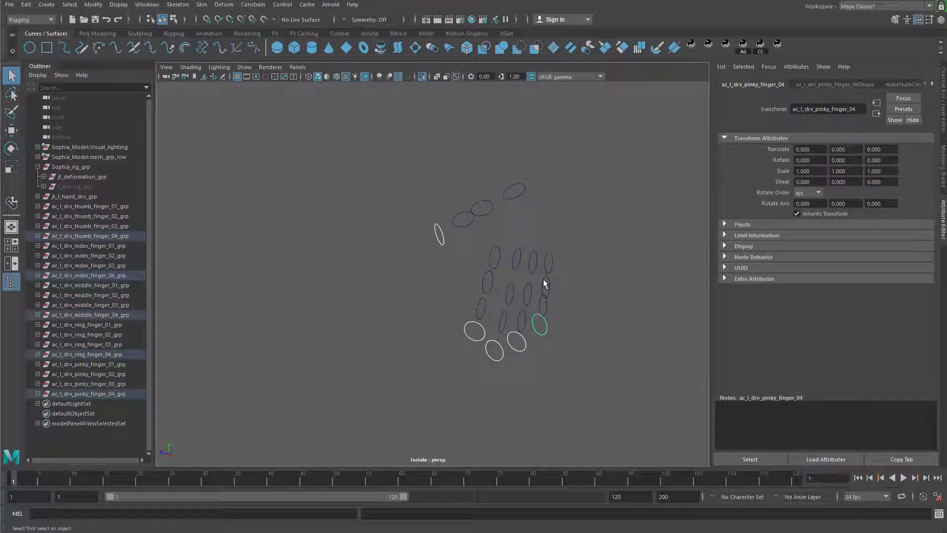
pyautogui.press('Up')
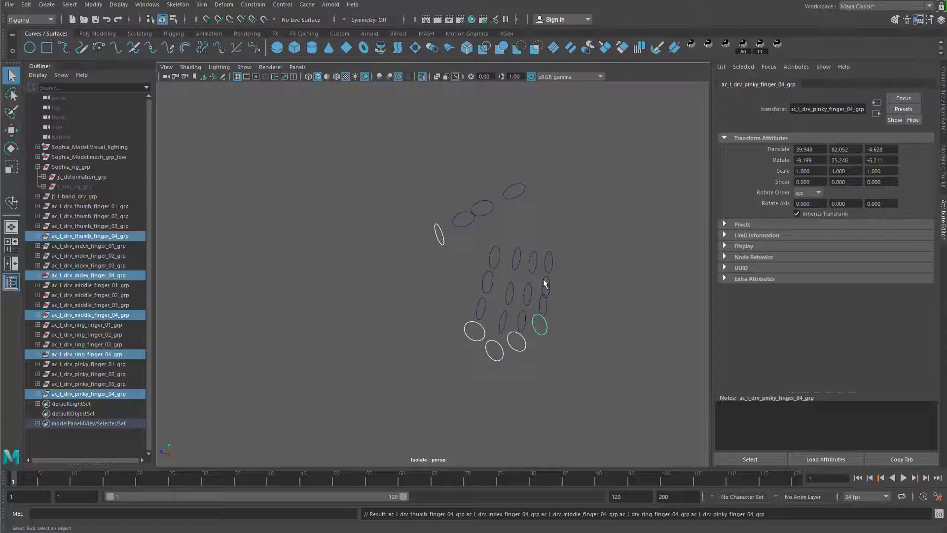
pyautogui.press('Delete')
# Step: Select all remaining finger controller curves, end the isolation and show their channel values
pyautogui.keyDown('alt'); pyautogui.moveTo(411, 256); pyautogui.dragTo(305, 266); pyautogui.keyUp('alt')
pyautogui.moveTo(304, 123); pyautogui.dragTo(682, 435)
pyautogui.keyDown('alt'); pyautogui.moveTo(567, 321); pyautogui.dragTo(546, 322); pyautogui.keyUp('alt')
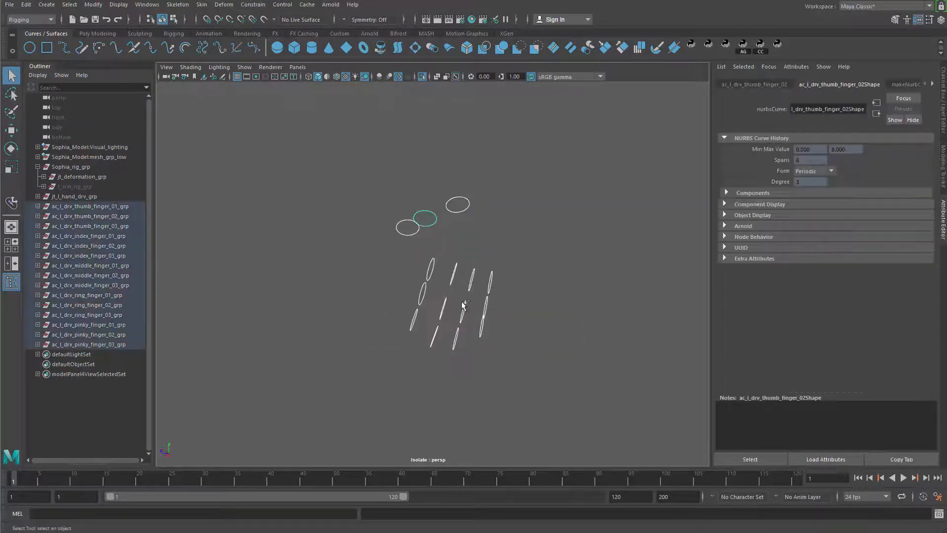
pyautogui.hotkey('ctrl', '1')
pyautogui.keyDown('alt'); pyautogui.moveTo(444, 294); pyautogui.dragTo(501, 316); pyautogui.keyUp('alt')
pyautogui.keyDown('alt'); pyautogui.moveTo(501, 318); pyautogui.dragTo(528, 329, button='right'); pyautogui.keyUp('alt')
pyautogui.keyDown('alt'); pyautogui.moveTo(528, 326); pyautogui.dragTo(548, 286); pyautogui.keyUp('alt')
pyautogui.hotkey('ctrl', 'a')
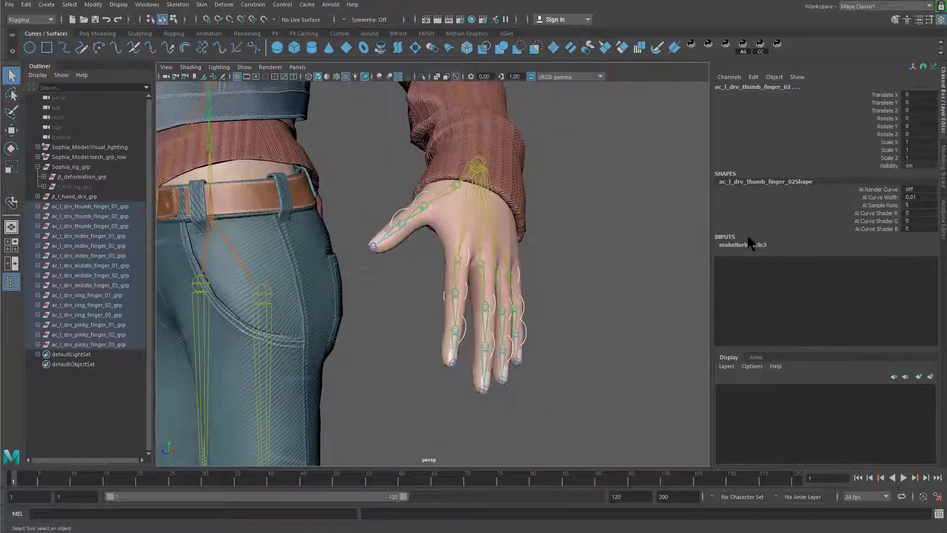
# Step: Set the makeNurbCircle Normal X to 1 and Normal Z to 0 for all selected finger controllers
pyautogui.click(745, 245)
pyautogui.keyDown('alt'); pyautogui.moveTo(644, 303); pyautogui.dragTo(738, 283); pyautogui.keyUp('alt')
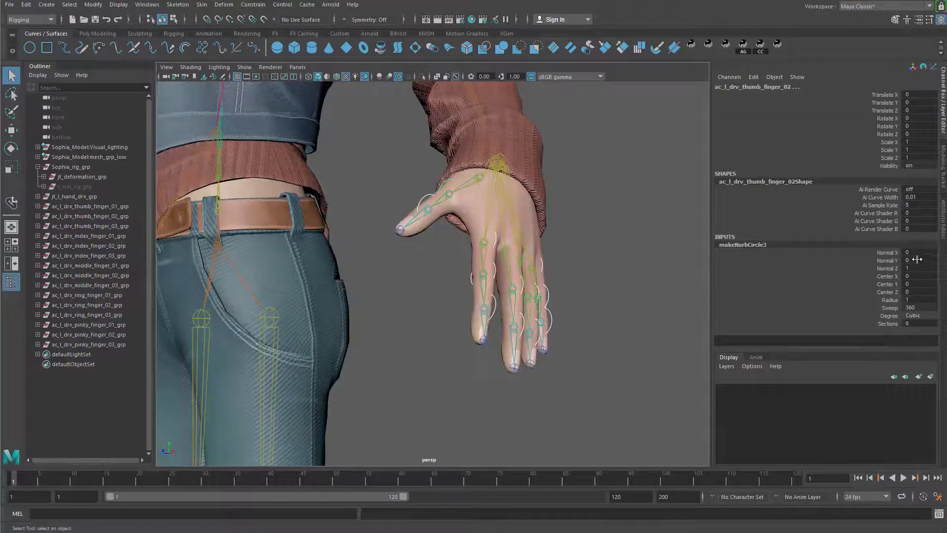
pyautogui.click(917, 252)
pyautogui.write('1')
pyautogui.click(920, 267)
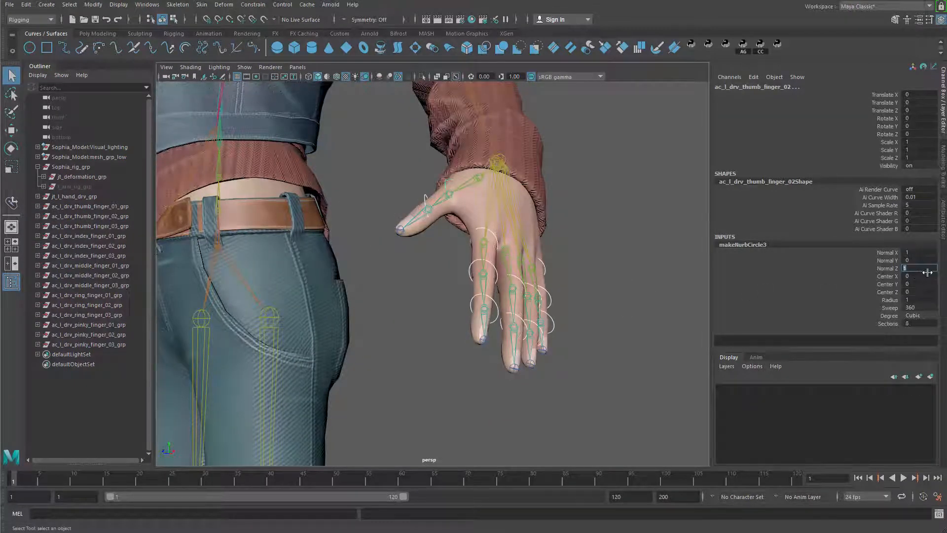
pyautogui.write('0')
pyautogui.press('Return')
# Step: Increase the circle radius of all selected finger controllers to 1.48
pyautogui.click(890, 299)
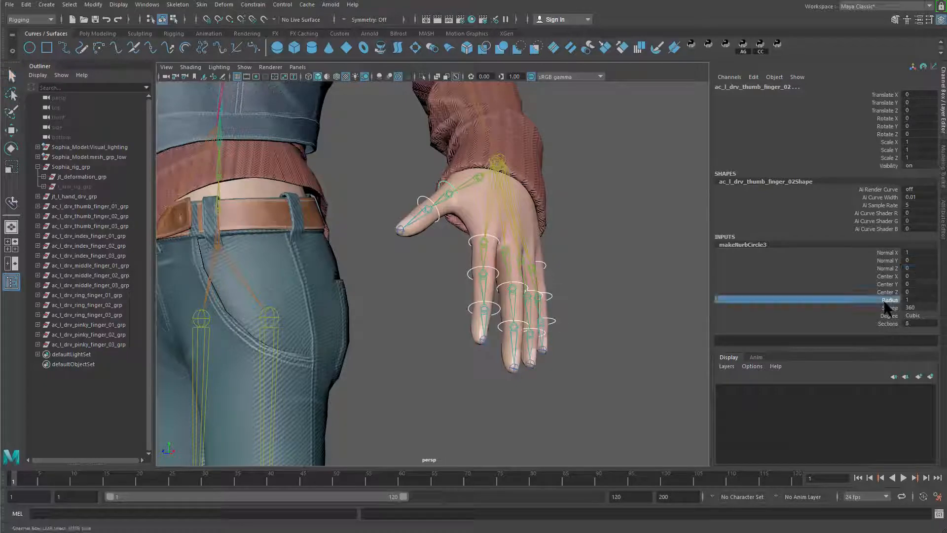
pyautogui.moveTo(610, 381)
pyautogui.mouseDown(button='middle')
pyautogui.moveTo(593, 380)
pyautogui.moveTo(626, 376)
pyautogui.mouseUp(button='middle')
pyautogui.keyDown('alt'); pyautogui.moveTo(624, 375); pyautogui.dragTo(553, 316); pyautogui.keyUp('alt')
pyautogui.keyDown('alt'); pyautogui.moveTo(538, 247); pyautogui.dragTo(535, 341, button='middle'); pyautogui.keyUp('alt')
pyautogui.keyDown('alt'); pyautogui.moveTo(535, 341); pyautogui.dragTo(554, 334, button='right'); pyautogui.keyUp('alt')
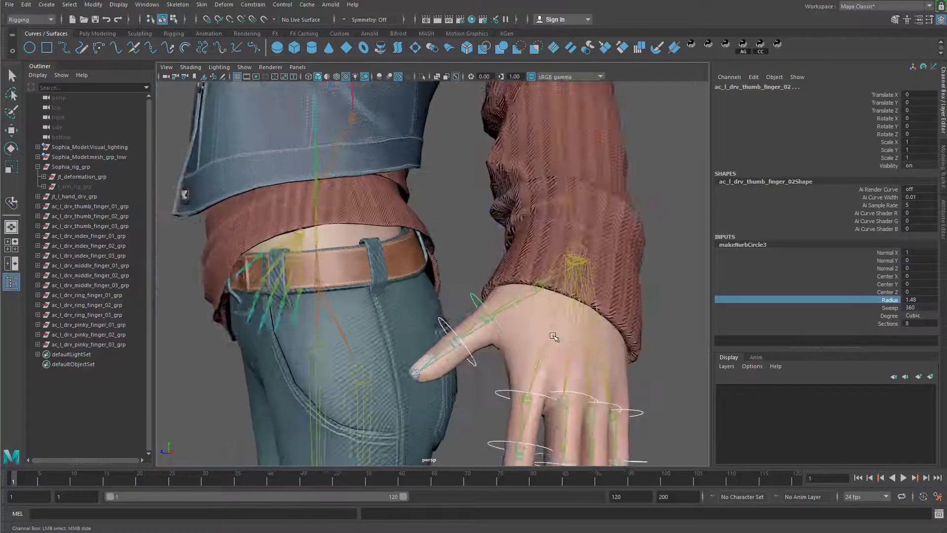
pyautogui.keyDown('alt'); pyautogui.moveTo(554, 334); pyautogui.dragTo(535, 296); pyautogui.keyUp('alt')
# Step: Enlarge the curve points of the thumb base controller ac_l_drv_thumb_finger_01 in component mode
pyautogui.press('4')
pyautogui.press('q')
pyautogui.click(557, 298)
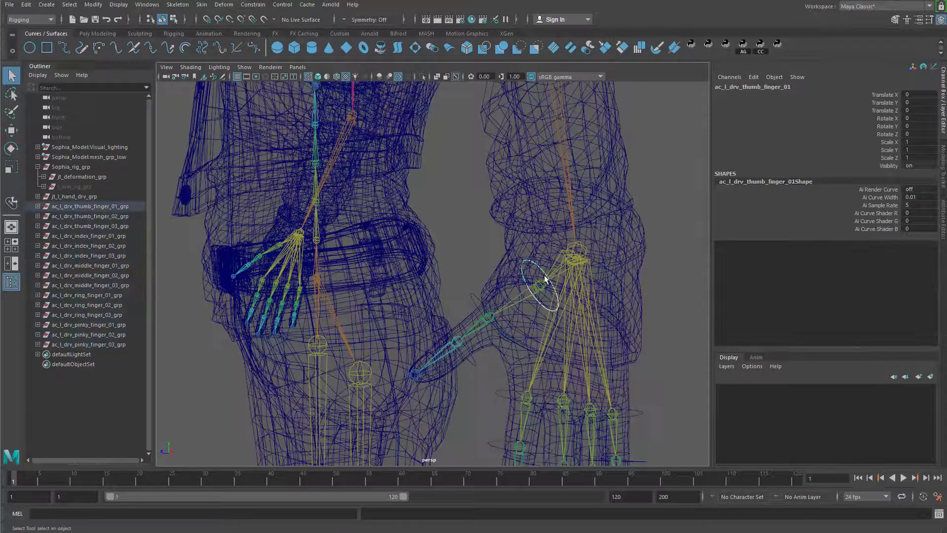
pyautogui.hotkey('ctrl', '1')
pyautogui.press('F8')
pyautogui.hotkey('ctrl', '1')
pyautogui.press('r')
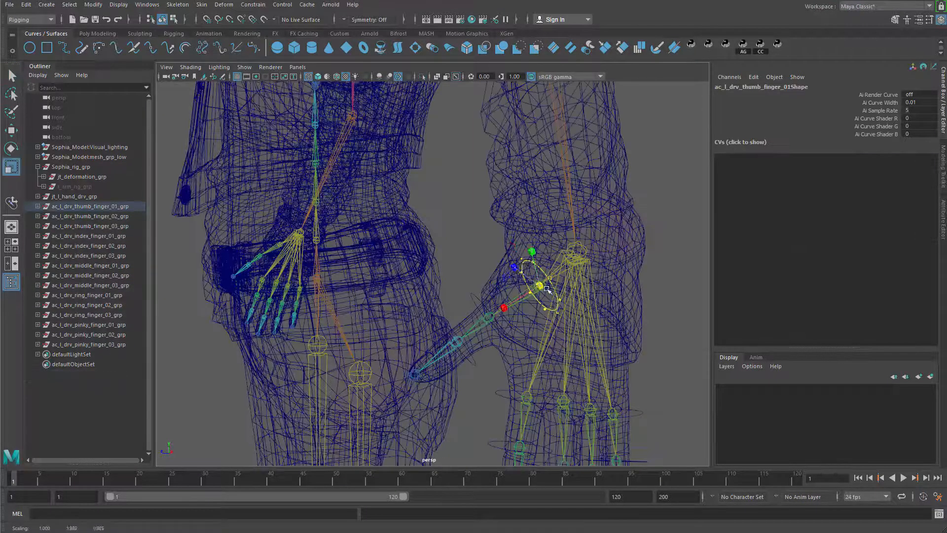
pyautogui.press('5')
# Step: Rotate the thumb base controller's curve points so the ring wraps around the wrist, and inspect the fit
pyautogui.press('e')
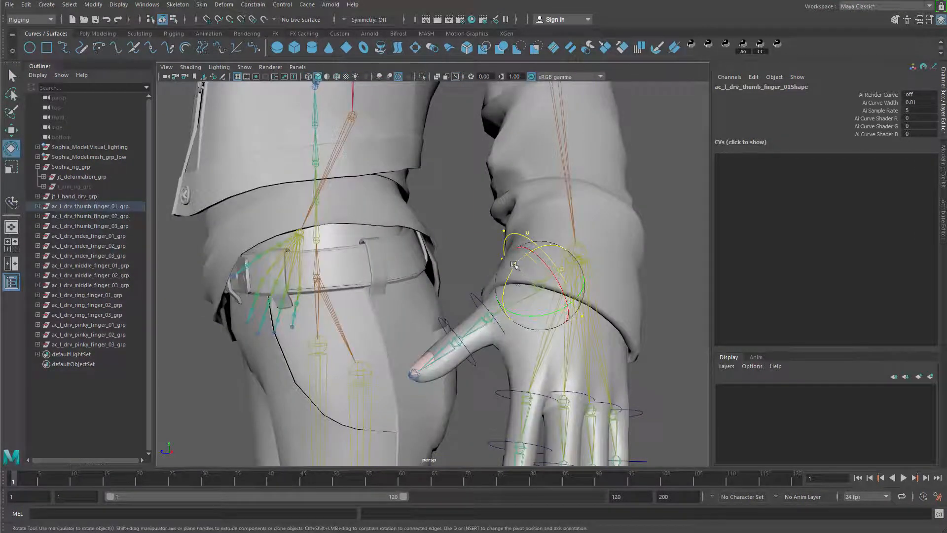
pyautogui.moveTo(550, 296)
pyautogui.mouseDown()
pyautogui.moveTo(566, 300)
pyautogui.moveTo(559, 287)
pyautogui.mouseUp()
pyautogui.press('q')
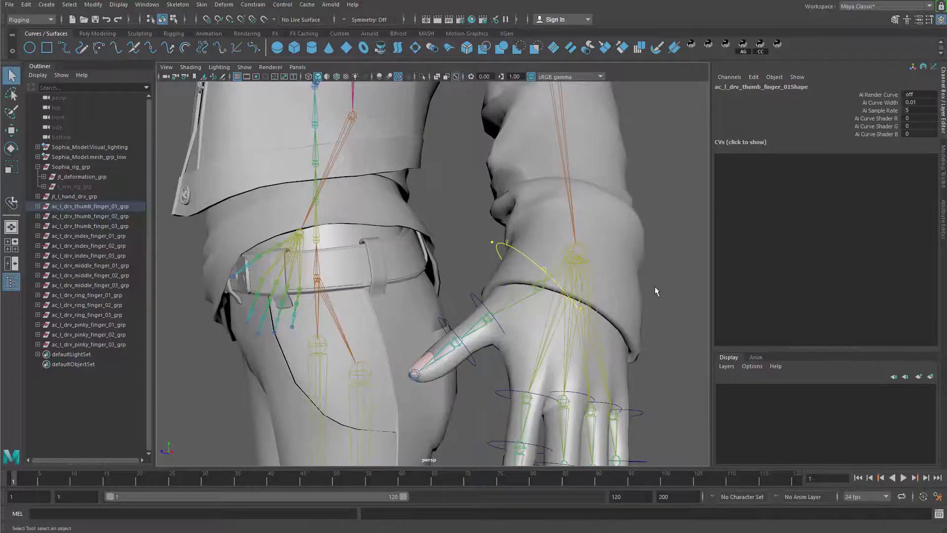
pyautogui.click(655, 286)
pyautogui.keyDown('alt'); pyautogui.moveTo(655, 287); pyautogui.dragTo(494, 341, button='right'); pyautogui.keyUp('alt')
pyautogui.keyDown('alt'); pyautogui.moveTo(494, 340); pyautogui.dragTo(563, 355); pyautogui.keyUp('alt')
pyautogui.keyDown('alt'); pyautogui.moveTo(320, 340); pyautogui.dragTo(338, 333); pyautogui.keyUp('alt')
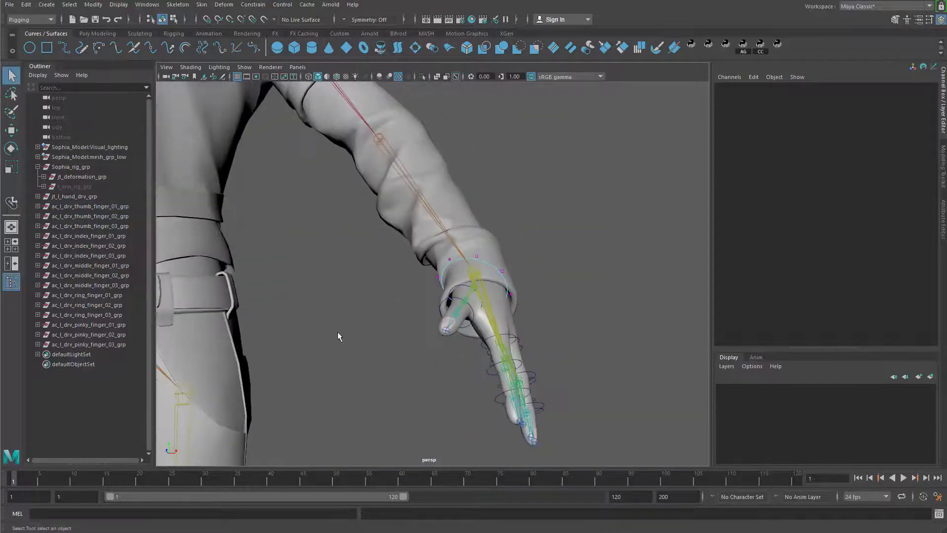
# Step: Group all finger controller groups from thumb 01 to pinky 03 and name the new group ac_l_hand_grp
pyautogui.click(79, 206)
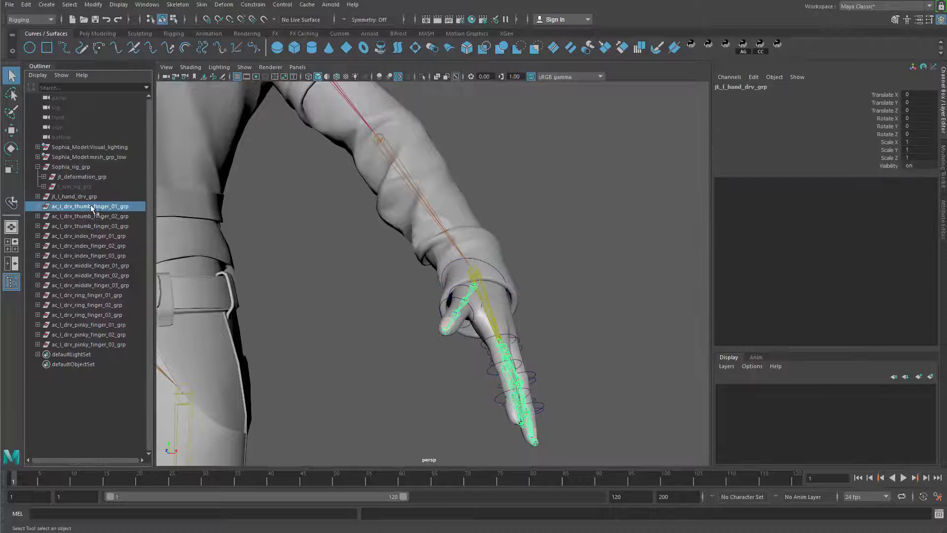
pyautogui.keyDown('shift'); pyautogui.click(113, 345); pyautogui.keyUp('shift')
pyautogui.keyDown('alt'); pyautogui.moveTo(531, 283); pyautogui.dragTo(442, 301); pyautogui.keyUp('alt')
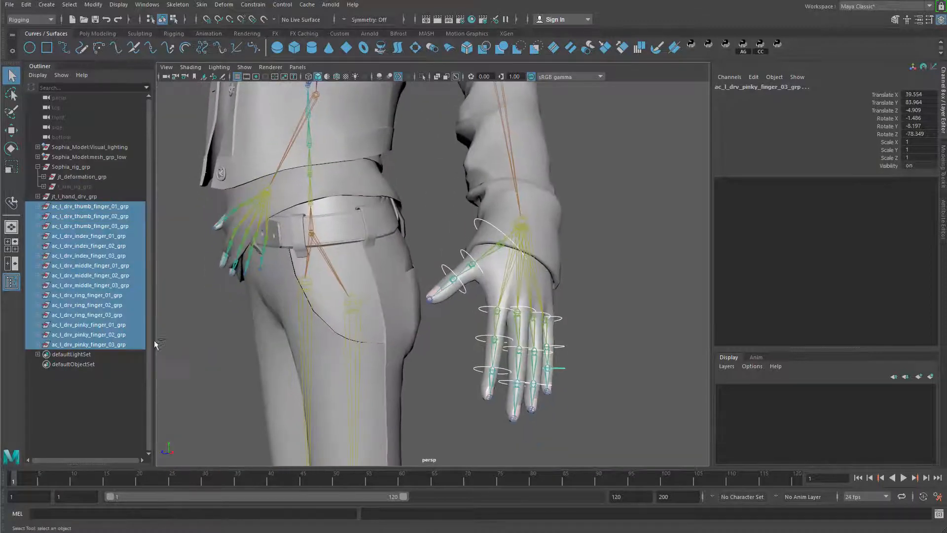
pyautogui.hotkey('ctrl', 'g')
pyautogui.click(64, 207)
pyautogui.doubleClick(64, 207)
pyautogui.write('ac_l_hand_grp')
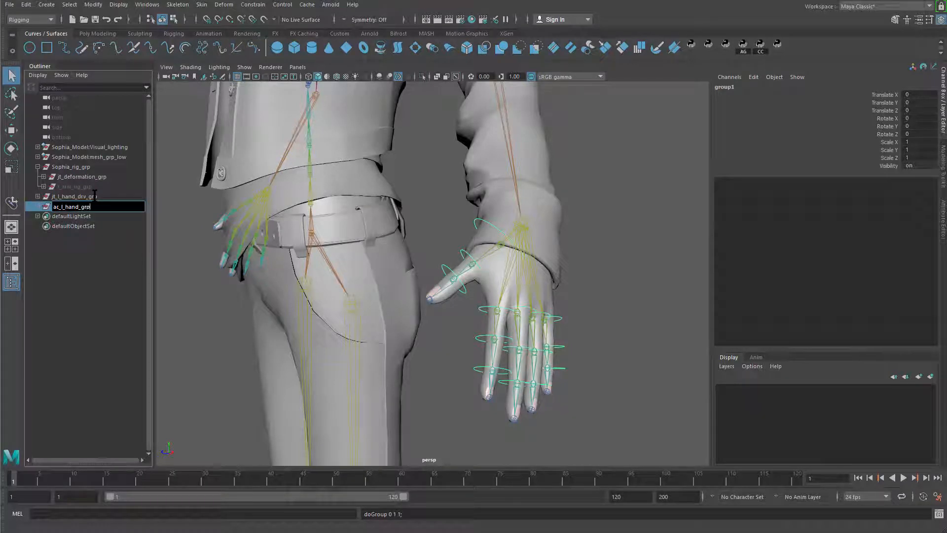
pyautogui.press('Return')
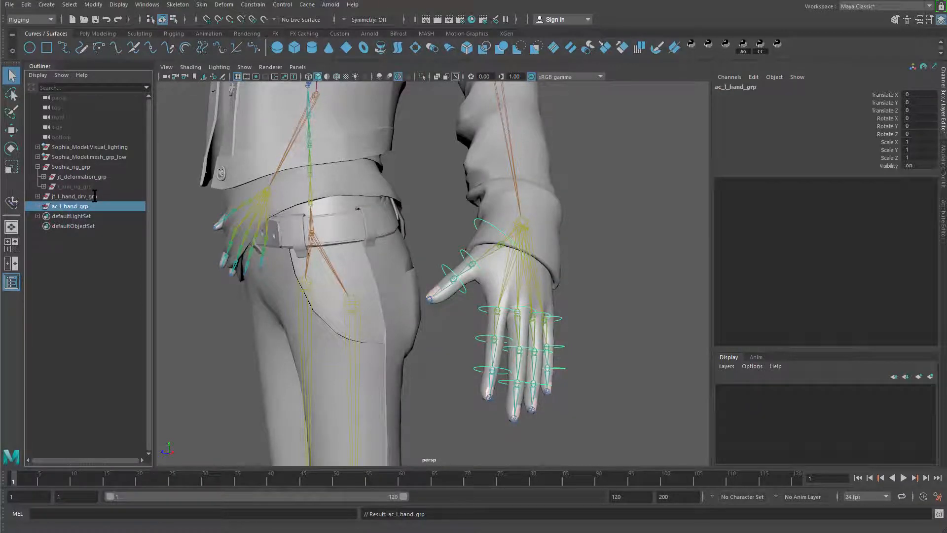
# Step: Expand ac_l_hand_grp and parent each thumb controller group under the preceding thumb controller, 03 under 02 and 02 under 01
pyautogui.click(39, 208)
pyautogui.click(40, 206)
pyautogui.keyDown('shift'); pyautogui.click(39, 206); pyautogui.keyUp('shift')
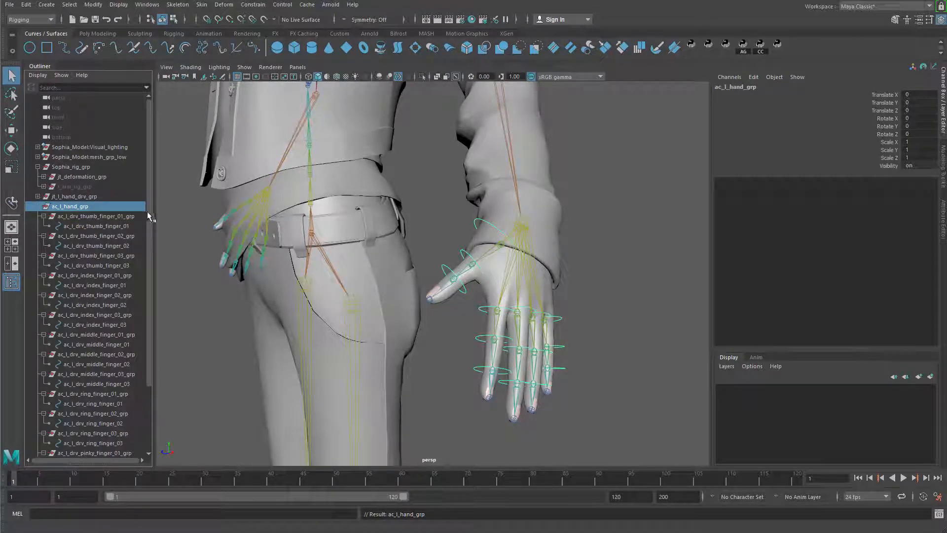
pyautogui.scroll(-3, 149, 245)
pyautogui.moveTo(94, 228); pyautogui.dragTo(96, 197)
pyautogui.click(99, 206)
pyautogui.click(95, 186)
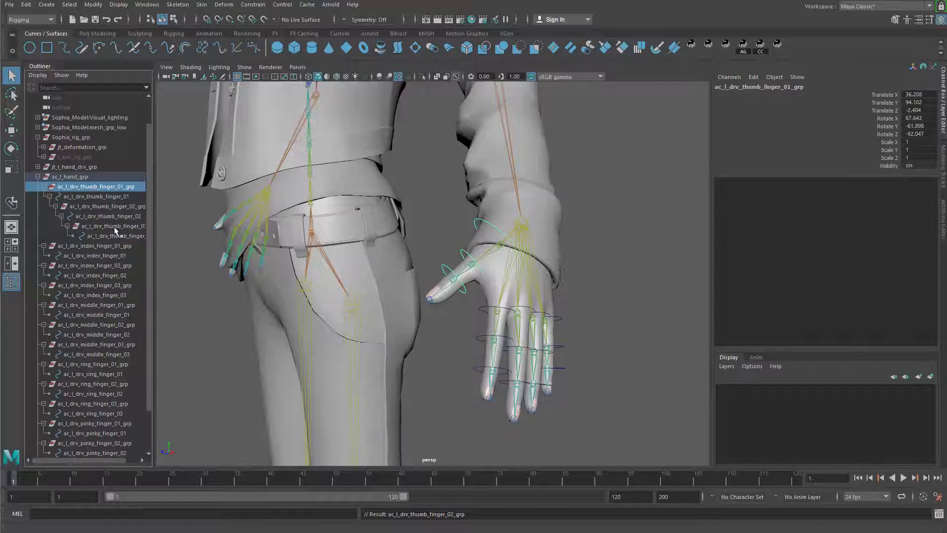
pyautogui.click(44, 187)
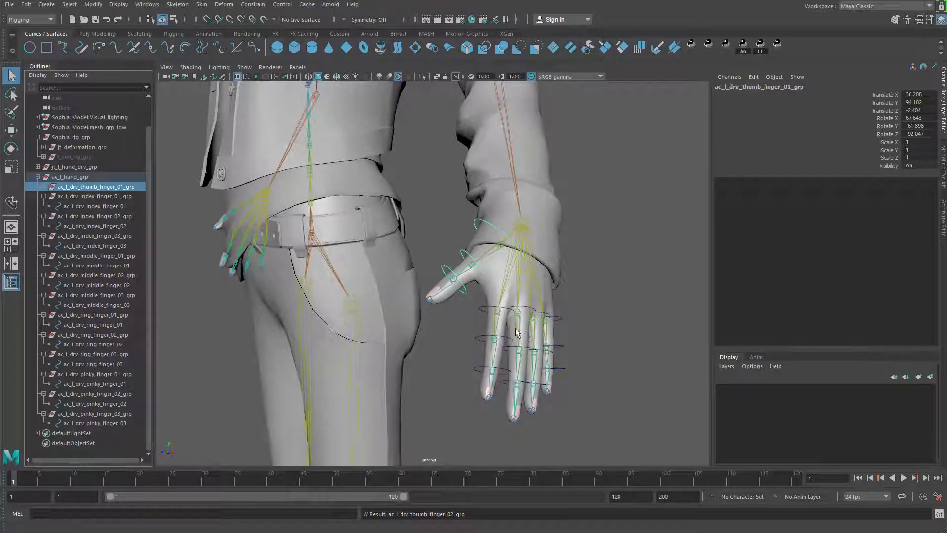
# Step: Parent the index controller groups in a chain, ac_l_drv_index_finger_03_grp under controller 02 and ac_l_drv_index_finger_02_grp under controller 01
pyautogui.click(85, 236)
pyautogui.moveTo(95, 229); pyautogui.dragTo(94, 217, button='middle')
pyautogui.click(91, 227)
pyautogui.click(81, 228)
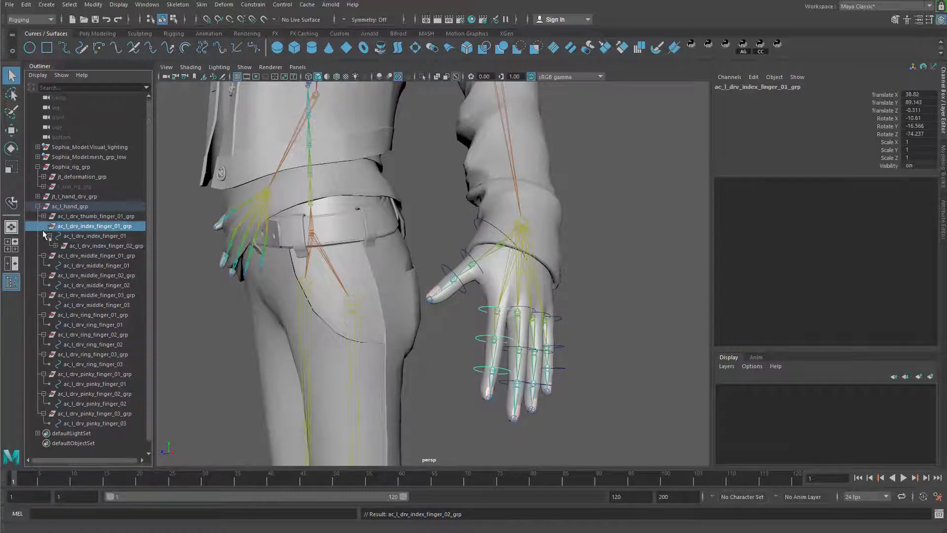
pyautogui.click(44, 227)
# Step: Try to nest the middle finger controller groups under their preceding controllers
pyautogui.click(86, 296)
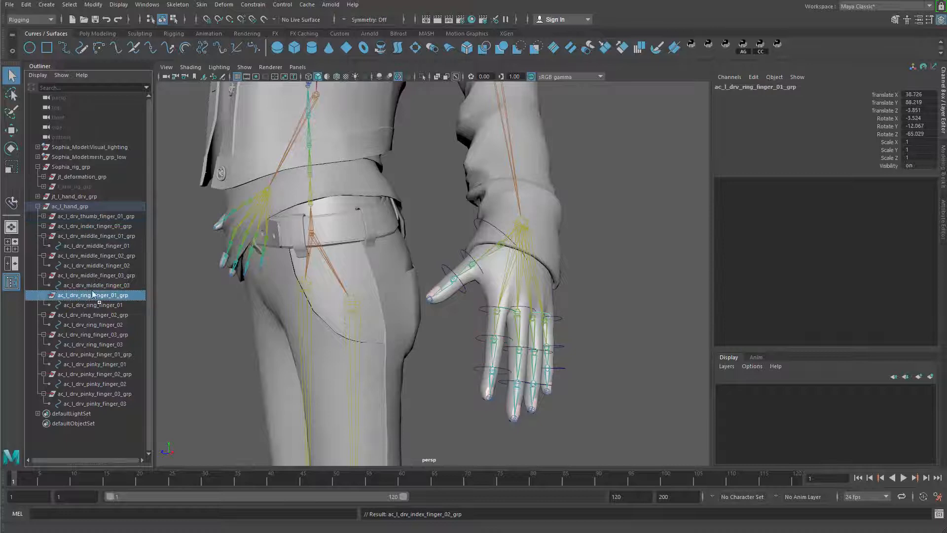
pyautogui.moveTo(95, 285); pyautogui.dragTo(90, 265, button='middle')
pyautogui.click(93, 275)
pyautogui.click(43, 256)
pyautogui.click(44, 237)
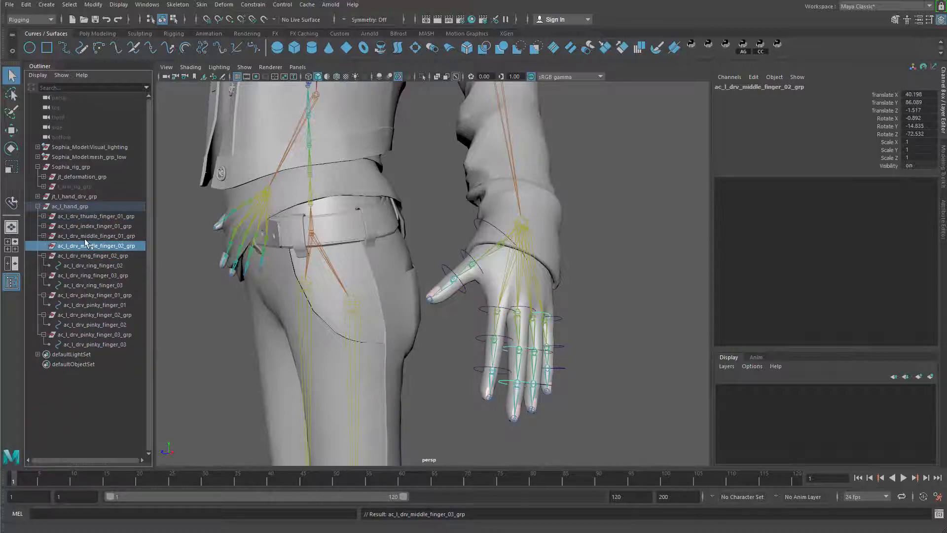
# Step: Try to nest the ring finger controller groups, placing ac_l_drv_ring_finger_03_grp under controller 02
pyautogui.click(87, 295)
pyautogui.moveTo(86, 295); pyautogui.dragTo(85, 265, button='middle')
pyautogui.click(85, 276)
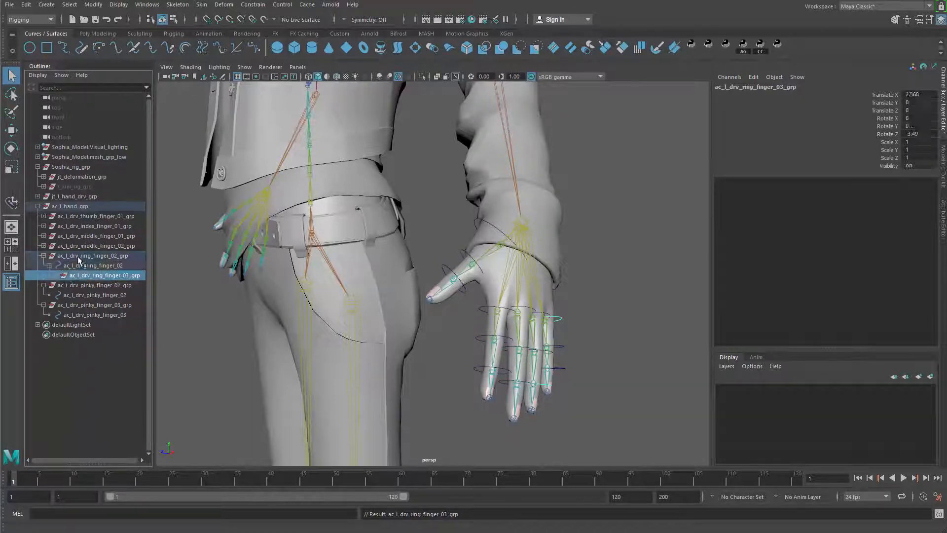
pyautogui.click(79, 256)
pyautogui.click(44, 256)
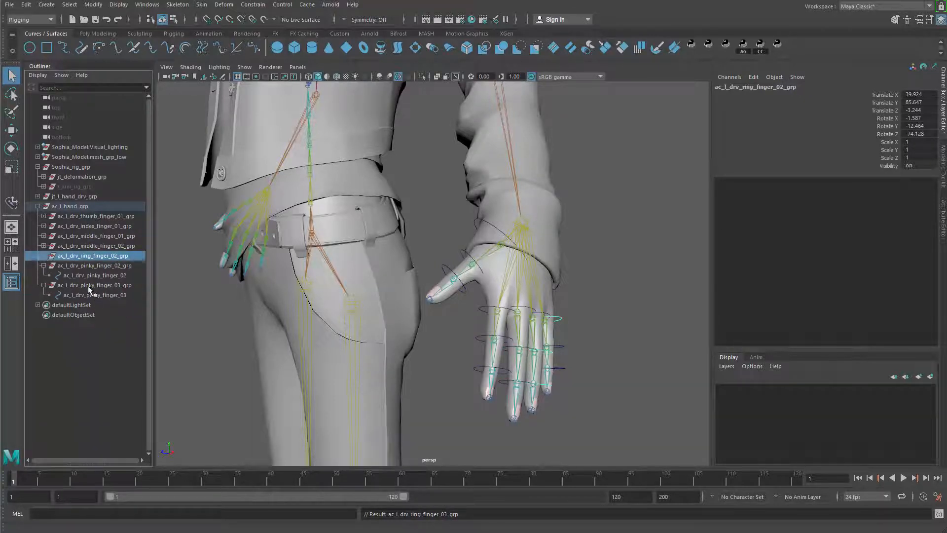
# Step: Undo the recent controller parenting changes back into the thumb chain
pyautogui.hotkey('ctrl', 'z')
pyautogui.hotkey('ctrl', 'z')
pyautogui.hotkey('ctrl', 'z')
pyautogui.hotkey('ctrl', 'z')
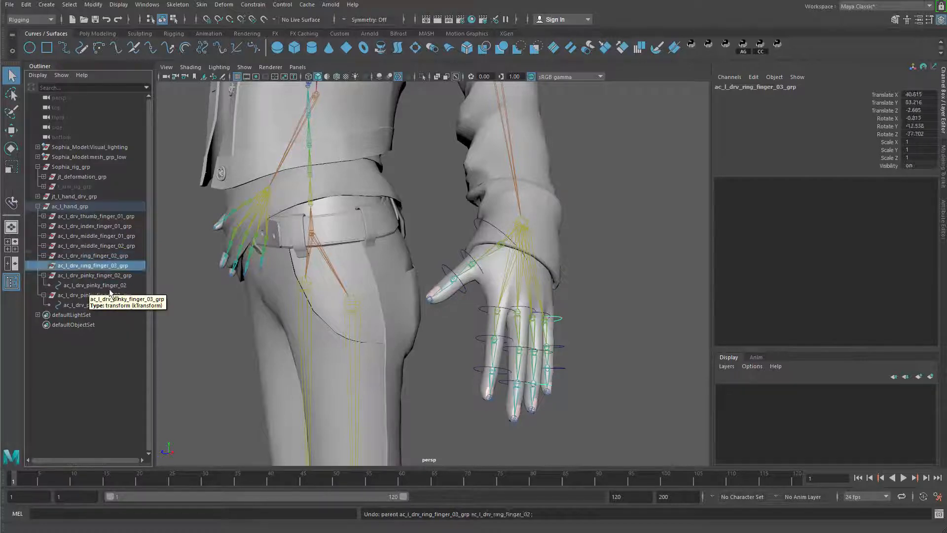
pyautogui.hotkey('ctrl', 'z')
pyautogui.hotkey('ctrl', 'z')
pyautogui.hotkey('ctrl', 'z')
pyautogui.hotkey('ctrl', 'z')
pyautogui.hotkey('ctrl', 'z')
pyautogui.hotkey('ctrl', 'z')
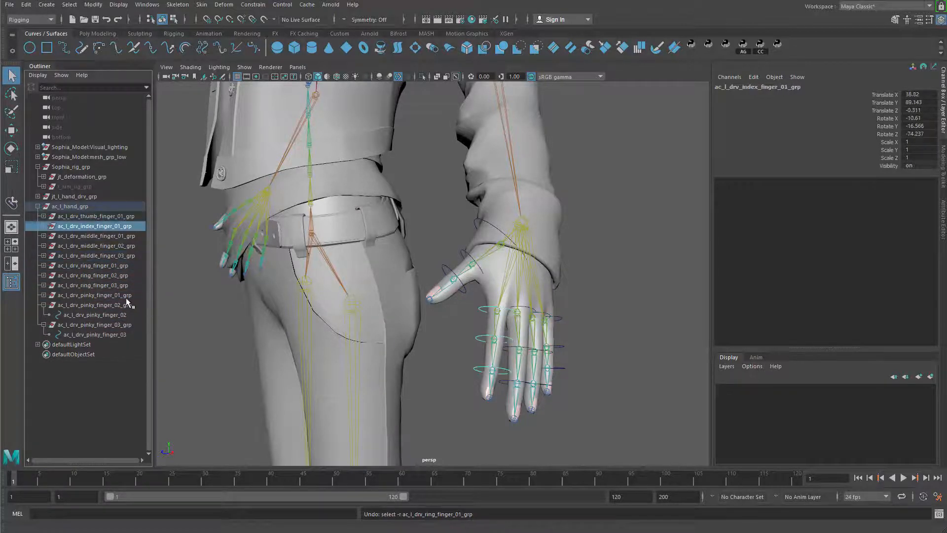
pyautogui.hotkey('ctrl', 'z')
pyautogui.hotkey('ctrl', 'z')
pyautogui.hotkey('ctrl', 'z')
pyautogui.hotkey('ctrl', 'z')
pyautogui.hotkey('ctrl', 'z')
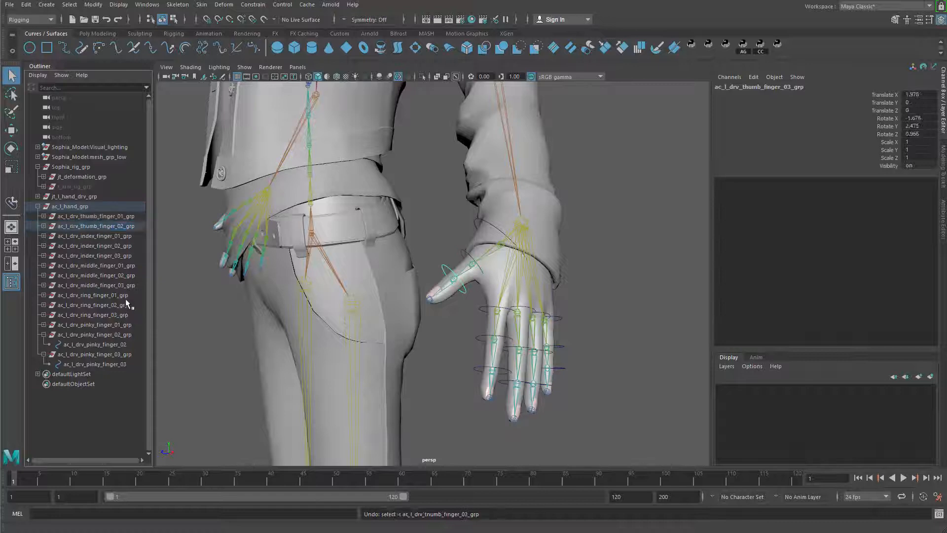
# Step: Redo the parenting of the thumb and index finger controller groups
pyautogui.hotkey('shift', 'z')
pyautogui.hotkey('shift', 'z')
pyautogui.hotkey('shift', 'z')
pyautogui.hotkey('shift', 'z')
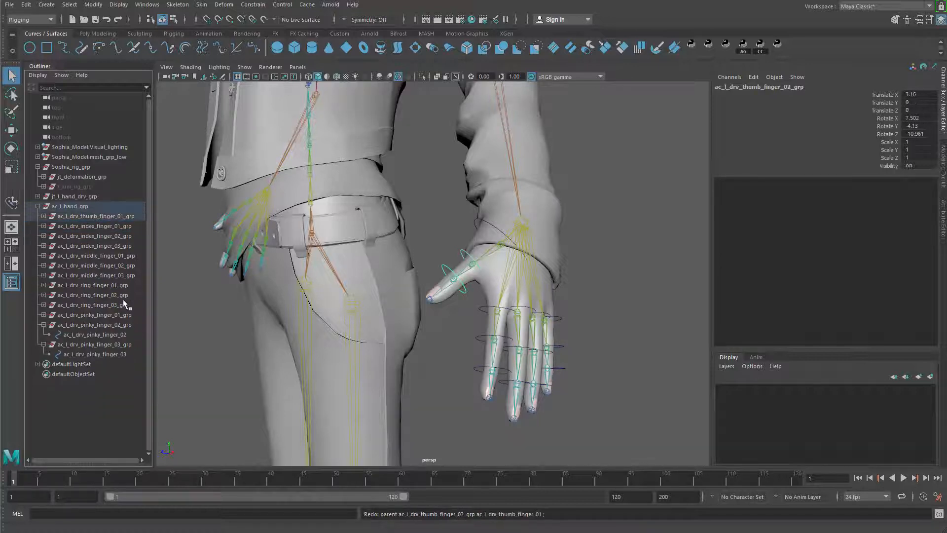
pyautogui.hotkey('shift', 'z')
pyautogui.hotkey('shift', 'z')
pyautogui.hotkey('shift', 'z')
pyautogui.hotkey('shift', 'z')
pyautogui.hotkey('shift', 'z')
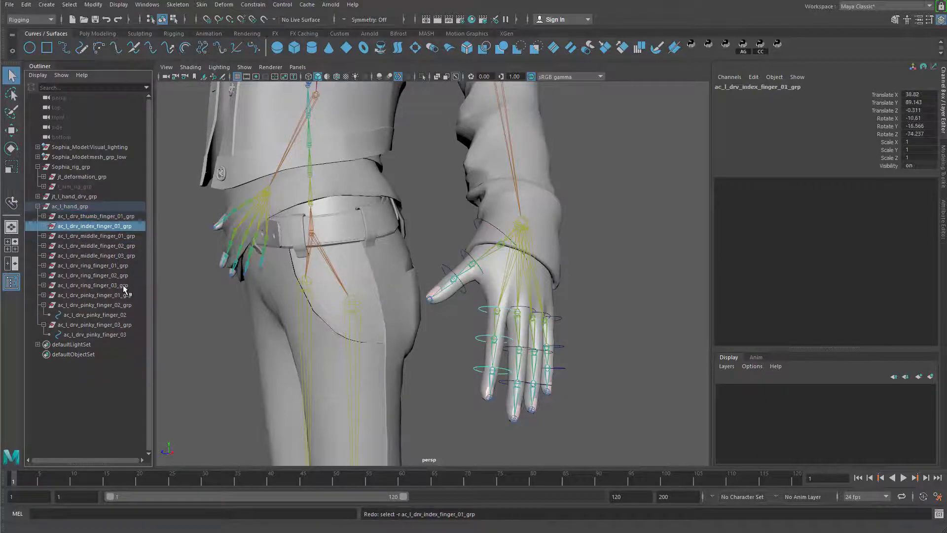
# Step: Nest ac_l_drv_middle_finger_03_grp under the middle finger 02 controller and ac_l_drv_middle_finger_02_grp under the middle finger 01 controller
pyautogui.click(114, 257)
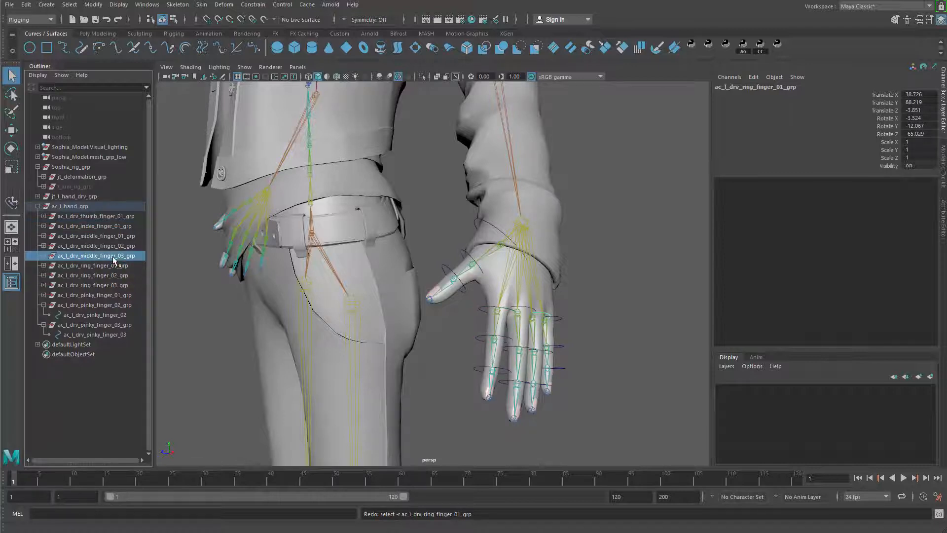
pyautogui.click(44, 256)
pyautogui.click(43, 246)
pyautogui.click(43, 236)
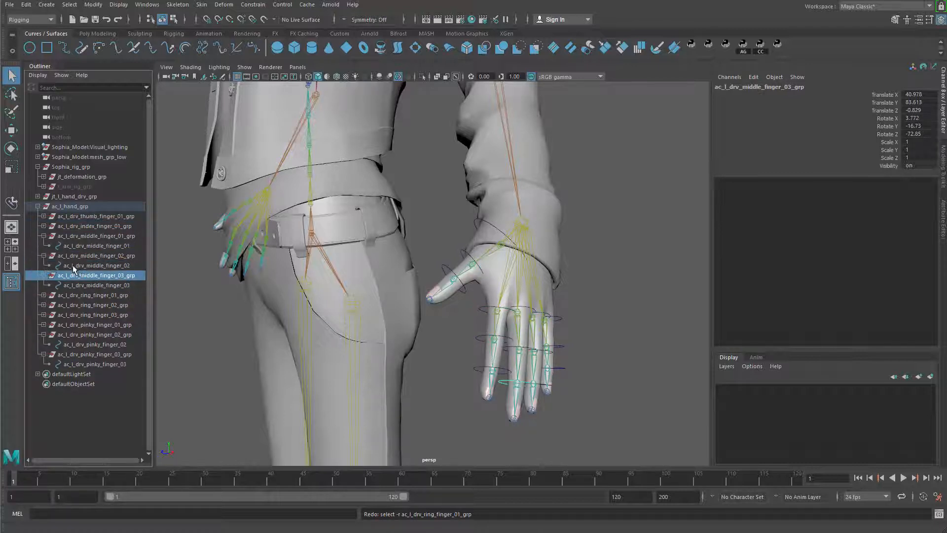
pyautogui.moveTo(104, 277); pyautogui.dragTo(99, 249)
pyautogui.moveTo(98, 246); pyautogui.dragTo(99, 246, button='middle')
pyautogui.click(80, 238)
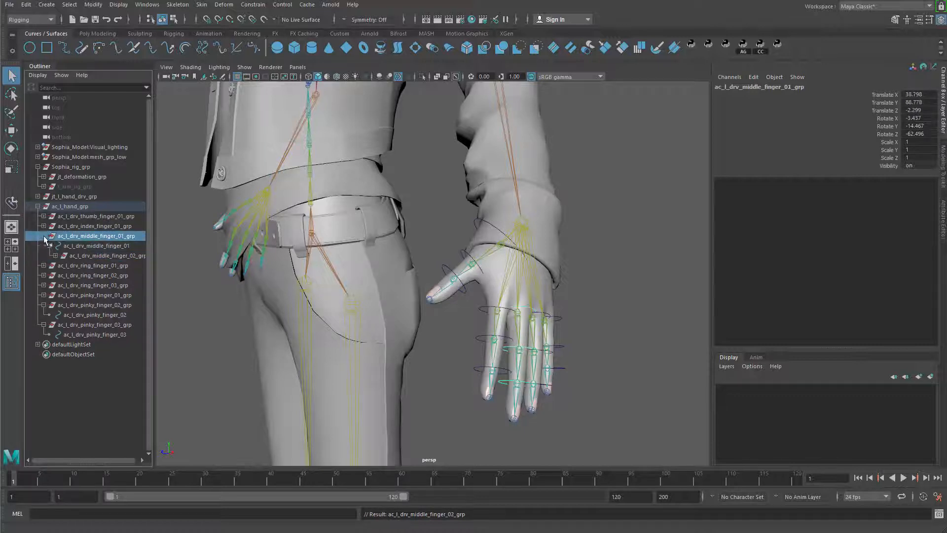
pyautogui.click(43, 236)
pyautogui.keyDown('shift'); pyautogui.click(42, 236); pyautogui.keyUp('shift')
pyautogui.click(43, 236)
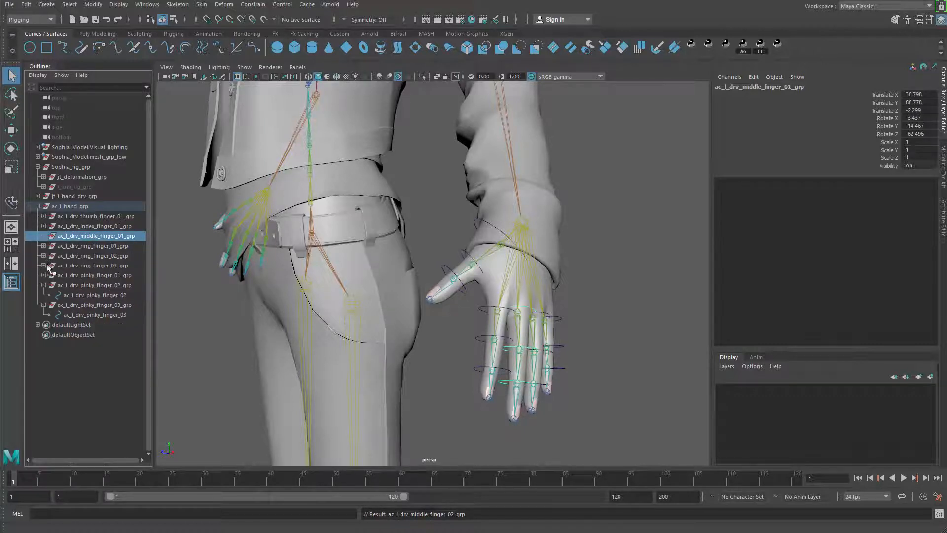
# Step: Nest ac_l_drv_ring_finger_03_grp under the ring finger 02 controller and ac_l_drv_ring_finger_02_grp under the ring finger 01 controller
pyautogui.click(44, 285)
pyautogui.click(38, 206)
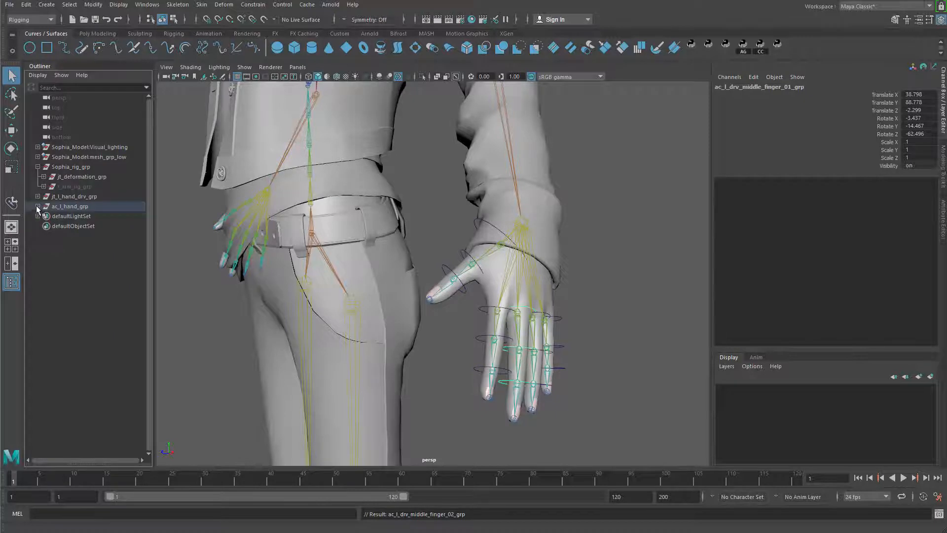
pyautogui.keyDown('shift'); pyautogui.click(38, 206); pyautogui.keyUp('shift')
pyautogui.scroll(-3, 98, 346)
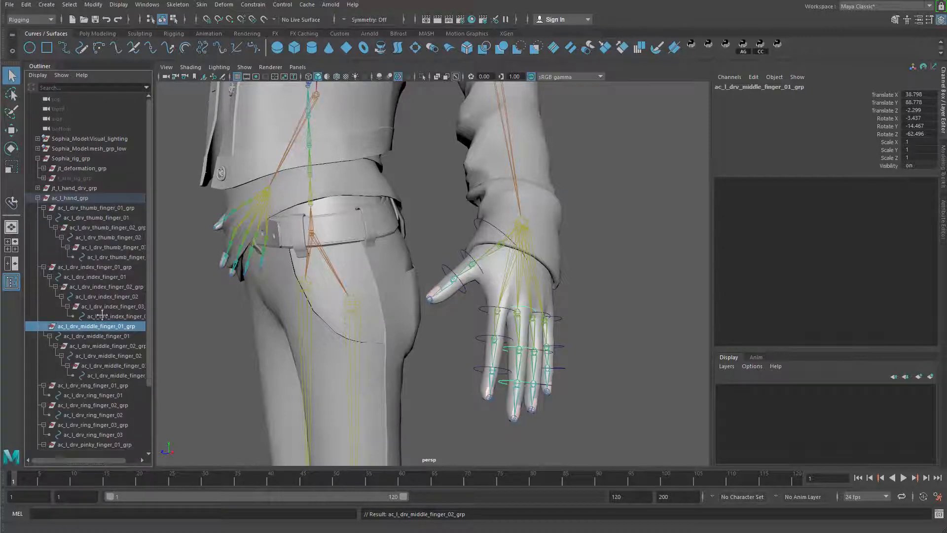
pyautogui.click(94, 352)
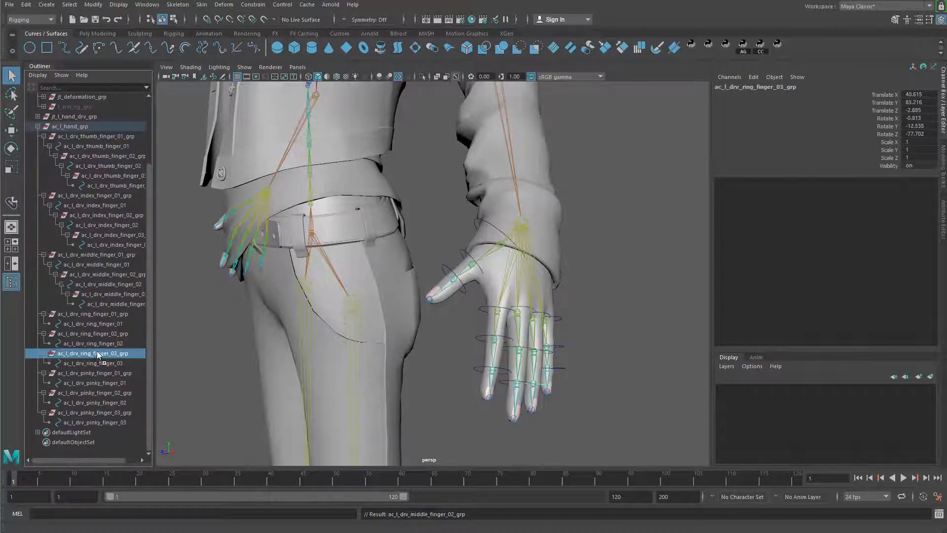
pyautogui.moveTo(94, 353); pyautogui.dragTo(92, 334, button='middle')
pyautogui.click(95, 353)
pyautogui.click(95, 345)
pyautogui.click(43, 345)
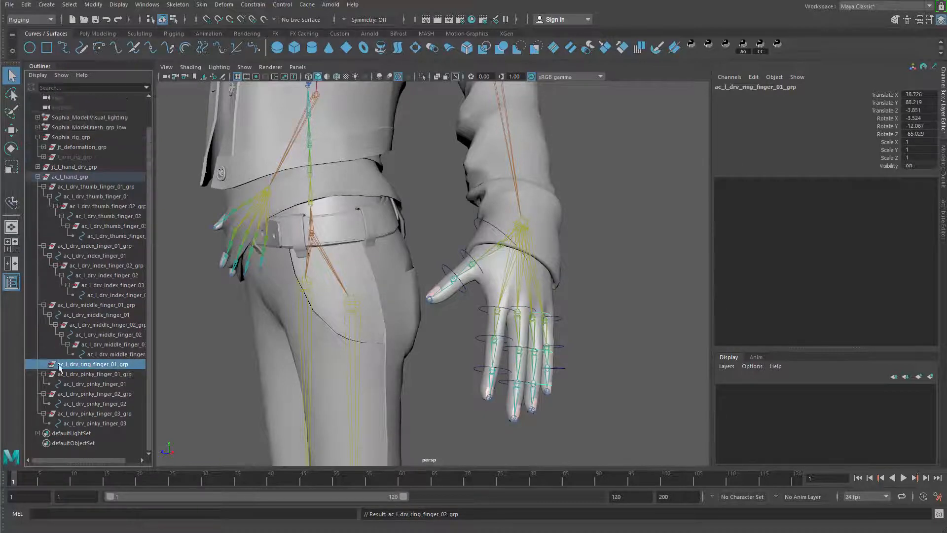
# Step: Nest the pinky finger 03 and 02 groups under their preceding controllers and expand the whole ac_l_hand_grp hierarchy
pyautogui.click(86, 413)
pyautogui.moveTo(85, 413); pyautogui.dragTo(90, 394, button='middle')
pyautogui.click(90, 400)
pyautogui.click(43, 403)
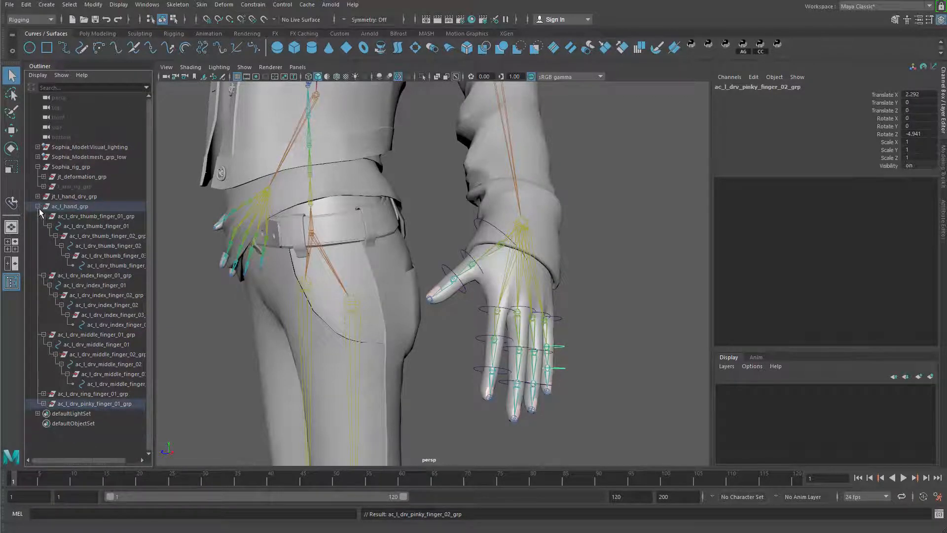
pyautogui.click(38, 206)
pyautogui.keyDown('shift'); pyautogui.click(37, 207); pyautogui.keyUp('shift')
pyautogui.scroll(-3, 100, 207)
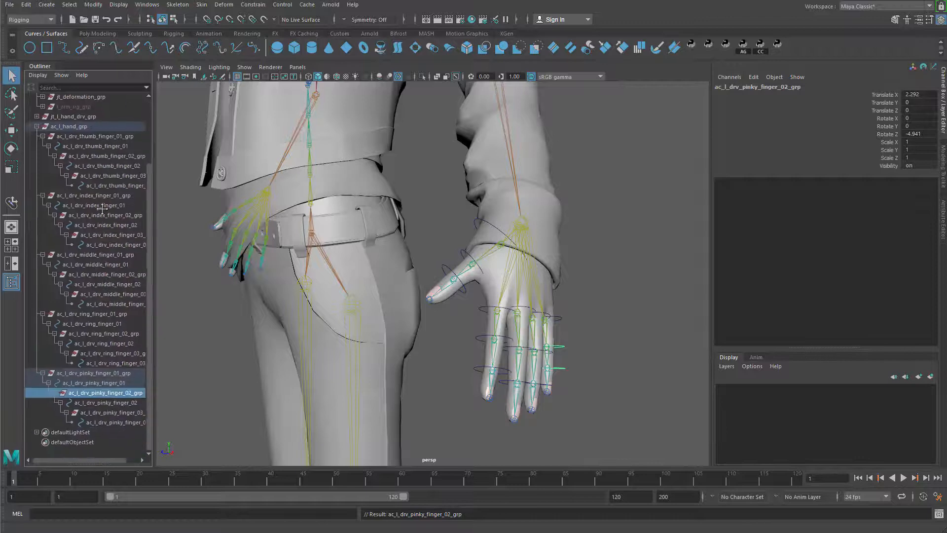
# Step: Select every finger group and controller under ac_l_hand_grp and replace _l_drv_ with _l_ in their names using Search and Replace Names
pyautogui.moveTo(100, 207)
pyautogui.keyDown('alt'); pyautogui.mouseDown(button='middle')
pyautogui.moveTo(105, 324)
pyautogui.moveTo(95, 211)
pyautogui.mouseUp(button='middle'); pyautogui.keyUp('alt')
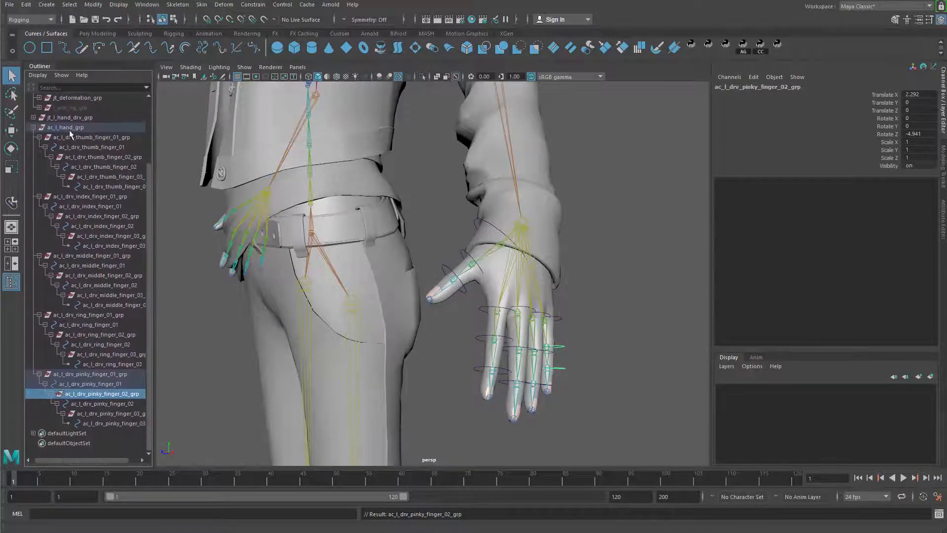
pyautogui.click(76, 138)
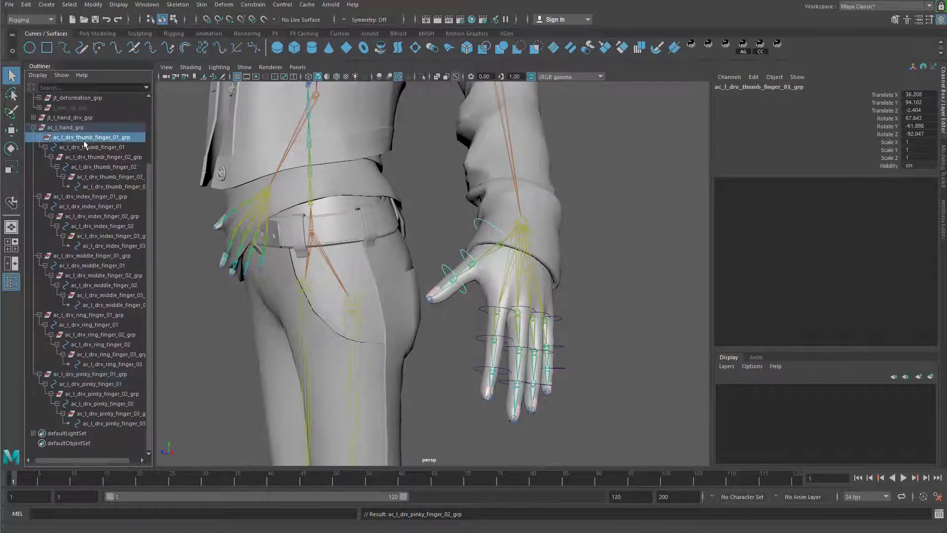
pyautogui.keyDown('shift'); pyautogui.click(110, 423); pyautogui.keyUp('shift')
pyautogui.click(93, 4)
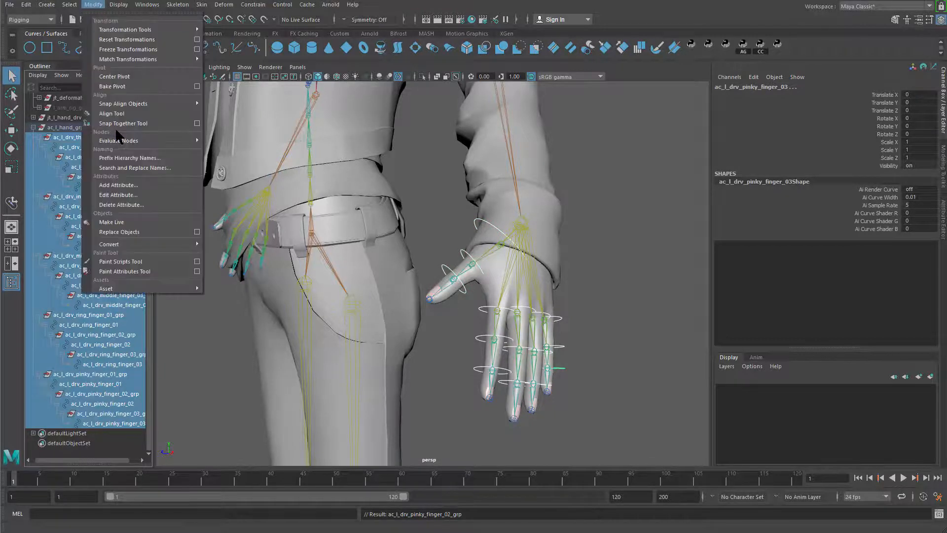
pyautogui.click(134, 168)
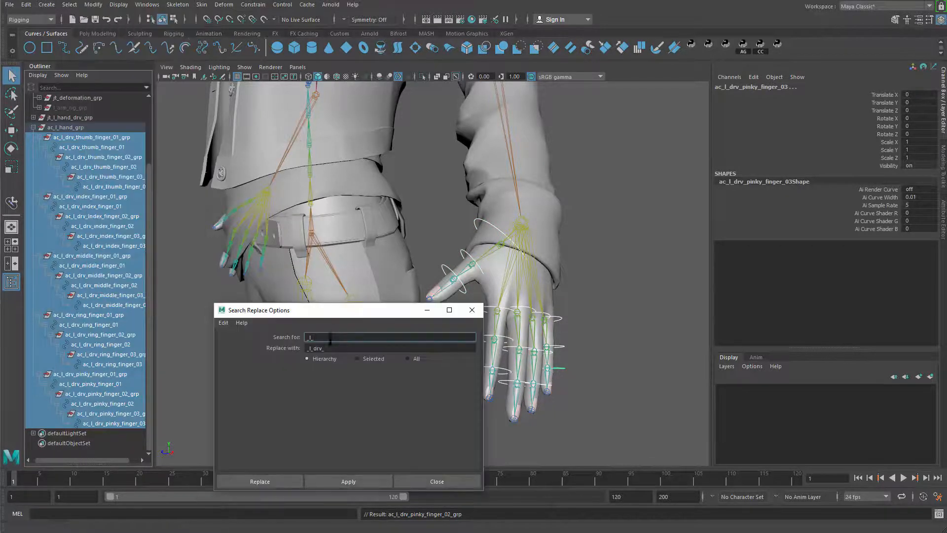
pyautogui.write('drv_')
pyautogui.press('Tab')
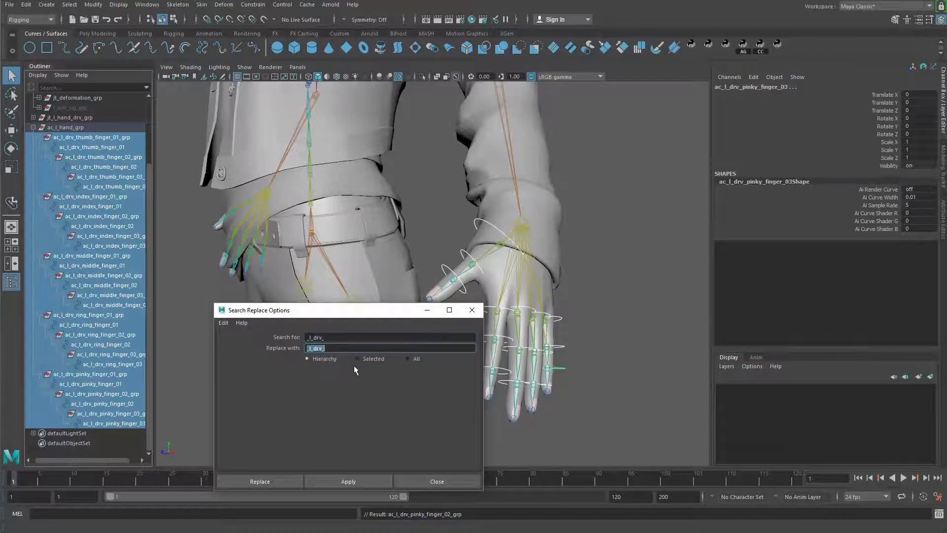
pyautogui.press('BackSpace')
pyautogui.press('BackSpace')
pyautogui.press('BackSpace')
pyautogui.press('BackSpace')
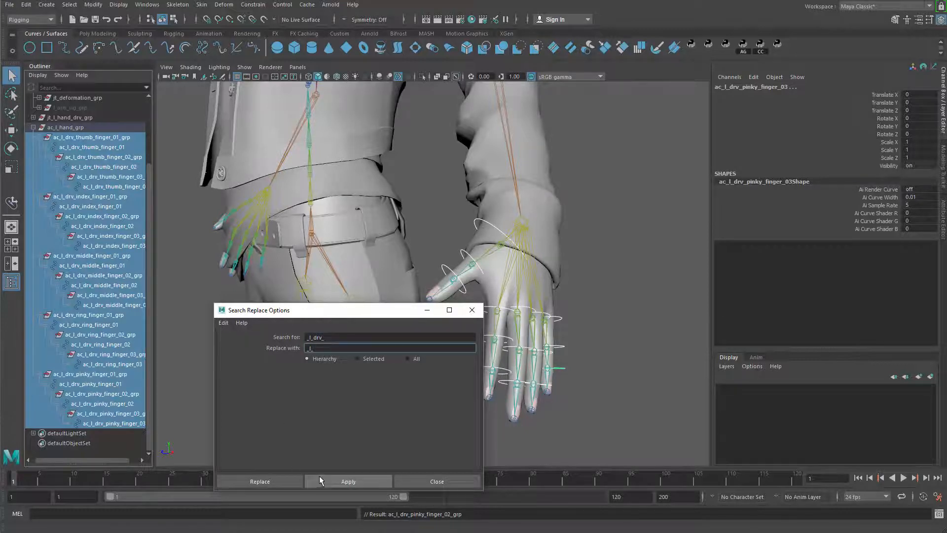
pyautogui.click(365, 481)
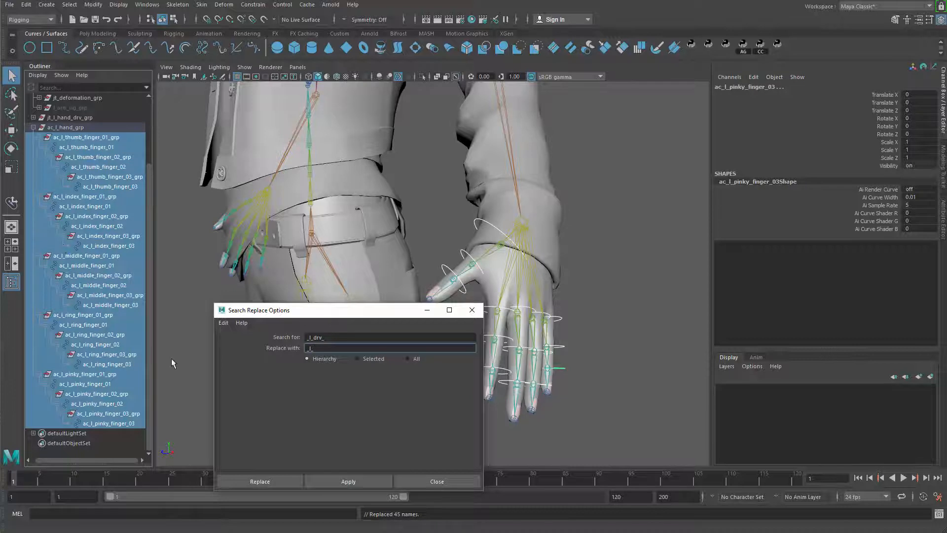
pyautogui.click(435, 484)
# Step: Orient-constrain the jt_l_thumb_finger_03 joint to the ac_l_thumb_finger_03 controller
pyautogui.keyDown('alt'); pyautogui.moveTo(432, 412); pyautogui.dragTo(431, 351); pyautogui.keyUp('alt')
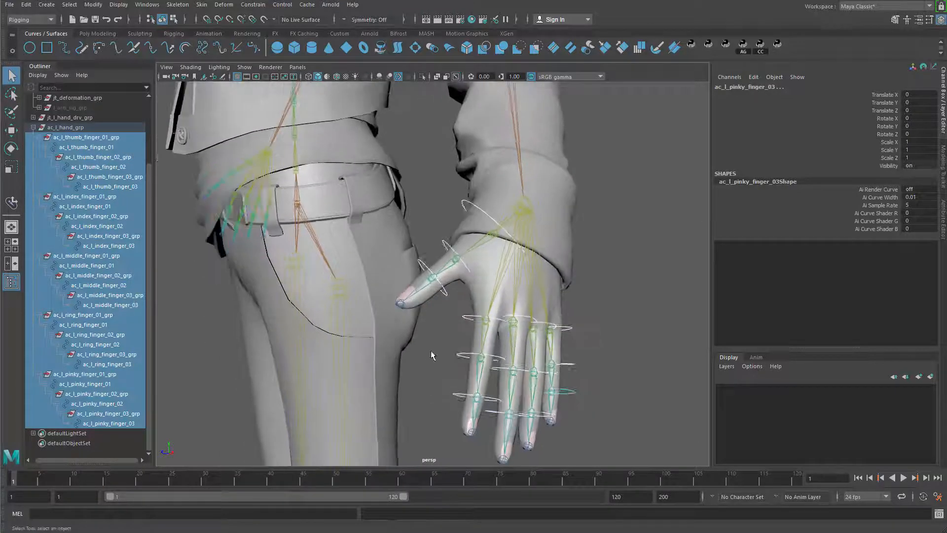
pyautogui.click(432, 345)
pyautogui.click(442, 289)
pyautogui.keyDown('alt'); pyautogui.moveTo(442, 289); pyautogui.dragTo(466, 320); pyautogui.keyUp('alt')
pyautogui.keyDown('alt'); pyautogui.moveTo(466, 320); pyautogui.dragTo(482, 338, button='right'); pyautogui.keyUp('alt')
pyautogui.keyDown('alt'); pyautogui.moveTo(482, 338); pyautogui.dragTo(523, 318); pyautogui.keyUp('alt')
pyautogui.keyDown('alt'); pyautogui.moveTo(523, 318); pyautogui.dragTo(553, 322, button='right'); pyautogui.keyUp('alt')
pyautogui.keyDown('alt'); pyautogui.moveTo(553, 322); pyautogui.dragTo(463, 319); pyautogui.keyUp('alt')
pyautogui.keyDown('shift'); pyautogui.click(466, 288); pyautogui.keyUp('shift')
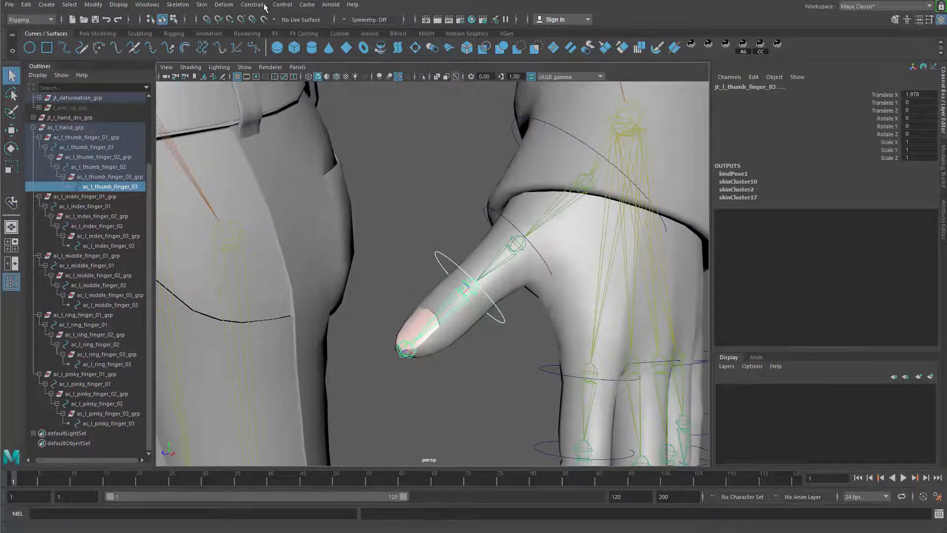
pyautogui.click(253, 4)
pyautogui.click(273, 39)
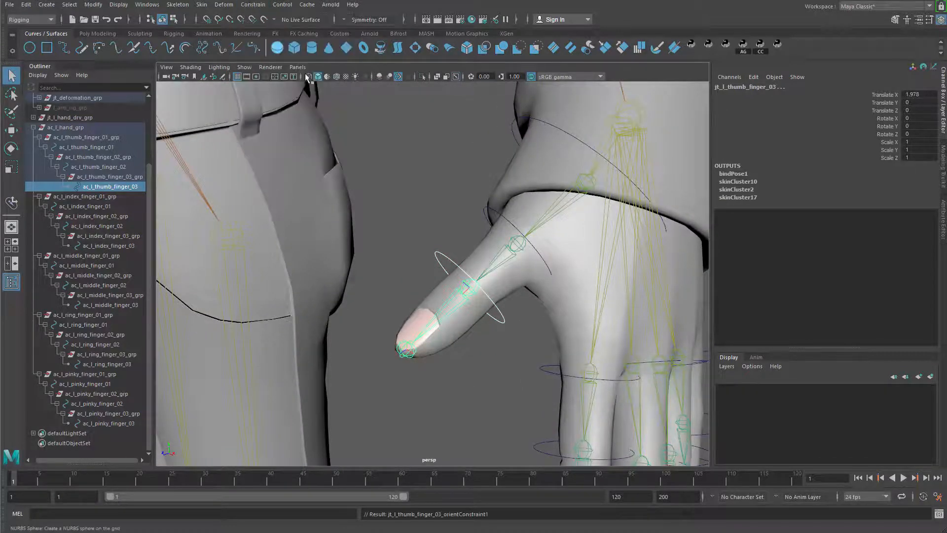
# Step: Orient-constrain the jt_l_thumb_finger_02 and jt_l_thumb_finger_01 joints to their matching thumb controllers
pyautogui.click(500, 215)
pyautogui.keyDown('shift'); pyautogui.click(515, 246); pyautogui.keyUp('shift')
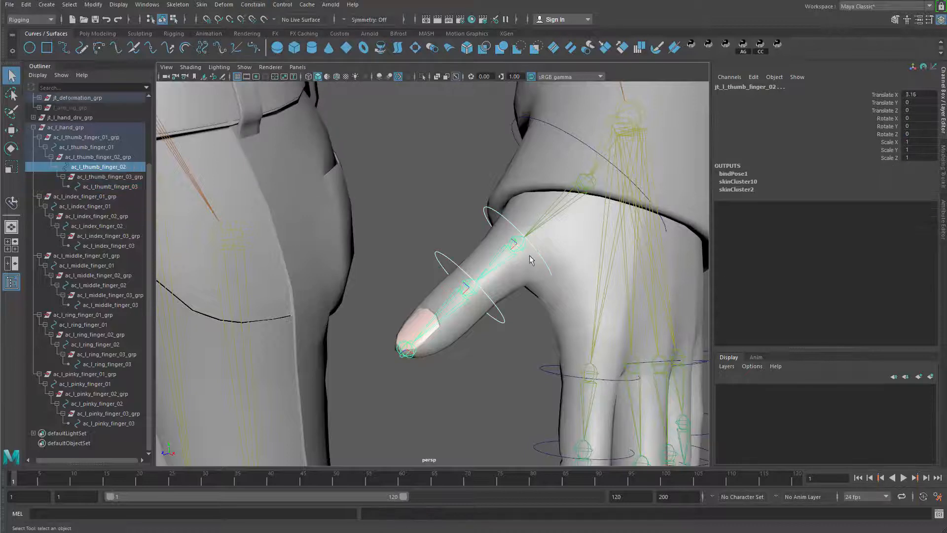
pyautogui.press('g')
pyautogui.click(589, 145)
pyautogui.keyDown('shift'); pyautogui.click(583, 192); pyautogui.keyUp('shift')
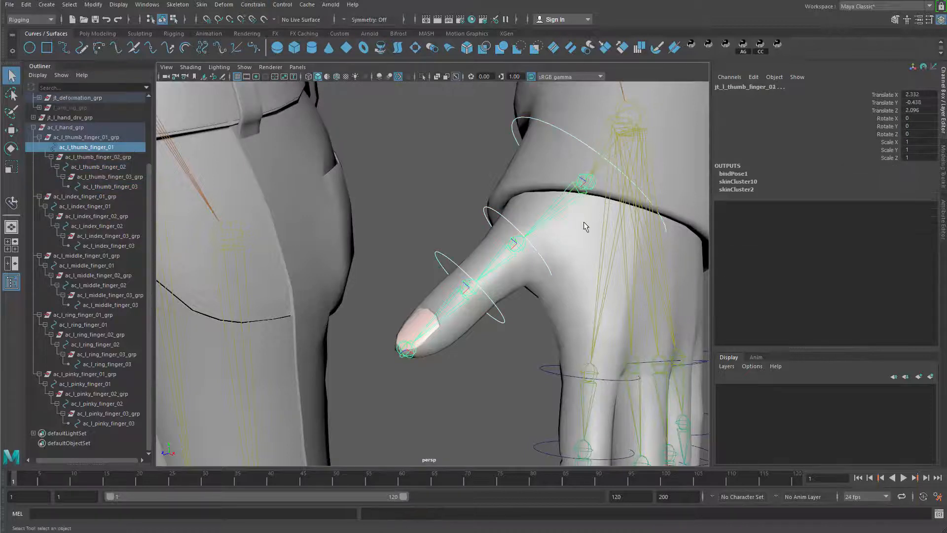
pyautogui.press('g')
# Step: Orient-constrain the first index finger joint to the ac_l_index_finger_01 controller
pyautogui.scroll(1, 560, 345)
pyautogui.keyDown('alt'); pyautogui.moveTo(623, 408); pyautogui.dragTo(554, 237, button='middle'); pyautogui.keyUp('alt')
pyautogui.click(564, 320)
pyautogui.keyDown('shift'); pyautogui.click(553, 339); pyautogui.keyUp('shift')
pyautogui.scroll(1, 558, 256)
pyautogui.press('g')
# Step: Orient-constrain jt_l_drv_index_finger_02 to the ac_l_index_finger_02 controller
pyautogui.keyDown('alt'); pyautogui.moveTo(491, 373); pyautogui.dragTo(443, 324, button='middle'); pyautogui.keyUp('alt')
pyautogui.click(433, 218)
pyautogui.click(445, 247)
pyautogui.keyDown('shift'); pyautogui.click(515, 269); pyautogui.keyUp('shift')
pyautogui.press('g')
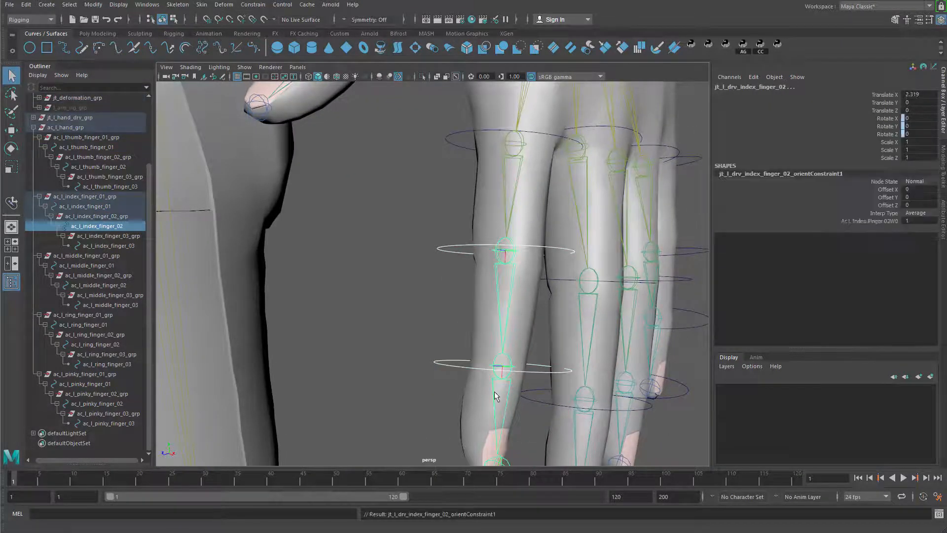
# Step: Orient-constrain jt_l_index_finger_03 to the ac_l_index_finger_03 controller
pyautogui.keyDown('alt'); pyautogui.moveTo(444, 395); pyautogui.dragTo(440, 347, button='middle'); pyautogui.keyUp('alt')
pyautogui.click(434, 261)
pyautogui.click(446, 286)
pyautogui.keyDown('shift'); pyautogui.click(499, 310); pyautogui.keyUp('shift')
pyautogui.press('g')
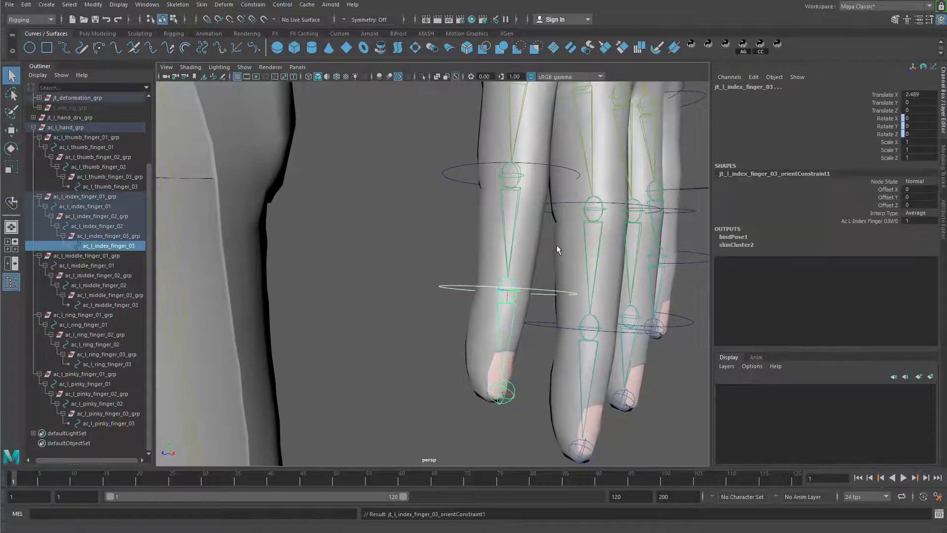
# Step: Orient-constrain jt_l_middle_finger_01 to the ac_l_middle_finger_01 controller
pyautogui.keyDown('alt'); pyautogui.moveTo(556, 178); pyautogui.dragTo(510, 338, button='middle'); pyautogui.keyUp('alt')
pyautogui.click(548, 271)
pyautogui.keyDown('alt'); pyautogui.moveTo(538, 306); pyautogui.dragTo(531, 274, button='middle'); pyautogui.keyUp('alt')
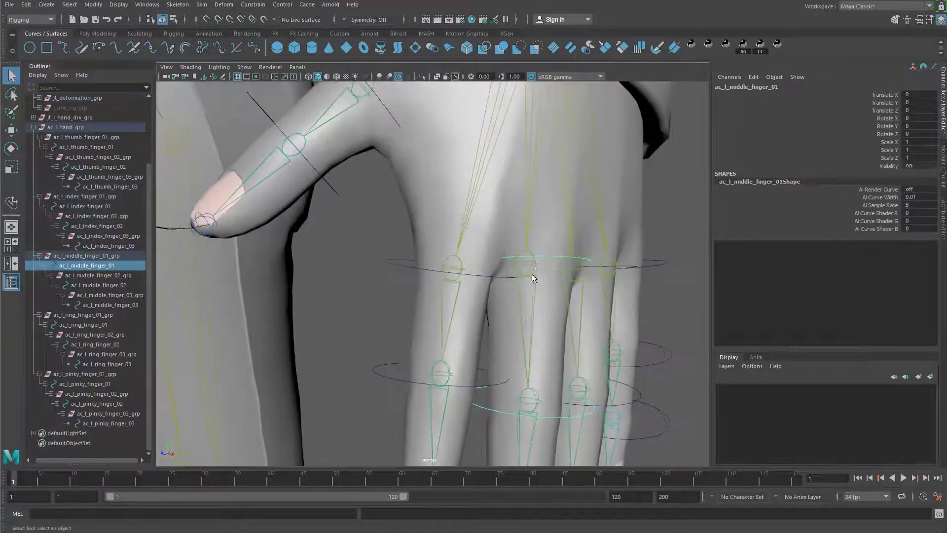
pyautogui.keyDown('shift'); pyautogui.click(532, 284); pyautogui.keyUp('shift')
pyautogui.press('g')
# Step: Orient-constrain jt_l_drv_middle_finger_02 to the ac_l_middle_finger_02 controller
pyautogui.keyDown('alt'); pyautogui.moveTo(533, 402); pyautogui.dragTo(547, 294, button='middle'); pyautogui.keyUp('alt')
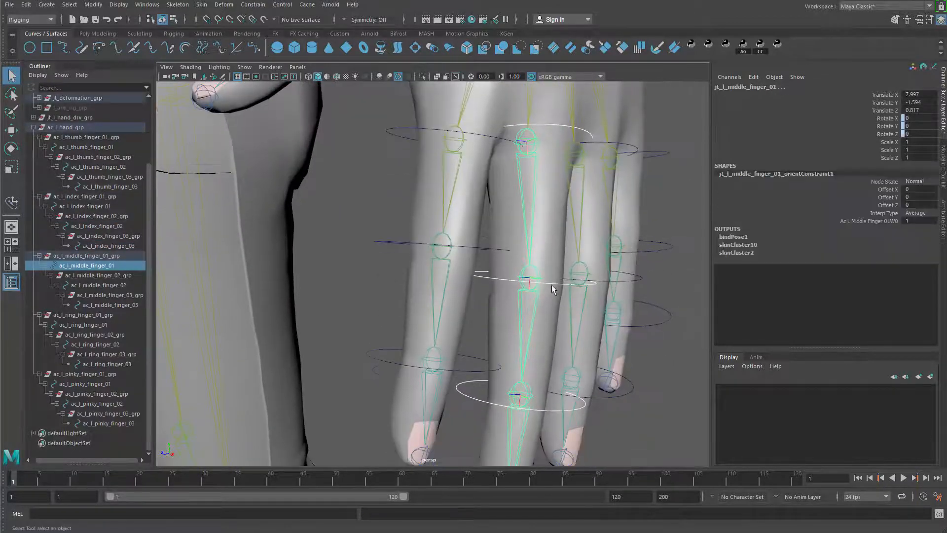
pyautogui.click(551, 285)
pyautogui.click(539, 294)
pyautogui.keyDown('shift'); pyautogui.click(537, 296); pyautogui.keyUp('shift')
pyautogui.press('g')
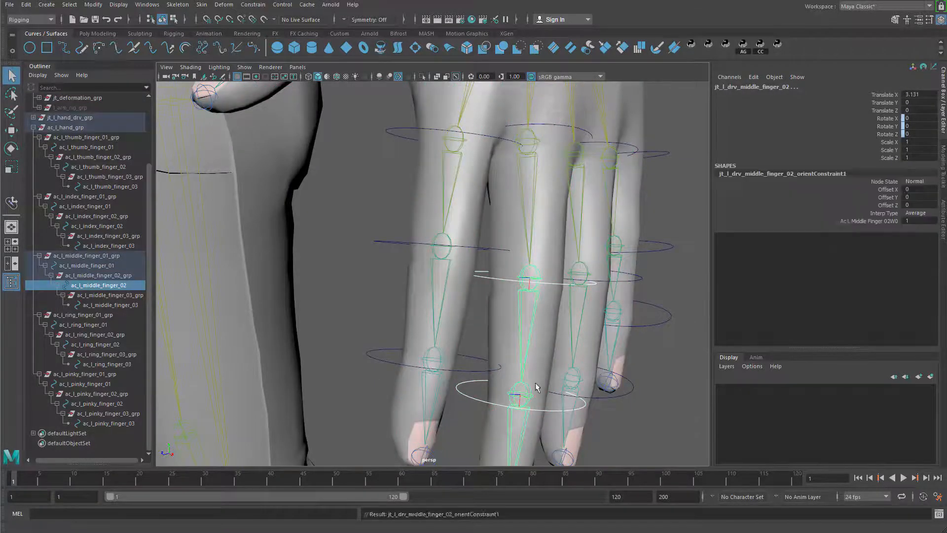
# Step: Orient-constrain jt_l_drv_middle_finger_03 with the ac_l_middle_finger_03 controller as the driver
pyautogui.keyDown('alt'); pyautogui.moveTo(535, 387); pyautogui.dragTo(508, 308, button='middle'); pyautogui.keyUp('alt')
pyautogui.keyDown('alt'); pyautogui.moveTo(508, 308); pyautogui.dragTo(526, 316); pyautogui.keyUp('alt')
pyautogui.click(475, 287)
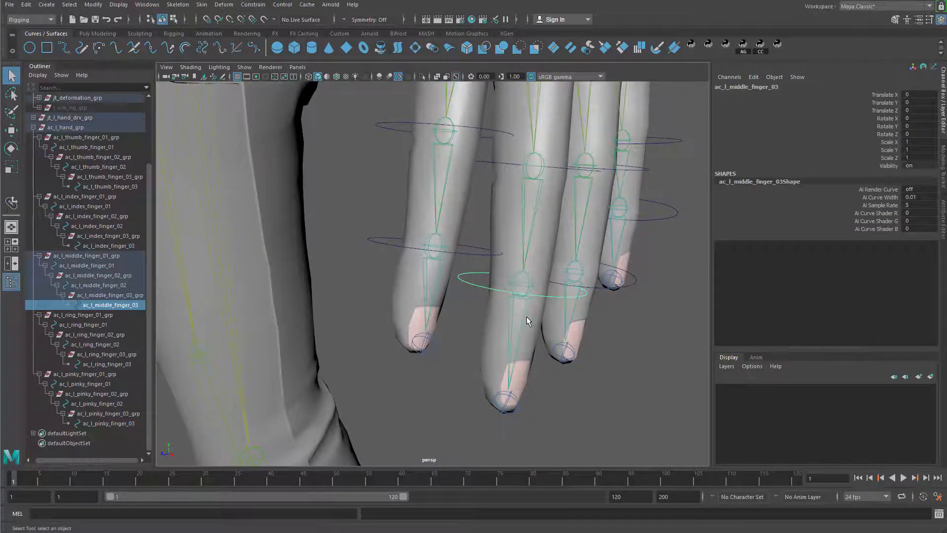
pyautogui.press('g')
# Step: Orient-constrain jt_l_ring_finger_01 to the ac_l_ring_finger_01 controller, undoing the accidental selection of the body mesh
pyautogui.keyDown('alt'); pyautogui.moveTo(558, 133); pyautogui.dragTo(502, 350, button='middle'); pyautogui.keyUp('alt')
pyautogui.keyDown('alt'); pyautogui.moveTo(502, 350); pyautogui.dragTo(521, 346); pyautogui.keyUp('alt')
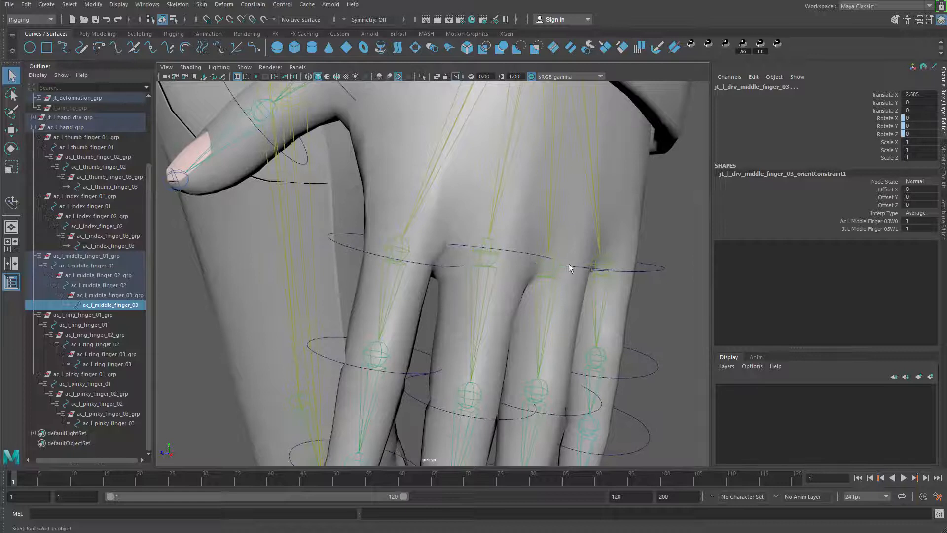
pyautogui.click(569, 264)
pyautogui.keyDown('alt'); pyautogui.moveTo(568, 266); pyautogui.dragTo(552, 298); pyautogui.keyUp('alt')
pyautogui.keyDown('shift'); pyautogui.click(552, 306); pyautogui.keyUp('shift')
pyautogui.hotkey('ctrl', 'z')
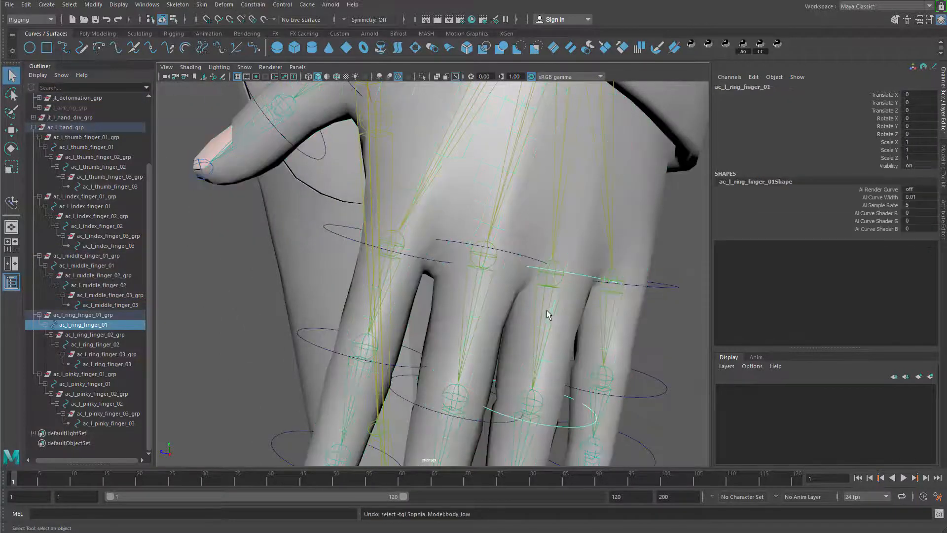
pyautogui.keyDown('shift'); pyautogui.click(548, 312); pyautogui.keyUp('shift')
pyautogui.press('g')
# Step: Orient-constrain the second and third ring finger joints to the ac_l_ring_finger_02 and ac_l_ring_finger_03 controllers
pyautogui.keyDown('alt'); pyautogui.moveTo(550, 422); pyautogui.dragTo(552, 286, button='middle'); pyautogui.keyUp('alt')
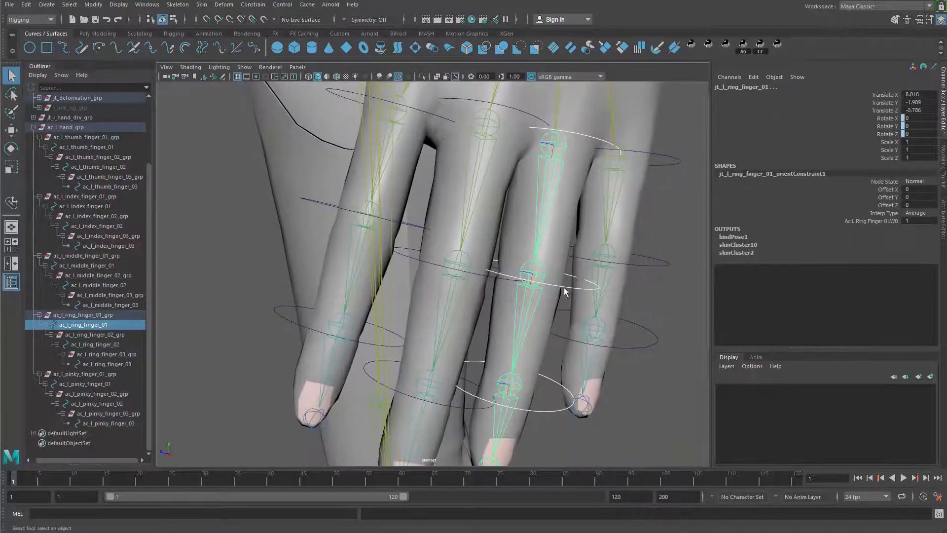
pyautogui.click(566, 286)
pyautogui.keyDown('shift'); pyautogui.click(543, 301); pyautogui.keyUp('shift')
pyautogui.press('g')
pyautogui.click(537, 410)
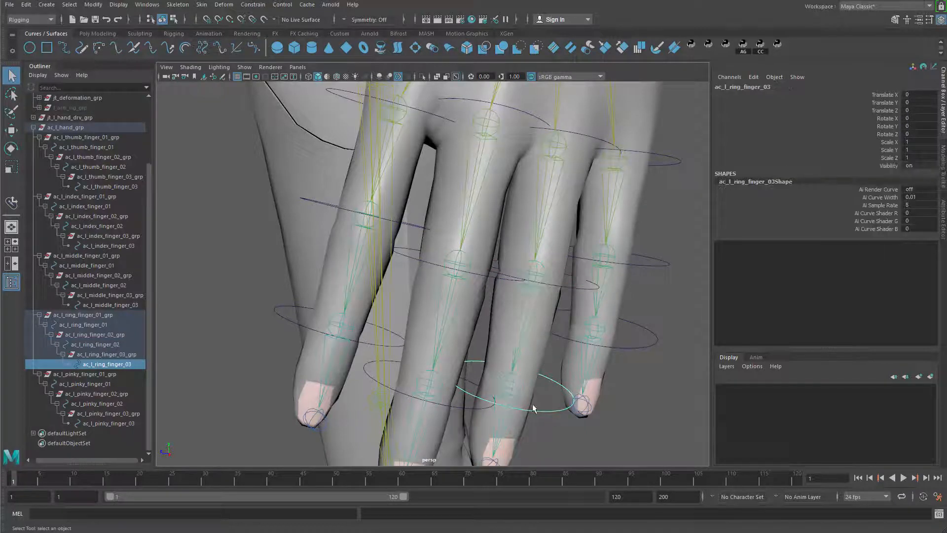
pyautogui.keyDown('shift'); pyautogui.click(524, 390); pyautogui.keyUp('shift')
pyautogui.press('g')
# Step: Orient-constrain the first and second pinky joints to the ac_l_pinky_finger_01 and ac_l_pinky_finger_02 controllers
pyautogui.keyDown('alt'); pyautogui.moveTo(599, 295); pyautogui.dragTo(526, 358, button='middle'); pyautogui.keyUp('alt')
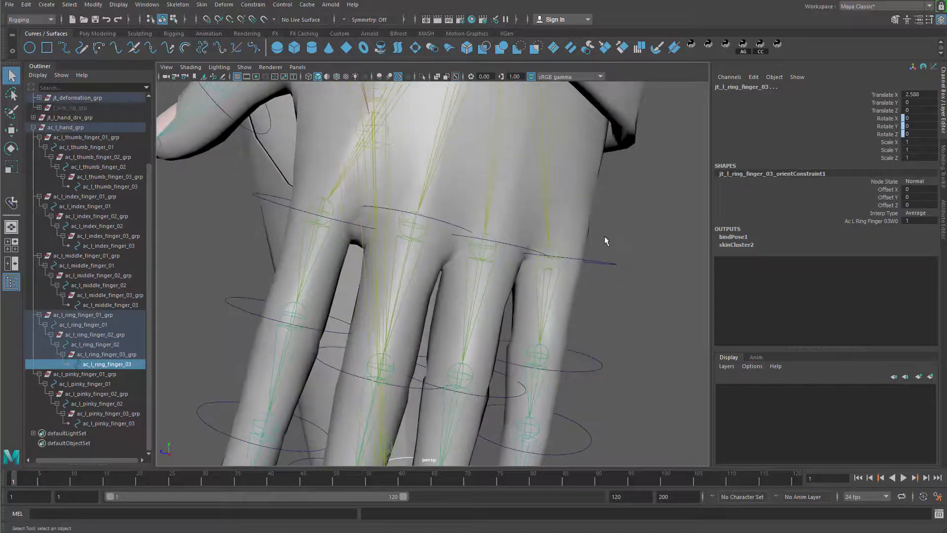
pyautogui.click(595, 262)
pyautogui.keyDown('shift'); pyautogui.click(553, 293); pyautogui.keyUp('shift')
pyautogui.press('g')
pyautogui.click(592, 359)
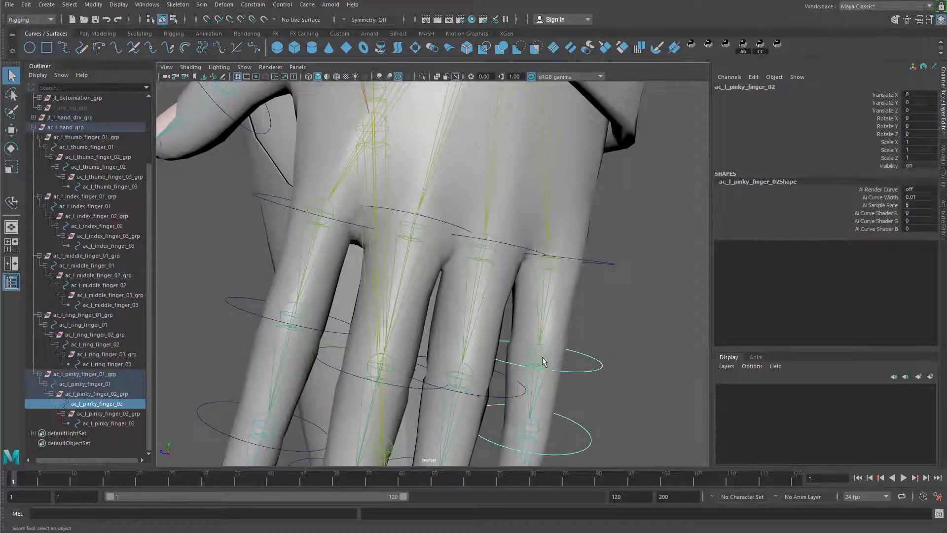
pyautogui.keyDown('shift'); pyautogui.click(546, 359); pyautogui.keyUp('shift')
pyautogui.press('g')
# Step: Orient-constrain the third pinky joint to the ac_l_pinky_finger_03 controller
pyautogui.keyDown('alt'); pyautogui.moveTo(569, 422); pyautogui.dragTo(589, 341, button='middle'); pyautogui.keyUp('alt')
pyautogui.click(549, 354)
pyautogui.keyDown('shift'); pyautogui.click(543, 342); pyautogui.keyUp('shift')
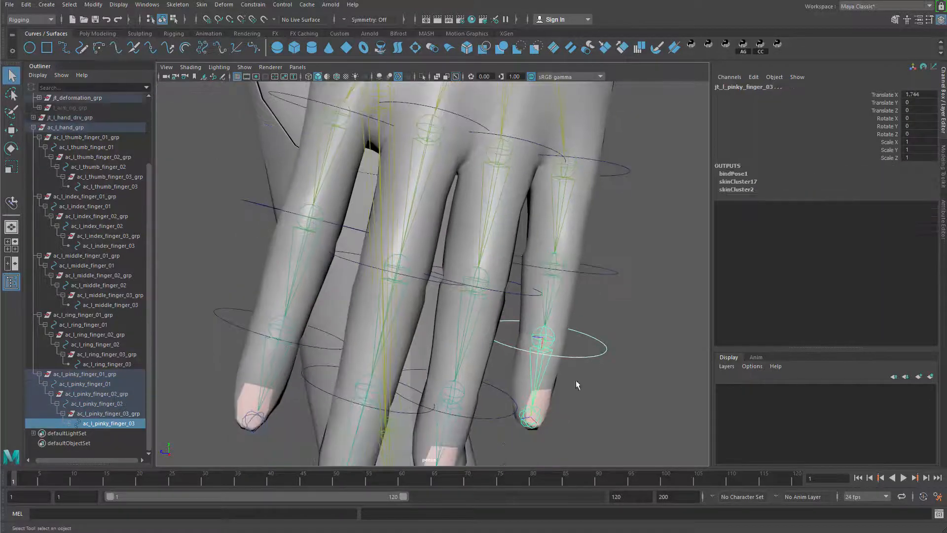
pyautogui.press('g')
# Step: Clear the selection and collapse the ac_l_hand_grp hierarchy
pyautogui.keyDown('alt'); pyautogui.moveTo(602, 393); pyautogui.dragTo(482, 349, button='right'); pyautogui.keyUp('alt')
pyautogui.keyDown('alt'); pyautogui.moveTo(482, 348); pyautogui.dragTo(531, 328); pyautogui.keyUp('alt')
pyautogui.keyDown('alt'); pyautogui.moveTo(530, 328); pyautogui.dragTo(554, 373, button='middle'); pyautogui.keyUp('alt')
pyautogui.keyDown('alt'); pyautogui.moveTo(555, 372); pyautogui.dragTo(566, 407, button='right'); pyautogui.keyUp('alt')
pyautogui.keyDown('alt'); pyautogui.moveTo(566, 407); pyautogui.dragTo(440, 415); pyautogui.keyUp('alt')
pyautogui.click(385, 326)
pyautogui.keyDown('alt'); pyautogui.moveTo(385, 325); pyautogui.dragTo(434, 288); pyautogui.keyUp('alt')
pyautogui.keyDown('alt'); pyautogui.moveTo(434, 288); pyautogui.dragTo(385, 317, button='right'); pyautogui.keyUp('alt')
pyautogui.keyDown('alt'); pyautogui.moveTo(385, 317); pyautogui.dragTo(358, 319); pyautogui.keyUp('alt')
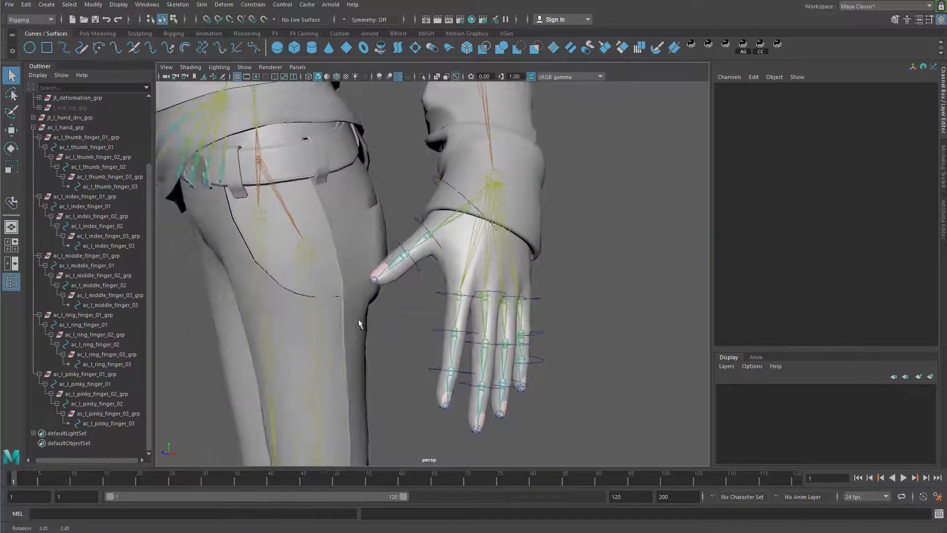
pyautogui.click(33, 127)
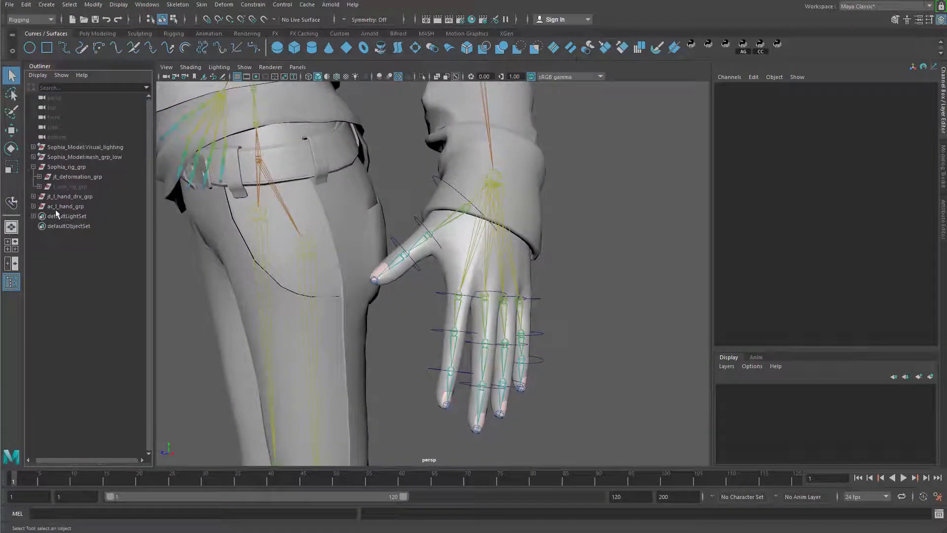
# Step: Isolate ac_l_hand_grp, select all of its finger controllers, and turn the isolation off
pyautogui.click(64, 206)
pyautogui.keyDown('alt'); pyautogui.moveTo(434, 315); pyautogui.dragTo(513, 311); pyautogui.keyUp('alt')
pyautogui.keyDown('alt'); pyautogui.moveTo(513, 311); pyautogui.dragTo(398, 320, button='right'); pyautogui.keyUp('alt')
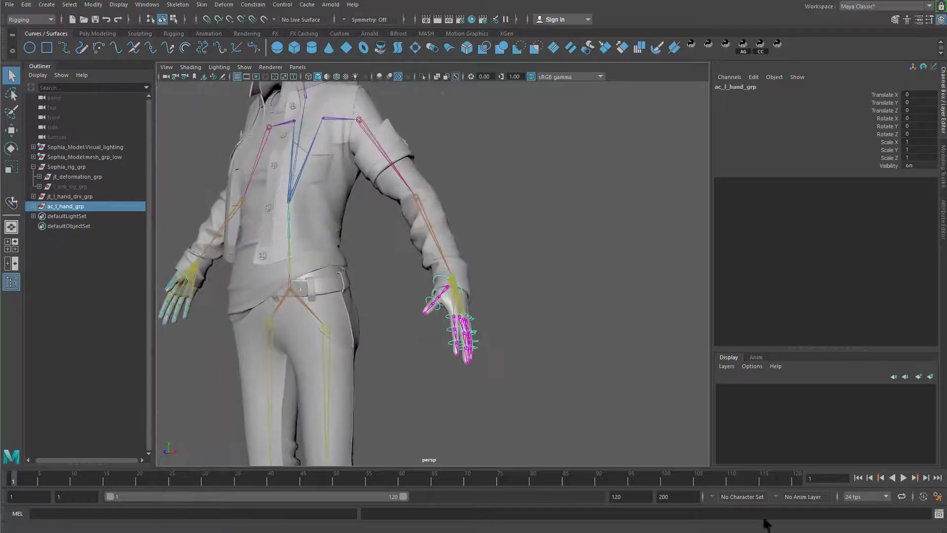
pyautogui.moveTo(652, 363); pyautogui.dragTo(637, 120)
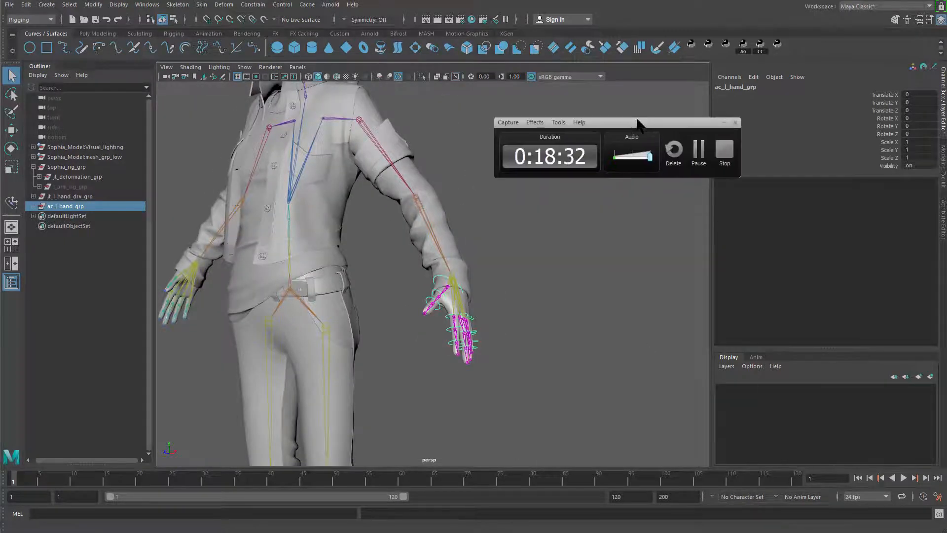
pyautogui.press('f')
pyautogui.hotkey('ctrl', '1')
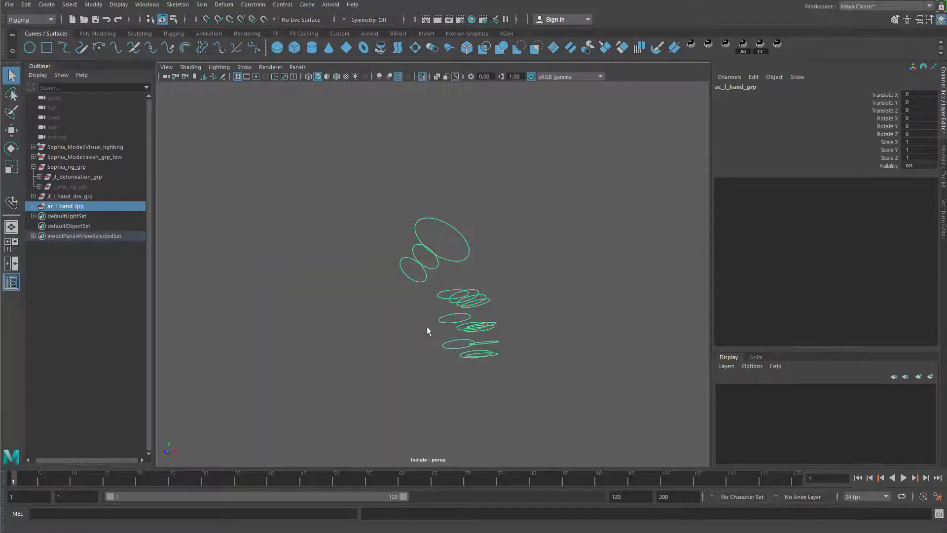
pyautogui.keyDown('alt'); pyautogui.moveTo(427, 327); pyautogui.dragTo(401, 316); pyautogui.keyUp('alt')
pyautogui.moveTo(325, 114); pyautogui.dragTo(568, 369)
pyautogui.hotkey('ctrl', '1')
pyautogui.hotkey('ctrl', '1')
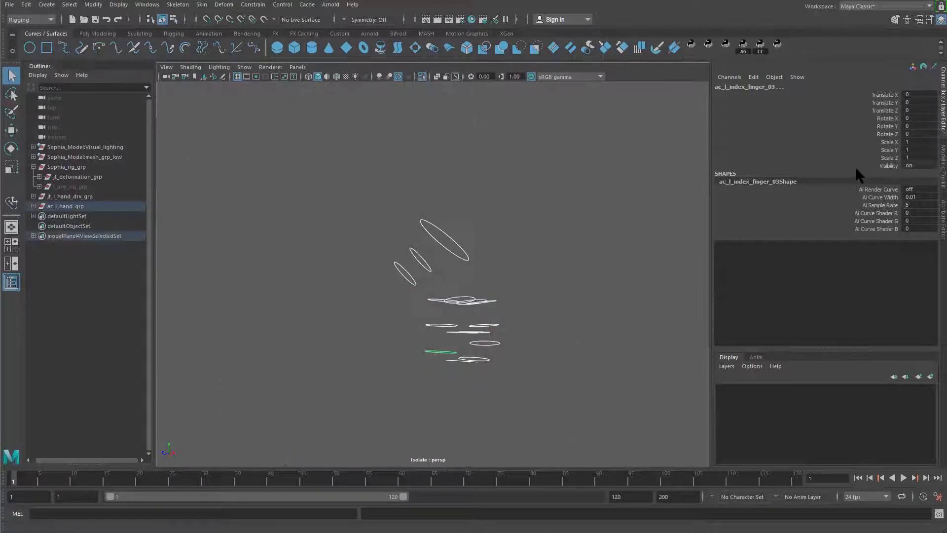
pyautogui.hotkey('ctrl', '1')
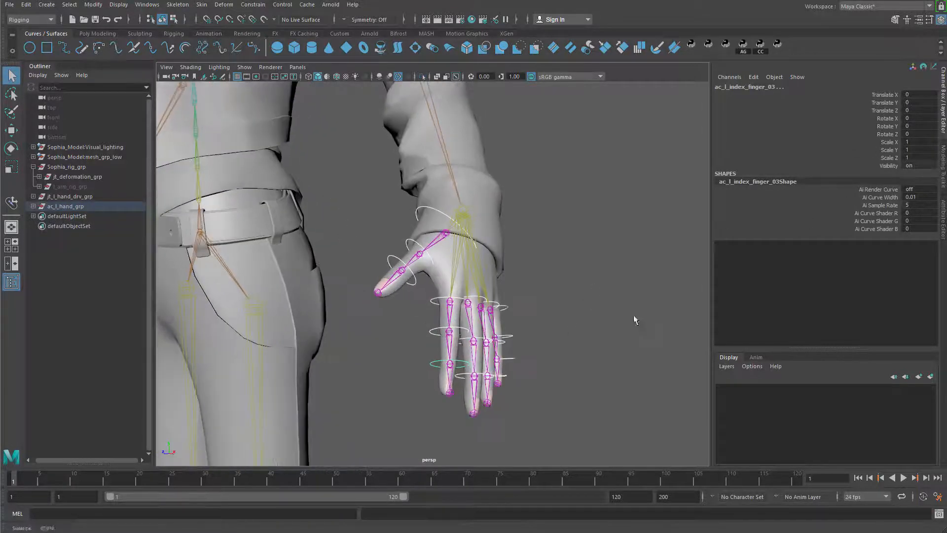
# Step: Try curling the fingers by rotating all selected finger controllers about Z, and undo the rotation
pyautogui.click(888, 126)
pyautogui.press('e')
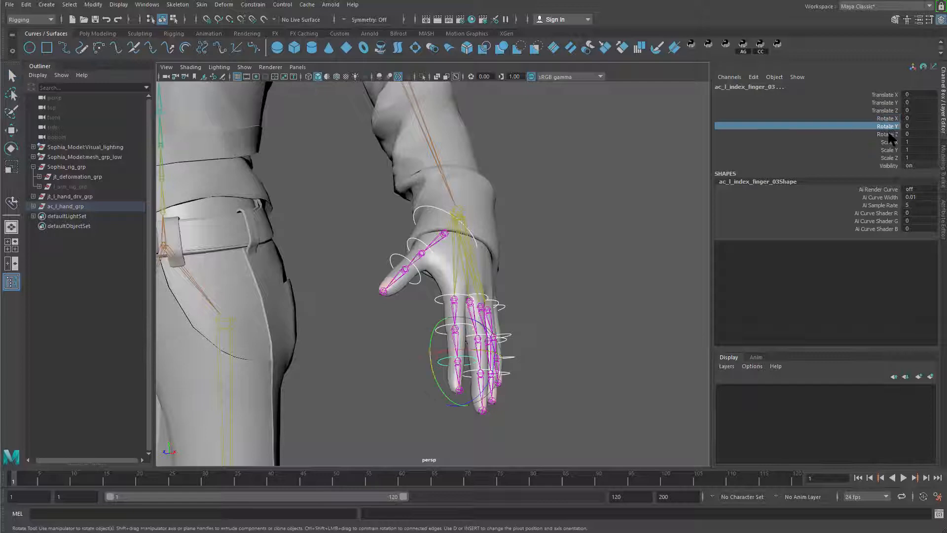
pyautogui.moveTo(888, 133); pyautogui.dragTo(880, 136)
pyautogui.keyDown('alt'); pyautogui.moveTo(594, 296); pyautogui.dragTo(601, 256); pyautogui.keyUp('alt')
pyautogui.click(887, 128)
pyautogui.press('e')
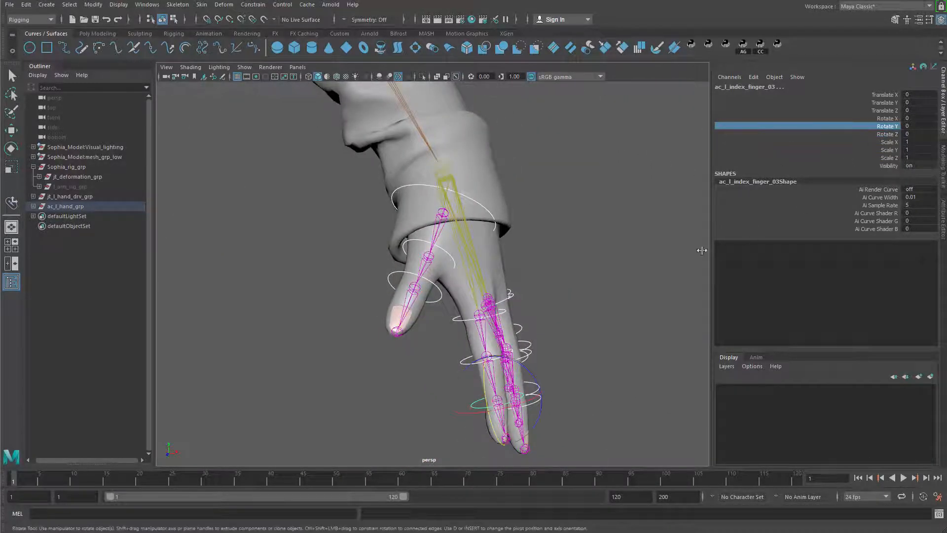
pyautogui.click(892, 132)
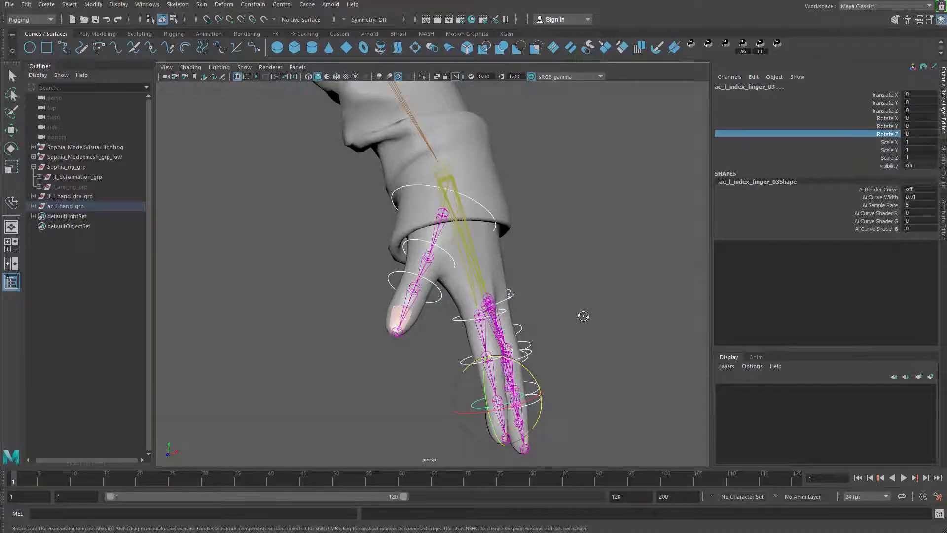
pyautogui.keyDown('alt'); pyautogui.moveTo(584, 316); pyautogui.dragTo(585, 322); pyautogui.keyUp('alt')
pyautogui.moveTo(586, 324)
pyautogui.mouseDown(button='middle')
pyautogui.moveTo(671, 334)
pyautogui.moveTo(601, 328)
pyautogui.mouseUp(button='middle')
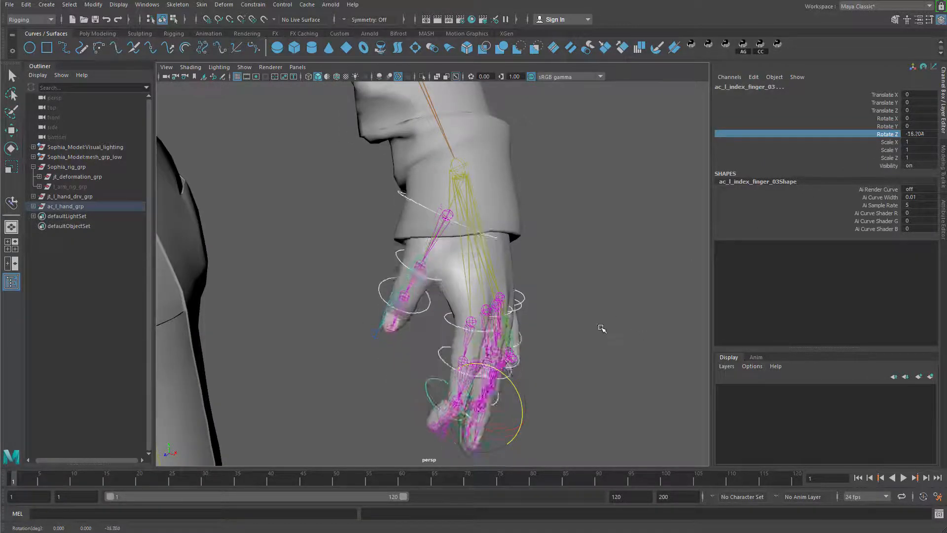
pyautogui.hotkey('ctrl', 'z')
pyautogui.hotkey('ctrl', 'z')
pyautogui.hotkey('ctrl', 'z')
pyautogui.hotkey('ctrl', 'z')
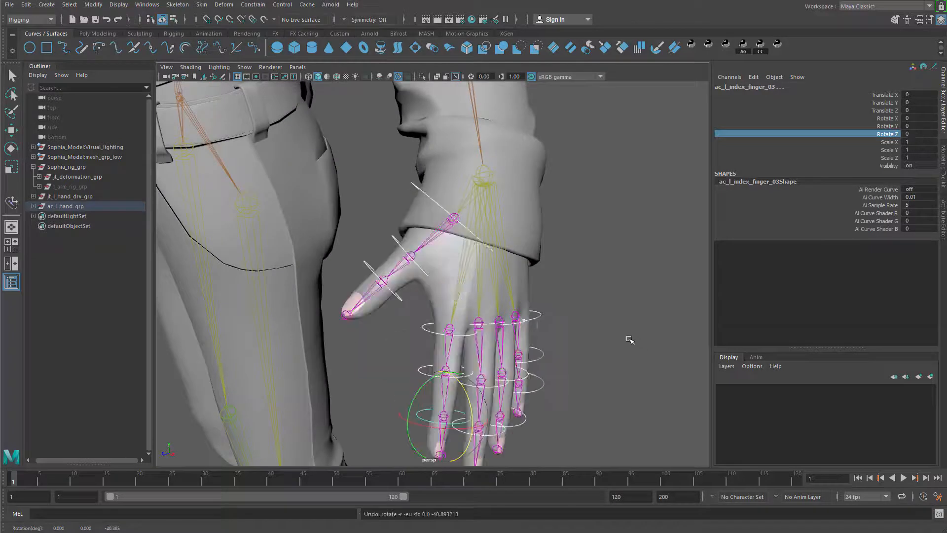
# Step: Test the pinky's bend by rotating the ac_l_pinky_finger_02 controller about Z by about -38 degrees
pyautogui.keyDown('alt'); pyautogui.moveTo(585, 339); pyautogui.dragTo(567, 327); pyautogui.keyUp('alt')
pyautogui.keyDown('alt'); pyautogui.moveTo(567, 327); pyautogui.dragTo(571, 252, button='middle'); pyautogui.keyUp('alt')
pyautogui.keyDown('alt'); pyautogui.moveTo(571, 251); pyautogui.dragTo(605, 352, button='right'); pyautogui.keyUp('alt')
pyautogui.press('q')
pyautogui.click(603, 330)
pyautogui.click(579, 252)
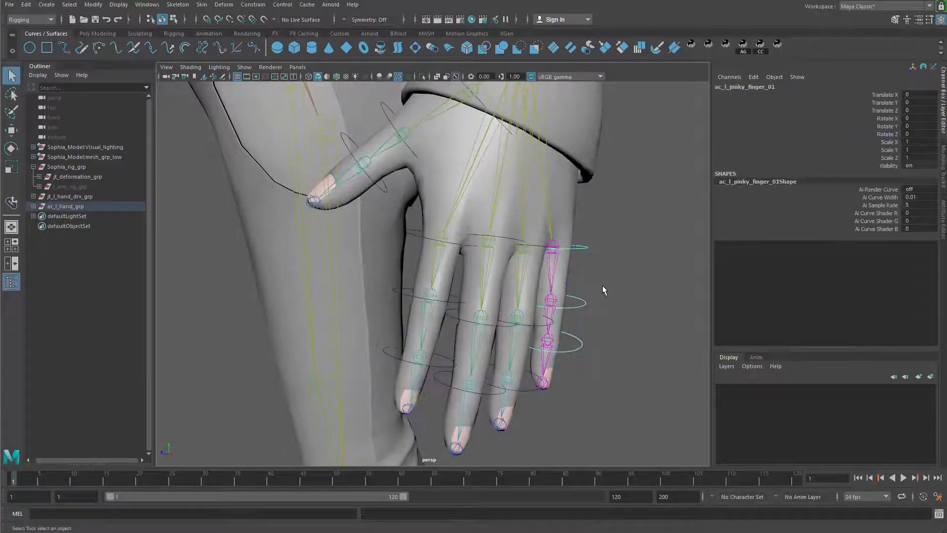
pyautogui.press('e')
pyautogui.click(588, 294)
pyautogui.click(582, 302)
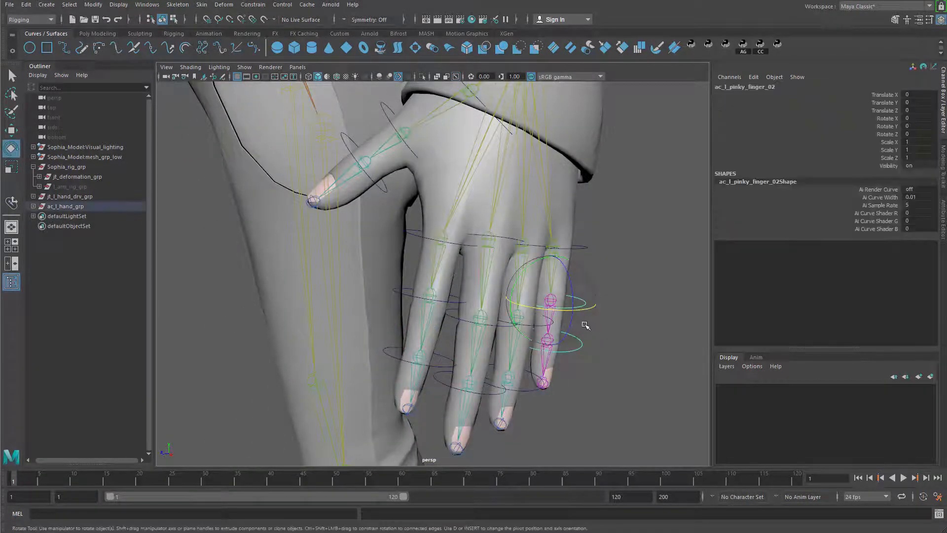
pyautogui.moveTo(585, 325); pyautogui.dragTo(546, 342)
# Step: Reveal jt_l_pinky_finger_03 in the joint hierarchy and select its orient constraint for inspection
pyautogui.press('q')
pyautogui.click(429, 309)
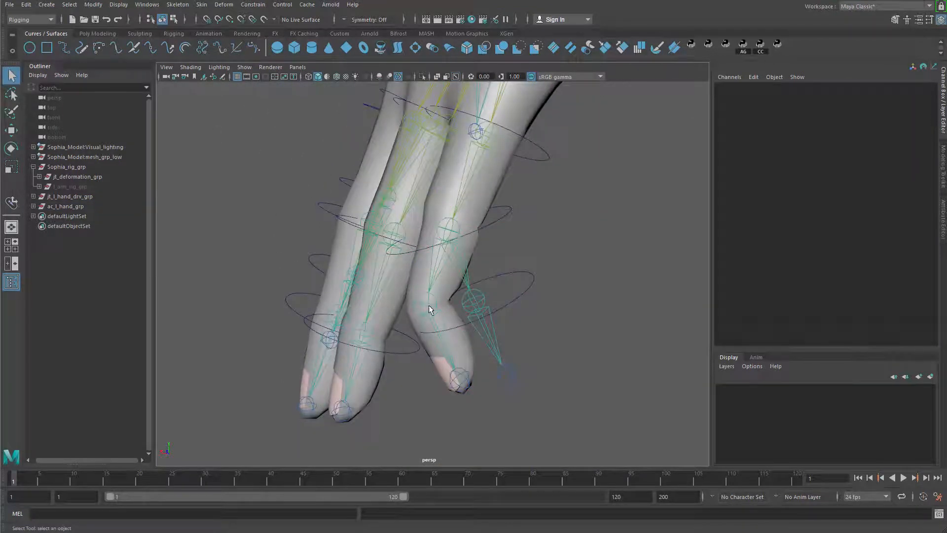
pyautogui.click(431, 323)
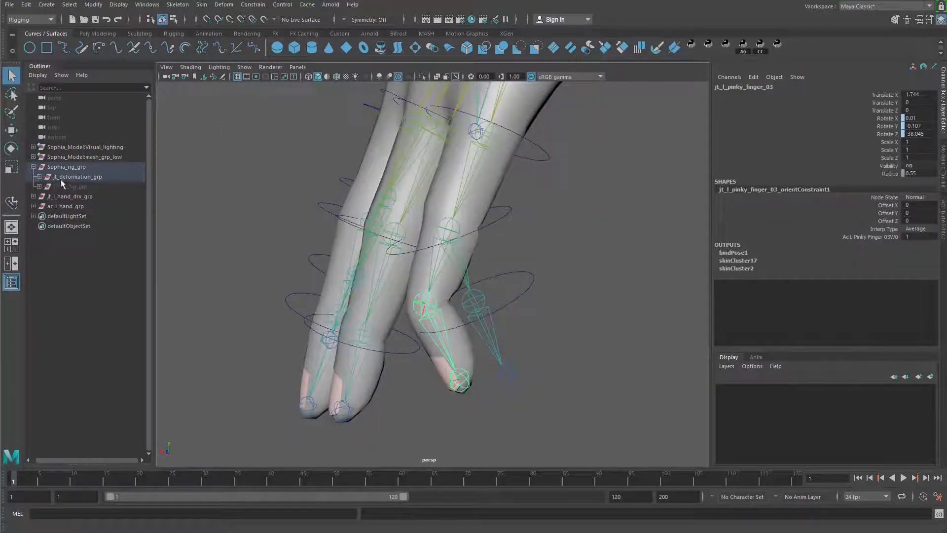
pyautogui.press('f')
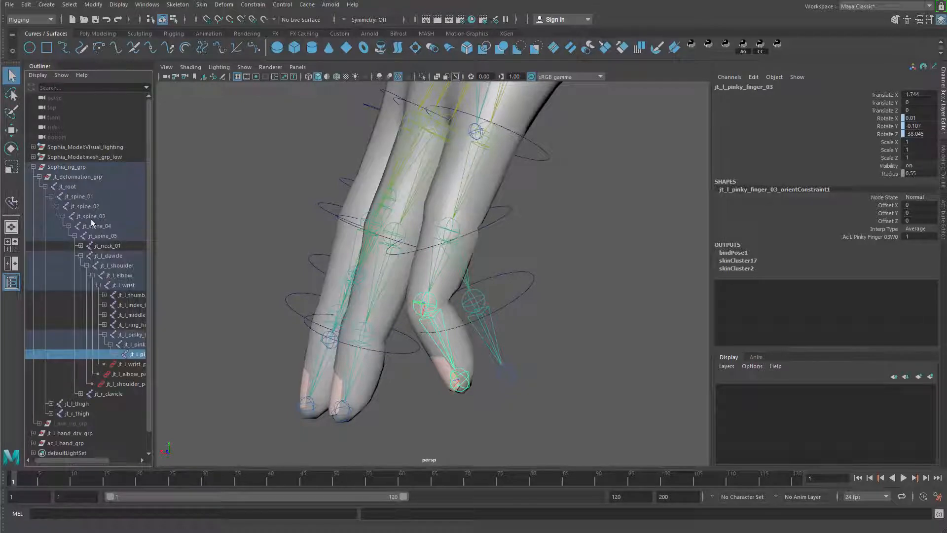
pyautogui.moveTo(154, 353); pyautogui.dragTo(257, 353)
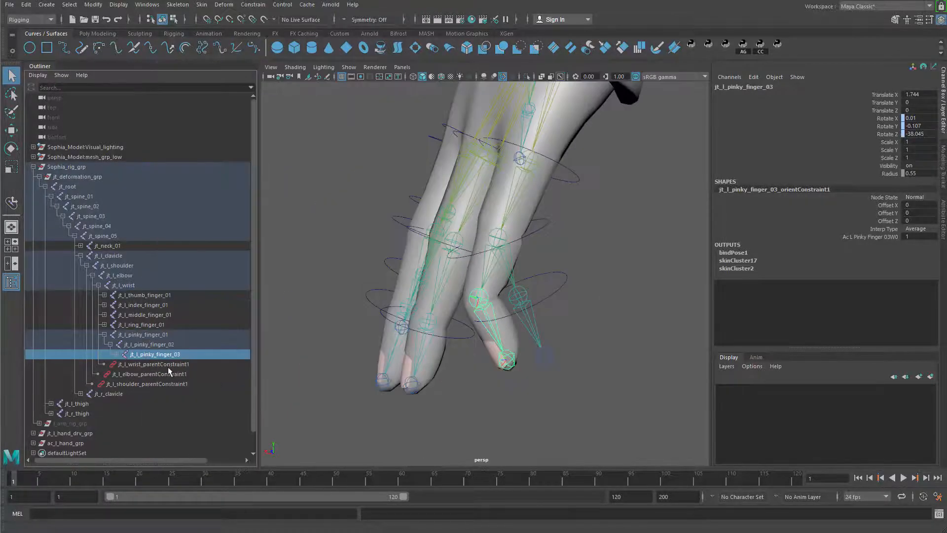
pyautogui.click(116, 355)
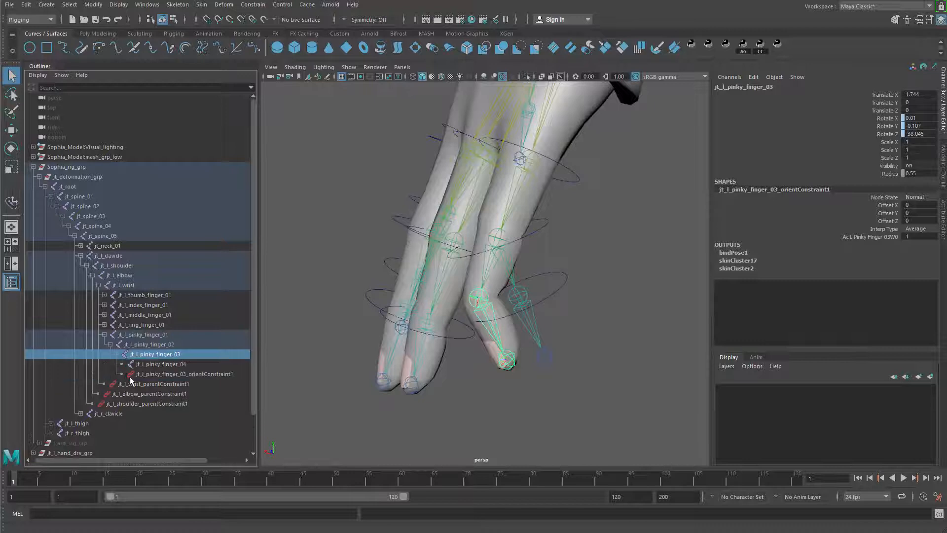
pyautogui.click(150, 376)
# Step: Select the jt_l_wrist deformation joint and examine how it relates to the rest of the arm
pyautogui.scroll(-5, 518, 290)
pyautogui.keyDown('alt'); pyautogui.moveTo(467, 314); pyautogui.dragTo(472, 368); pyautogui.keyUp('alt')
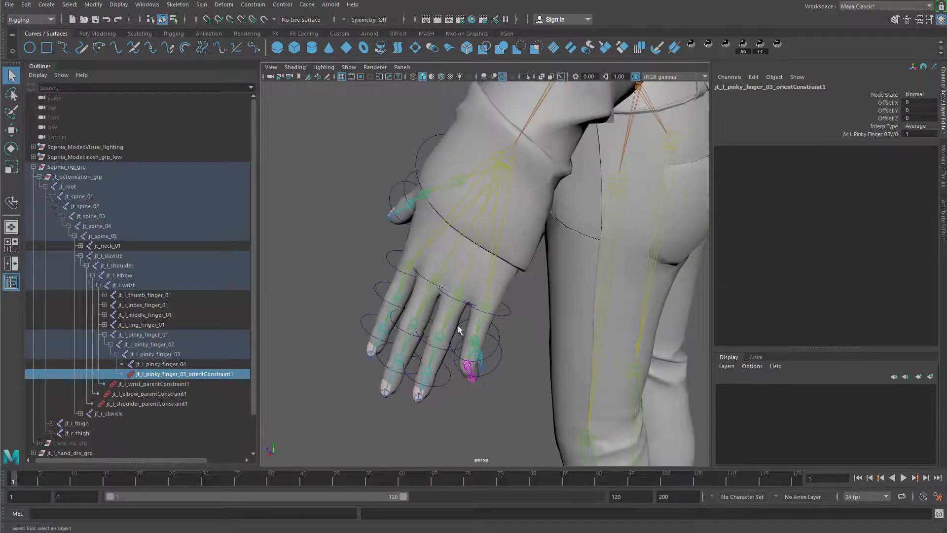
pyautogui.keyDown('alt'); pyautogui.moveTo(458, 330); pyautogui.dragTo(495, 255); pyautogui.keyUp('alt')
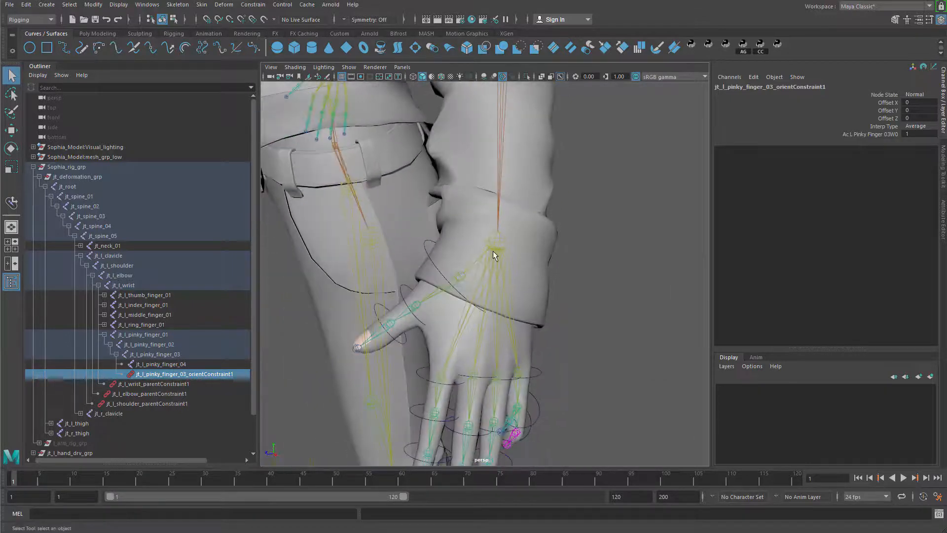
pyautogui.click(493, 252)
pyautogui.keyDown('alt'); pyautogui.moveTo(476, 288); pyautogui.dragTo(435, 255); pyautogui.keyUp('alt')
pyautogui.scroll(-3, 469, 248)
pyautogui.keyDown('alt'); pyautogui.moveTo(418, 145); pyautogui.dragTo(355, 177); pyautogui.keyUp('alt')
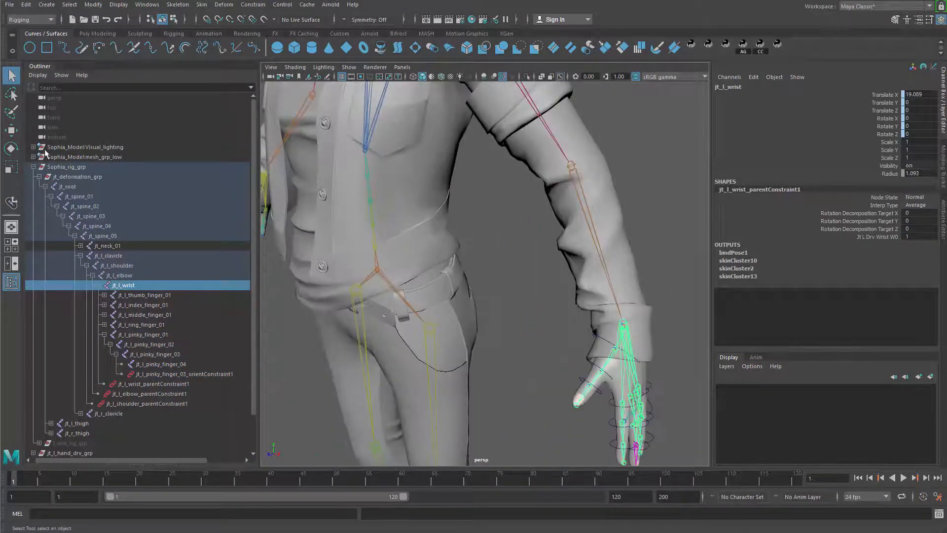
# Step: Try hiding jt_deformation_grp, and undo back through the test rotation of the ac_l_pinky_finger_02 controller
pyautogui.click(72, 179)
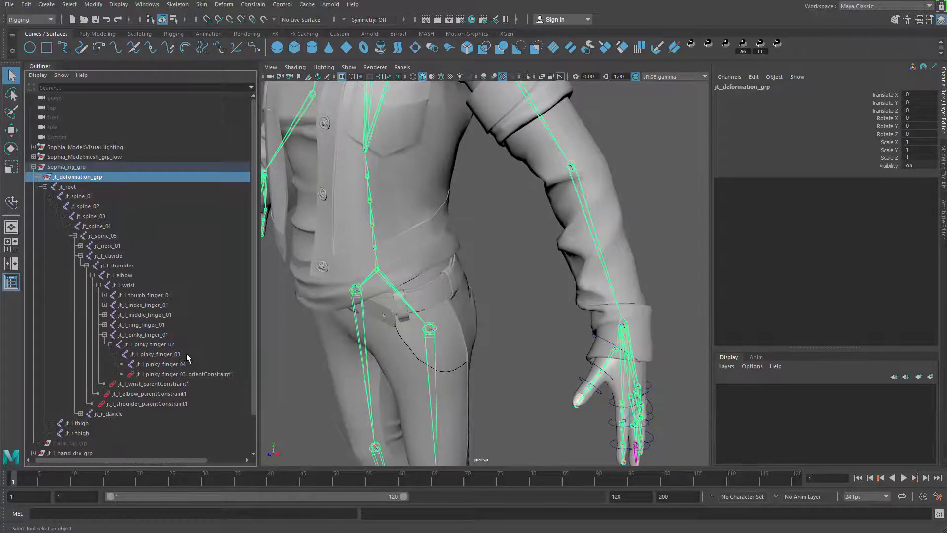
pyautogui.hotkey('ctrl', 'h')
pyautogui.keyDown('alt'); pyautogui.moveTo(615, 375); pyautogui.dragTo(565, 298, button='middle'); pyautogui.keyUp('alt')
pyautogui.scroll(4, 568, 298)
pyautogui.keyDown('alt'); pyautogui.moveTo(571, 298); pyautogui.dragTo(593, 350); pyautogui.keyUp('alt')
pyautogui.click(578, 280)
pyautogui.press('e')
pyautogui.hotkey('ctrl', 'z')
pyautogui.hotkey('ctrl', 'z')
pyautogui.hotkey('ctrl', 'z')
pyautogui.hotkey('ctrl', 'z')
pyautogui.hotkey('ctrl', 'z')
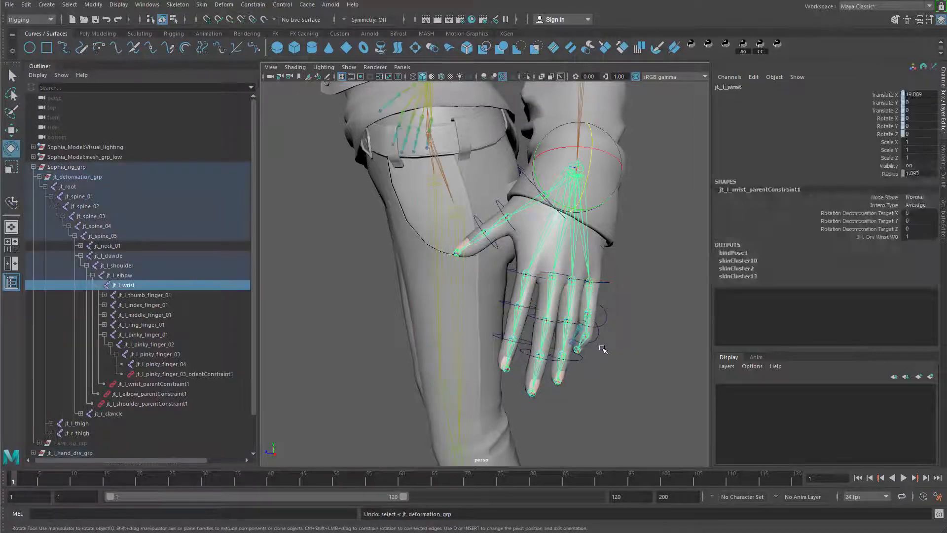
pyautogui.hotkey('ctrl', 'z')
pyautogui.hotkey('ctrl', 'z')
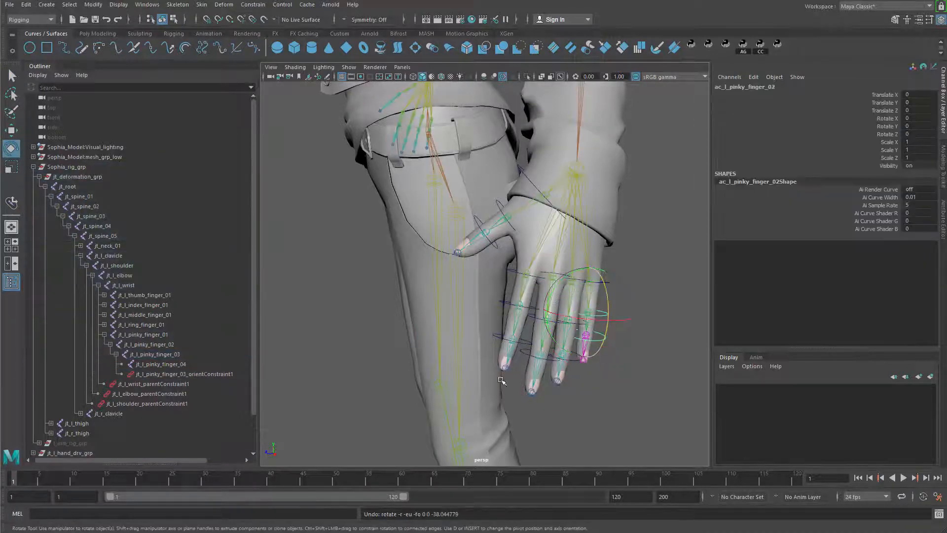
# Step: Expand every finger joint chain under jt_l_wrist to show the existing constraints
pyautogui.scroll(-2, 165, 313)
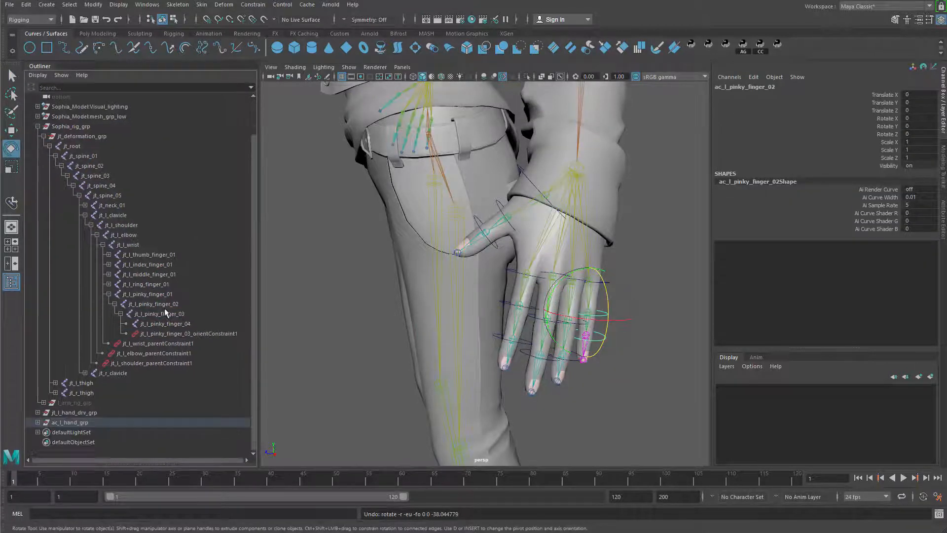
pyautogui.click(115, 304)
pyautogui.click(128, 276)
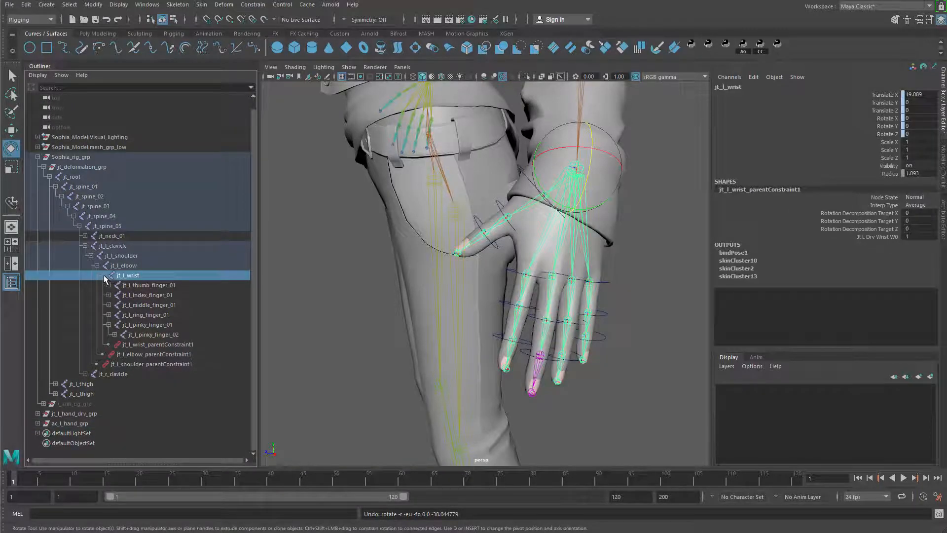
pyautogui.click(103, 276)
pyautogui.keyDown('shift'); pyautogui.click(103, 285); pyautogui.keyUp('shift')
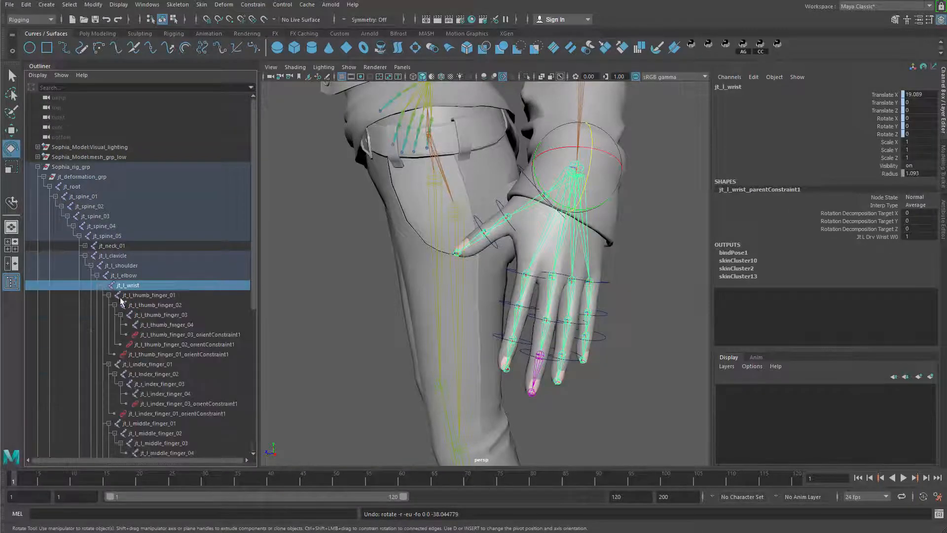
# Step: Try deleting the finger orient constraints and the wrist, elbow and shoulder parent constraints in the left arm's deformation hierarchy, and undo the deletion
pyautogui.keyDown('ctrl'); pyautogui.click(185, 335); pyautogui.keyUp('ctrl')
pyautogui.keyDown('ctrl'); pyautogui.click(193, 345); pyautogui.keyUp('ctrl')
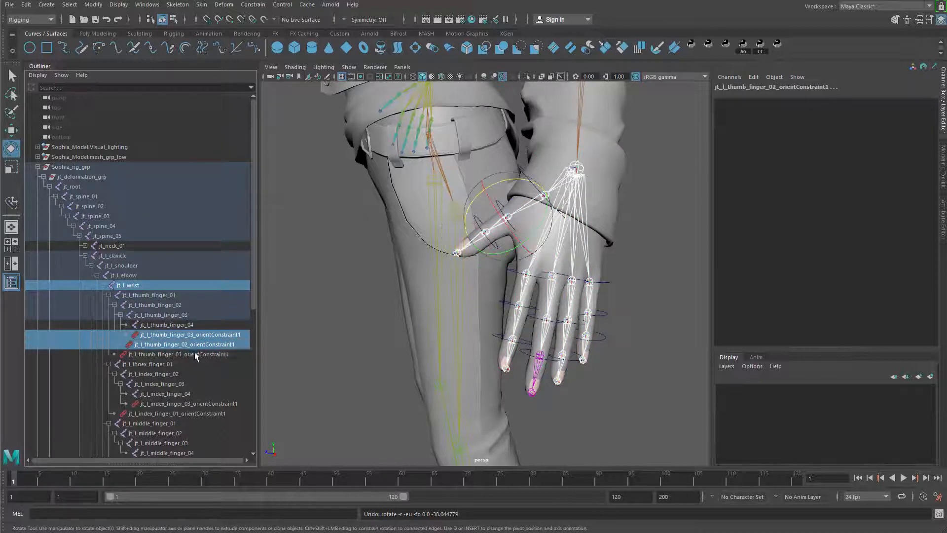
pyautogui.keyDown('ctrl'); pyautogui.click(194, 353); pyautogui.keyUp('ctrl')
pyautogui.keyDown('ctrl'); pyautogui.click(201, 403); pyautogui.keyUp('ctrl')
pyautogui.keyDown('ctrl'); pyautogui.click(192, 414); pyautogui.keyUp('ctrl')
pyautogui.scroll(-6, 188, 306)
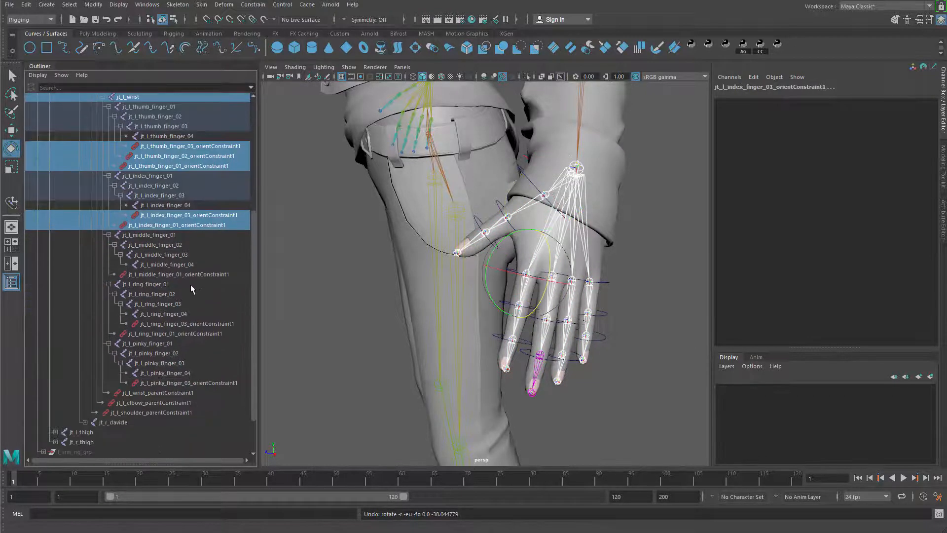
pyautogui.keyDown('ctrl'); pyautogui.click(188, 274); pyautogui.keyUp('ctrl')
pyautogui.keyDown('ctrl'); pyautogui.click(192, 323); pyautogui.keyUp('ctrl')
pyautogui.keyDown('ctrl'); pyautogui.click(196, 335); pyautogui.keyUp('ctrl')
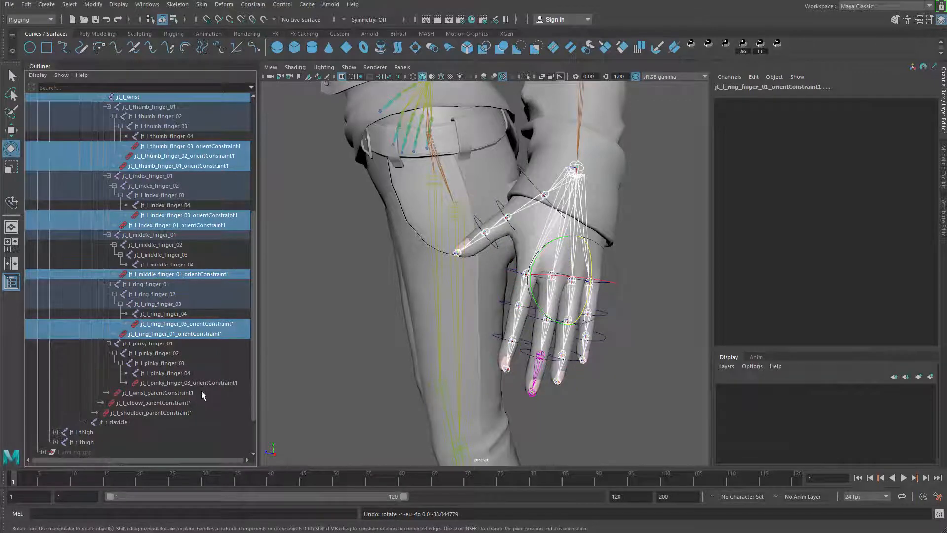
pyautogui.keyDown('ctrl'); pyautogui.click(205, 383); pyautogui.keyUp('ctrl')
pyautogui.keyDown('ctrl'); pyautogui.click(190, 402); pyautogui.keyUp('ctrl')
pyautogui.keyDown('ctrl'); pyautogui.click(190, 393); pyautogui.keyUp('ctrl')
pyautogui.keyDown('ctrl'); pyautogui.click(183, 413); pyautogui.keyUp('ctrl')
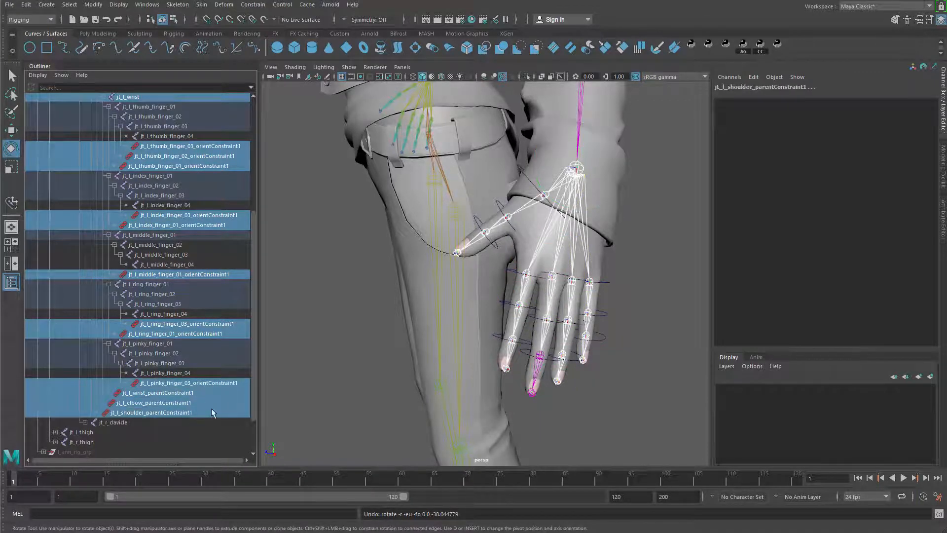
pyautogui.press('Delete')
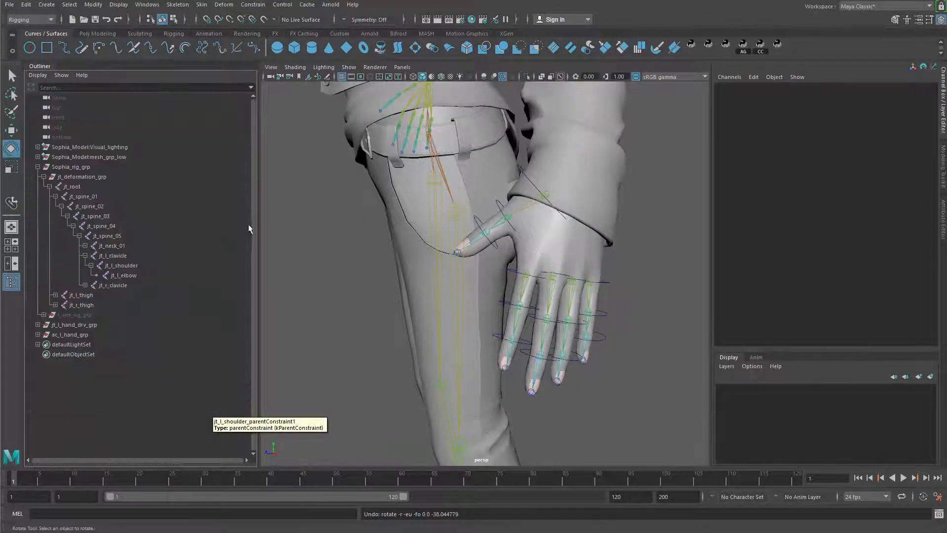
pyautogui.hotkey('ctrl', 'z')
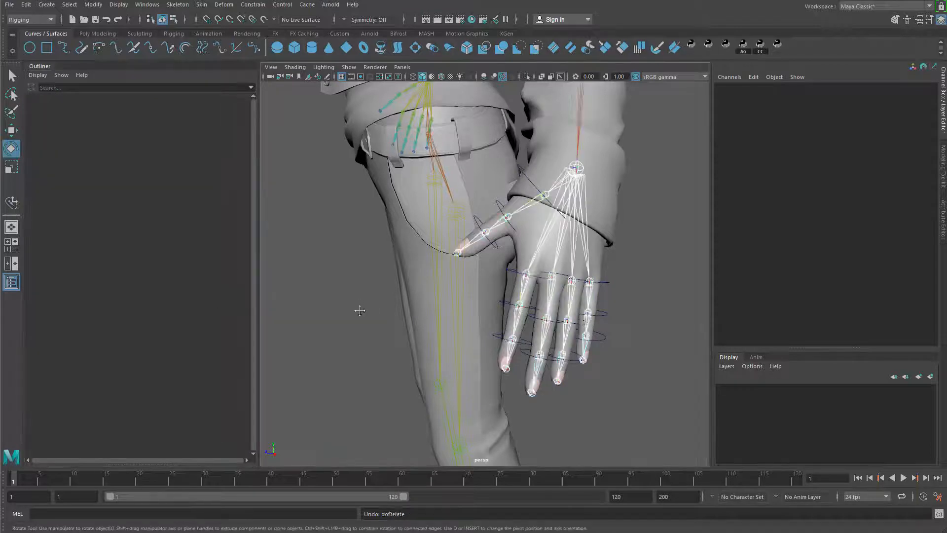
pyautogui.press('Delete')
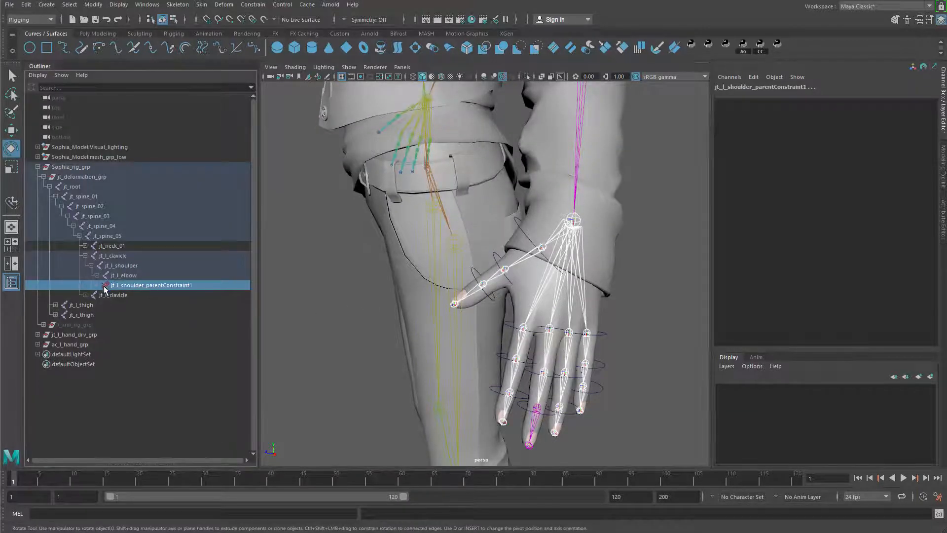
pyautogui.hotkey('ctrl', 'z')
pyautogui.press('Delete')
pyautogui.hotkey('ctrl', 'z')
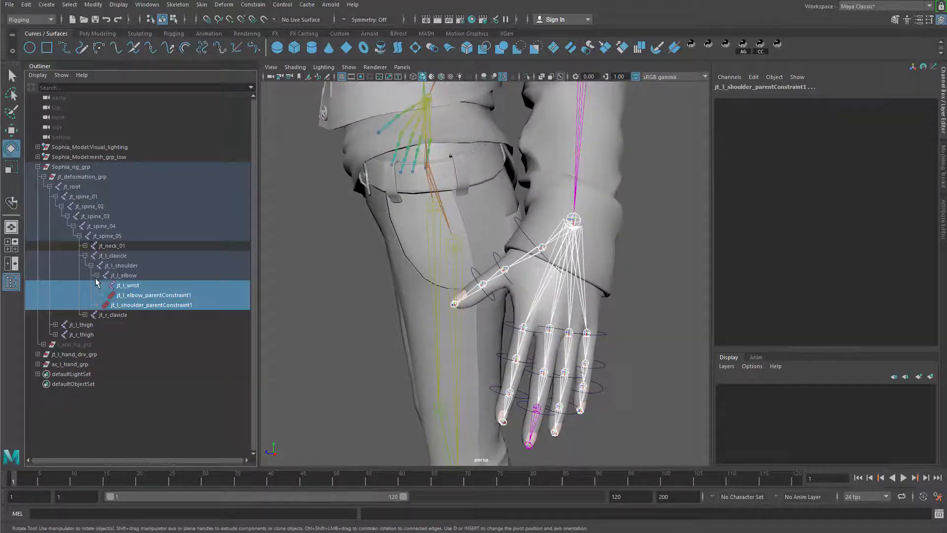
pyautogui.press('Delete')
pyautogui.hotkey('ctrl', 'z')
# Step: Delete all finger orient constraints under jt_l_wrist together with the wrist, elbow and shoulder parent constraints in the left arm's deformation hierarchy
pyautogui.keyDown('shift'); pyautogui.click(103, 285); pyautogui.keyUp('shift')
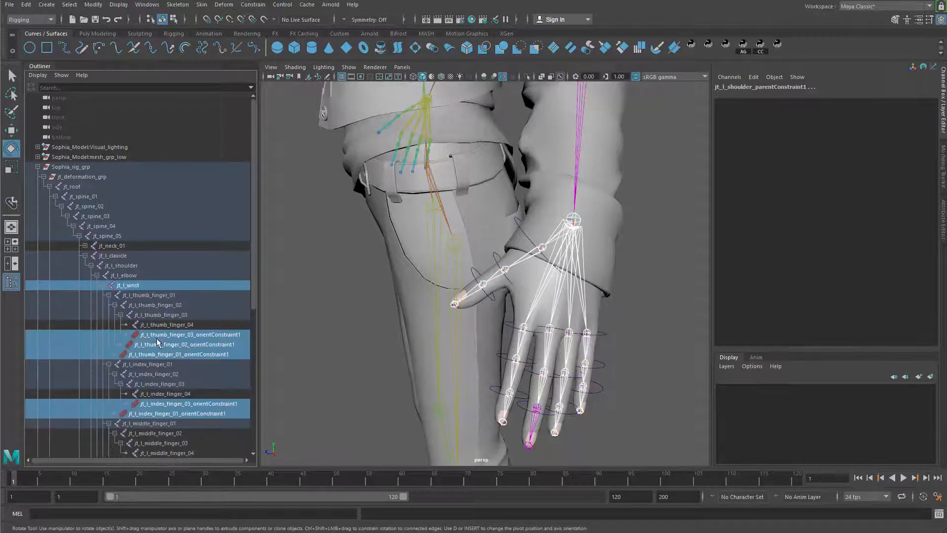
pyautogui.click(174, 336)
pyautogui.keyDown('ctrl'); pyautogui.click(168, 346); pyautogui.keyUp('ctrl')
pyautogui.keyDown('ctrl'); pyautogui.click(168, 354); pyautogui.keyUp('ctrl')
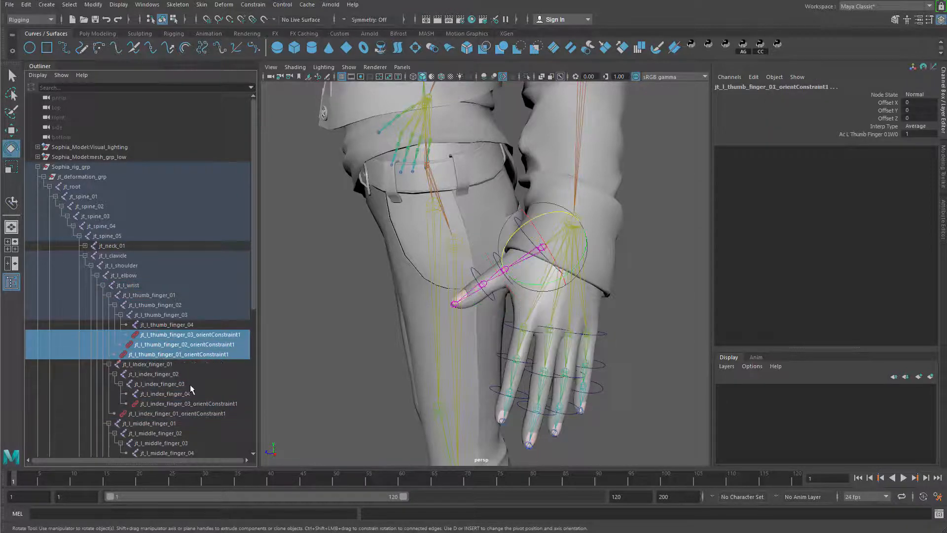
pyautogui.scroll(-5, 207, 330)
pyautogui.keyDown('ctrl'); pyautogui.click(212, 261); pyautogui.keyUp('ctrl')
pyautogui.keyDown('ctrl'); pyautogui.click(210, 271); pyautogui.keyUp('ctrl')
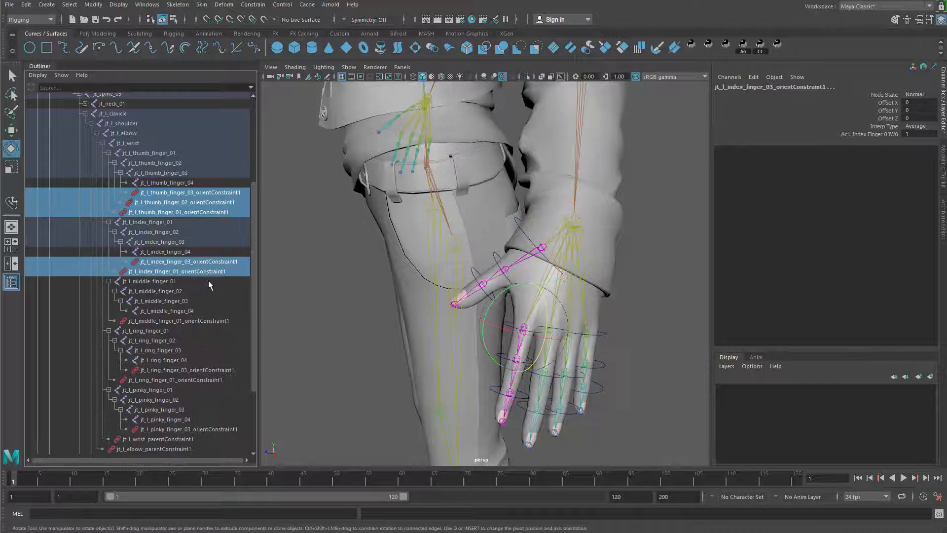
pyautogui.keyDown('ctrl'); pyautogui.click(198, 321); pyautogui.keyUp('ctrl')
pyautogui.keyDown('ctrl'); pyautogui.click(201, 370); pyautogui.keyUp('ctrl')
pyautogui.keyDown('ctrl'); pyautogui.click(201, 379); pyautogui.keyUp('ctrl')
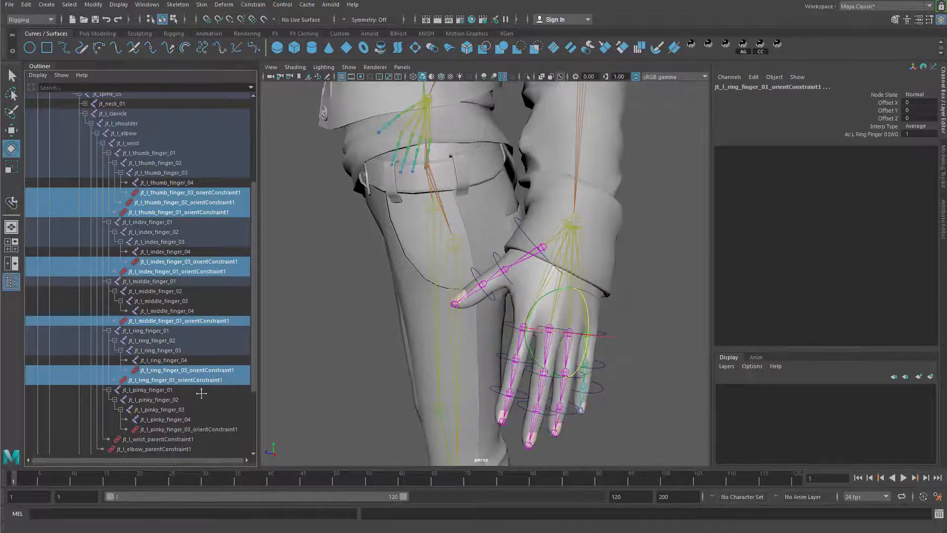
pyautogui.scroll(-3, 204, 375)
pyautogui.keyDown('ctrl'); pyautogui.click(208, 334); pyautogui.keyUp('ctrl')
pyautogui.keyDown('ctrl'); pyautogui.click(189, 345); pyautogui.keyUp('ctrl')
pyautogui.keyDown('ctrl'); pyautogui.click(183, 353); pyautogui.keyUp('ctrl')
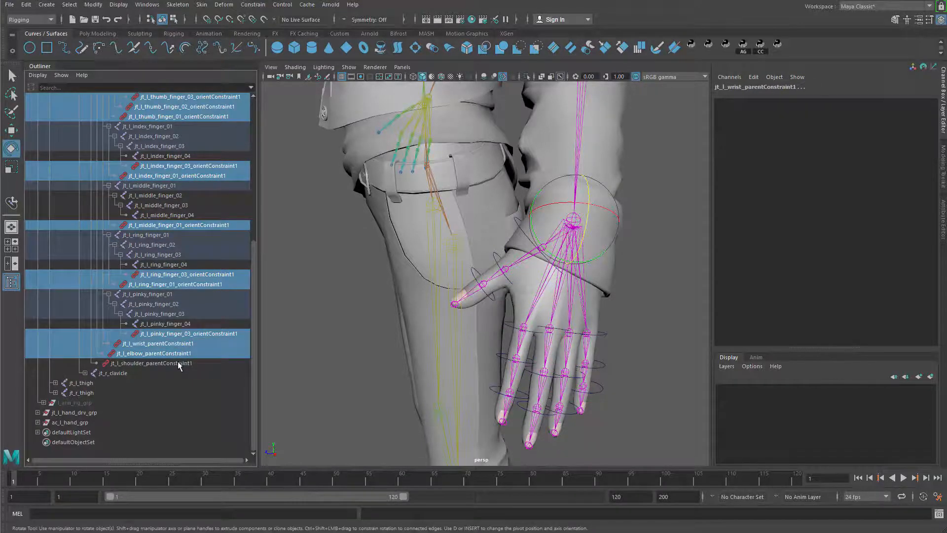
pyautogui.keyDown('ctrl'); pyautogui.click(206, 363); pyautogui.keyUp('ctrl')
pyautogui.press('Delete')
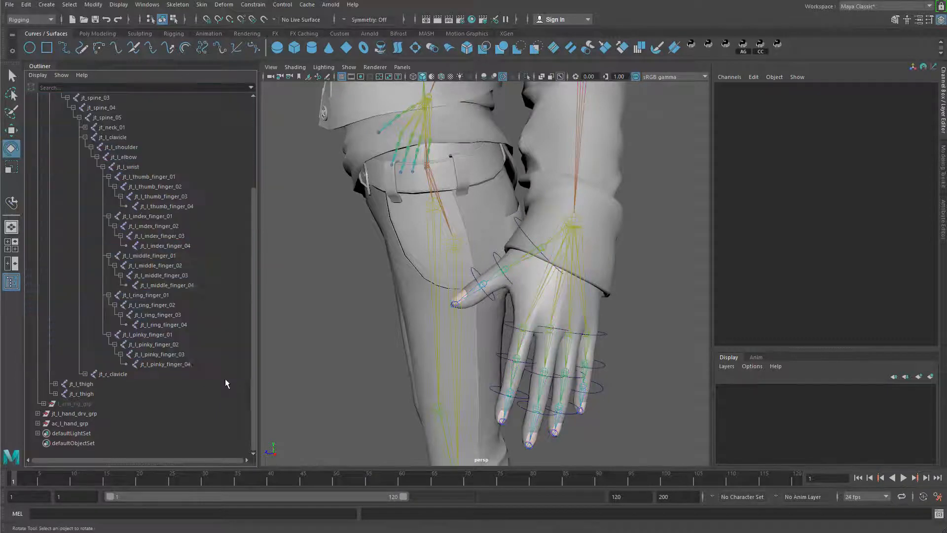
# Step: Delete the index, middle, ring and pinky finger orient constraints from the driver joint chains in jt_l_hand_drv_grp
pyautogui.click(77, 425)
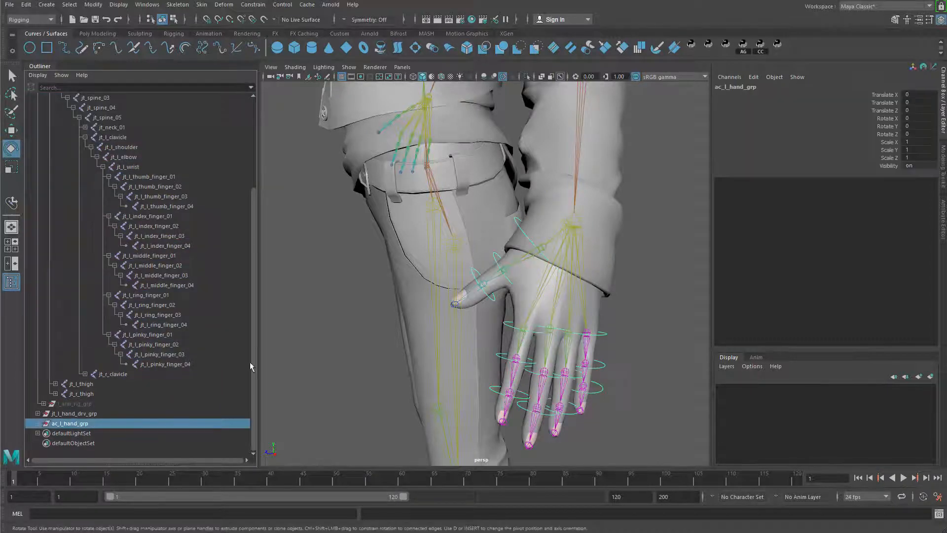
pyautogui.click(37, 414)
pyautogui.scroll(-8, 155, 396)
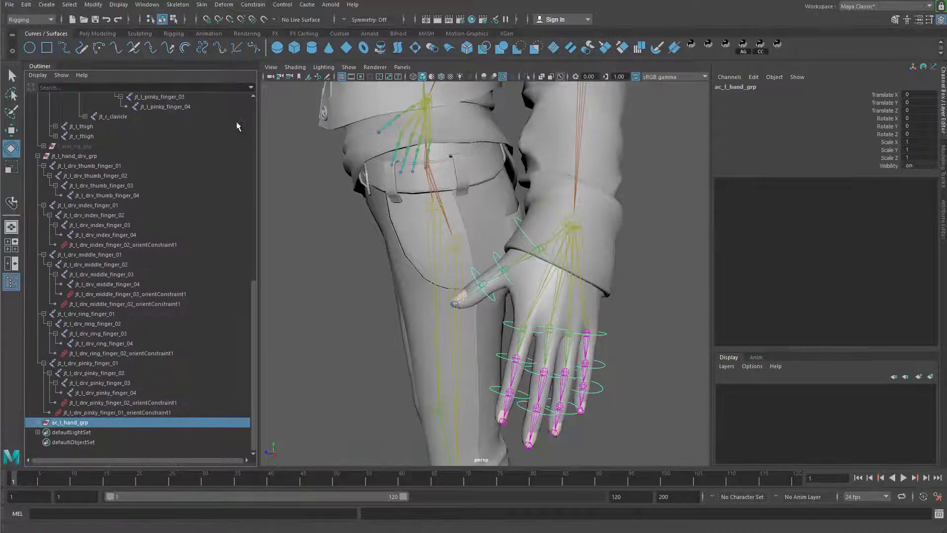
pyautogui.click(144, 246)
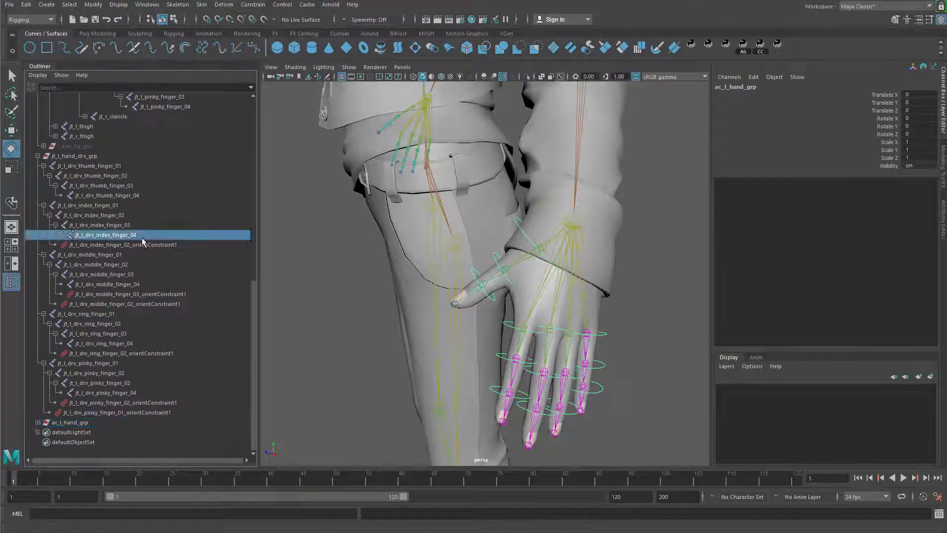
pyautogui.keyDown('ctrl'); pyautogui.click(160, 294); pyautogui.keyUp('ctrl')
pyautogui.keyDown('ctrl'); pyautogui.click(161, 303); pyautogui.keyUp('ctrl')
pyautogui.keyDown('ctrl'); pyautogui.click(163, 353); pyautogui.keyUp('ctrl')
pyautogui.keyDown('ctrl'); pyautogui.click(148, 403); pyautogui.keyUp('ctrl')
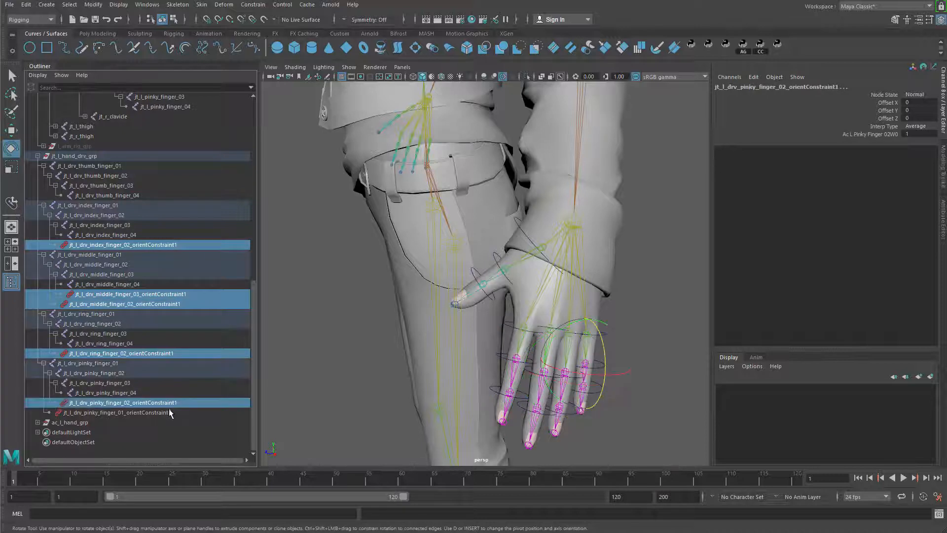
pyautogui.keyDown('ctrl'); pyautogui.click(143, 412); pyautogui.keyUp('ctrl')
pyautogui.press('Delete')
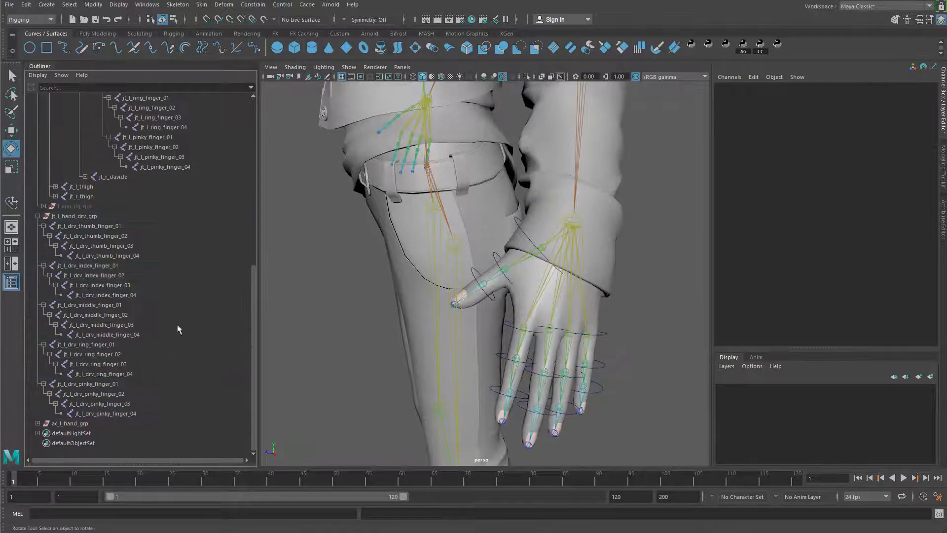